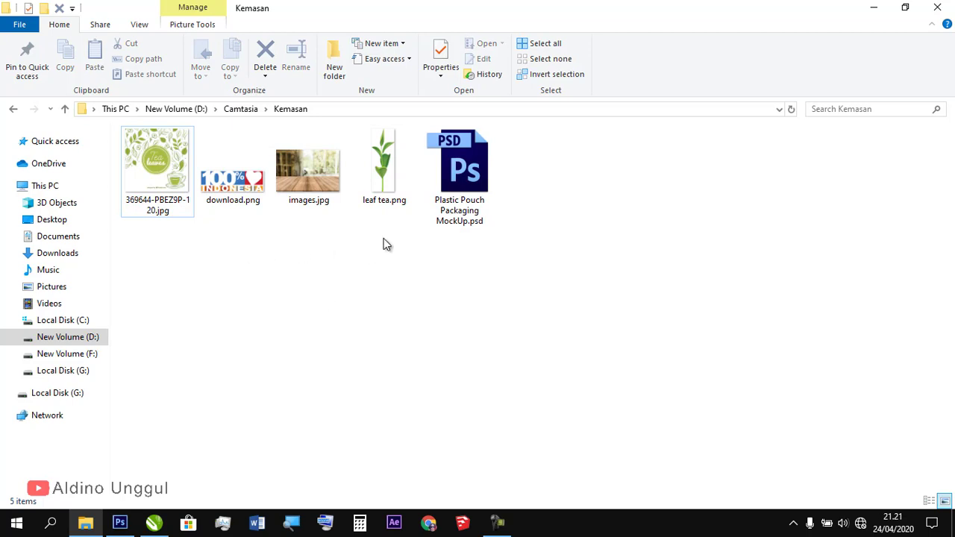
Open the image 369644-PBEZ9P-120.jpg from the Kemasan folder in Adobe Photoshop CS6.
{"action": "left_click", "coordinate": [156, 165]}
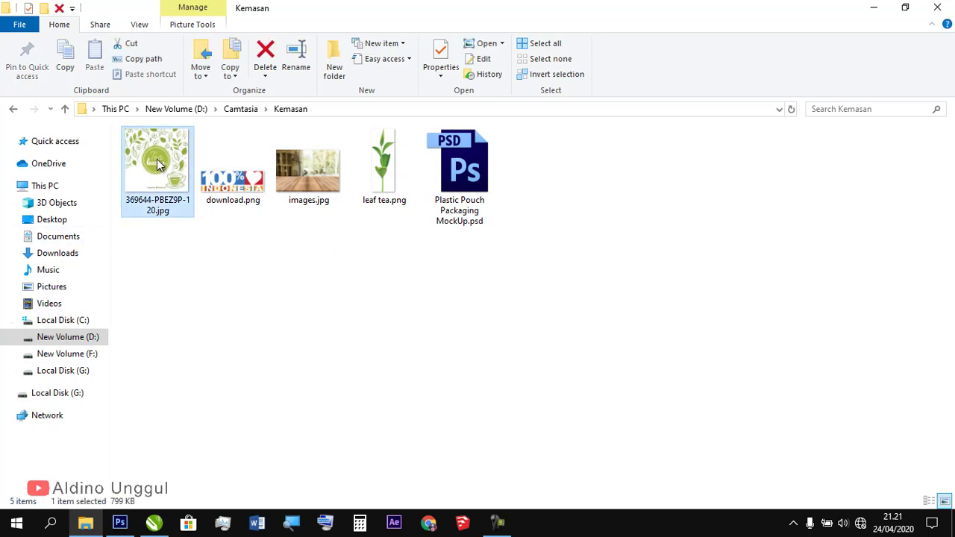
{"action": "right_click", "coordinate": [157, 164]}
{"action": "mouse_move", "coordinate": [261, 302]}
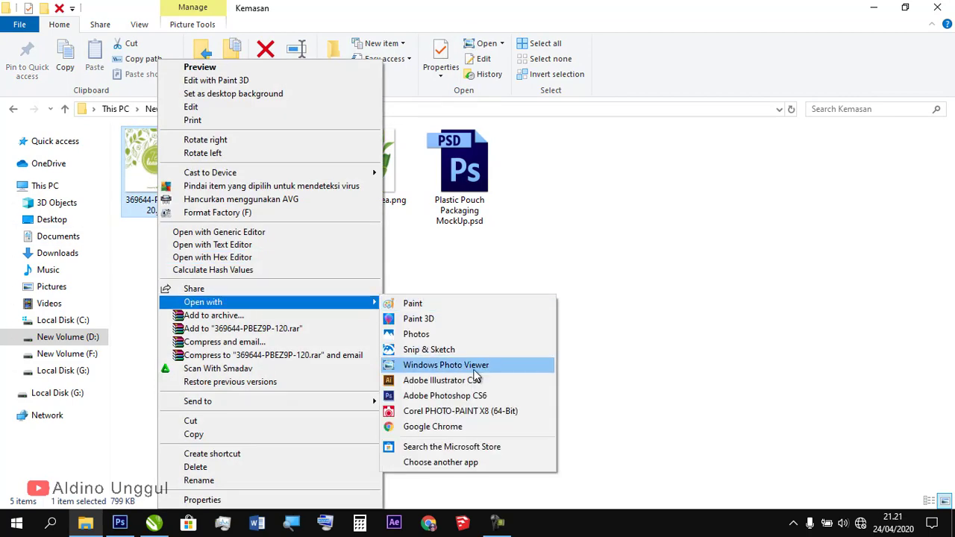
{"action": "left_click", "coordinate": [469, 396]}
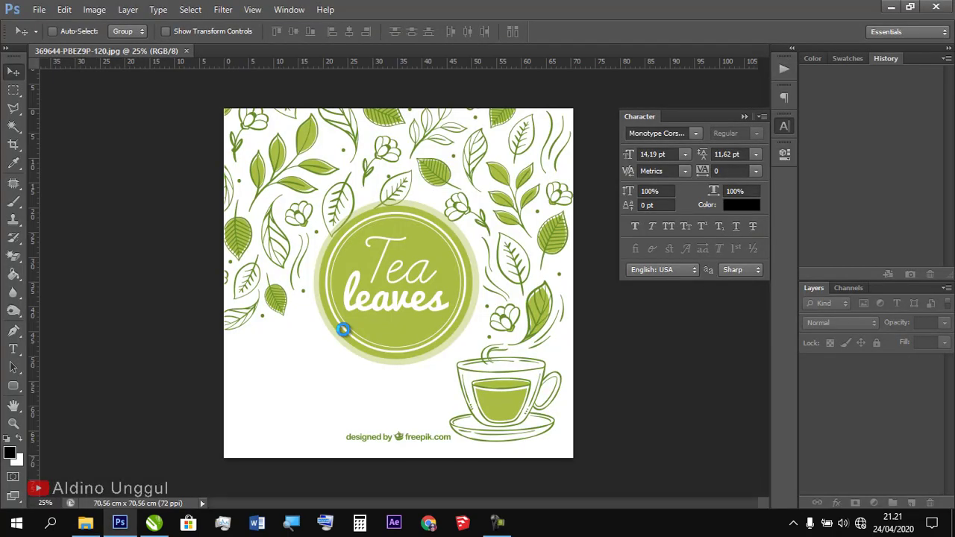
Collapse the Character panel and outline the teacup with its saucer and steam as a Polygonal Lasso selection.
{"action": "key", "text": "z"}
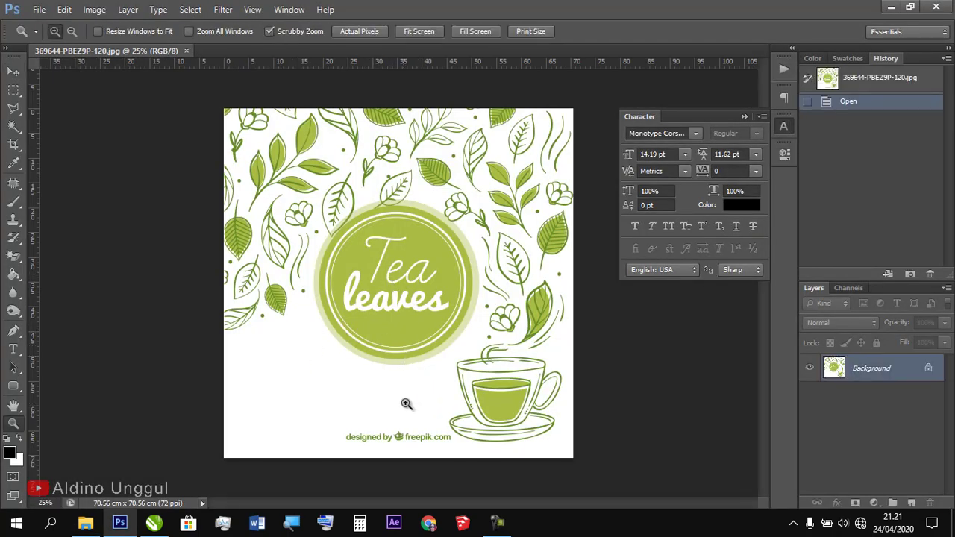
{"action": "mouse_move", "coordinate": [439, 446]}
{"action": "left_mouse_down"}
{"action": "mouse_move", "coordinate": [441, 454]}
{"action": "mouse_move", "coordinate": [443, 435]}
{"action": "left_mouse_up"}
{"action": "left_click_drag", "start_coordinate": [347, 338], "coordinate": [328, 337]}
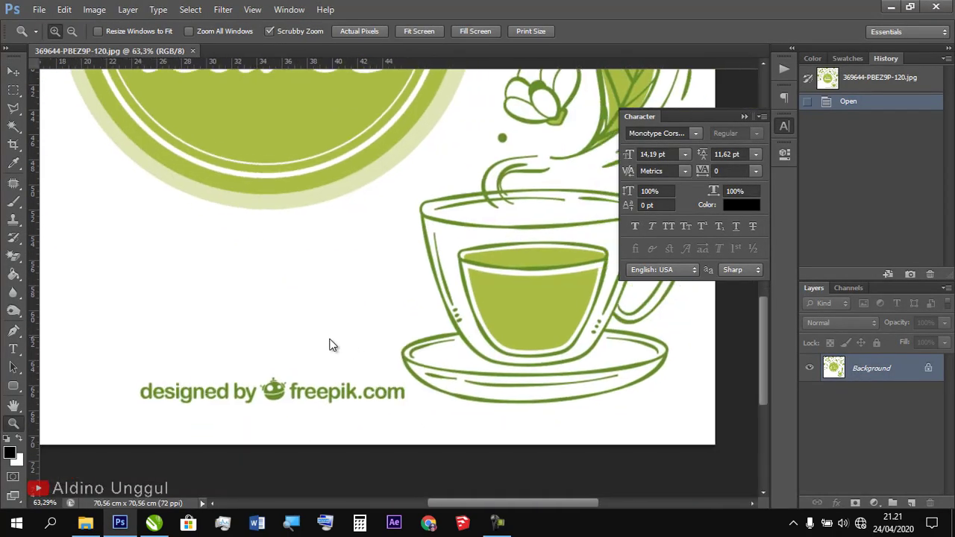
{"action": "left_click", "coordinate": [786, 128]}
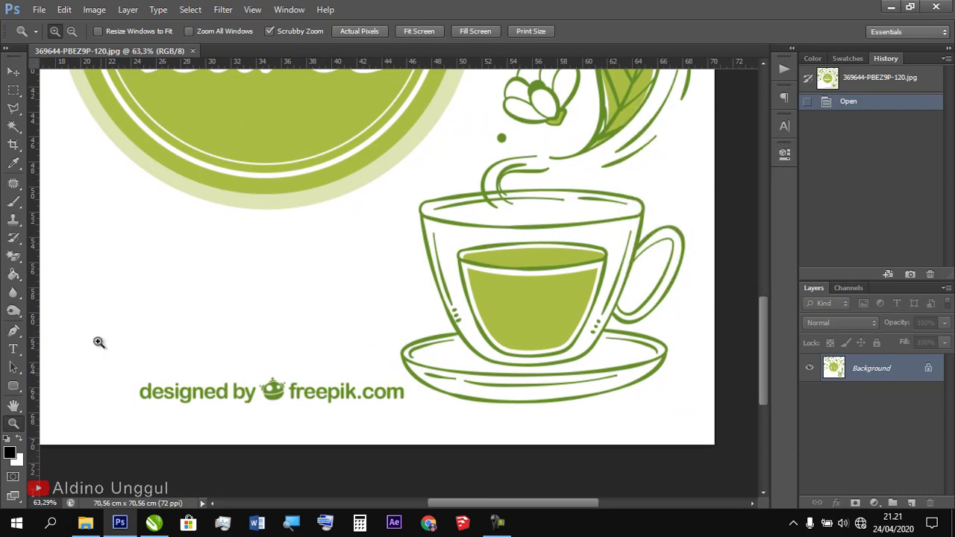
{"action": "left_click", "coordinate": [13, 109]}
{"action": "left_click", "coordinate": [432, 405]}
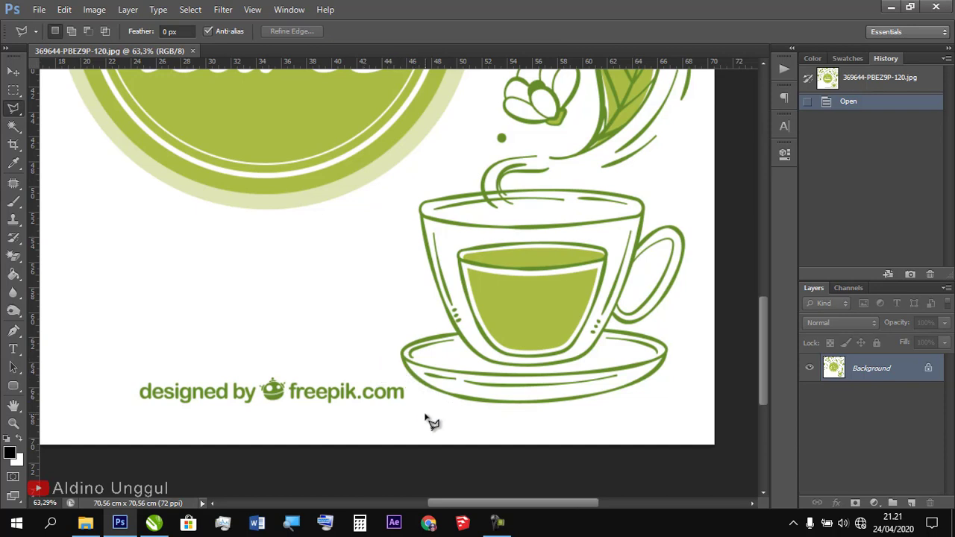
{"action": "left_click", "coordinate": [375, 328]}
{"action": "left_click", "coordinate": [402, 220]}
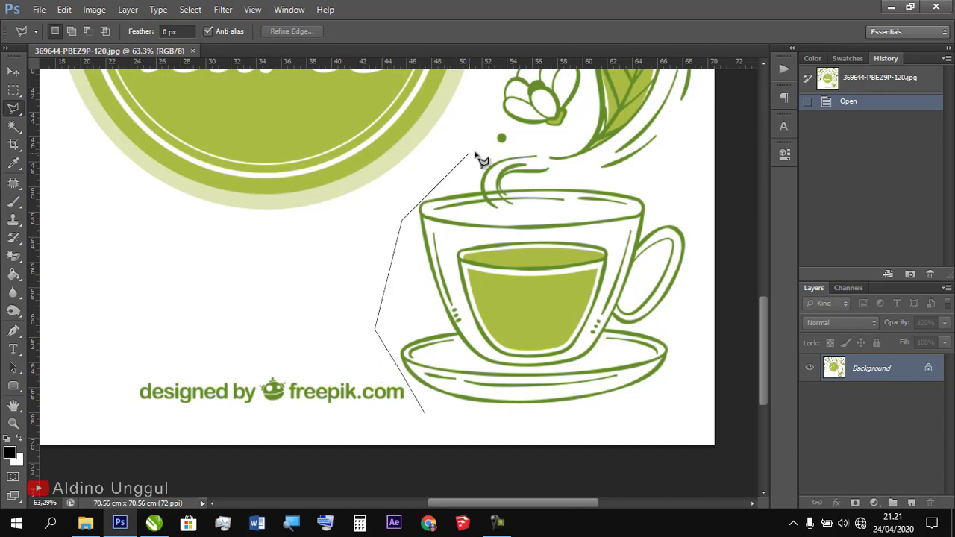
{"action": "left_click", "coordinate": [468, 153]}
{"action": "left_click", "coordinate": [543, 156]}
{"action": "left_click", "coordinate": [658, 191]}
{"action": "left_click", "coordinate": [732, 233]}
{"action": "left_click", "coordinate": [680, 411]}
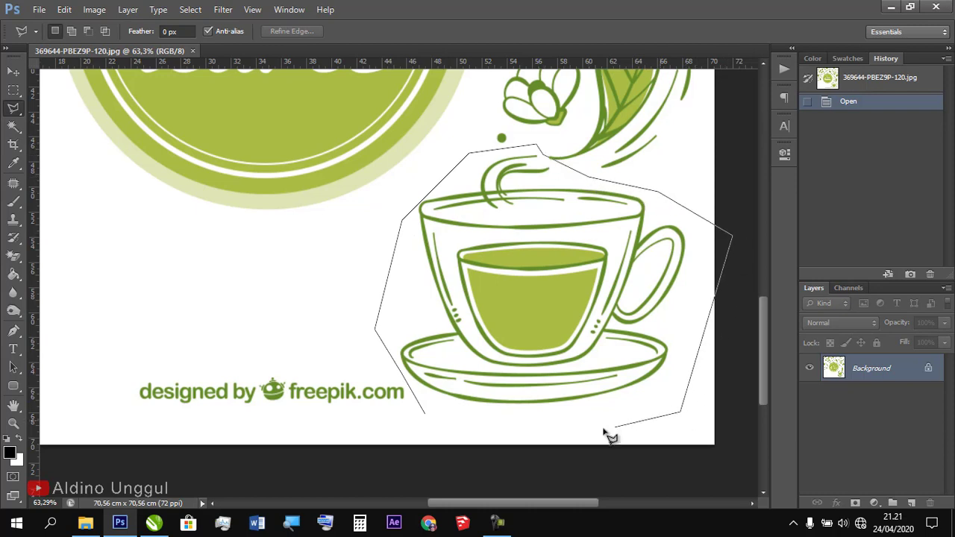
{"action": "left_click", "coordinate": [587, 430]}
{"action": "double_click", "coordinate": [475, 432]}
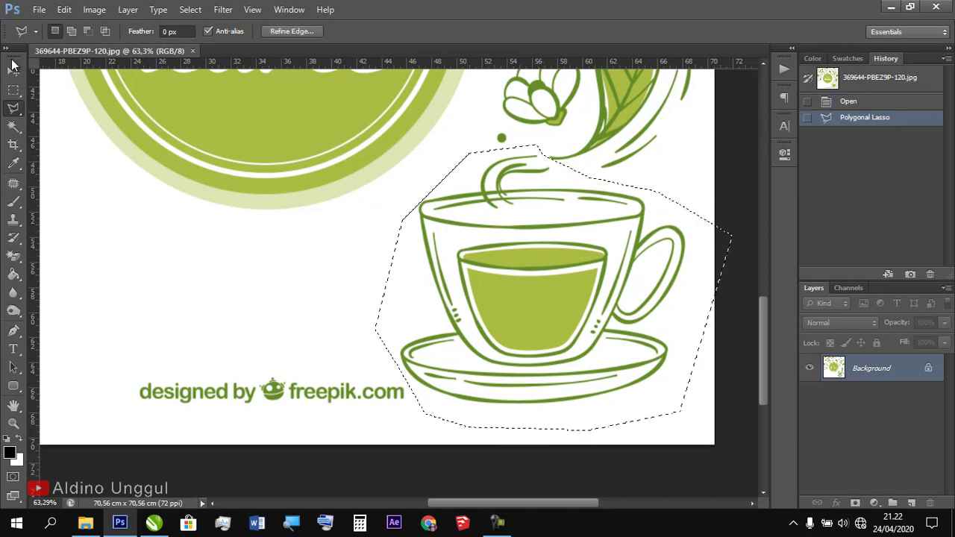
Copy the selected teacup onto a new layer with Layer Via Copy.
{"action": "left_click", "coordinate": [12, 73]}
{"action": "left_click", "coordinate": [132, 13]}
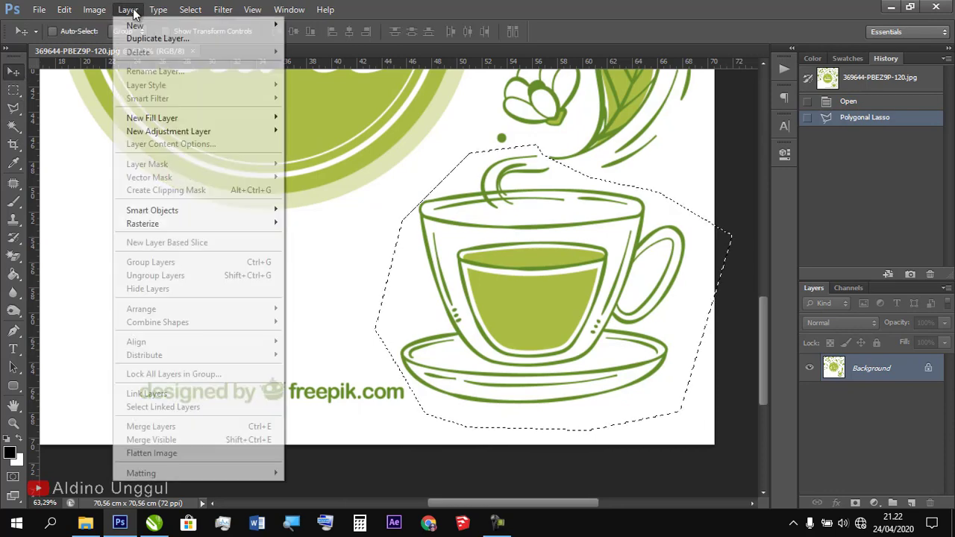
{"action": "mouse_move", "coordinate": [149, 26]}
{"action": "left_click", "coordinate": [309, 86]}
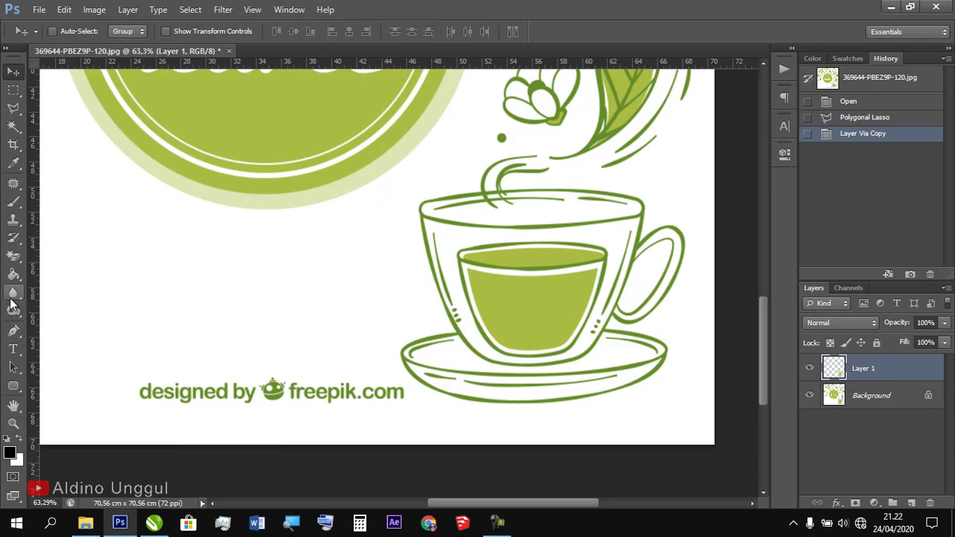
Erase the white background around the teacup on Layer 1 with the Magic Eraser.
{"action": "left_click", "coordinate": [16, 262]}
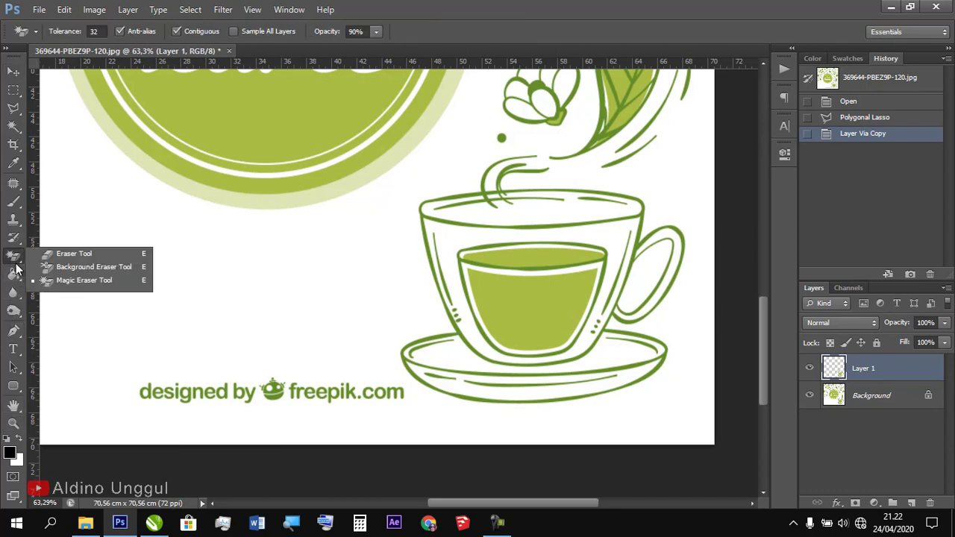
{"action": "left_click", "coordinate": [63, 289]}
{"action": "left_click", "coordinate": [408, 299]}
Outline the curved, unfilled leaf above the upper right of the Tea leaves circle as a Polygonal Lasso selection.
{"action": "left_click_drag", "start_coordinate": [194, 164], "coordinate": [405, 290]}
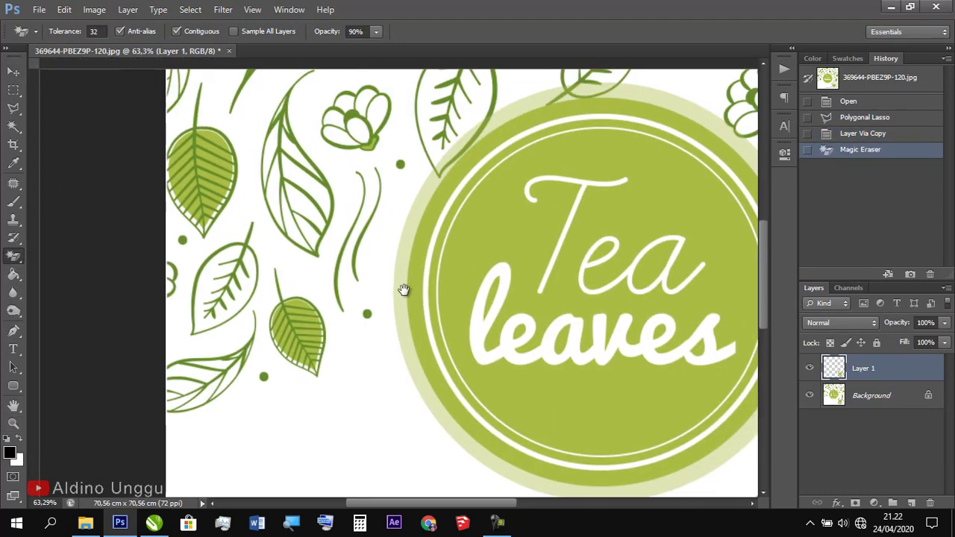
{"action": "key", "text": "ctrl+0"}
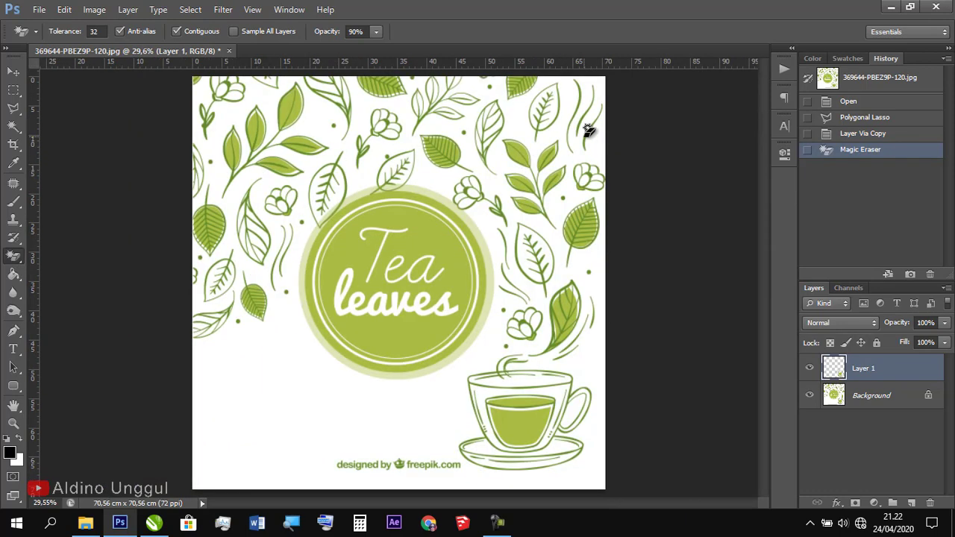
{"action": "key", "text": "z"}
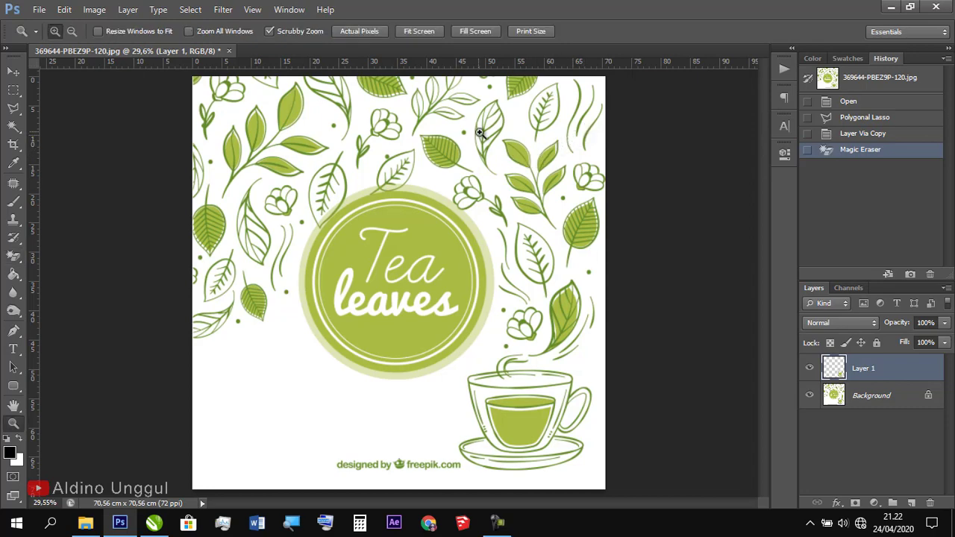
{"action": "mouse_move", "coordinate": [479, 133]}
{"action": "left_mouse_down"}
{"action": "mouse_move", "coordinate": [537, 225]}
{"action": "mouse_move", "coordinate": [555, 224]}
{"action": "left_mouse_up"}
{"action": "key", "text": "l"}
{"action": "left_click_drag", "start_coordinate": [510, 157], "coordinate": [368, 302]}
{"action": "left_click", "coordinate": [14, 110]}
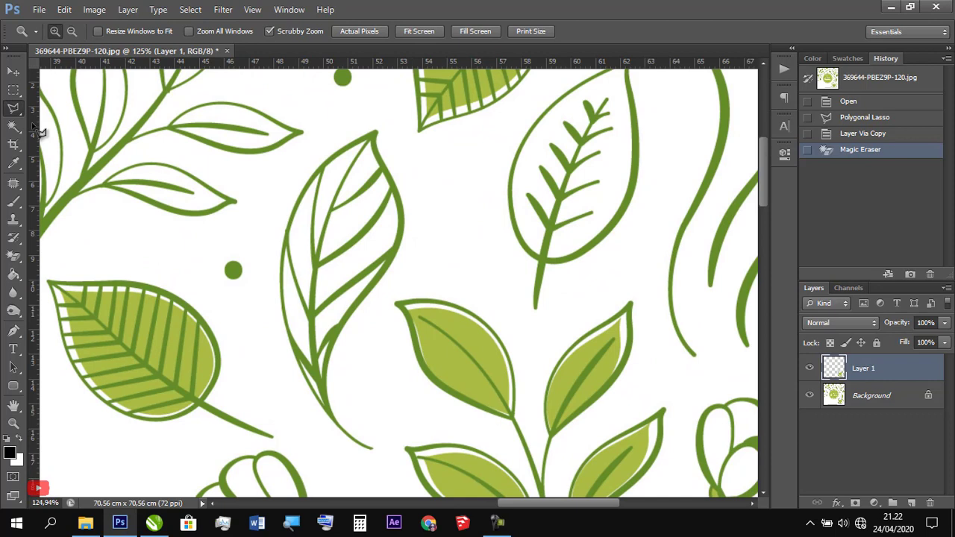
{"action": "left_click", "coordinate": [286, 189]}
{"action": "left_click", "coordinate": [351, 128]}
{"action": "left_click", "coordinate": [381, 123]}
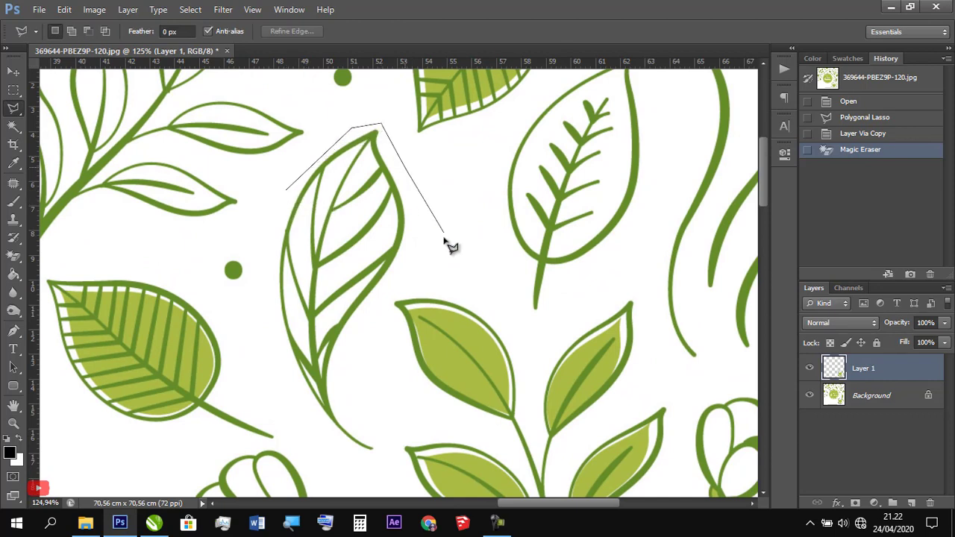
{"action": "left_click", "coordinate": [438, 251]}
{"action": "left_click", "coordinate": [374, 302]}
{"action": "left_click", "coordinate": [374, 363]}
{"action": "left_click", "coordinate": [399, 432]}
{"action": "left_click", "coordinate": [380, 460]}
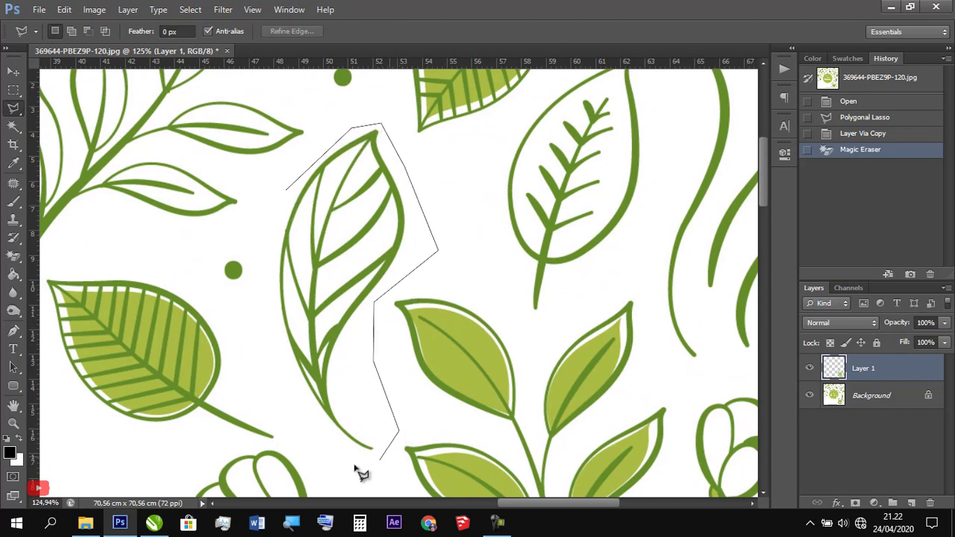
{"action": "left_click", "coordinate": [340, 453]}
{"action": "left_click", "coordinate": [290, 412]}
{"action": "left_click", "coordinate": [251, 317]}
{"action": "double_click", "coordinate": [273, 235]}
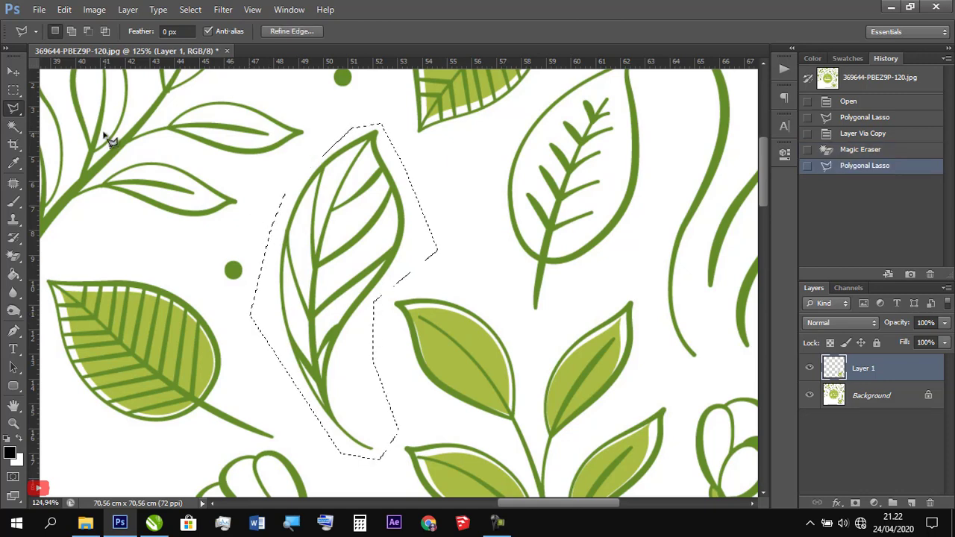
Copy the selected leaf from the Background onto a new layer and delete the Background layer.
{"action": "left_click", "coordinate": [925, 398]}
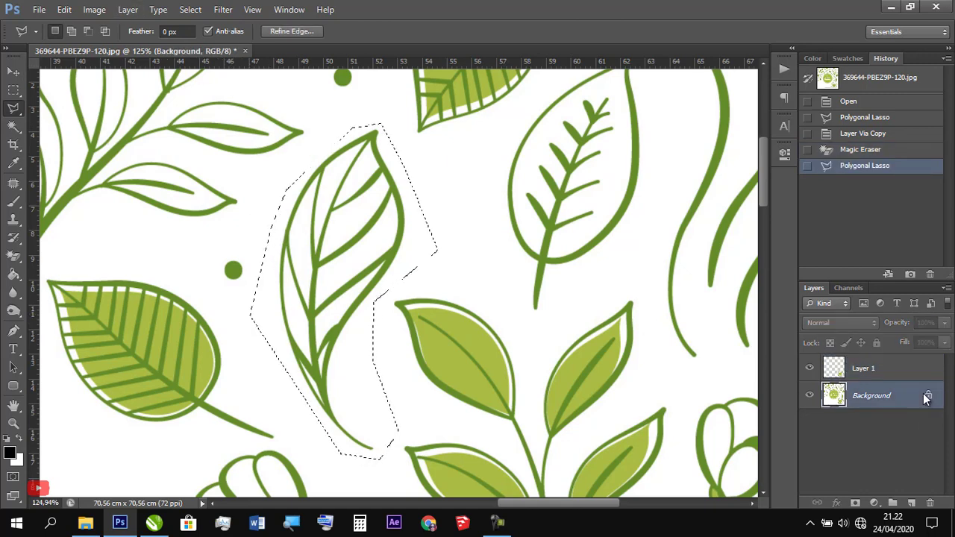
{"action": "left_click", "coordinate": [128, 8]}
{"action": "mouse_move", "coordinate": [138, 26]}
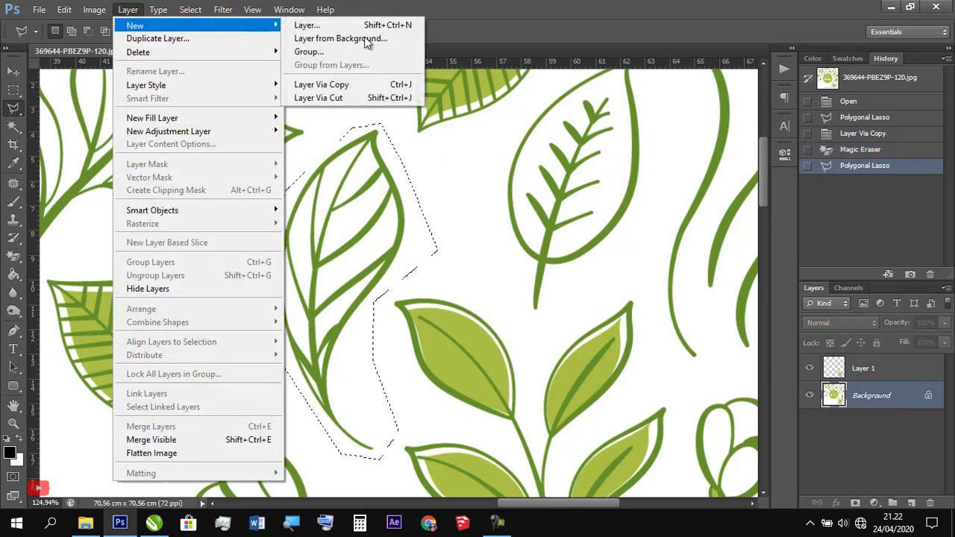
{"action": "left_click", "coordinate": [384, 83]}
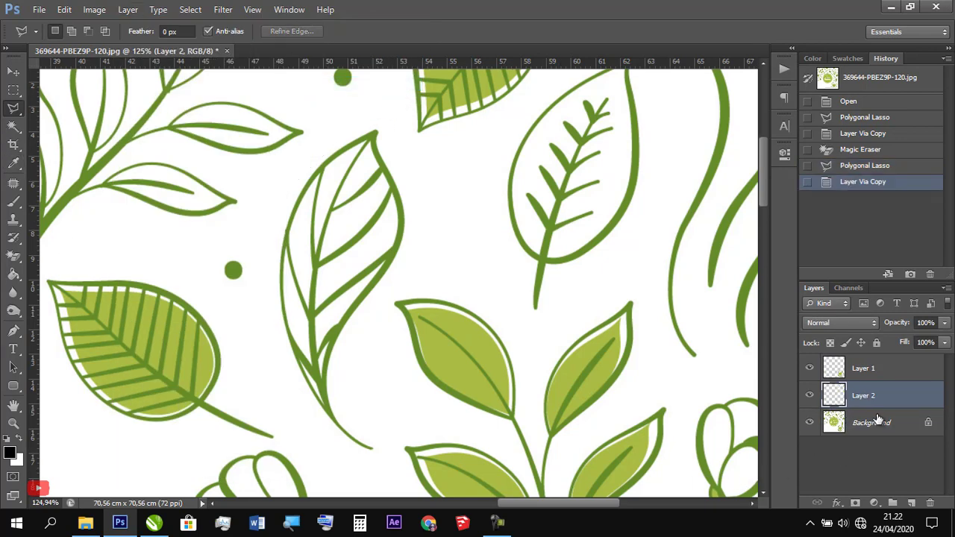
{"action": "left_click_drag", "start_coordinate": [877, 420], "coordinate": [930, 503]}
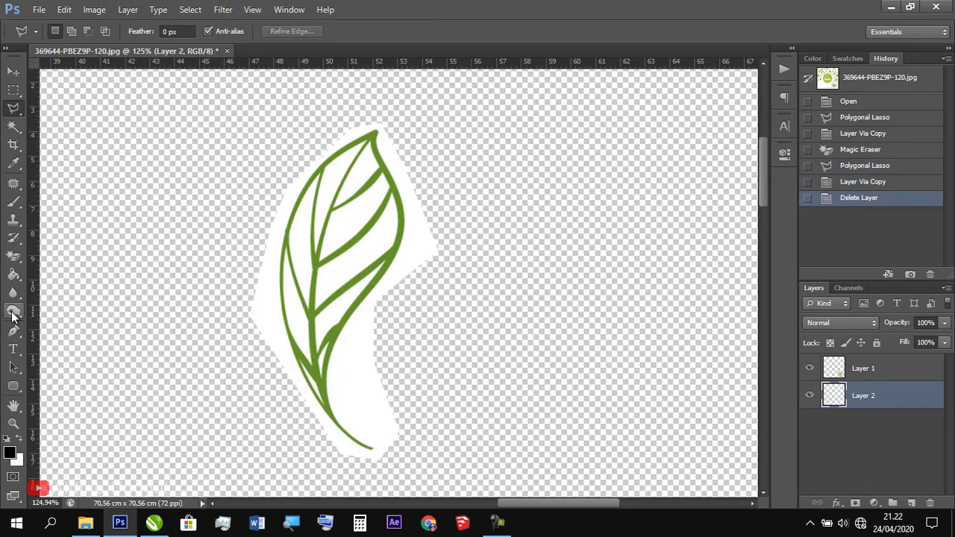
Erase the white areas around the leaf and between its veins on Layer 2 with the Magic Eraser.
{"action": "left_click", "coordinate": [14, 256]}
{"action": "left_click", "coordinate": [265, 286]}
{"action": "left_click", "coordinate": [337, 173]}
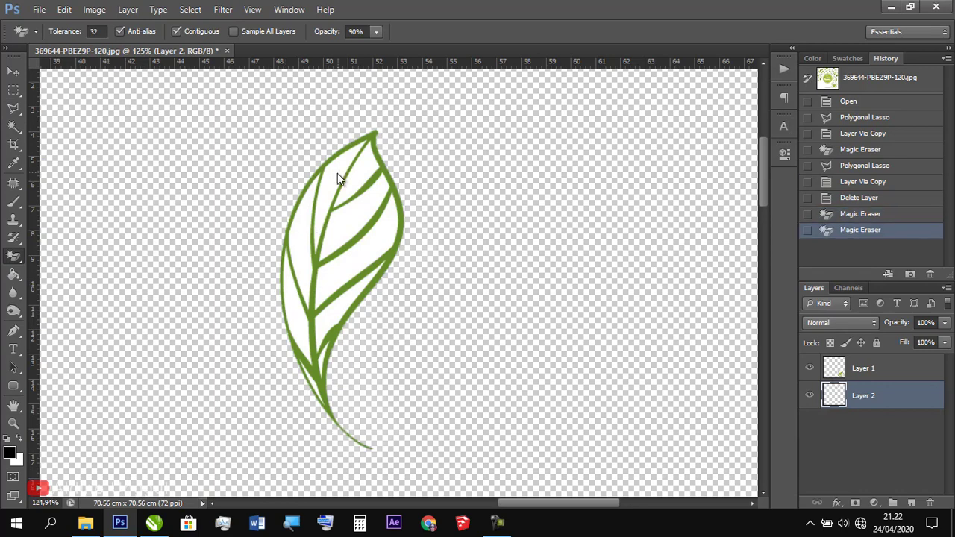
{"action": "left_click", "coordinate": [371, 164]}
{"action": "left_click", "coordinate": [361, 200]}
{"action": "left_click", "coordinate": [362, 224]}
{"action": "left_click", "coordinate": [339, 299]}
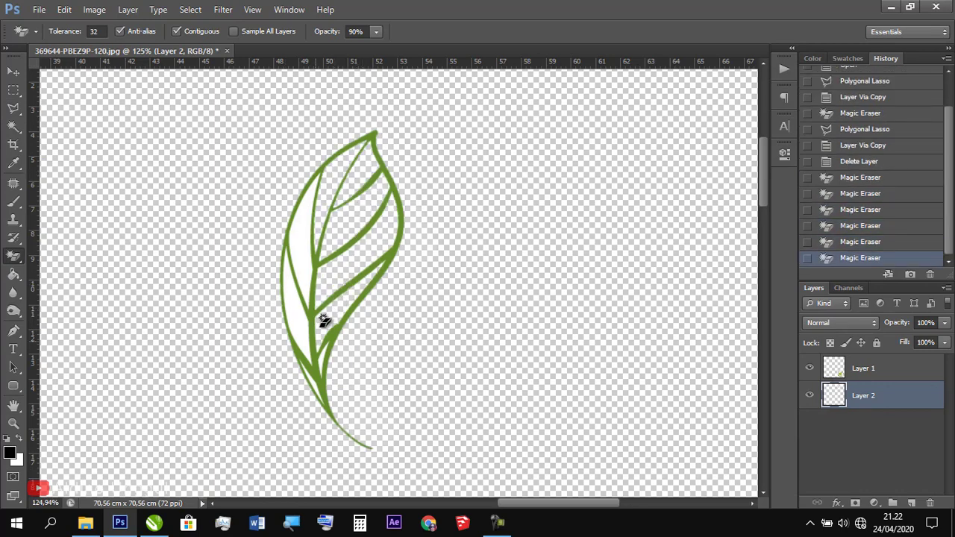
{"action": "left_click", "coordinate": [323, 355]}
{"action": "left_click", "coordinate": [306, 332]}
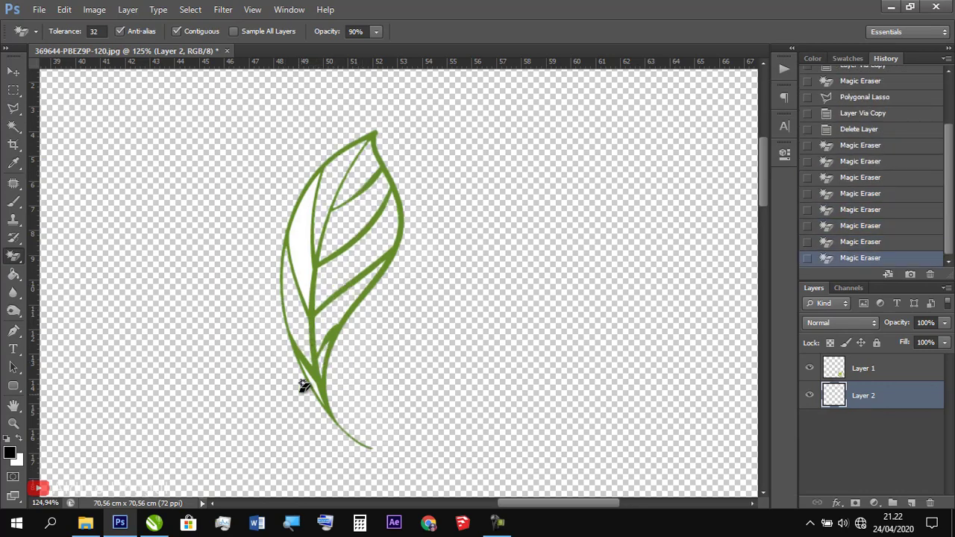
{"action": "left_click", "coordinate": [312, 252]}
{"action": "left_click", "coordinate": [299, 269]}
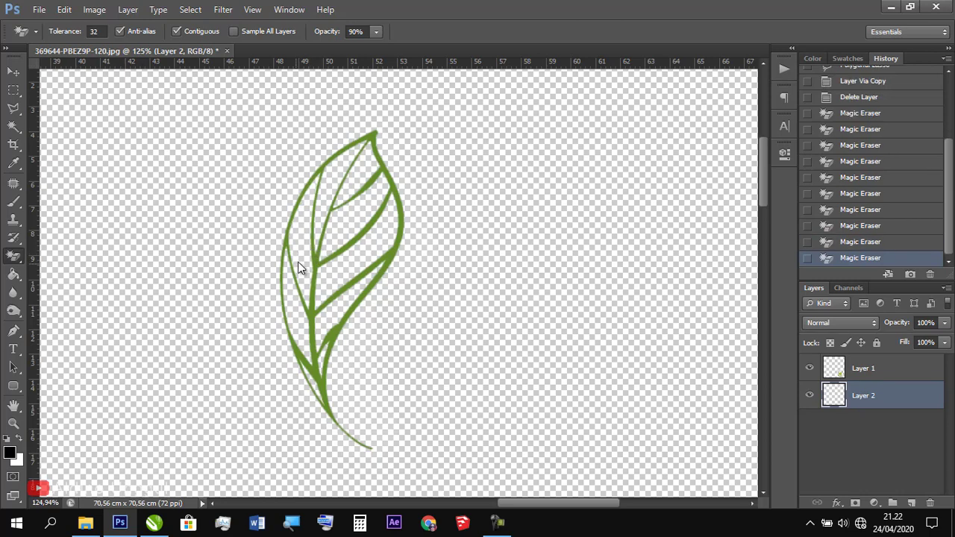
Load the leaf on Layer 2 as a selection and crop the image to it.
{"action": "left_click", "coordinate": [14, 73]}
{"action": "right_click", "coordinate": [203, 139]}
{"action": "left_click", "coordinate": [219, 147]}
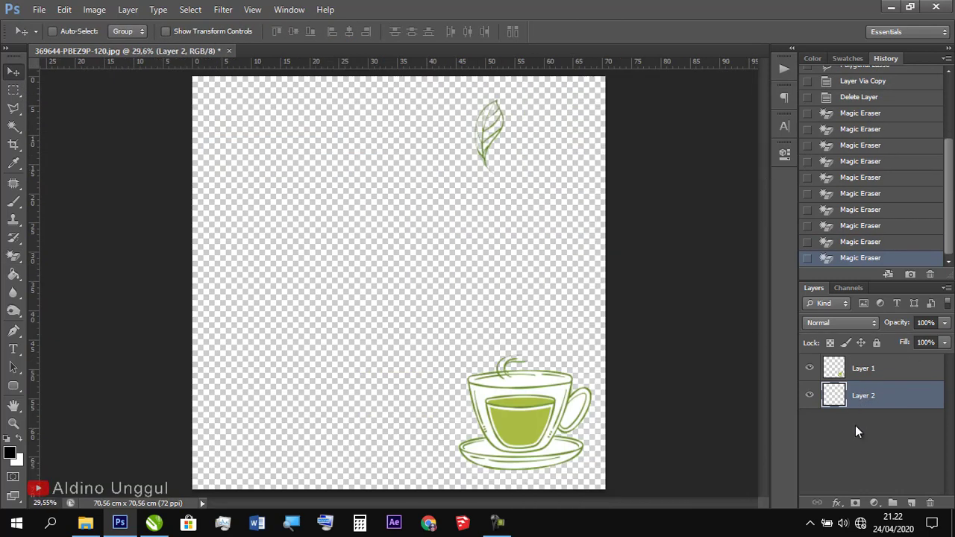
{"action": "left_click", "coordinate": [836, 399], "text": "ctrl"}
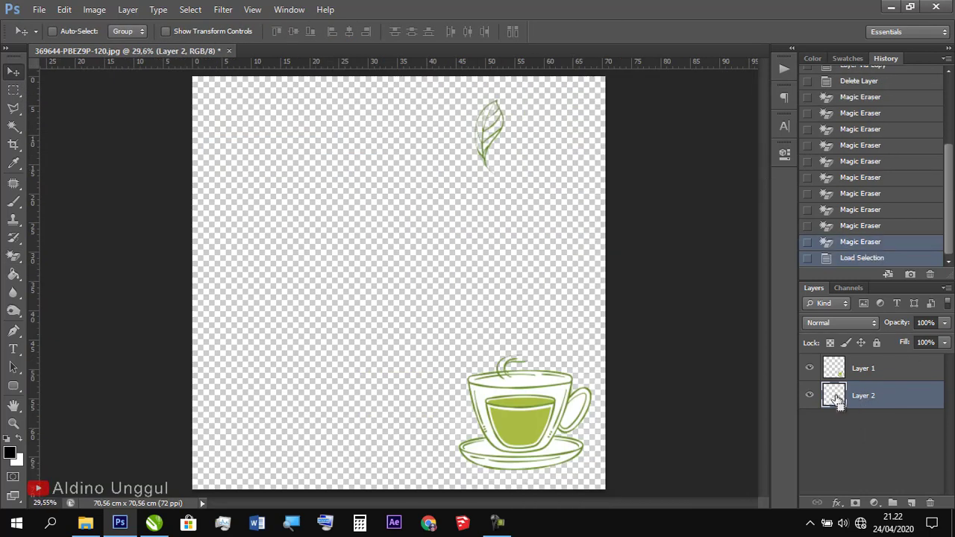
{"action": "left_click", "coordinate": [103, 10]}
{"action": "left_click", "coordinate": [142, 154]}
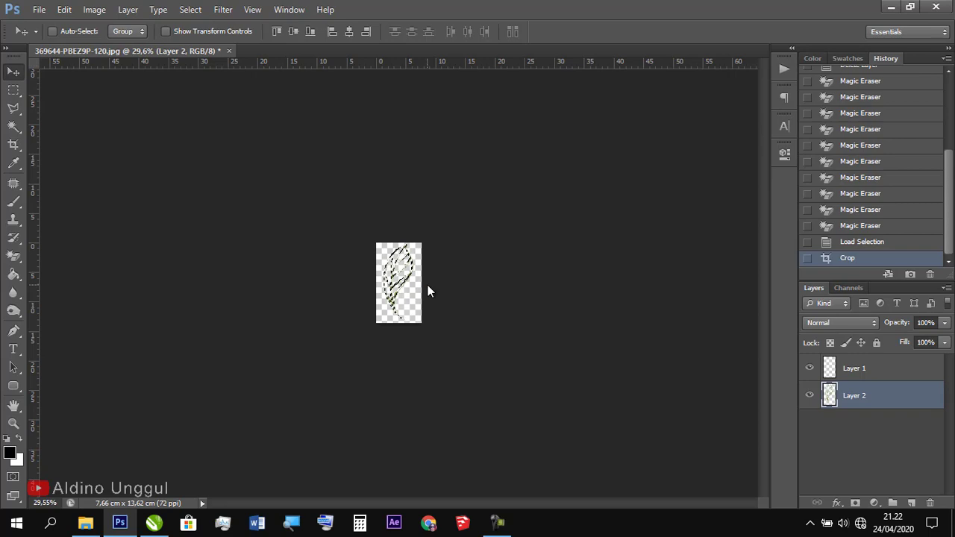
Save the cropped leaf as a PNG named "tekstur daun" in the Kemasan folder with the default PNG options.
{"action": "key", "text": "ctrl+shift+s"}
{"action": "left_click", "coordinate": [478, 295]}
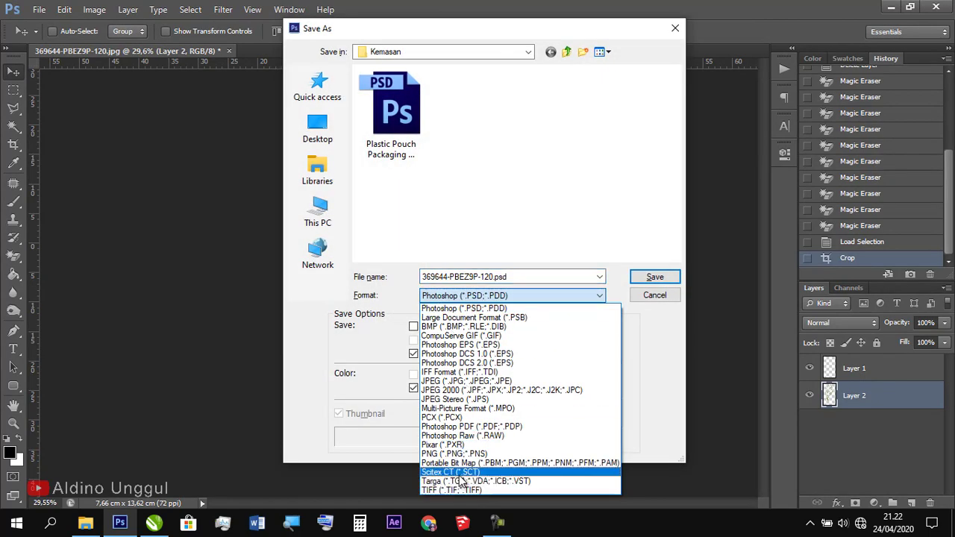
{"action": "left_click", "coordinate": [464, 456]}
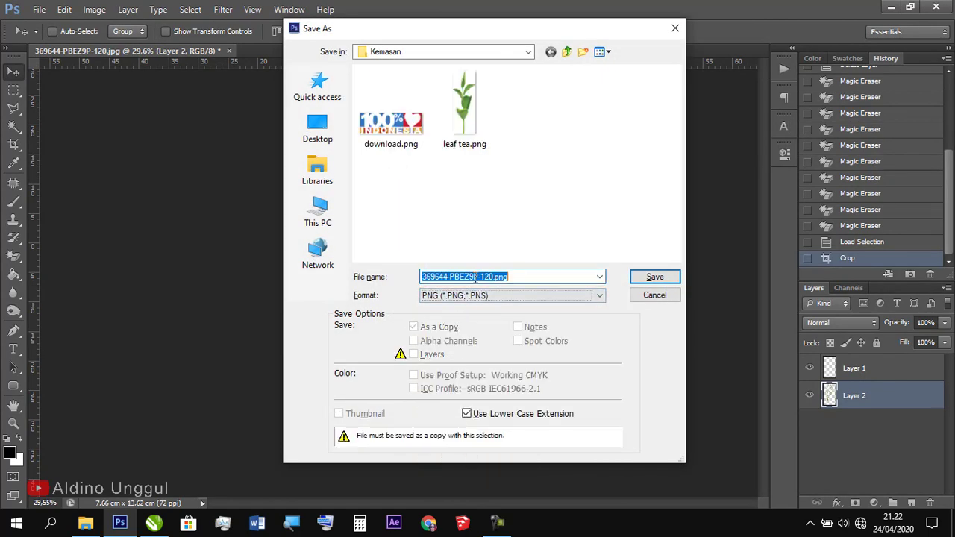
{"action": "type", "text": "tekstur daun"}
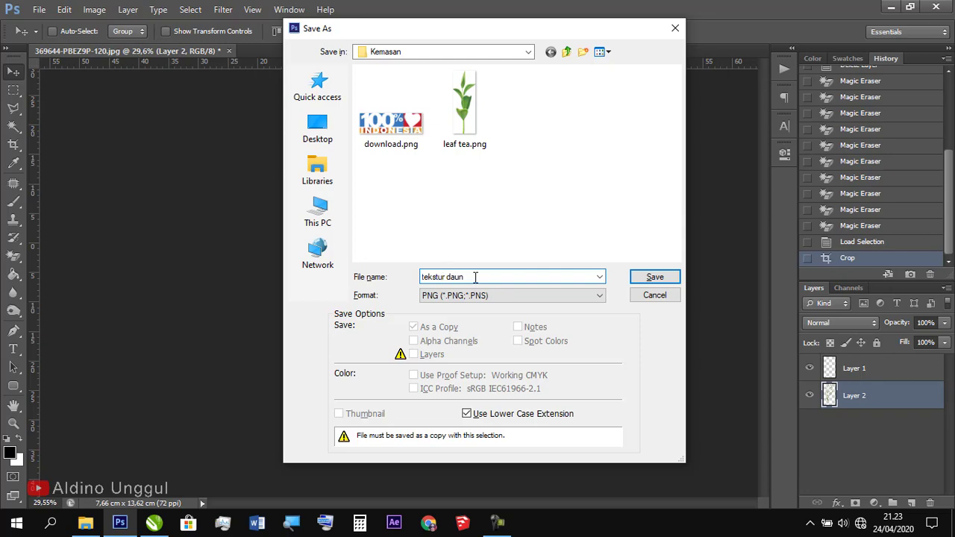
{"action": "key", "text": "Return"}
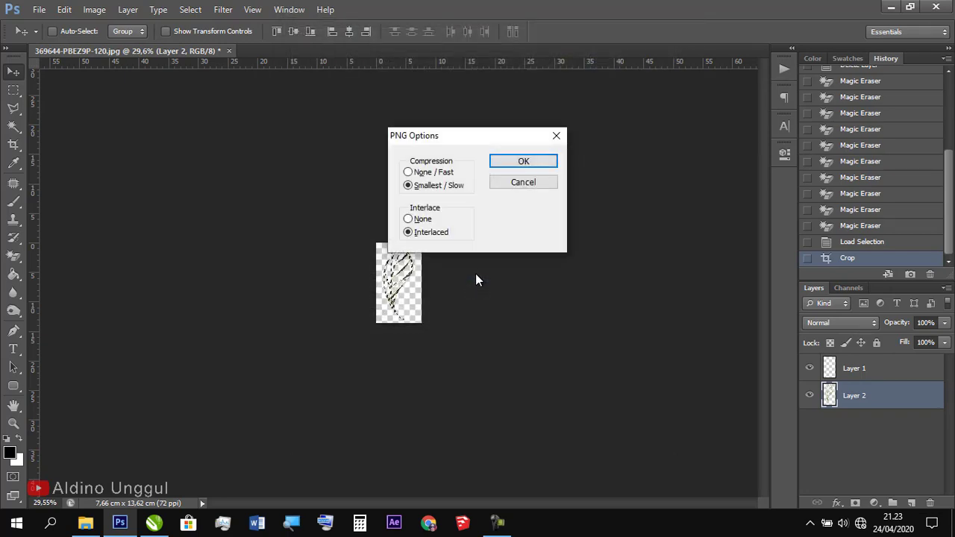
{"action": "left_click", "coordinate": [539, 160]}
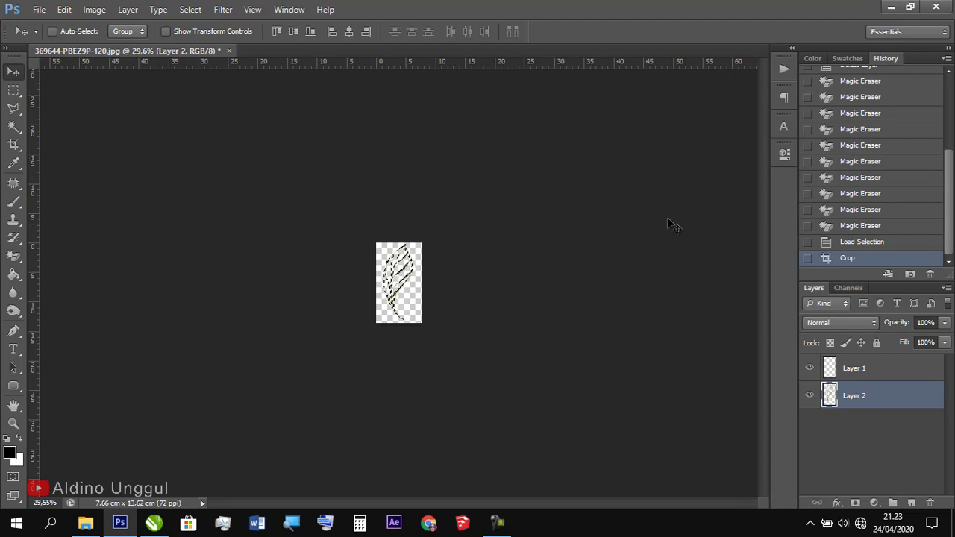
Revert the image to the state before the leaf crop, load the teacup on Layer 1 as a selection and crop the image to it.
{"action": "left_click", "coordinate": [883, 239]}
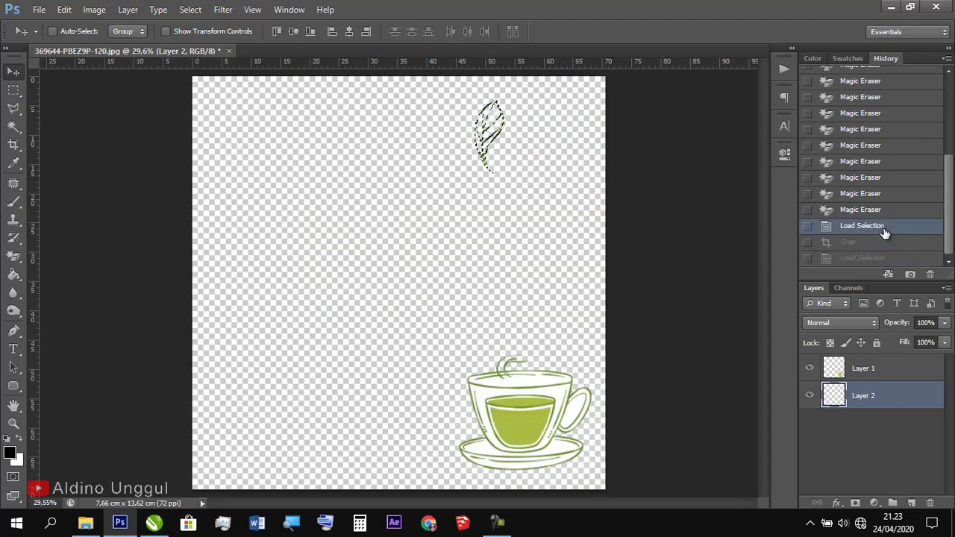
{"action": "left_click", "coordinate": [834, 369], "text": "ctrl"}
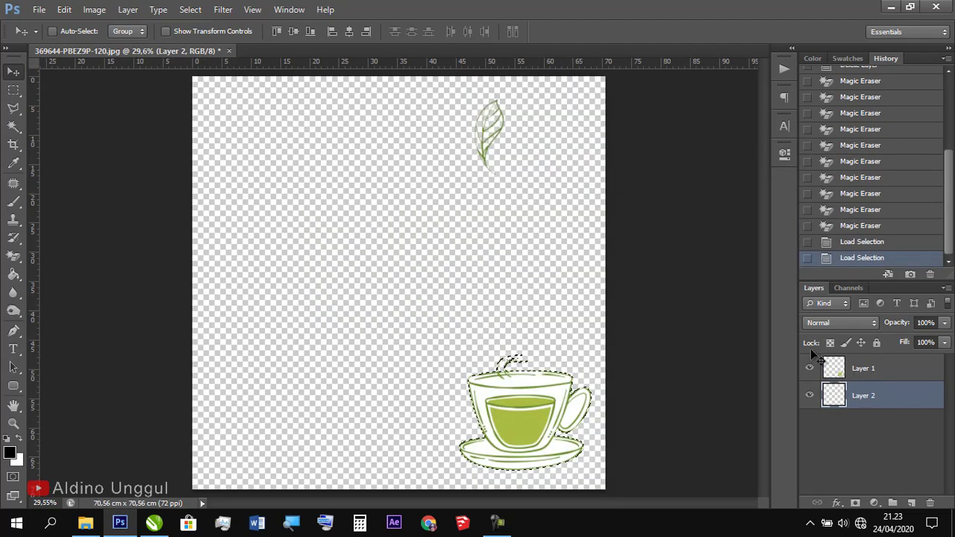
{"action": "left_click", "coordinate": [94, 10]}
{"action": "left_click", "coordinate": [137, 151]}
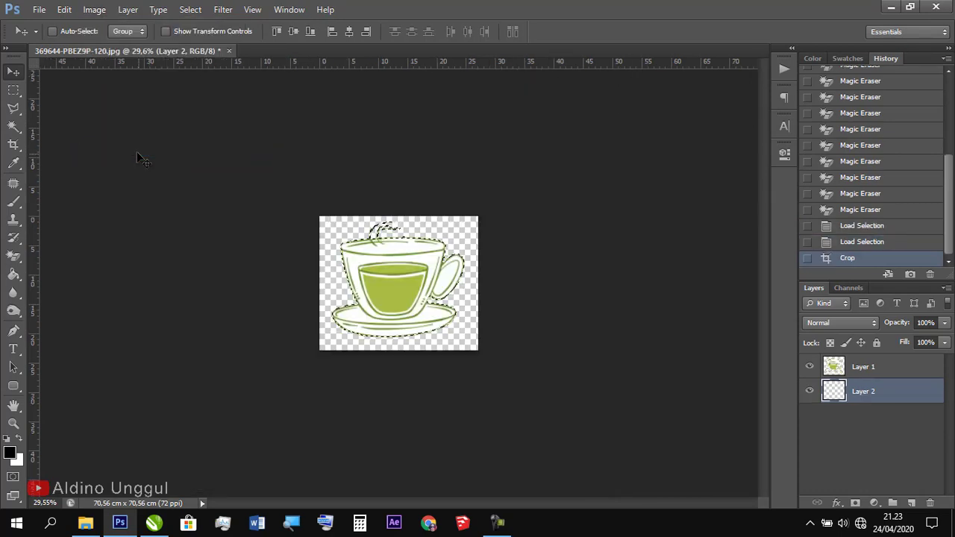
{"action": "right_click", "coordinate": [395, 290]}
{"action": "left_click", "coordinate": [393, 279]}
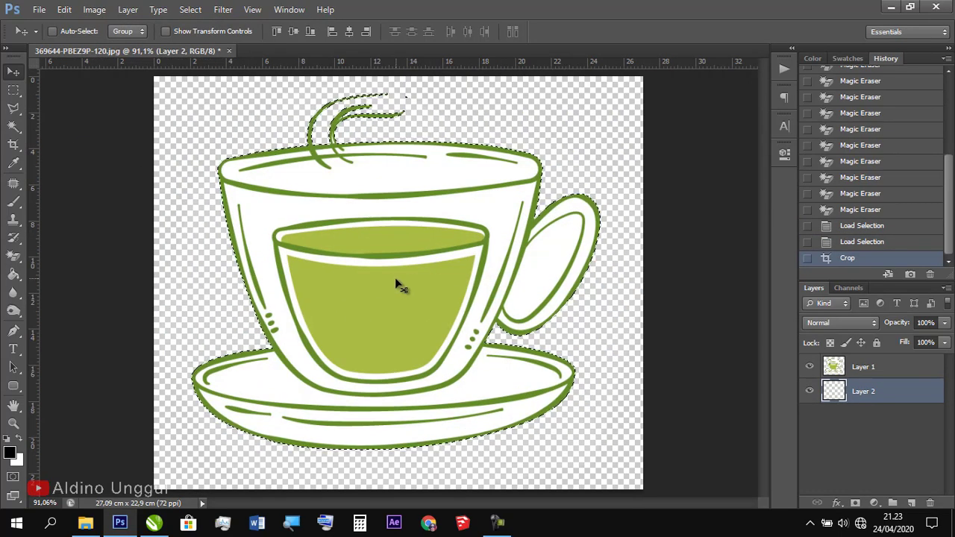
Save the cropped teacup as a PNG named "gelas" in the Kemasan folder with the default PNG options.
{"action": "key", "text": "ctrl+shift+s"}
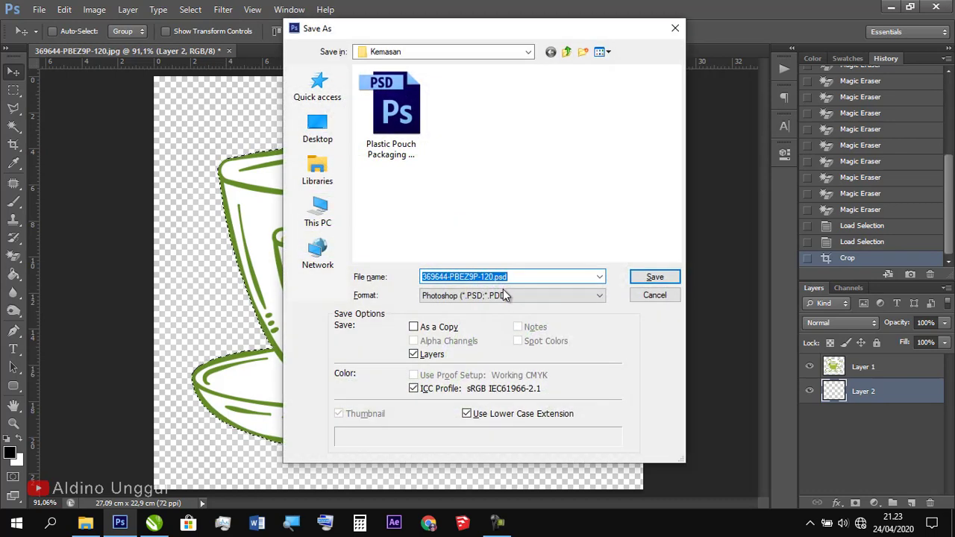
{"action": "left_click", "coordinate": [505, 295]}
{"action": "left_click", "coordinate": [470, 453]}
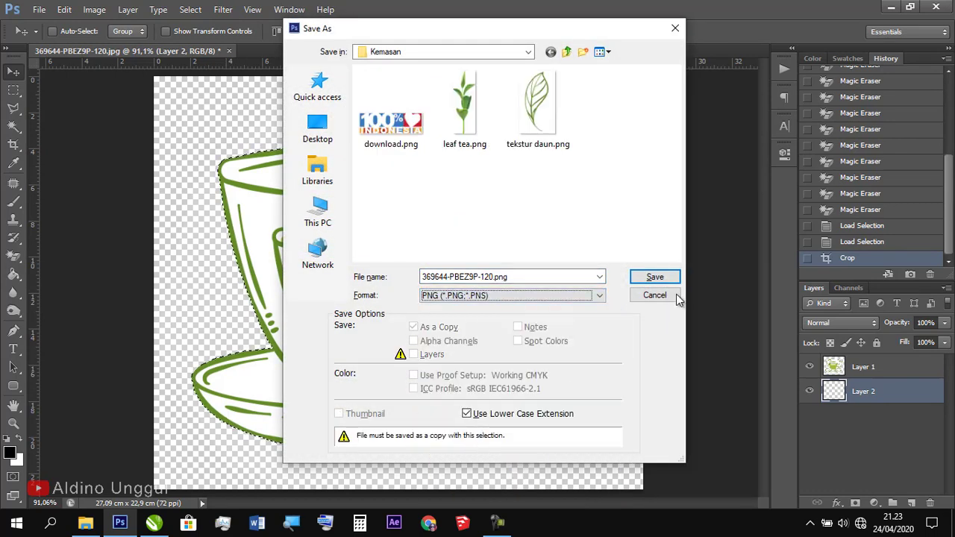
{"action": "double_click", "coordinate": [532, 279]}
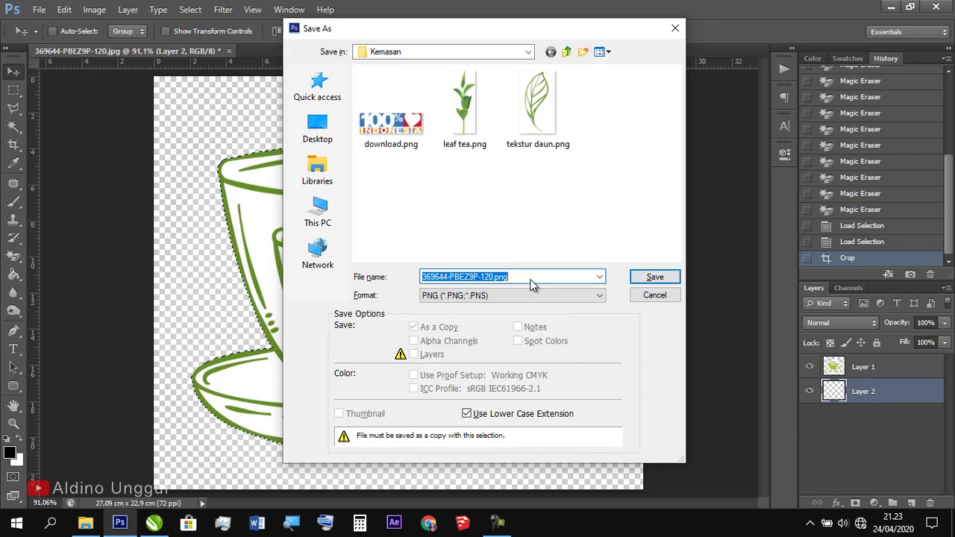
{"action": "type", "text": "gelas"}
{"action": "key", "text": "Return"}
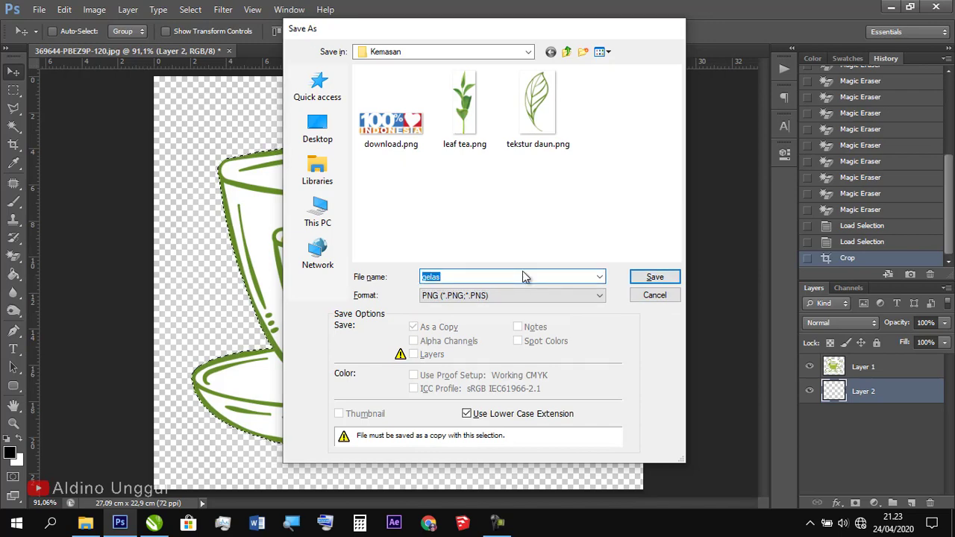
{"action": "left_click", "coordinate": [510, 164]}
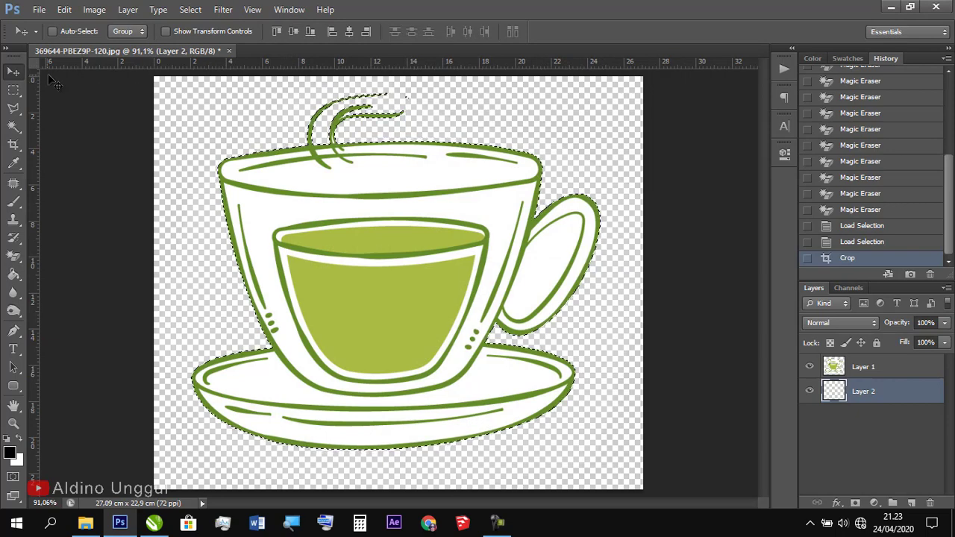
Close the tea illustration without saving and open Plastic Pouch Packaging MockUp.psd from the Kemasan folder.
{"action": "key", "text": "ctrl+w"}
{"action": "left_click", "coordinate": [490, 199]}
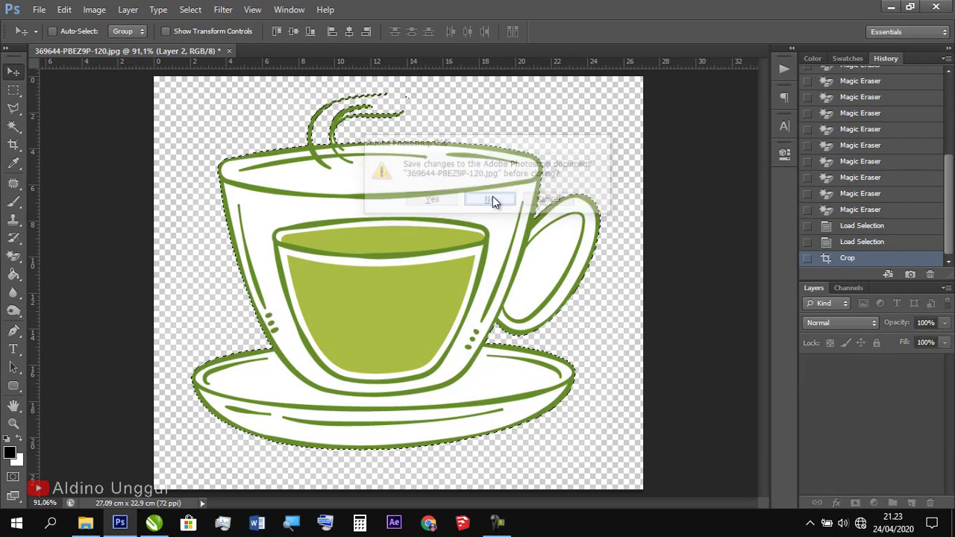
{"action": "left_click", "coordinate": [85, 522]}
{"action": "left_click", "coordinate": [459, 365]}
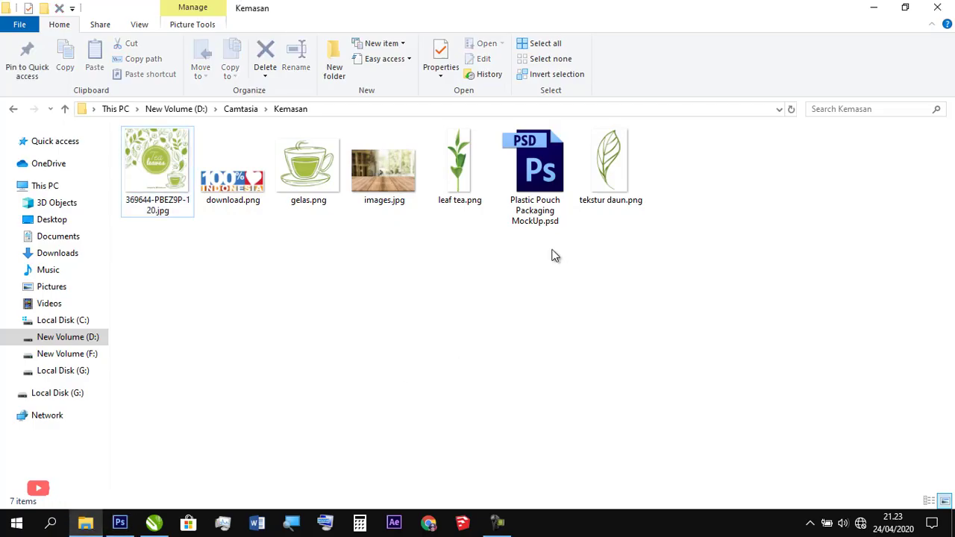
{"action": "left_click", "coordinate": [547, 192]}
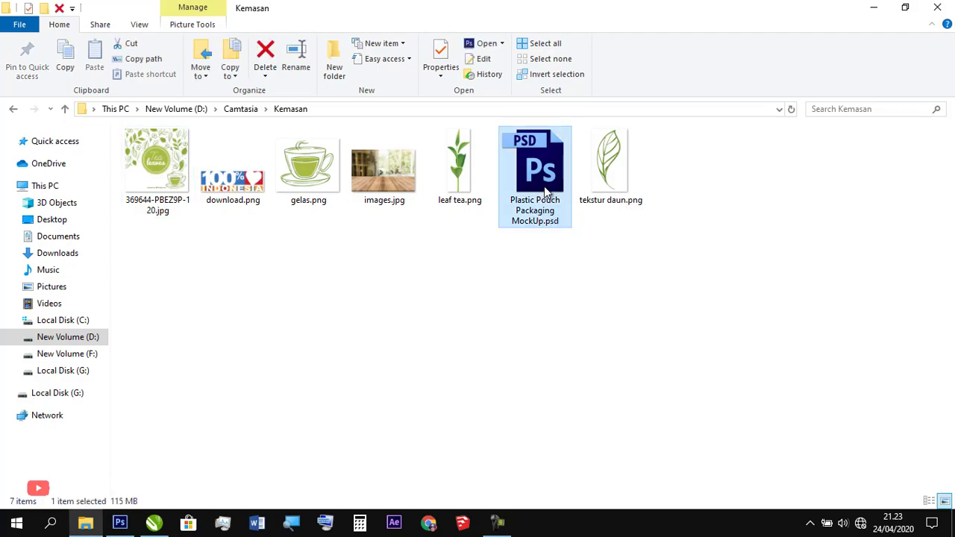
{"action": "double_click", "coordinate": [547, 192]}
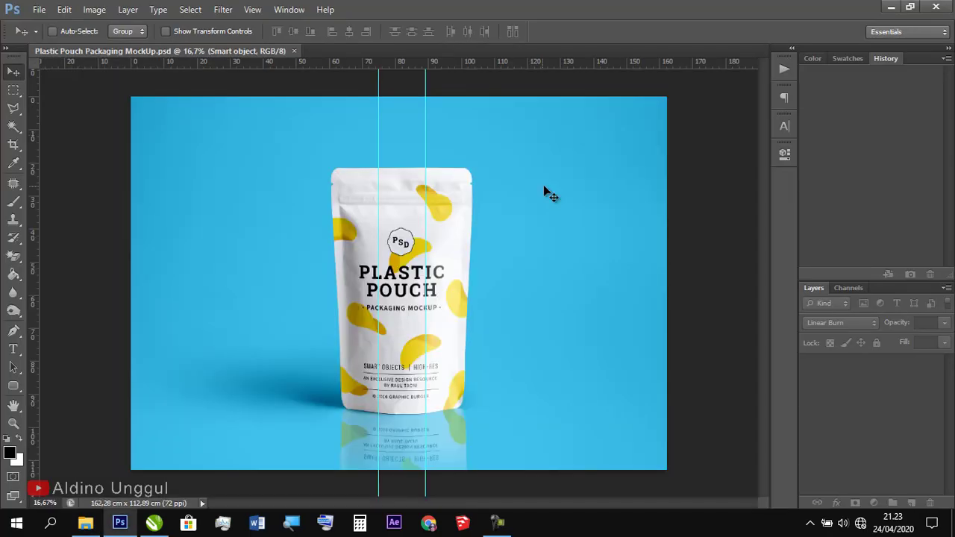
Remove both vertical guides from the pouch mockup and open the contents of the Smart object layer for editing.
{"action": "left_click_drag", "start_coordinate": [380, 141], "coordinate": [378, 62]}
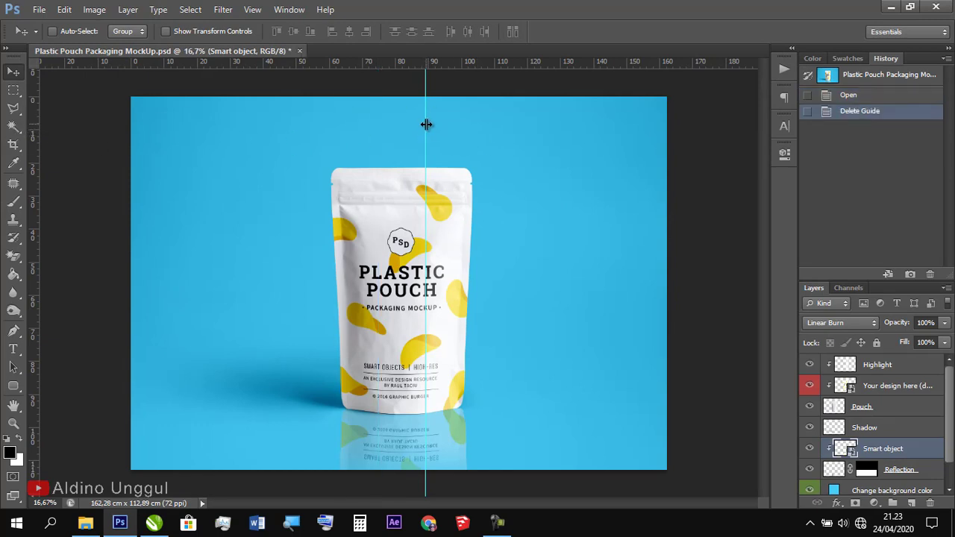
{"action": "left_click_drag", "start_coordinate": [425, 125], "coordinate": [8, 126]}
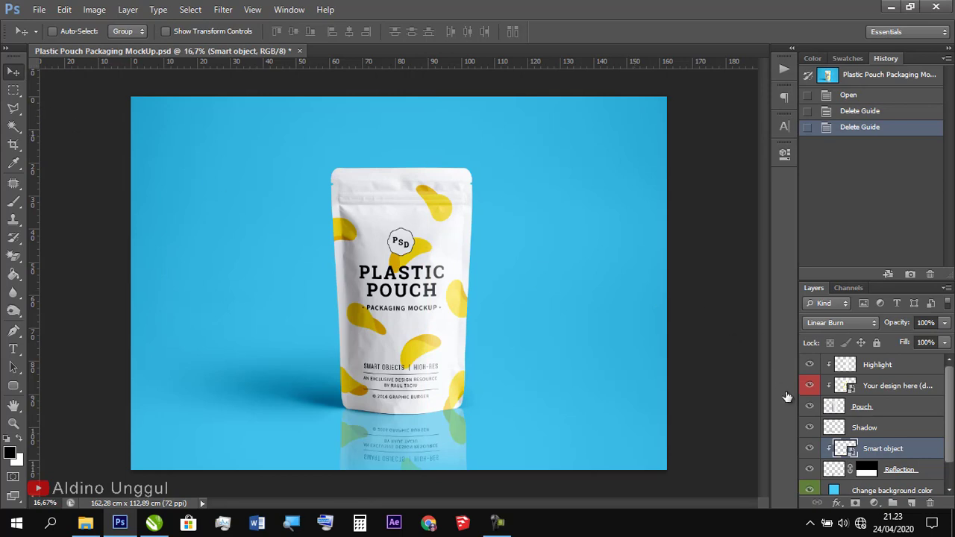
{"action": "double_click", "coordinate": [846, 449]}
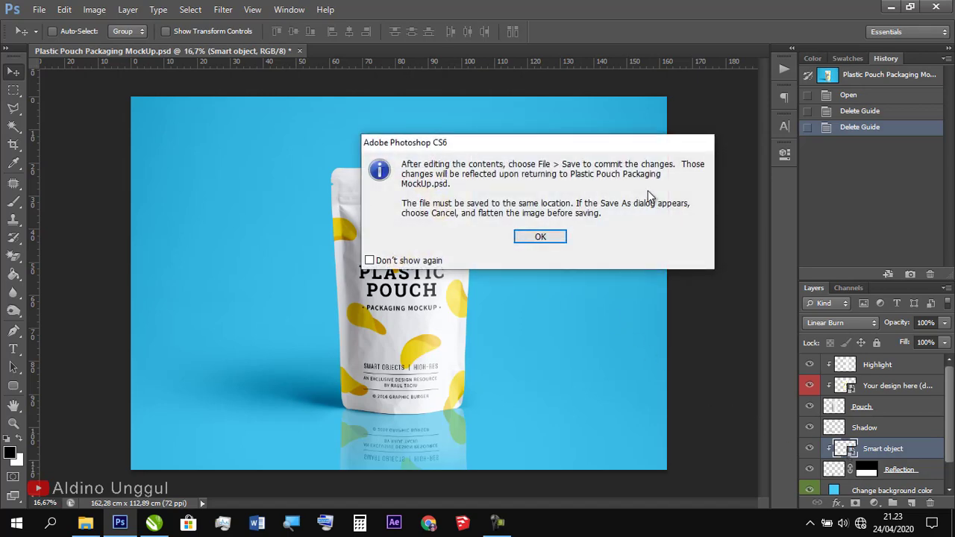
{"action": "left_click", "coordinate": [541, 237]}
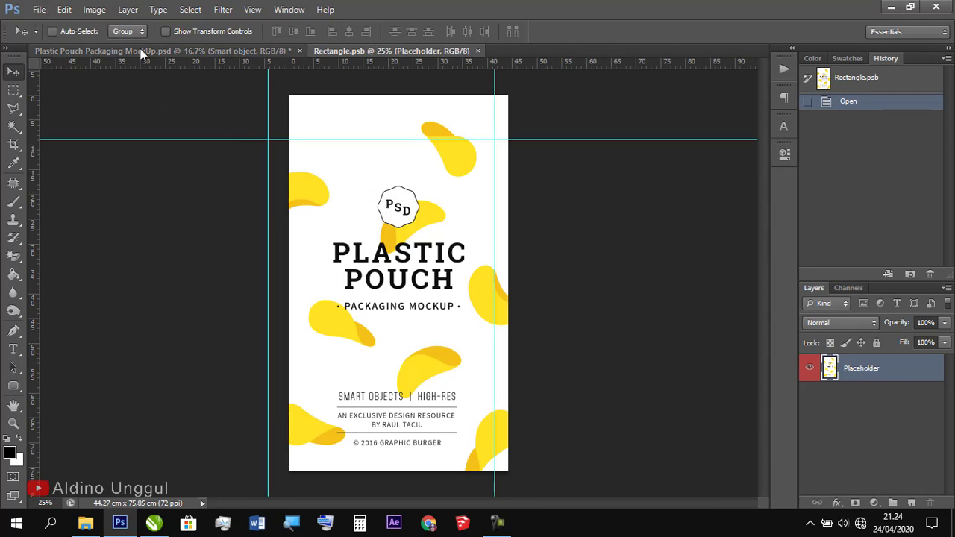
Check the width and height in centimetres of Rectangle.psb in Image Size at a resolution of 300 pixels/inch.
{"action": "left_click", "coordinate": [94, 10]}
{"action": "left_click", "coordinate": [110, 109]}
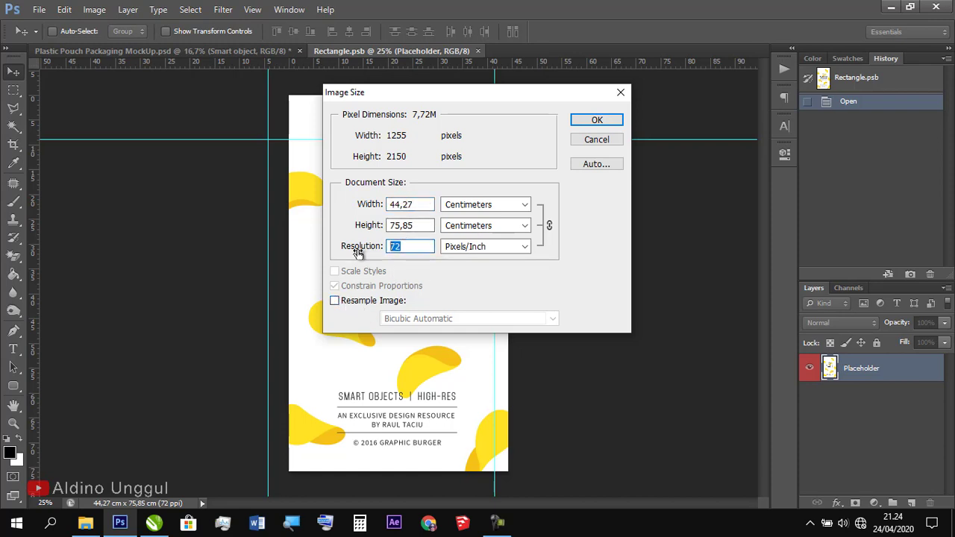
{"action": "type", "text": "300"}
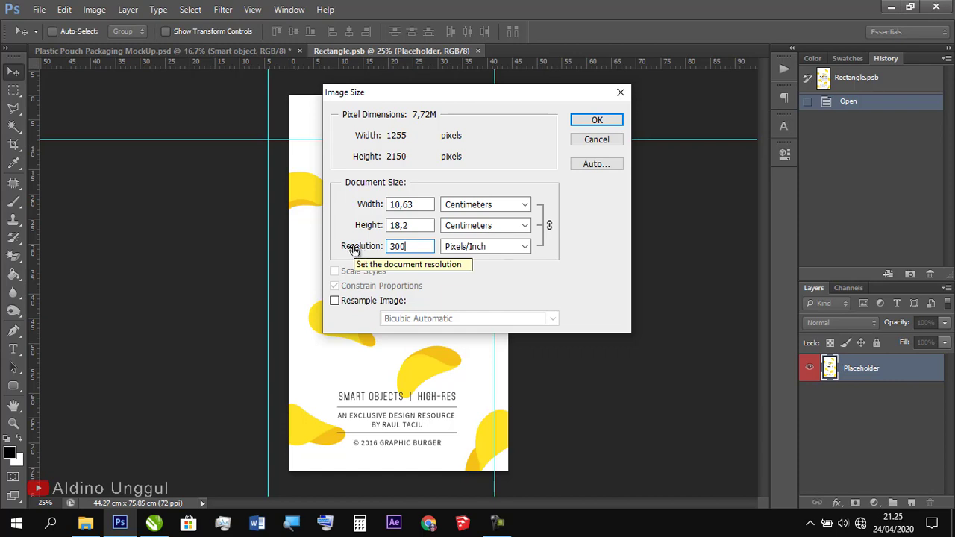
{"action": "double_click", "coordinate": [384, 214]}
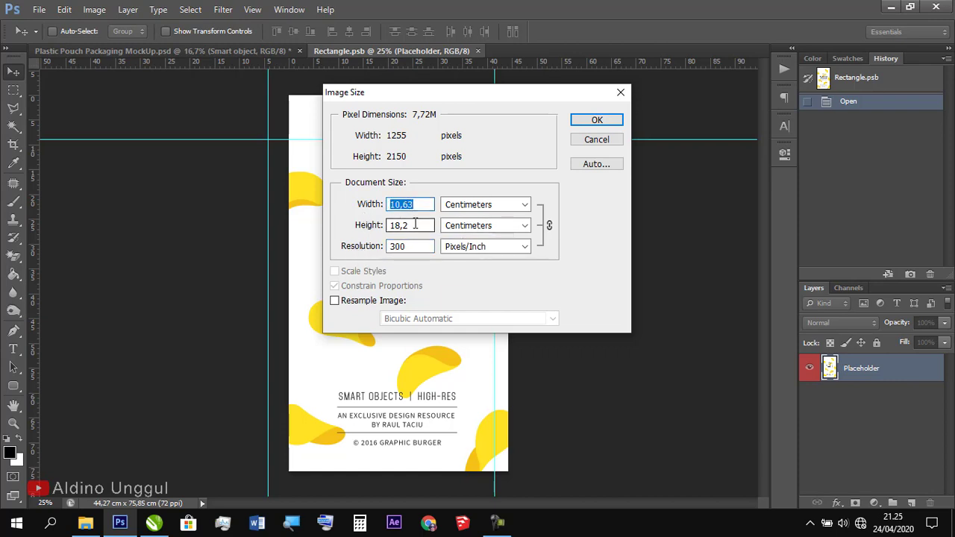
{"action": "double_click", "coordinate": [415, 225]}
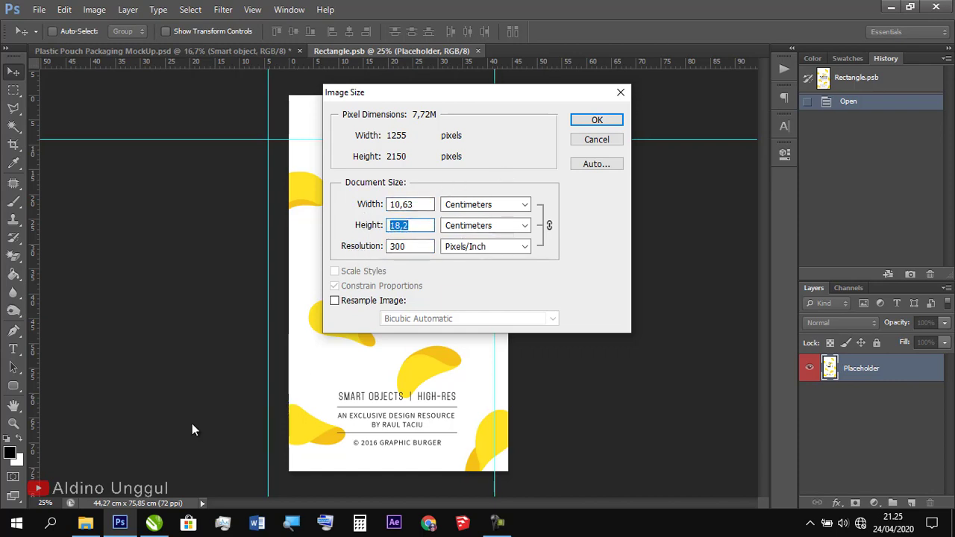
Switch to CorelDRAW, create a new document and set its page size to 10,6 x 18,2 cm.
{"action": "mouse_move", "coordinate": [153, 522]}
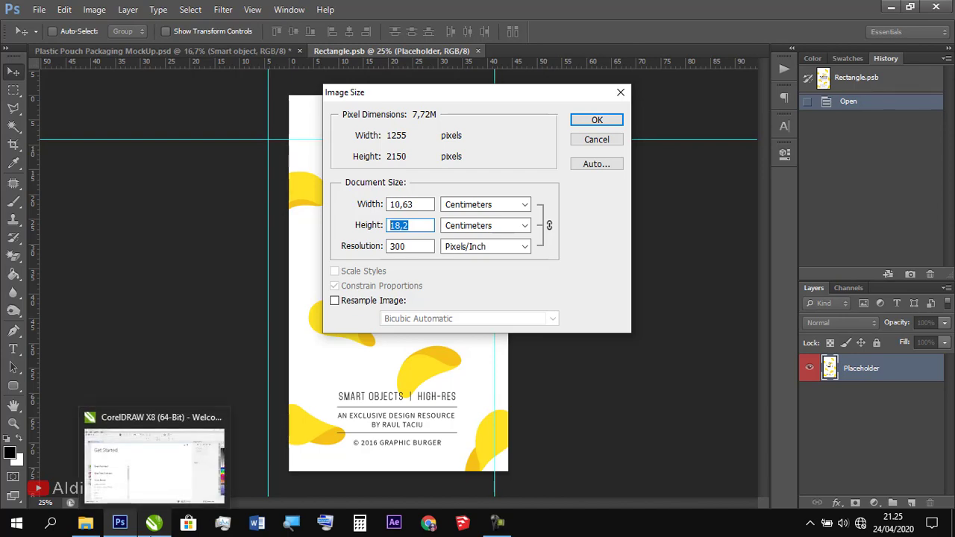
{"action": "left_click", "coordinate": [176, 478]}
{"action": "left_click", "coordinate": [132, 255]}
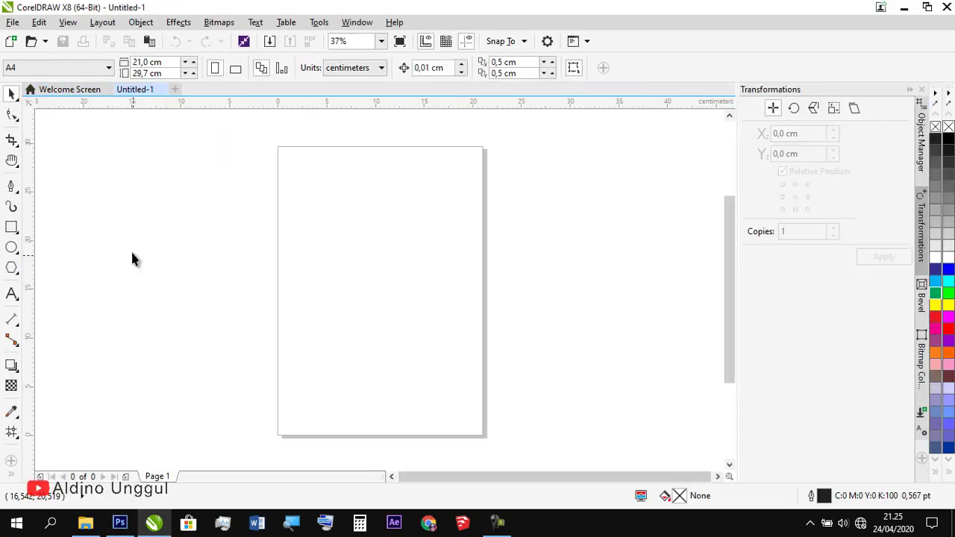
{"action": "left_click", "coordinate": [147, 63]}
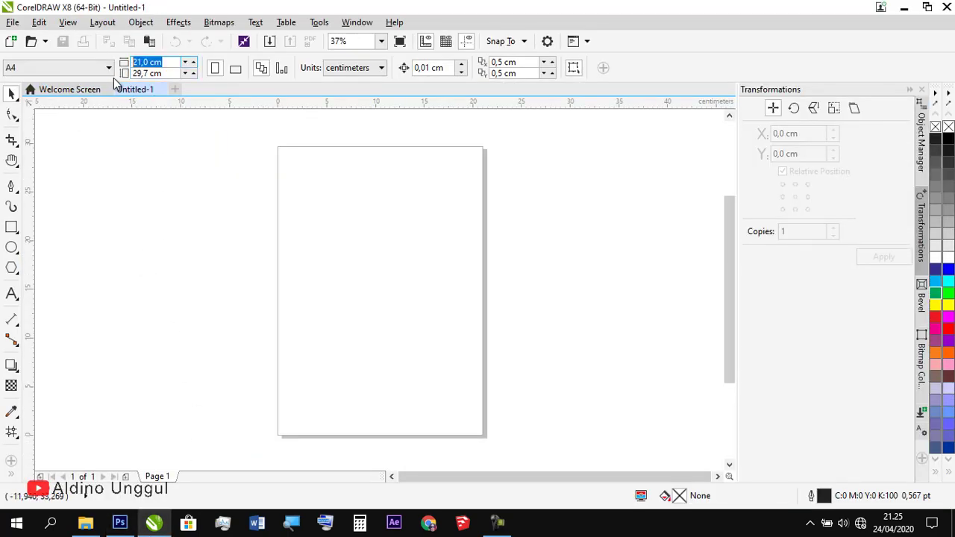
{"action": "type", "text": "10,6"}
{"action": "key", "text": "Tab"}
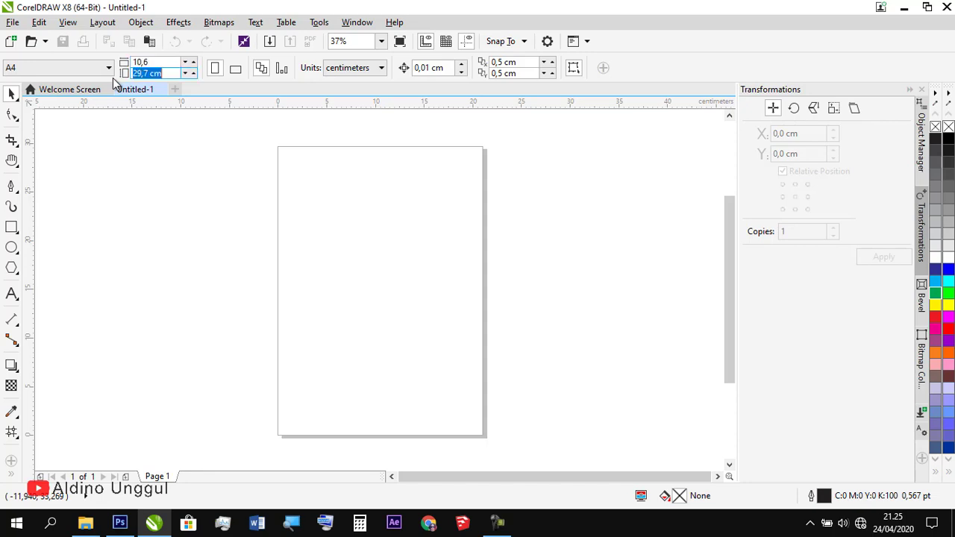
{"action": "type", "text": "18,2"}
{"action": "key", "text": "Return"}
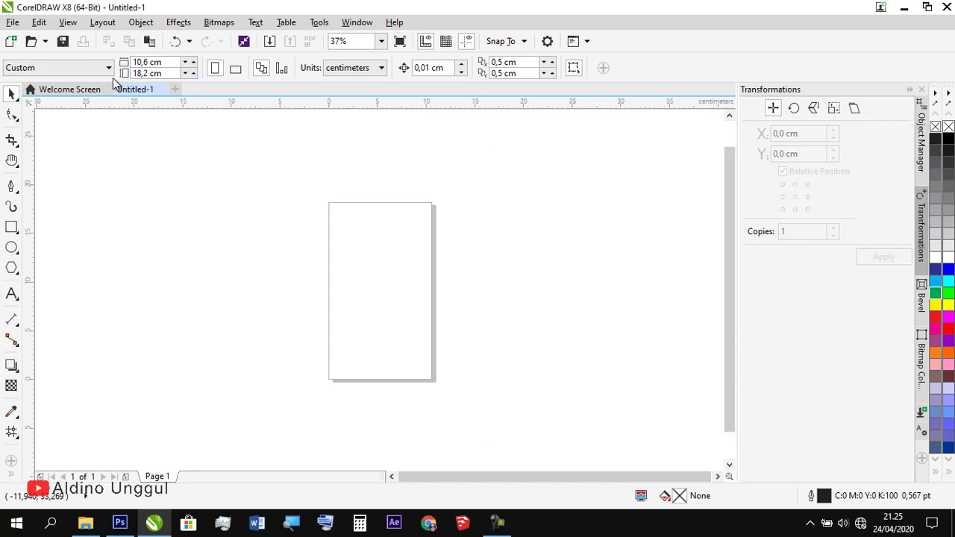
Return to Photoshop, recheck the document width in Image Size and cancel the dialog without applying it.
{"action": "left_click", "coordinate": [119, 522]}
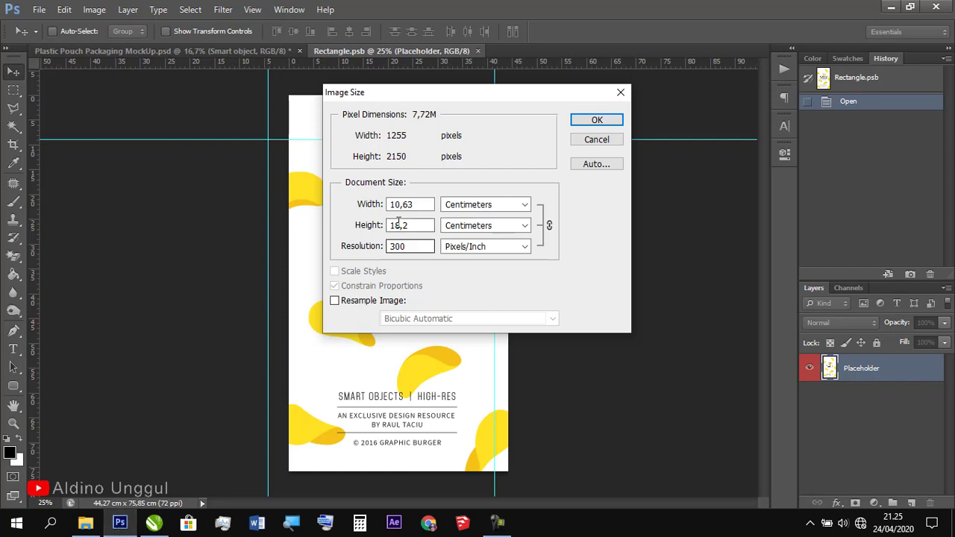
{"action": "left_click", "coordinate": [419, 205]}
{"action": "double_click", "coordinate": [420, 204]}
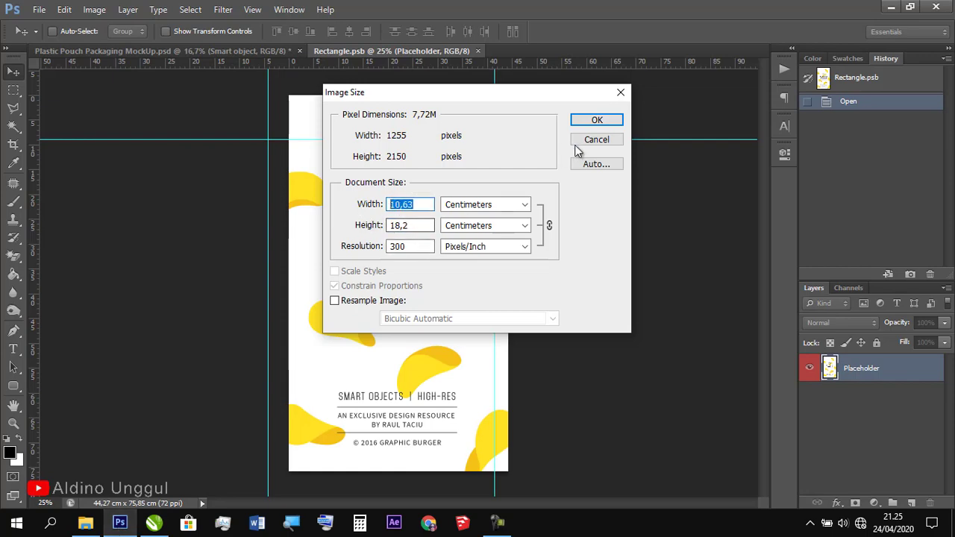
{"action": "left_click", "coordinate": [603, 140]}
Switch back to CorelDRAW and add a rectangle that exactly covers the page.
{"action": "left_click", "coordinate": [153, 524]}
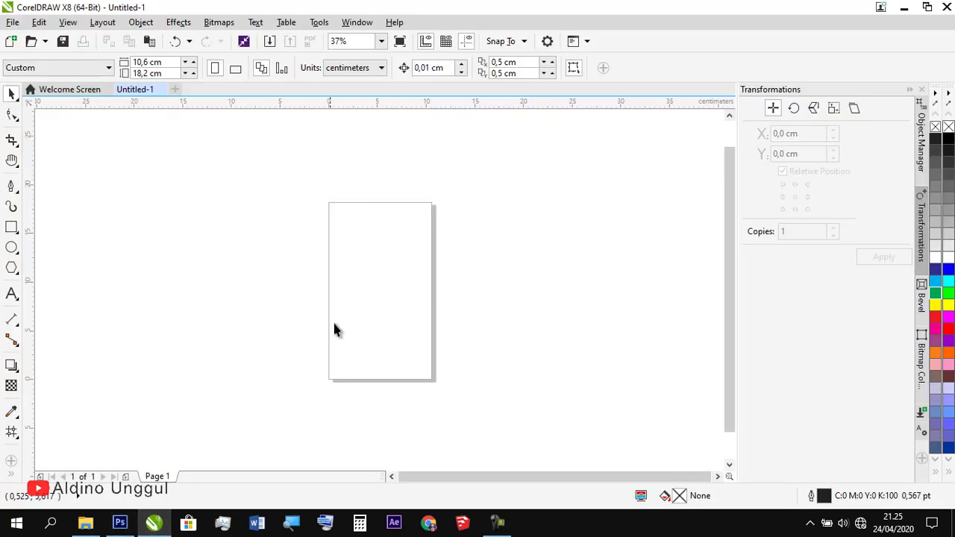
{"action": "double_click", "coordinate": [12, 227]}
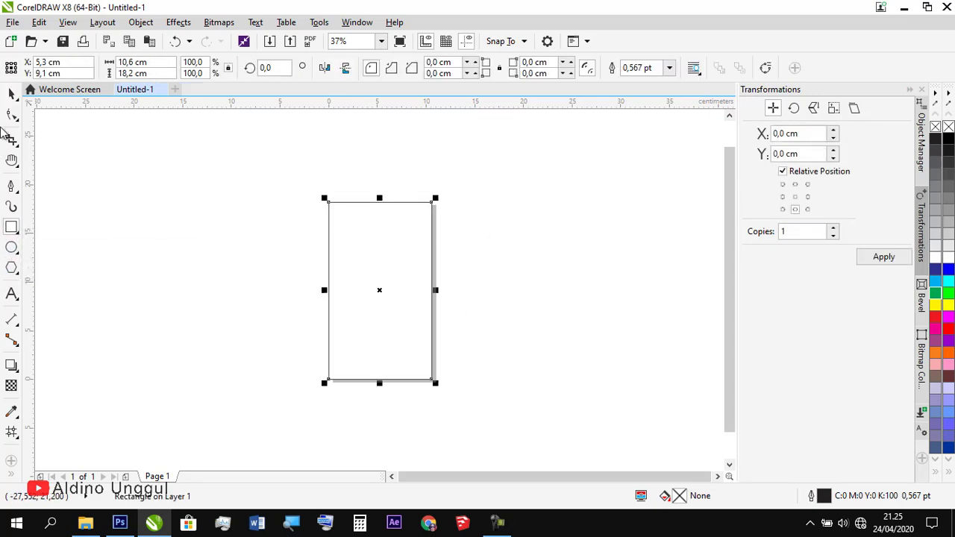
Import download.png, gelas.png, leaf tea.png and tekstur daun.png from the Kemasan folder into the CorelDRAW page.
{"action": "left_click", "coordinate": [12, 94]}
{"action": "left_click", "coordinate": [293, 252]}
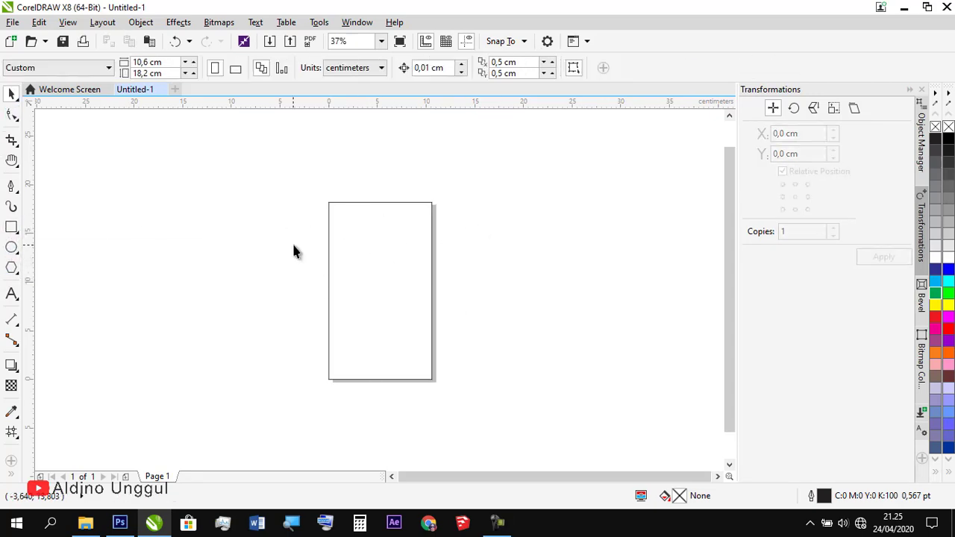
{"action": "left_click", "coordinate": [379, 41]}
{"action": "left_click", "coordinate": [382, 59]}
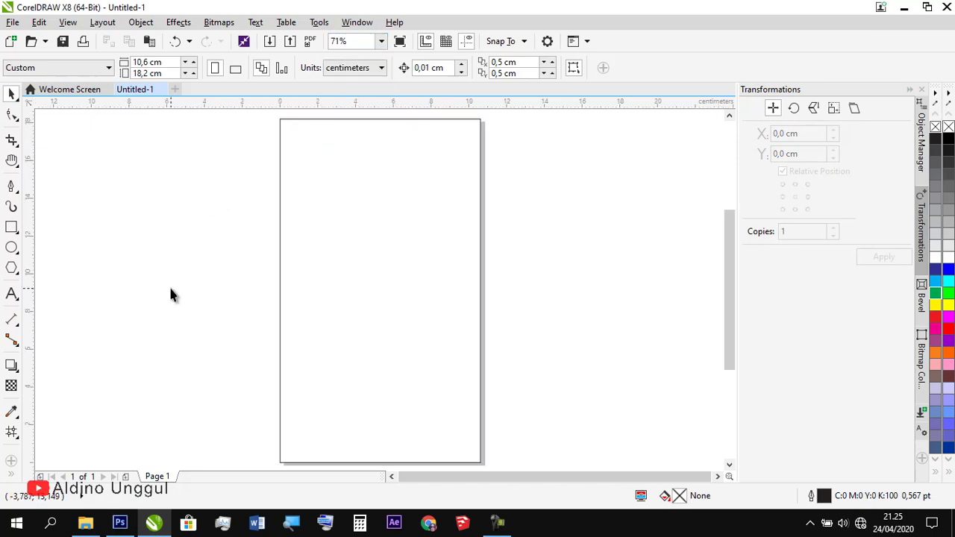
{"action": "left_click", "coordinate": [85, 522]}
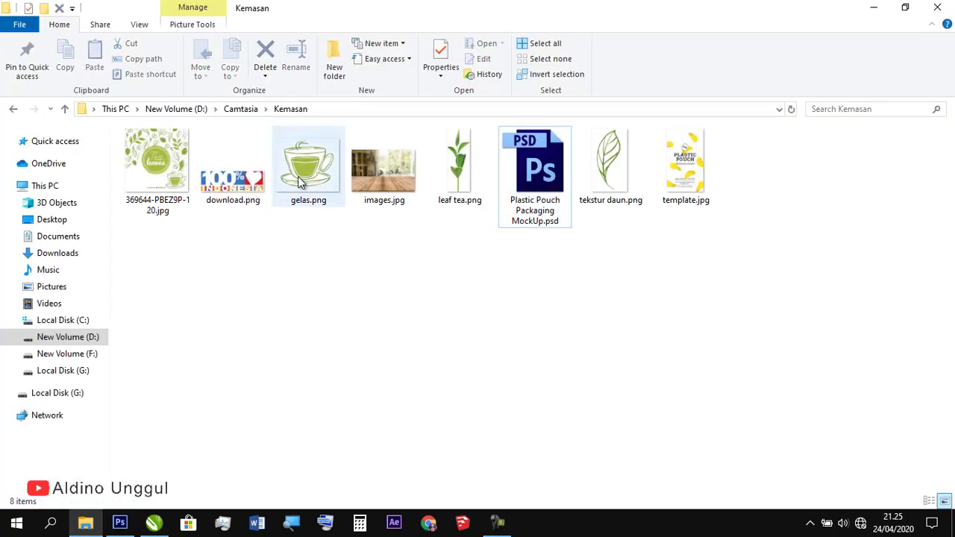
{"action": "left_click", "coordinate": [225, 158]}
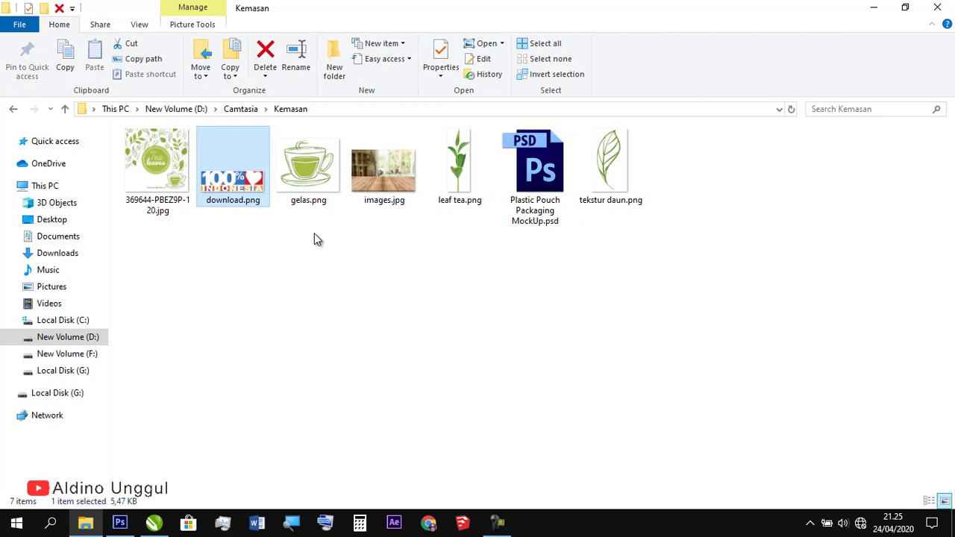
{"action": "left_click", "coordinate": [318, 192], "text": "ctrl"}
{"action": "left_click", "coordinate": [468, 198], "text": "ctrl"}
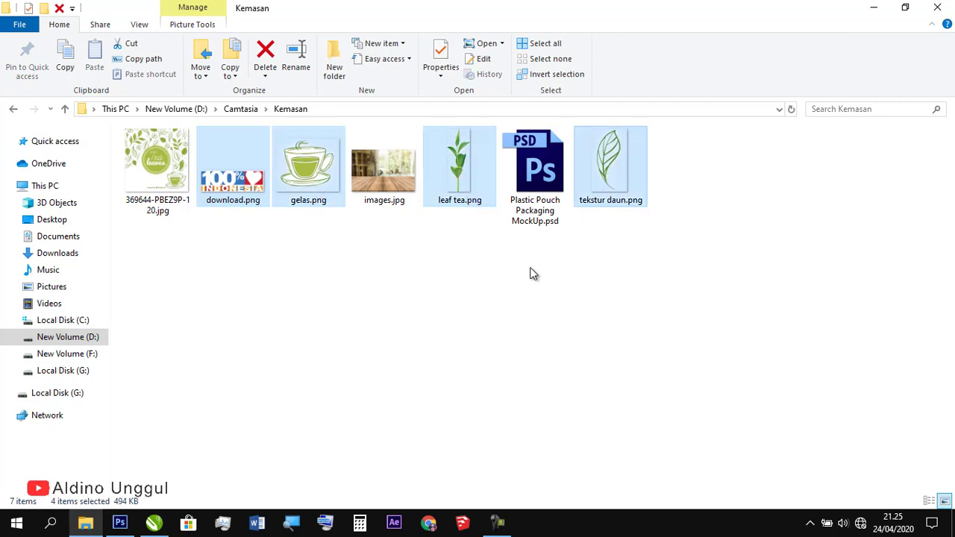
{"action": "left_click_drag", "start_coordinate": [455, 171], "coordinate": [210, 282]}
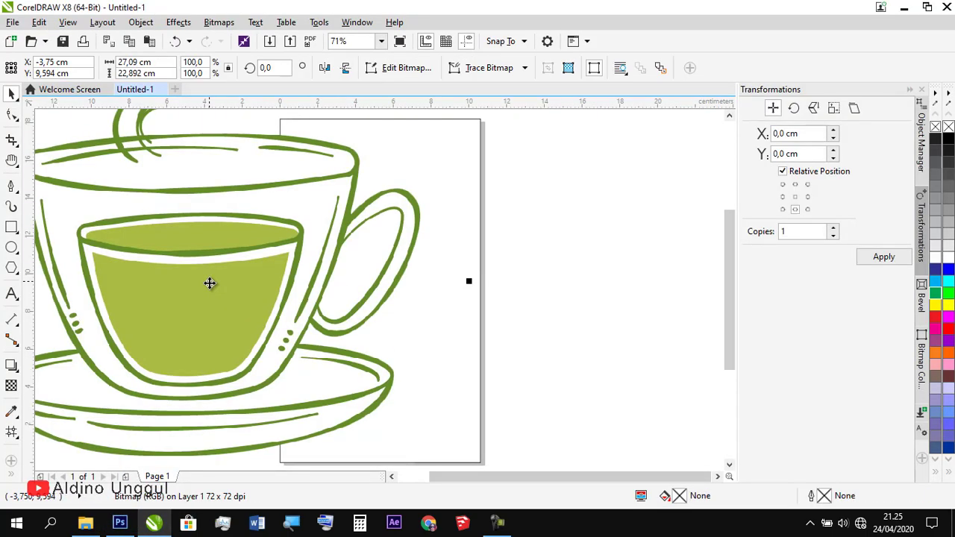
Separate the overlapping imports, moving the teacup to the page's right and the 100% Indonesia logo and tea sprig to its left.
{"action": "left_click", "coordinate": [513, 257]}
{"action": "key", "text": "F3"}
{"action": "left_click_drag", "start_coordinate": [302, 259], "coordinate": [561, 253]}
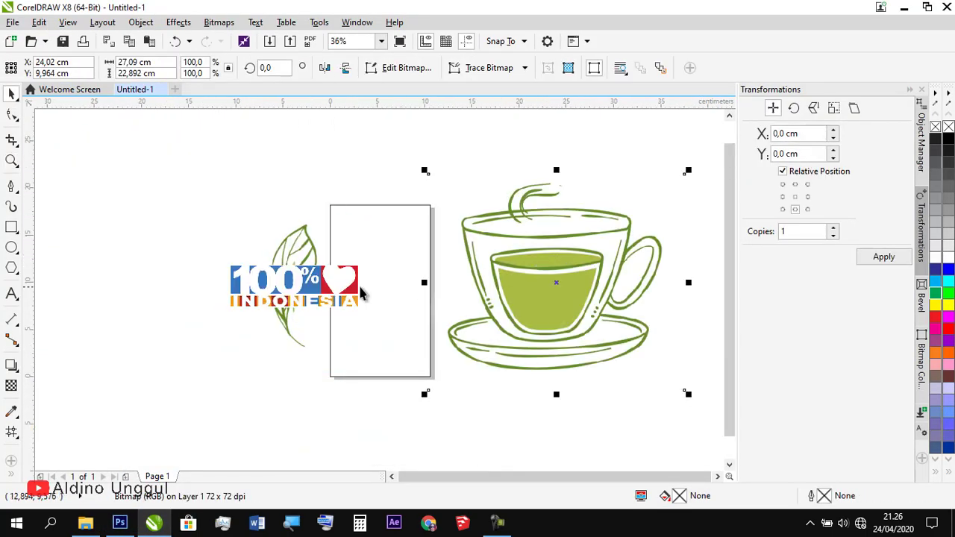
{"action": "left_click_drag", "start_coordinate": [360, 294], "coordinate": [236, 228]}
{"action": "left_click_drag", "start_coordinate": [290, 290], "coordinate": [267, 318]}
Shrink the teacup proportionally to fit the page width and place it slightly above the page's centre.
{"action": "left_click", "coordinate": [555, 285]}
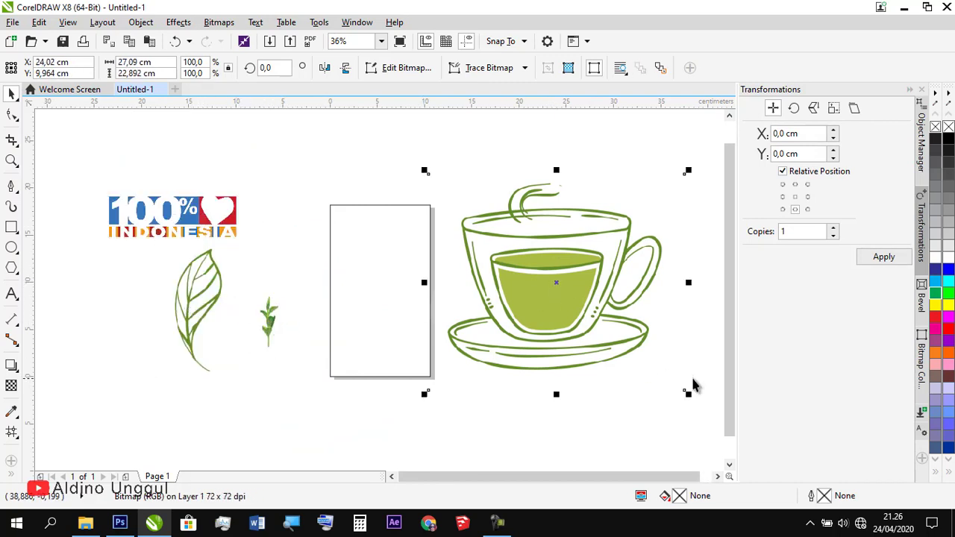
{"action": "left_click_drag", "start_coordinate": [692, 394], "coordinate": [605, 322]}
{"action": "left_click_drag", "start_coordinate": [517, 288], "coordinate": [373, 275]}
Enlarge the tea sprig to about 2,7 x 7,7 cm and move it onto the page beside the teacup.
{"action": "left_click", "coordinate": [269, 319]}
{"action": "left_click_drag", "start_coordinate": [281, 295], "coordinate": [290, 276]}
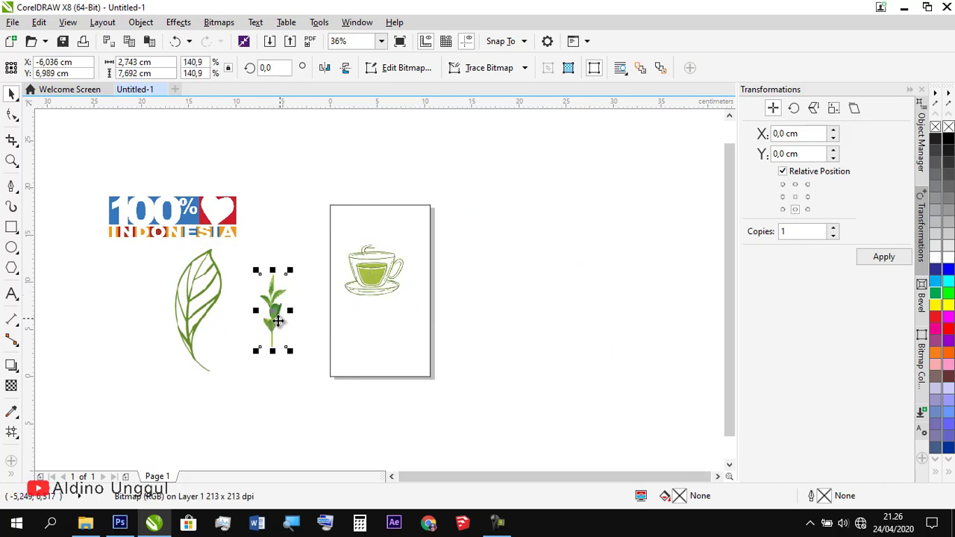
{"action": "left_click_drag", "start_coordinate": [273, 316], "coordinate": [367, 285]}
Move the outline leaf onto the page and shrink it to about 2,5 x 4,4 cm near the upper-right corner.
{"action": "left_click_drag", "start_coordinate": [193, 322], "coordinate": [428, 279]}
{"action": "key", "text": "z"}
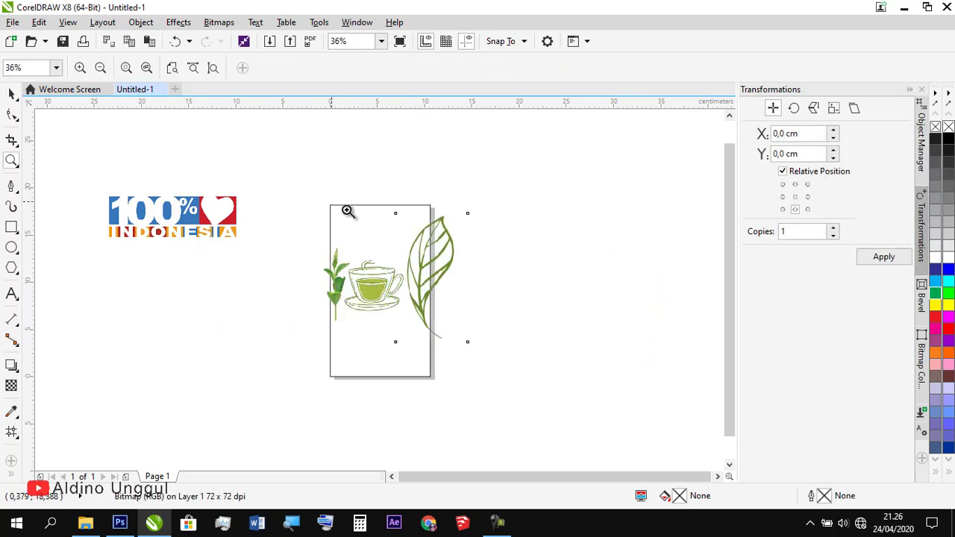
{"action": "left_click_drag", "start_coordinate": [331, 200], "coordinate": [469, 374]}
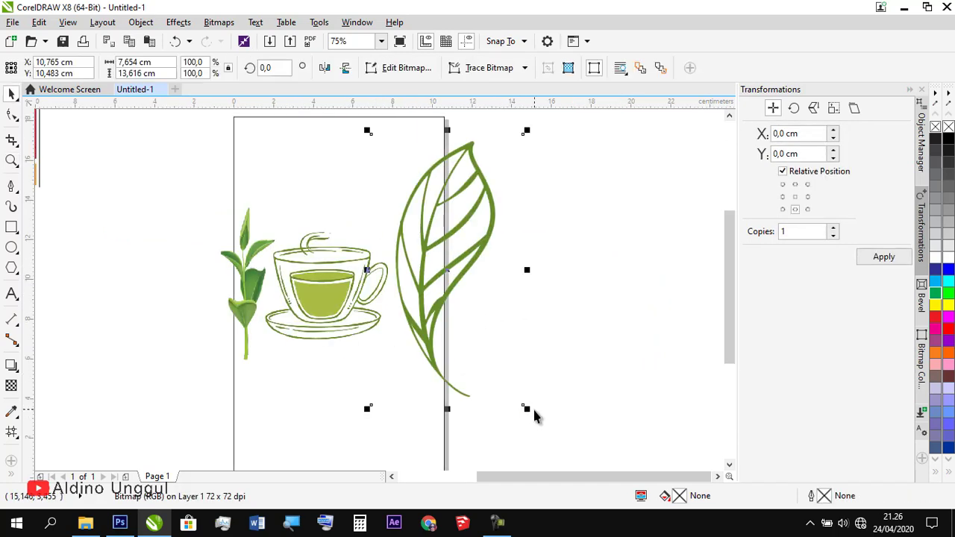
{"action": "left_click_drag", "start_coordinate": [527, 411], "coordinate": [424, 227]}
Apply a uniform transparency of 74 to the outline leaf.
{"action": "left_click", "coordinate": [11, 386]}
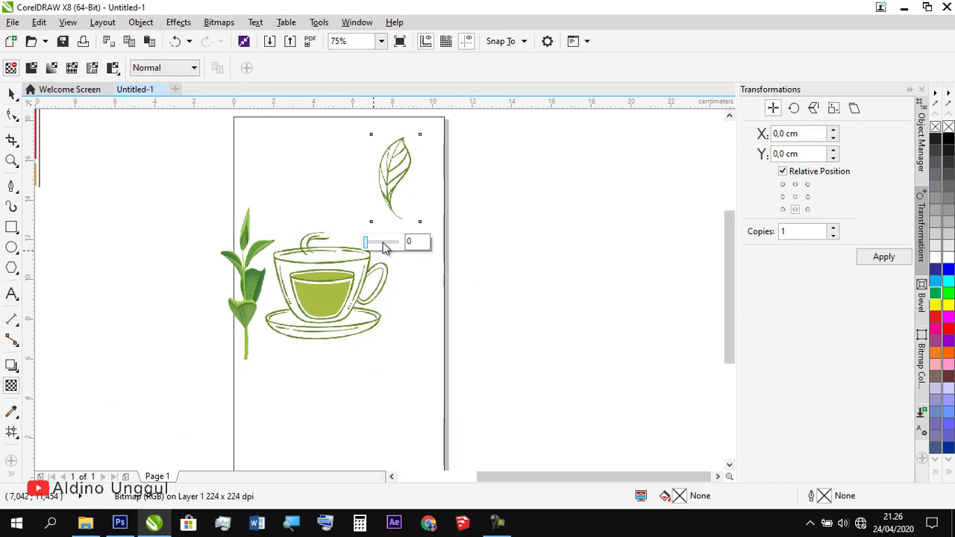
{"action": "left_click_drag", "start_coordinate": [385, 242], "coordinate": [393, 248]}
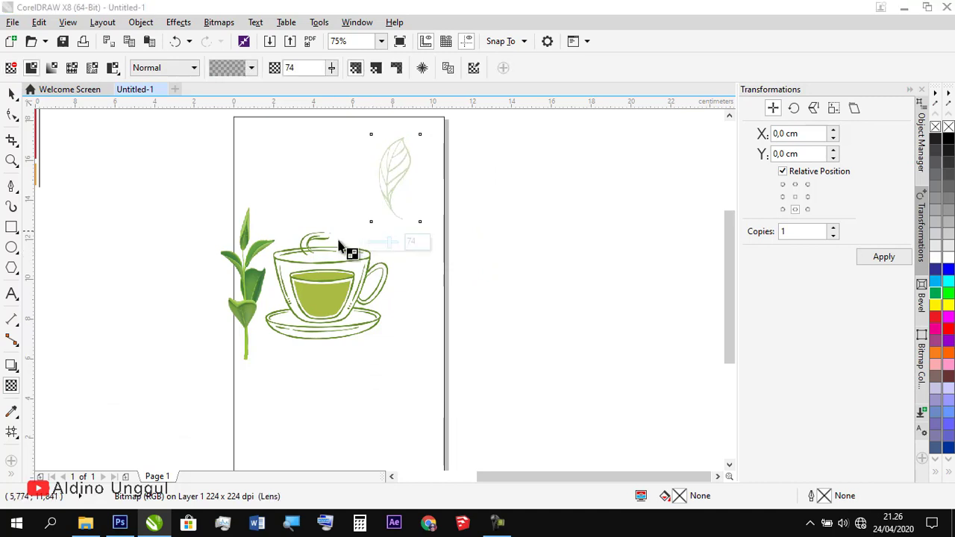
{"action": "left_click", "coordinate": [11, 93]}
{"action": "left_click", "coordinate": [426, 189]}
Duplicate the faded leaf directly below the original and mirror the copy vertically and horizontally.
{"action": "left_click_drag", "start_coordinate": [389, 196], "coordinate": [416, 273]}
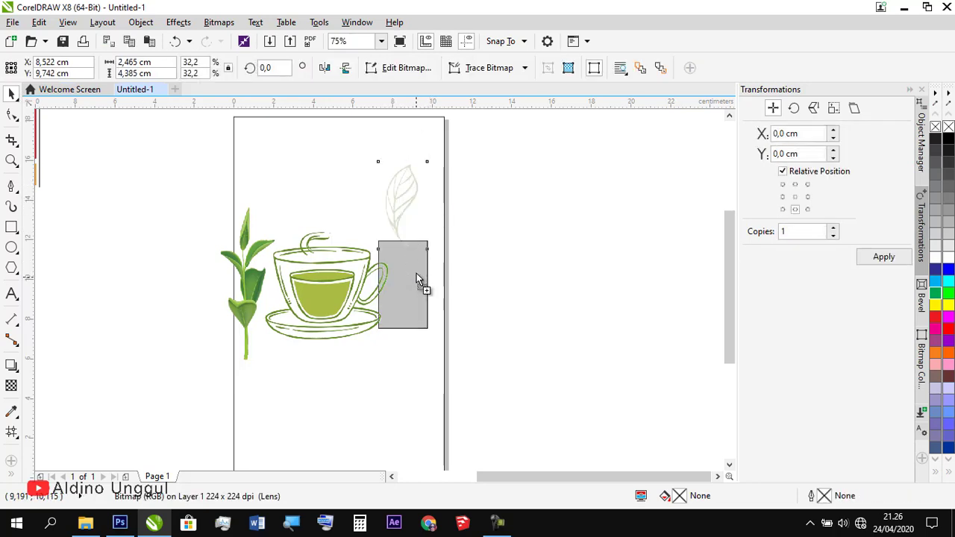
{"action": "left_click", "coordinate": [345, 70]}
{"action": "left_click", "coordinate": [325, 67]}
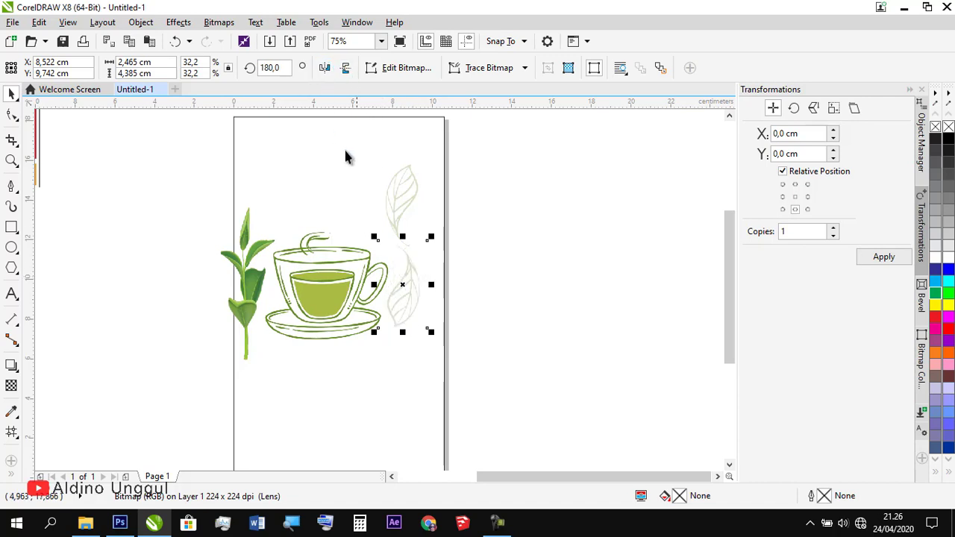
Shrink the mirrored leaf to about 2 x 3,5 cm and nest it against the first leaf's lower right side.
{"action": "left_click_drag", "start_coordinate": [409, 292], "coordinate": [427, 263]}
{"action": "left_click_drag", "start_coordinate": [449, 305], "coordinate": [439, 287]}
{"action": "key", "text": "z"}
{"action": "left_click_drag", "start_coordinate": [355, 137], "coordinate": [467, 294]}
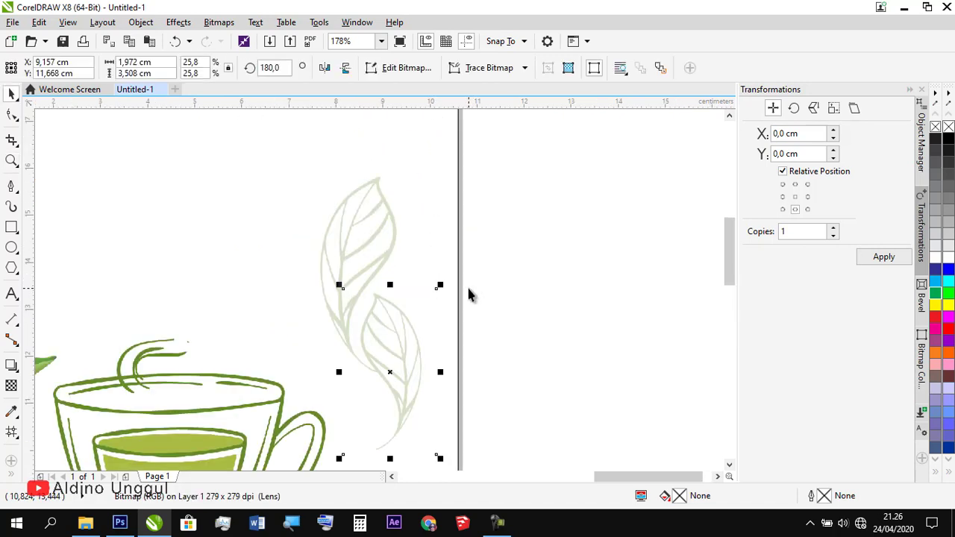
{"action": "left_click_drag", "start_coordinate": [410, 345], "coordinate": [413, 333]}
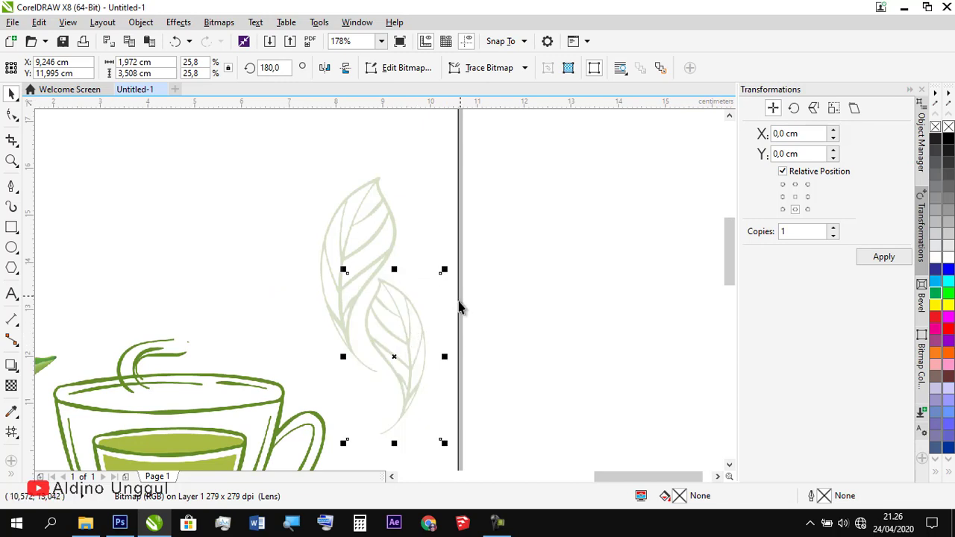
Duplicate the pair of faded leaves directly below the originals.
{"action": "key", "text": "z"}
{"action": "right_click", "coordinate": [456, 264]}
{"action": "key", "text": "space"}
{"action": "left_click", "coordinate": [408, 184], "text": "shift"}
{"action": "left_click_drag", "start_coordinate": [406, 204], "coordinate": [404, 283]}
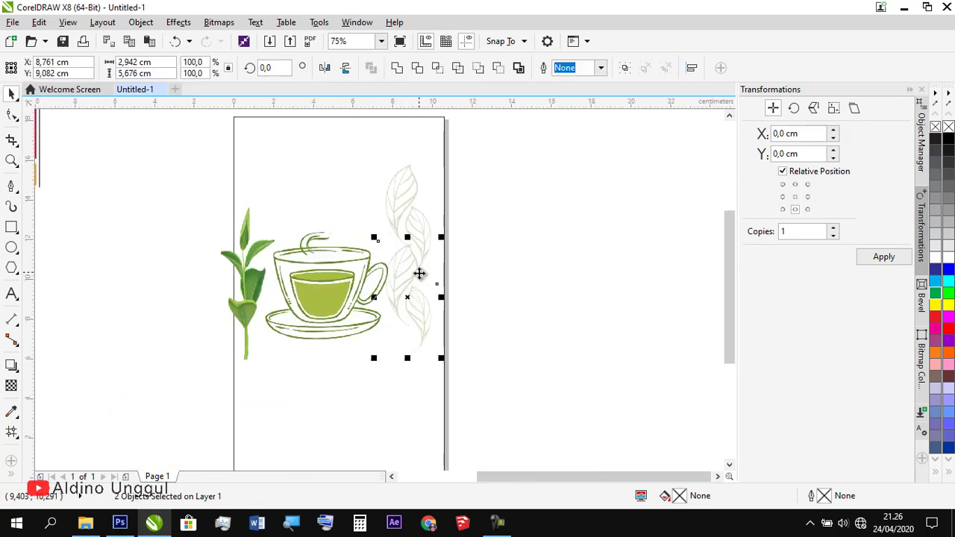
Shrink the copied leaf pair to about 2,4 x 4,7 cm and move it up close beneath the upper pair.
{"action": "key", "text": "z"}
{"action": "left_click_drag", "start_coordinate": [380, 209], "coordinate": [415, 276]}
{"action": "key", "text": "space"}
{"action": "left_click_drag", "start_coordinate": [376, 328], "coordinate": [377, 348]}
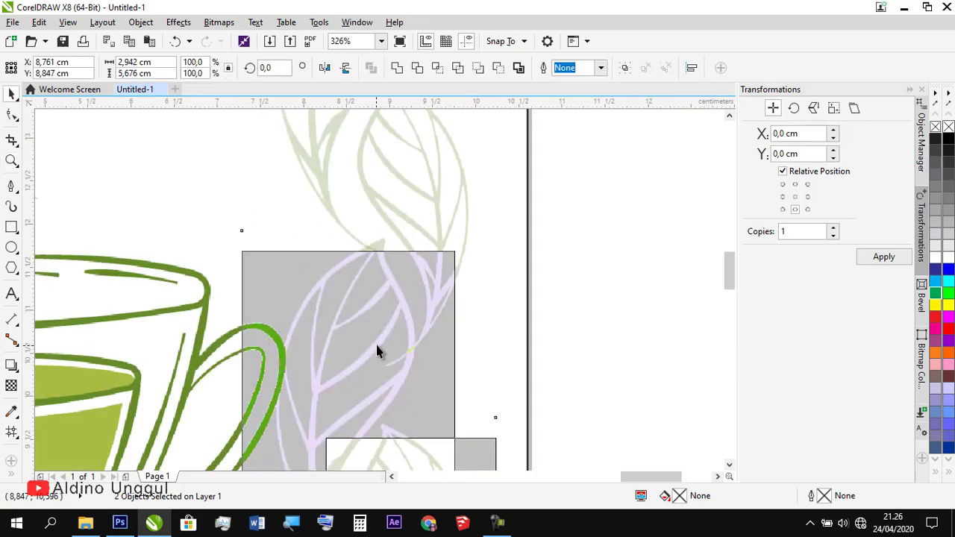
{"action": "left_click_drag", "start_coordinate": [238, 245], "coordinate": [260, 285]}
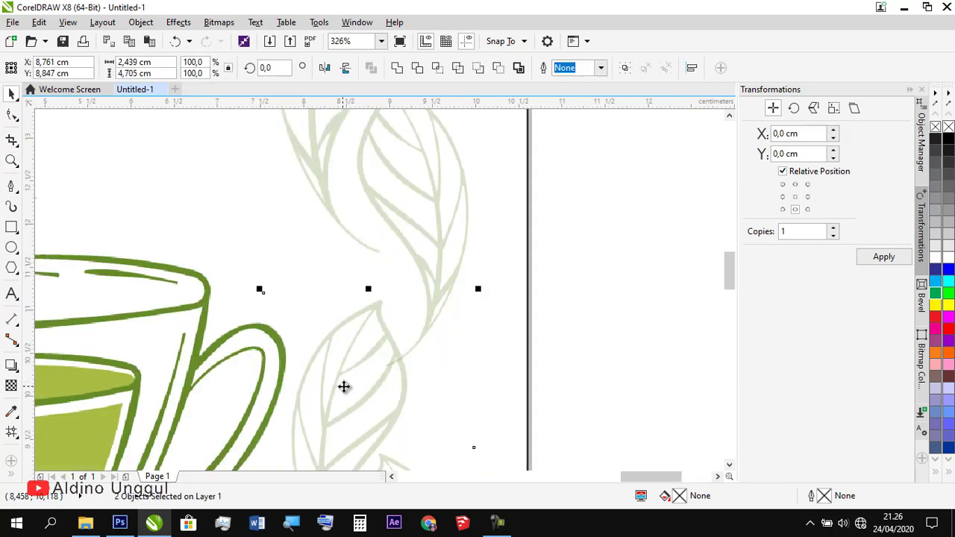
{"action": "left_click_drag", "start_coordinate": [344, 386], "coordinate": [334, 336]}
Shift the second leaf from the top slightly toward the page edge to even out the leaf column.
{"action": "left_click", "coordinate": [496, 354]}
{"action": "key", "text": "z"}
{"action": "right_click", "coordinate": [464, 306]}
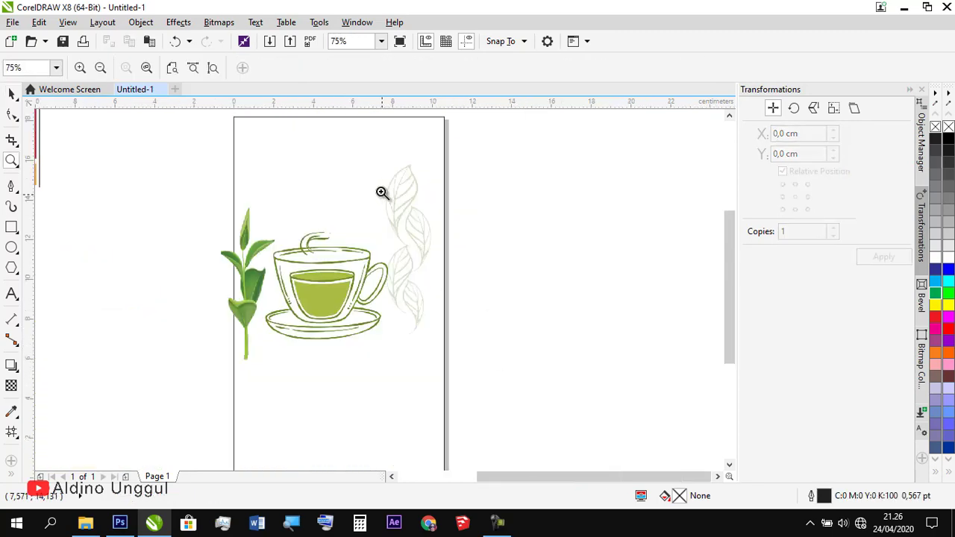
{"action": "left_click_drag", "start_coordinate": [381, 192], "coordinate": [477, 323]}
{"action": "left_click_drag", "start_coordinate": [377, 284], "coordinate": [371, 276]}
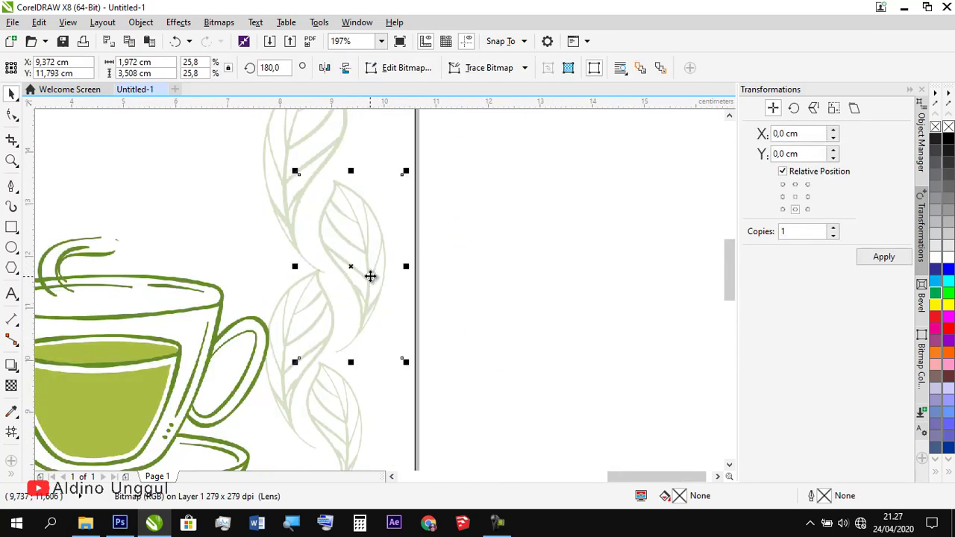
{"action": "left_click", "coordinate": [503, 283]}
{"action": "key", "text": "z"}
{"action": "right_click", "coordinate": [476, 277]}
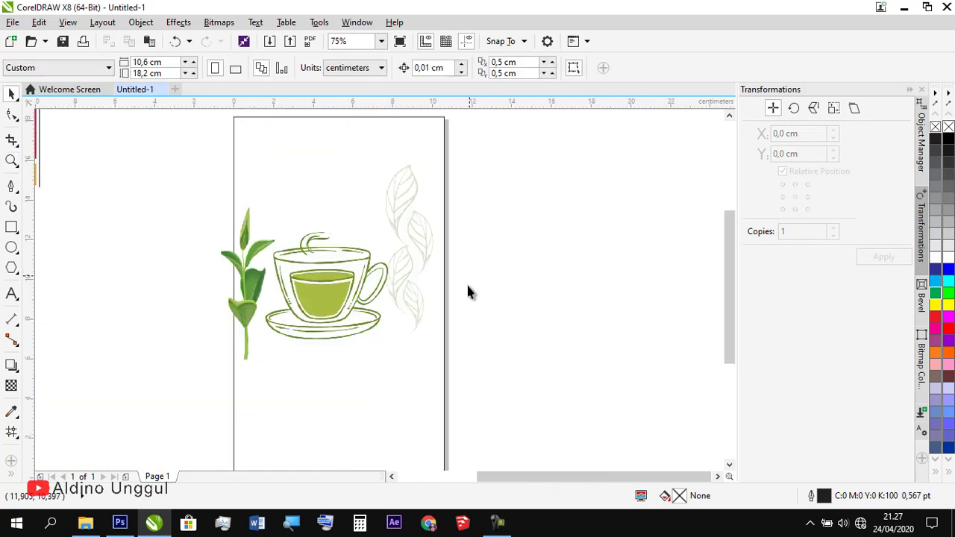
Move the third and fourth faded leaves slightly down and to the right to space the leaf column evenly.
{"action": "left_click", "coordinate": [402, 271]}
{"action": "key", "text": "z"}
{"action": "left_click_drag", "start_coordinate": [418, 321], "coordinate": [435, 341]}
{"action": "right_click", "coordinate": [428, 321]}
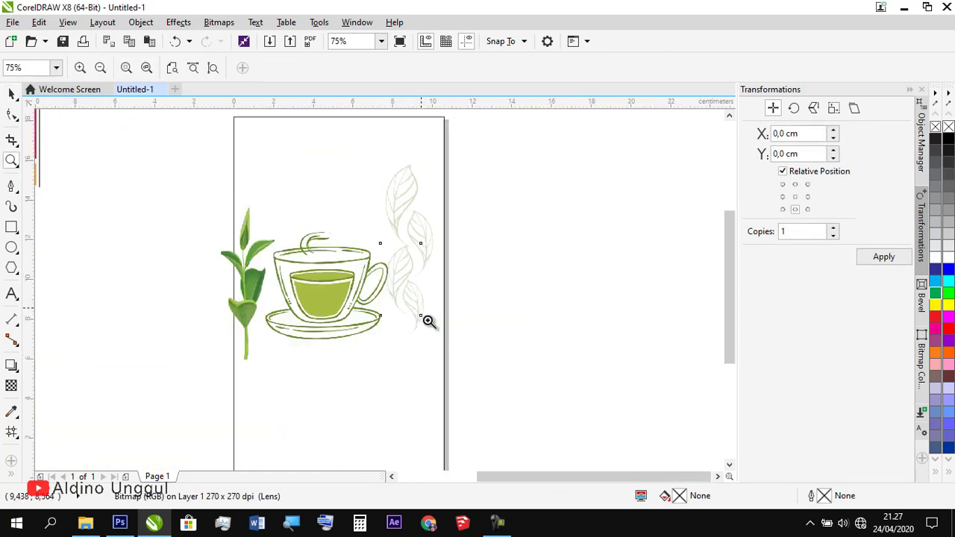
{"action": "left_click_drag", "start_coordinate": [368, 216], "coordinate": [464, 344]}
{"action": "left_click_drag", "start_coordinate": [336, 244], "coordinate": [344, 257]}
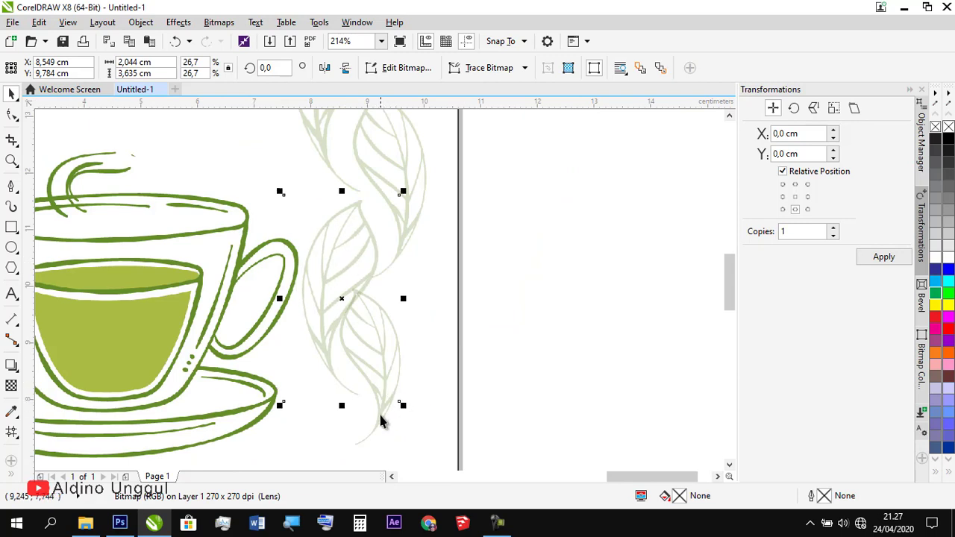
{"action": "left_click_drag", "start_coordinate": [380, 422], "coordinate": [401, 430]}
{"action": "left_click", "coordinate": [522, 329]}
{"action": "key", "text": "F2"}
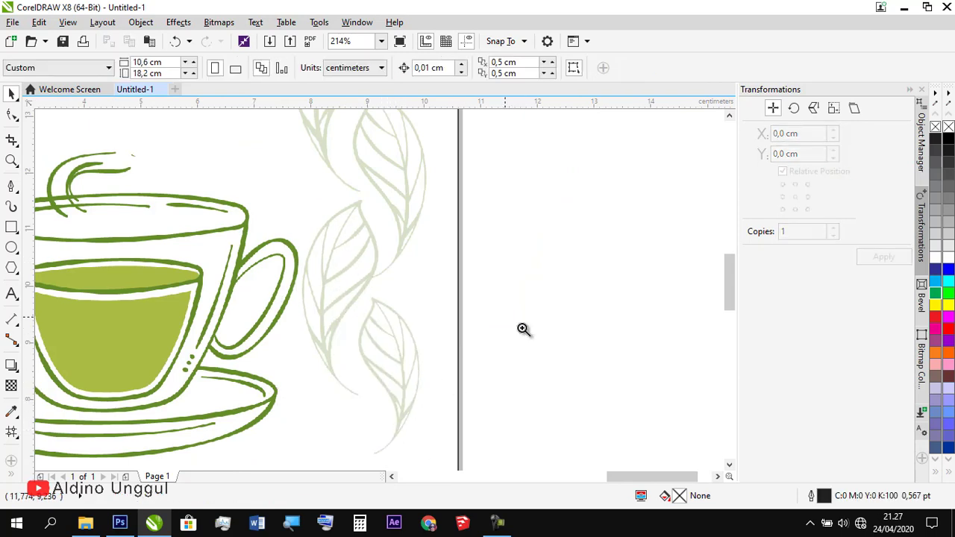
{"action": "right_click", "coordinate": [478, 296]}
{"action": "left_click_drag", "start_coordinate": [502, 368], "coordinate": [341, 155]}
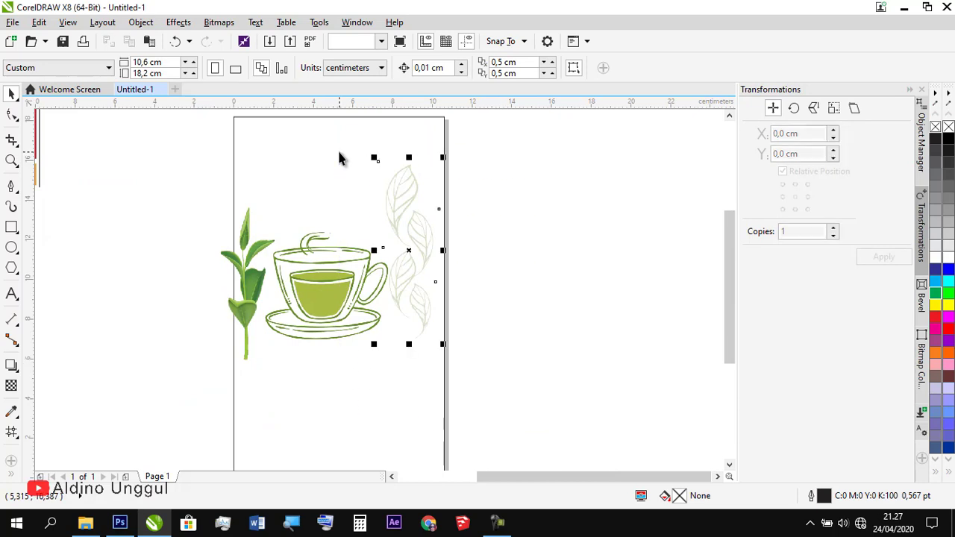
{"action": "left_click", "coordinate": [536, 211]}
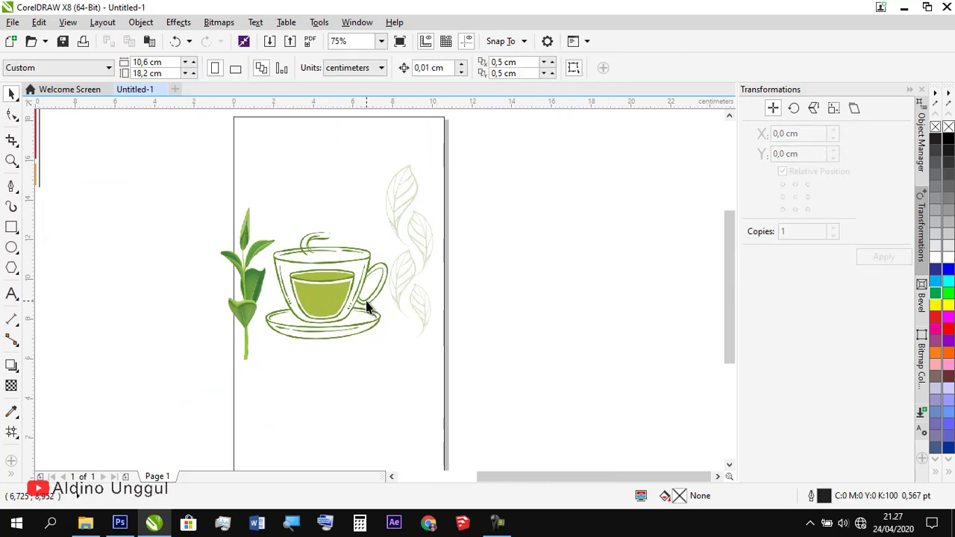
Draw a rectangle outside the page's left edge and size it to 3,5 x 6,0 cm with the ratio unlocked.
{"action": "left_click", "coordinate": [11, 227]}
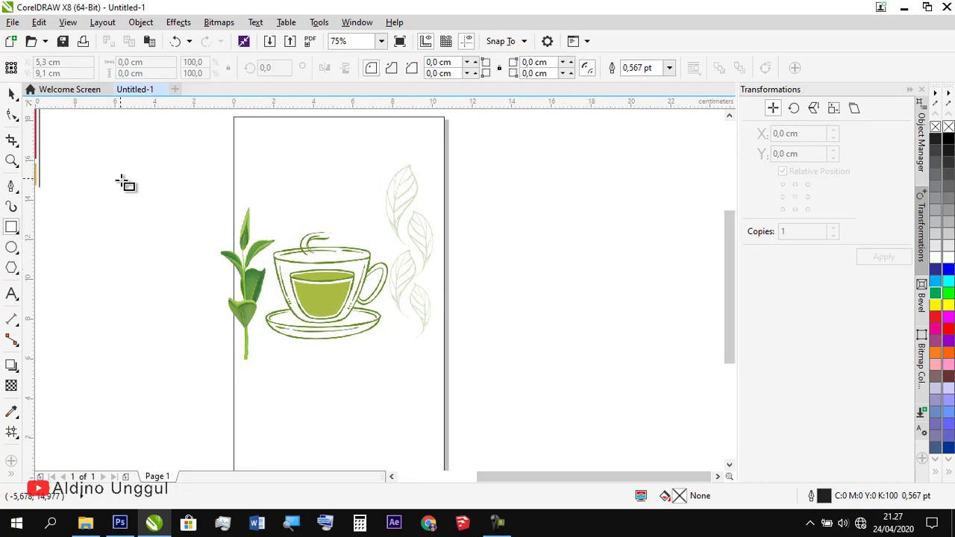
{"action": "left_click_drag", "start_coordinate": [114, 138], "coordinate": [185, 264]}
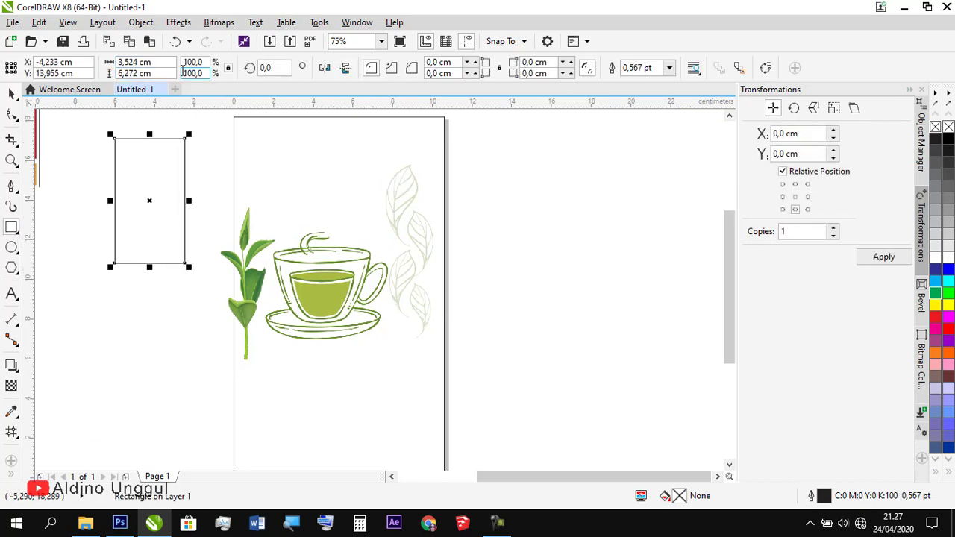
{"action": "left_click", "coordinate": [229, 68]}
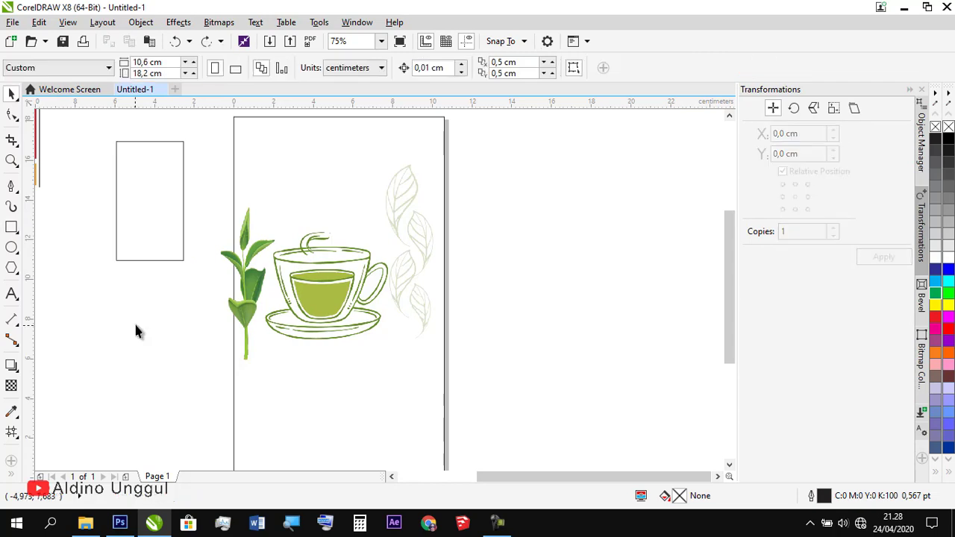
{"action": "left_click", "coordinate": [137, 218]}
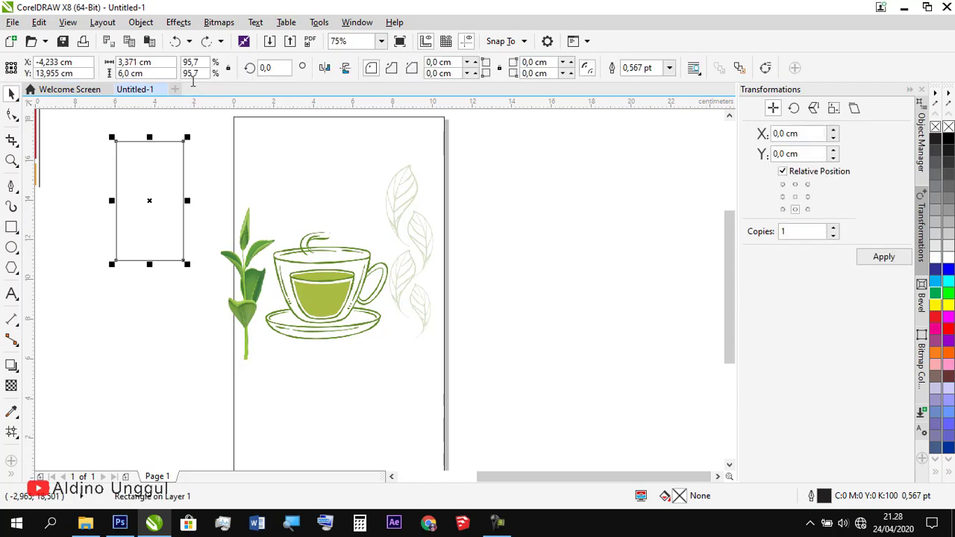
{"action": "double_click", "coordinate": [142, 62]}
{"action": "type", "text": "3,5"}
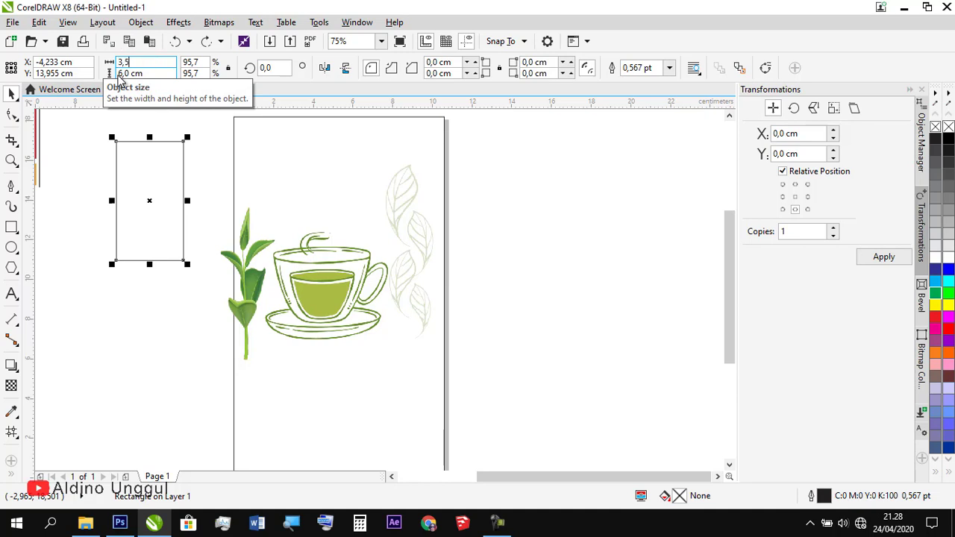
{"action": "key", "text": "Return"}
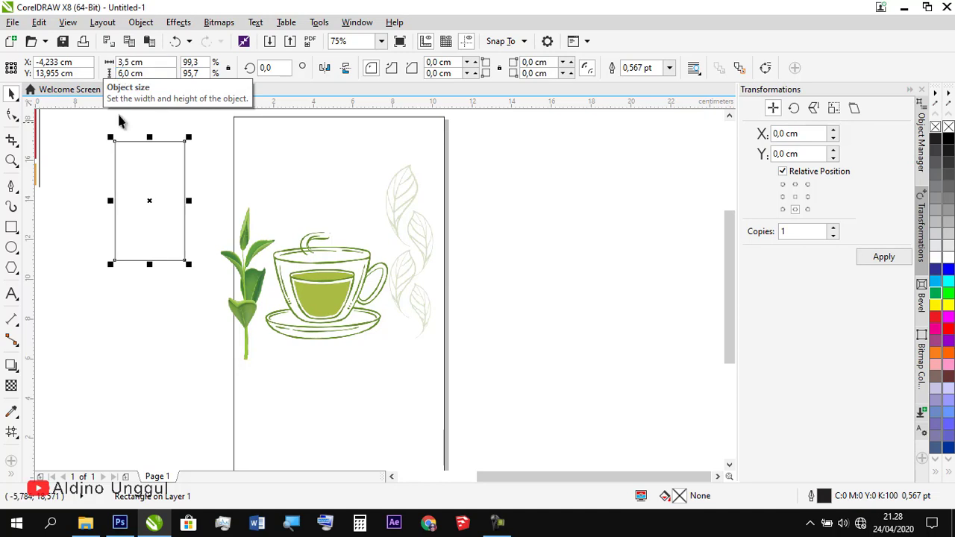
Convert the rectangle to curves, add a middle node on its bottom edge and raise the two bottom corners to form a pointed banner.
{"action": "left_click", "coordinate": [11, 116]}
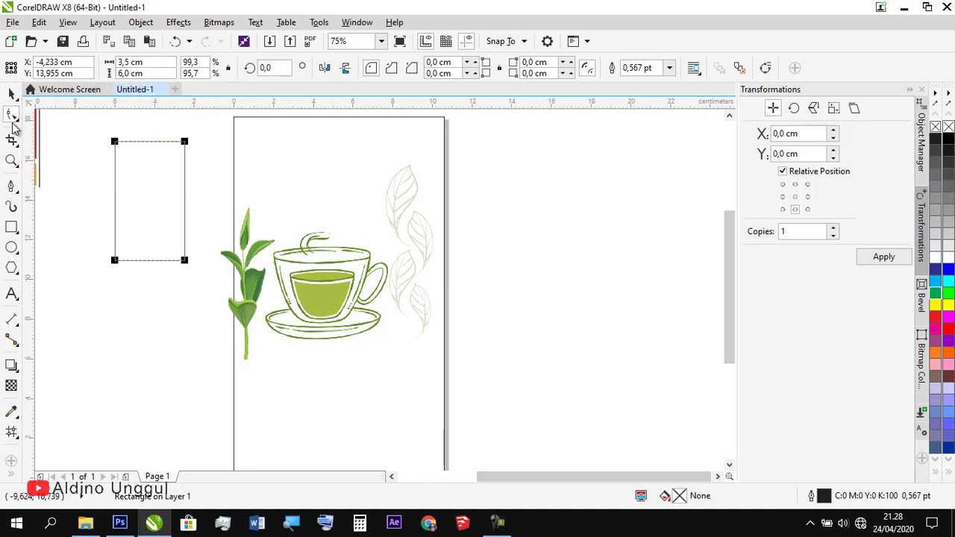
{"action": "right_click", "coordinate": [126, 156]}
{"action": "left_click", "coordinate": [208, 172]}
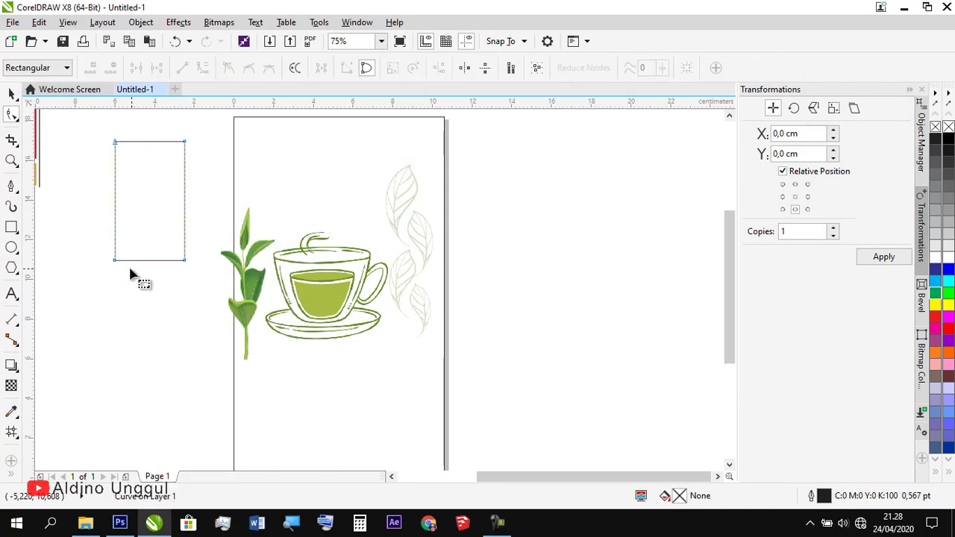
{"action": "double_click", "coordinate": [149, 259]}
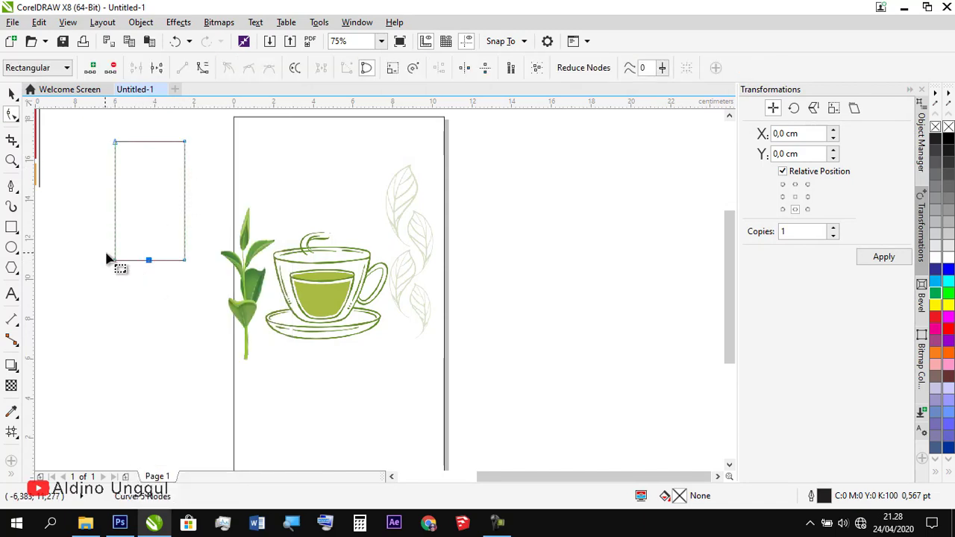
{"action": "left_click", "coordinate": [114, 259]}
{"action": "left_click_drag", "start_coordinate": [167, 271], "coordinate": [145, 267]}
{"action": "left_click", "coordinate": [13, 95]}
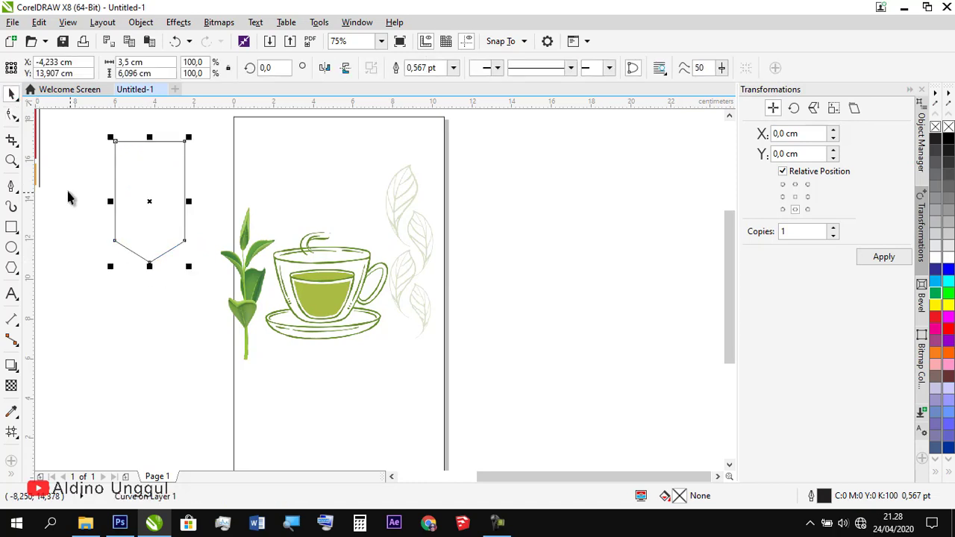
Move the banner's two lower side nodes further up and raise its tip slightly, making the shape about 5,9 cm tall.
{"action": "left_click", "coordinate": [11, 115]}
{"action": "left_click_drag", "start_coordinate": [63, 214], "coordinate": [185, 232]}
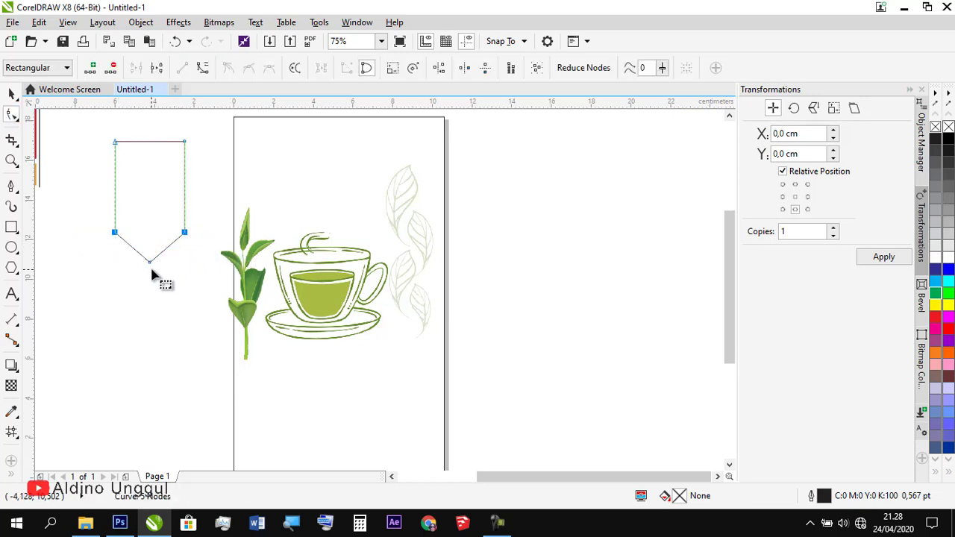
{"action": "left_click", "coordinate": [149, 263]}
{"action": "mouse_move", "coordinate": [149, 260]}
{"action": "left_mouse_down"}
{"action": "mouse_move", "coordinate": [150, 288]}
{"action": "mouse_move", "coordinate": [149, 258]}
{"action": "left_mouse_up"}
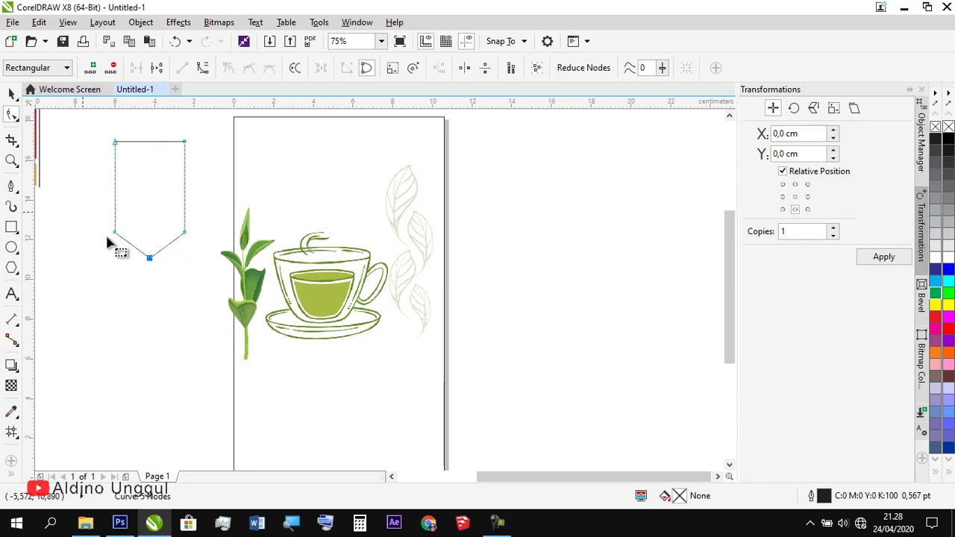
Align the pointed banner with the page-sized rectangle, centred horizontally and flush with its top edge.
{"action": "left_click", "coordinate": [12, 94]}
{"action": "left_click", "coordinate": [137, 177]}
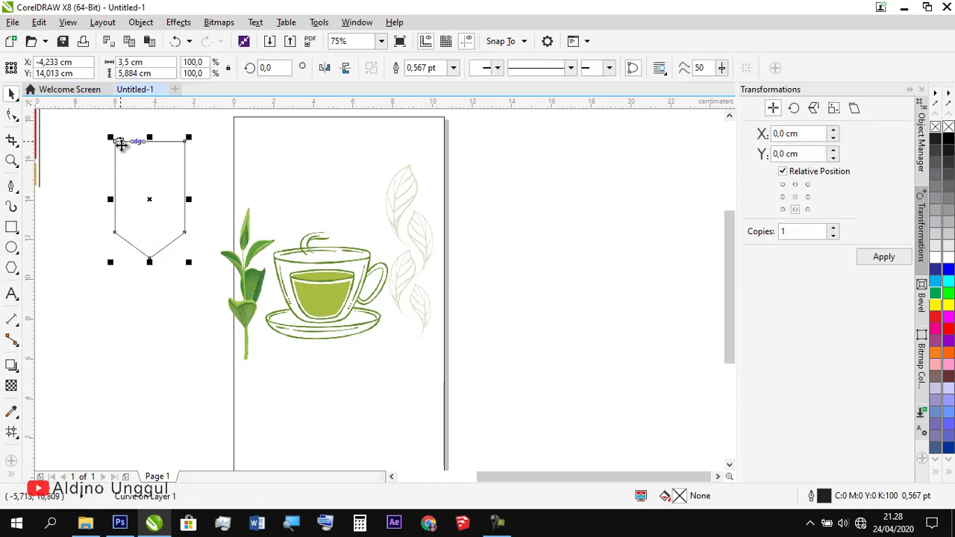
{"action": "left_click", "coordinate": [318, 151], "text": "shift"}
{"action": "key", "text": "c"}
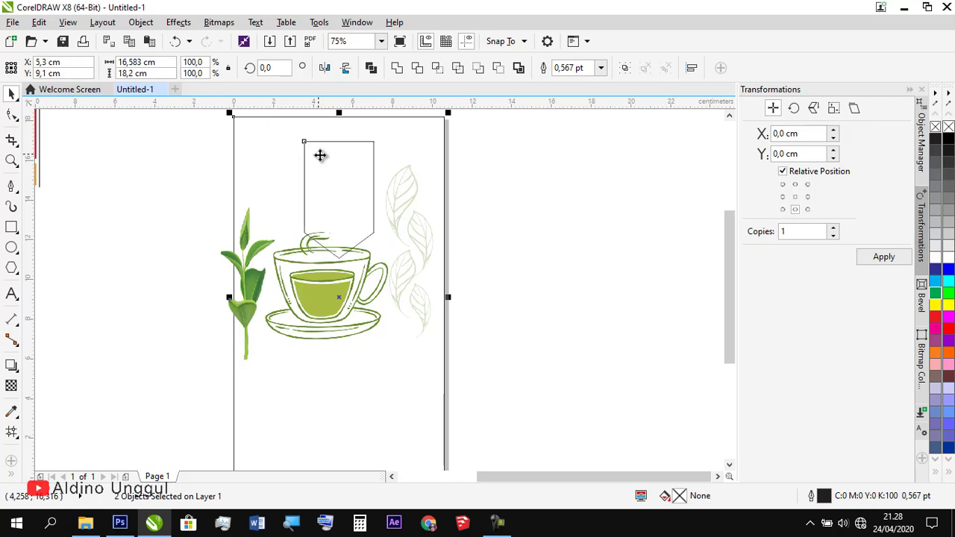
{"action": "key", "text": "t"}
{"action": "left_click", "coordinate": [200, 176]}
Move the banner straight up so that its upper part extends about 1,2 cm beyond the page's top edge.
{"action": "key", "text": "h"}
{"action": "left_click_drag", "start_coordinate": [383, 239], "coordinate": [330, 311]}
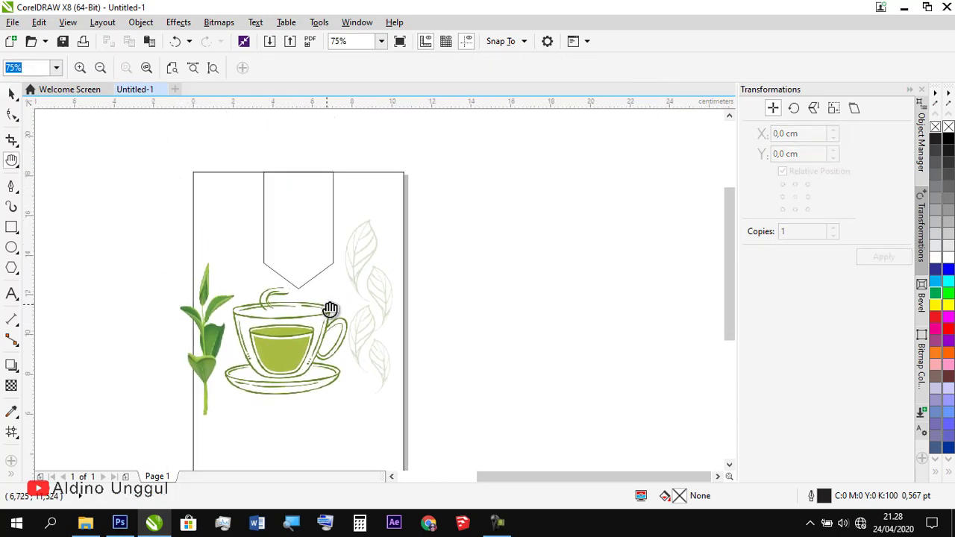
{"action": "key", "text": "space"}
{"action": "left_click", "coordinate": [296, 250]}
{"action": "left_click_drag", "start_coordinate": [298, 254], "coordinate": [299, 231]}
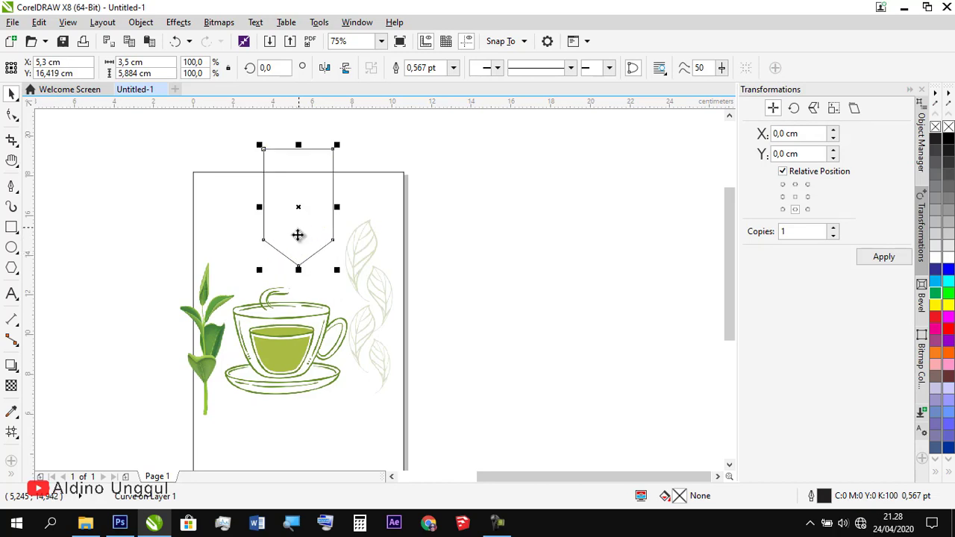
Lower the banner's two top nodes onto the page's top edge, shortening the shape to about 4,7 cm.
{"action": "left_click", "coordinate": [347, 145]}
{"action": "left_click", "coordinate": [321, 162]}
{"action": "key", "text": "F10"}
{"action": "left_click_drag", "start_coordinate": [207, 132], "coordinate": [454, 192]}
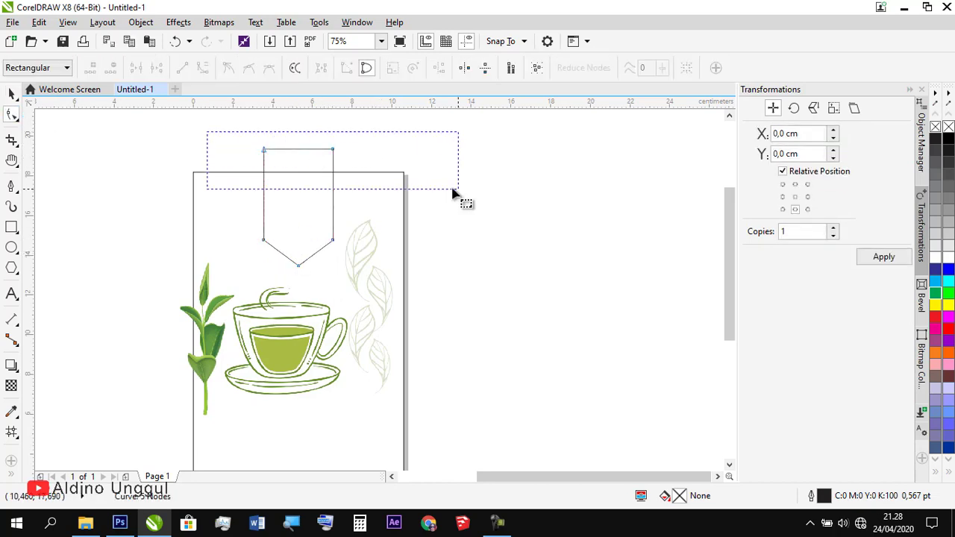
{"action": "left_click_drag", "start_coordinate": [333, 152], "coordinate": [335, 174]}
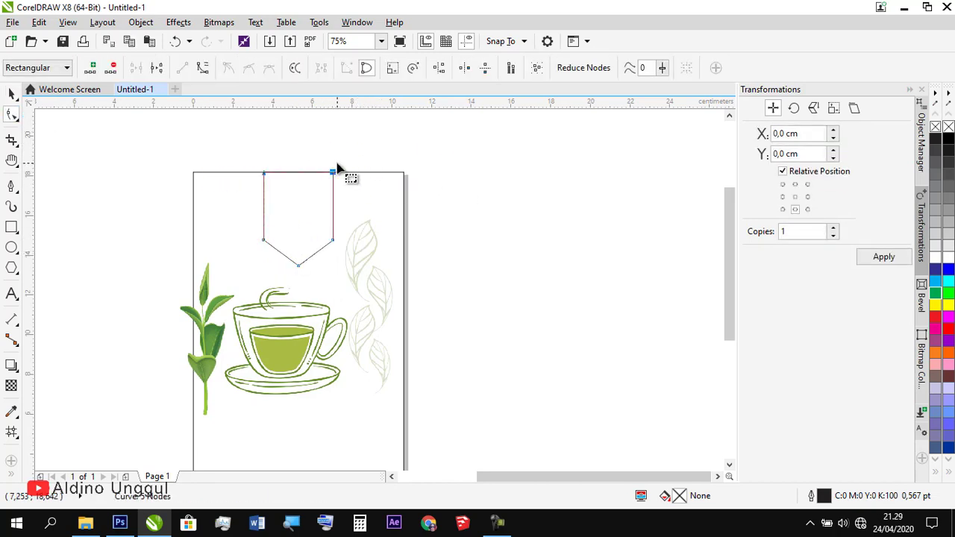
{"action": "key", "text": "space"}
{"action": "left_click", "coordinate": [435, 178]}
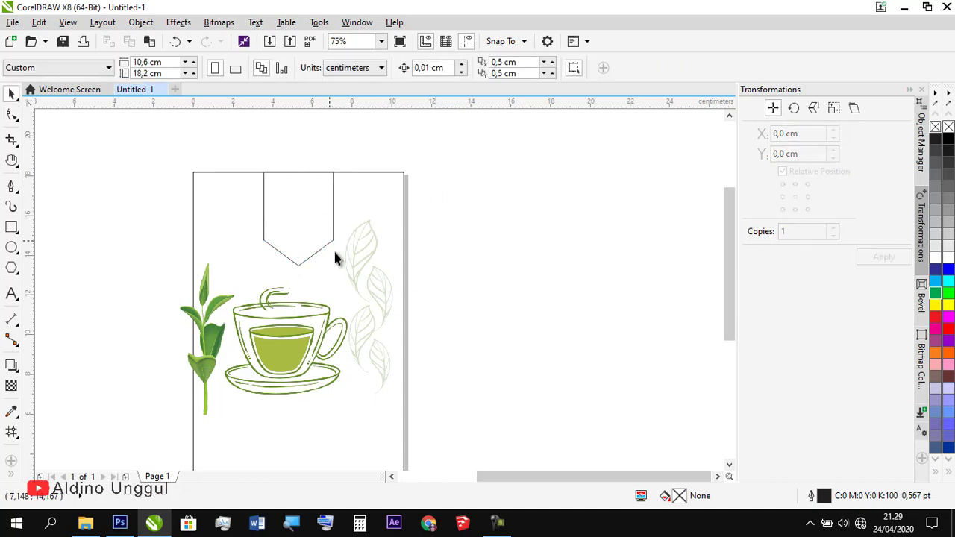
Apply a one-step inside contour with a 0,4 cm offset to the banner.
{"action": "left_click", "coordinate": [307, 216]}
{"action": "left_click", "coordinate": [10, 365]}
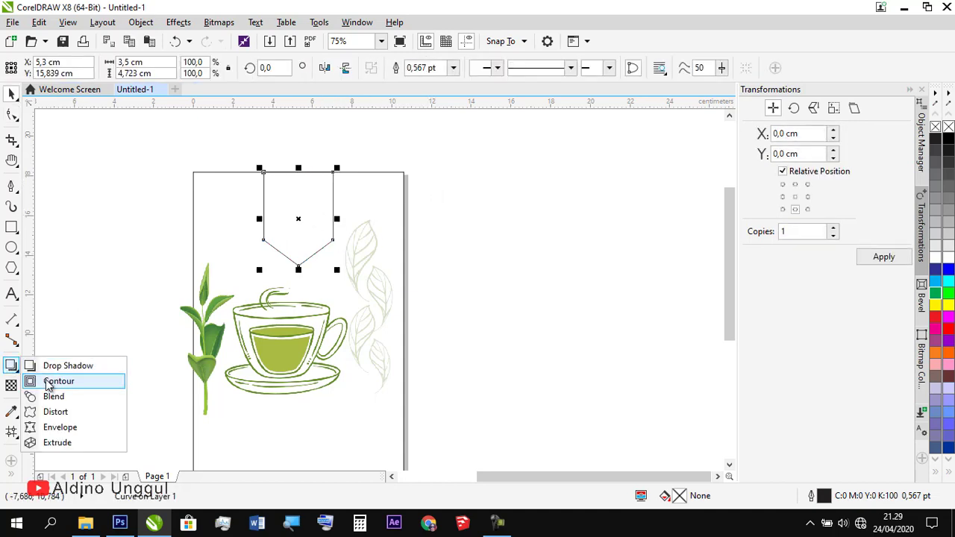
{"action": "left_click", "coordinate": [52, 379]}
{"action": "left_click", "coordinate": [333, 68]}
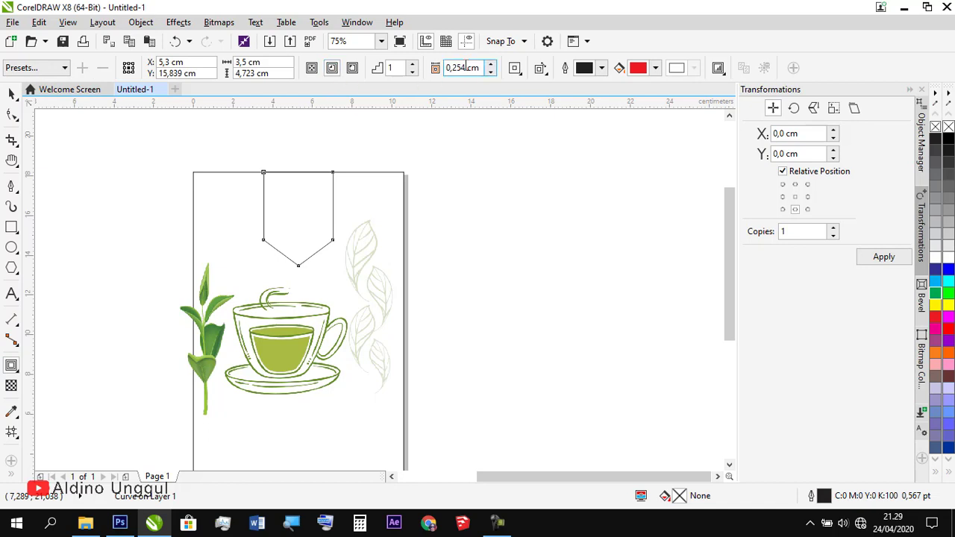
{"action": "left_click", "coordinate": [338, 71]}
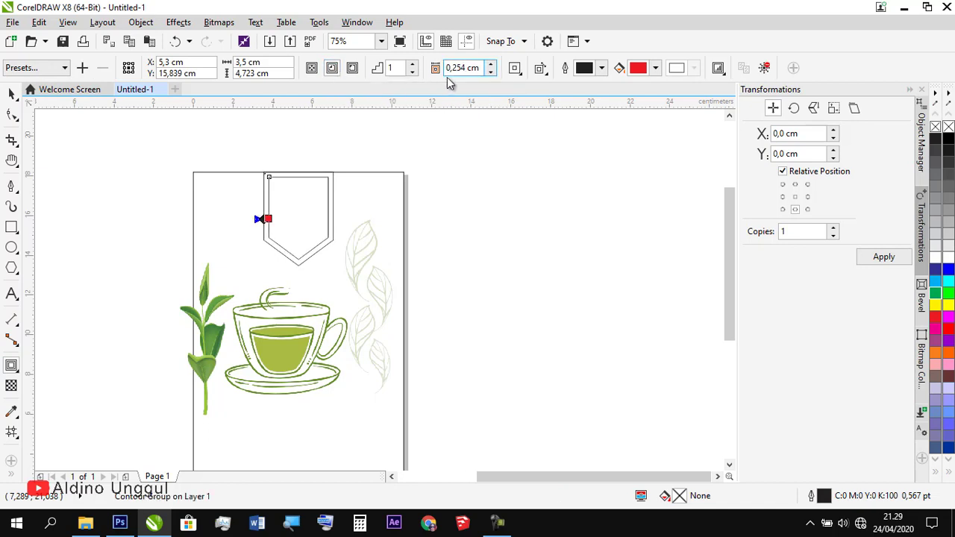
{"action": "key", "text": "Return"}
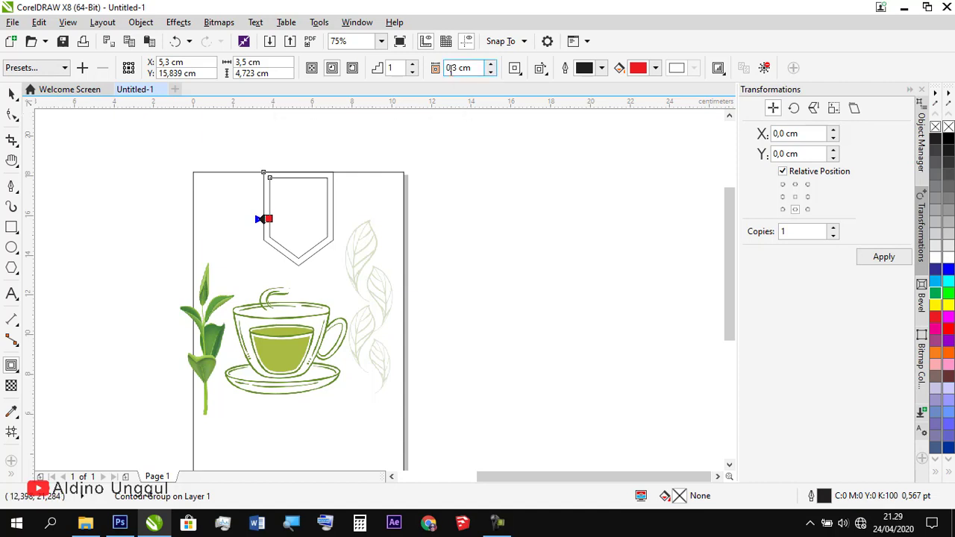
{"action": "key", "text": "Return"}
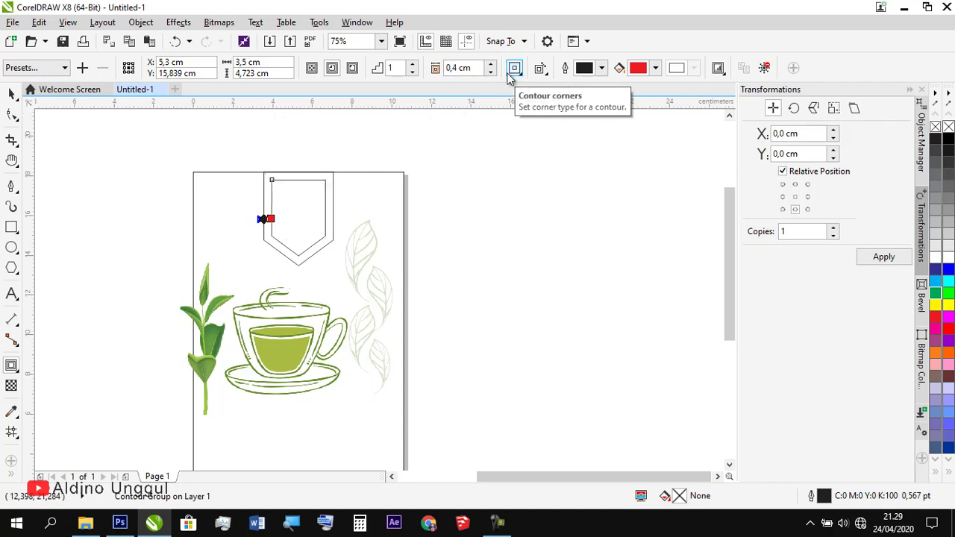
Break the banner's contour group apart so the inner and outer shapes can be selected separately.
{"action": "left_click", "coordinate": [11, 93]}
{"action": "key", "text": "z"}
{"action": "left_click_drag", "start_coordinate": [256, 156], "coordinate": [366, 281]}
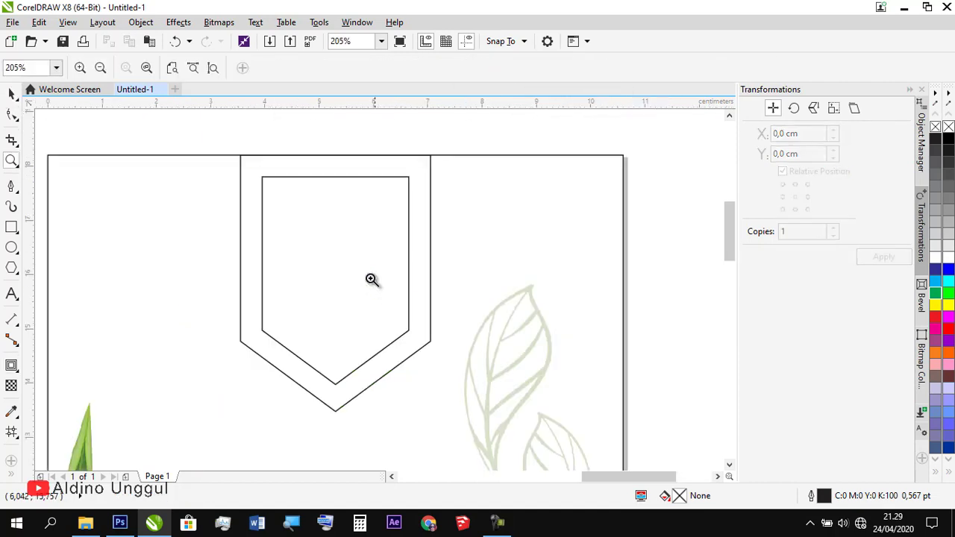
{"action": "key", "text": "space"}
{"action": "right_click", "coordinate": [357, 195]}
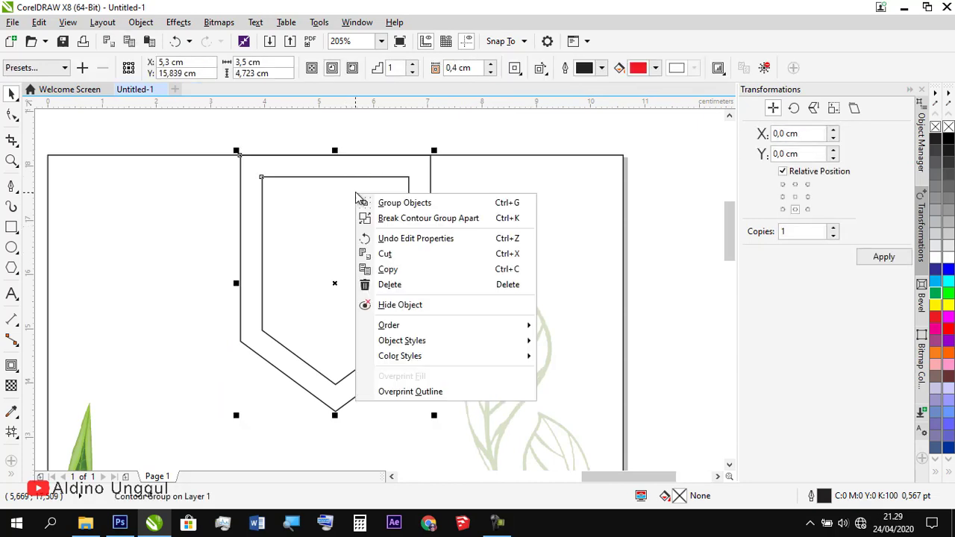
{"action": "left_click", "coordinate": [403, 218]}
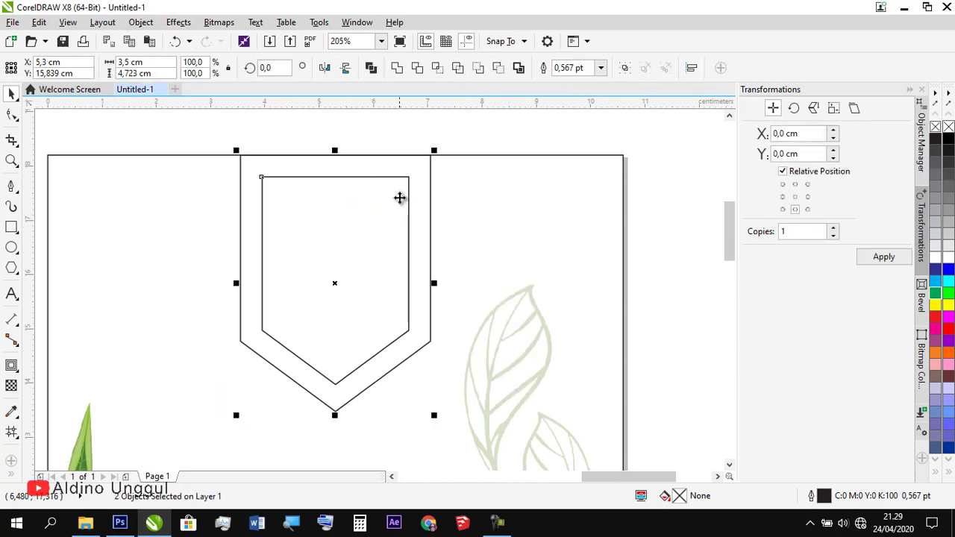
{"action": "left_click", "coordinate": [398, 144]}
{"action": "left_click", "coordinate": [377, 216]}
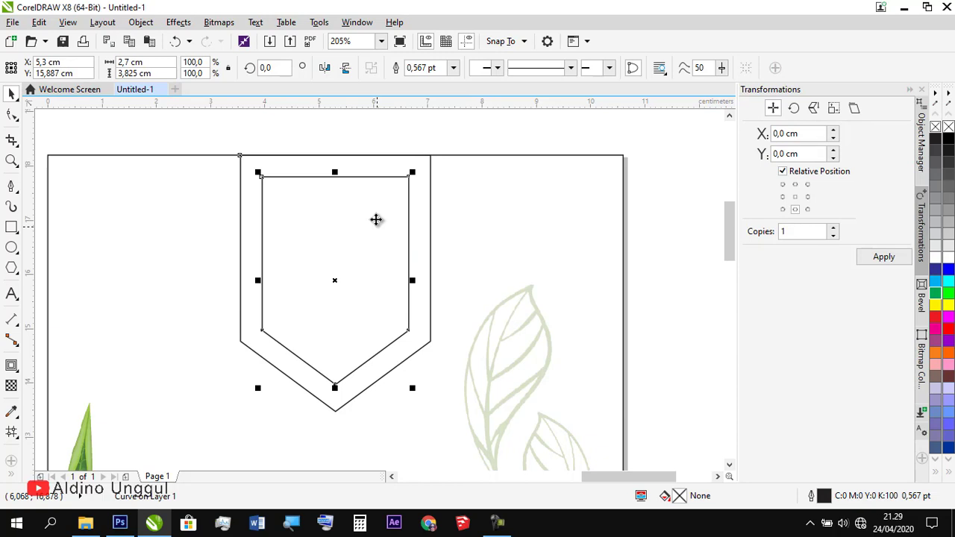
Fill the outer banner shape with light green, CMYK 50, 0, 100, 0.
{"action": "left_click", "coordinate": [396, 171]}
{"action": "left_click", "coordinate": [396, 156]}
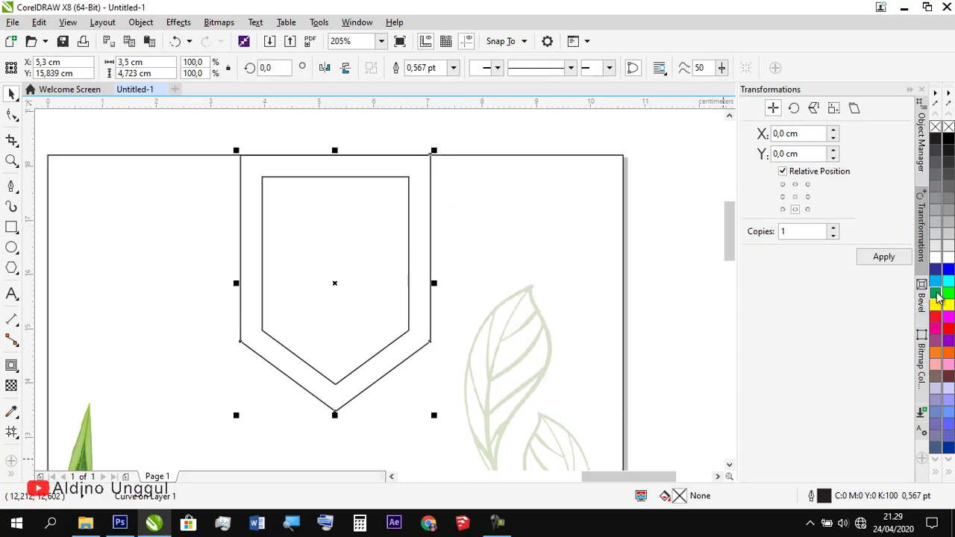
{"action": "left_click_drag", "start_coordinate": [936, 292], "coordinate": [871, 355]}
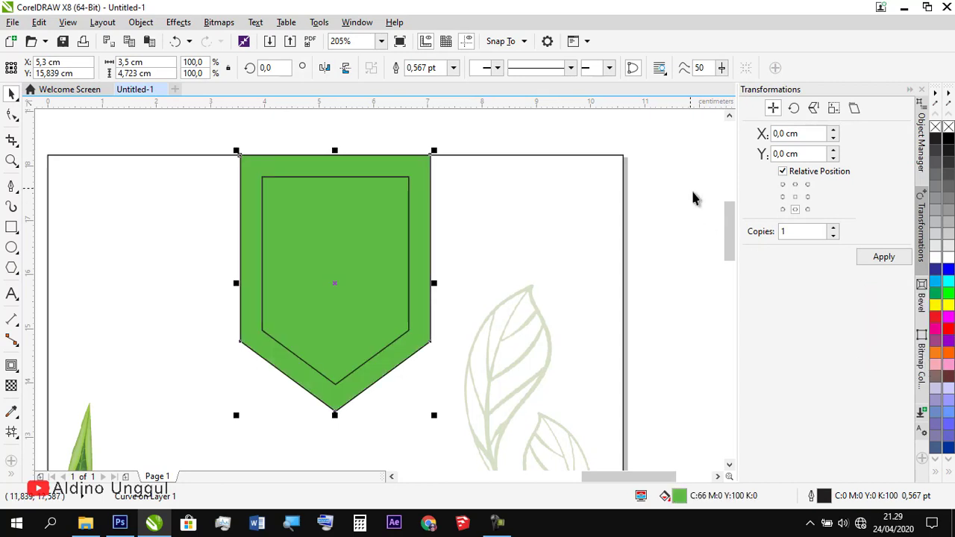
{"action": "double_click", "coordinate": [716, 501]}
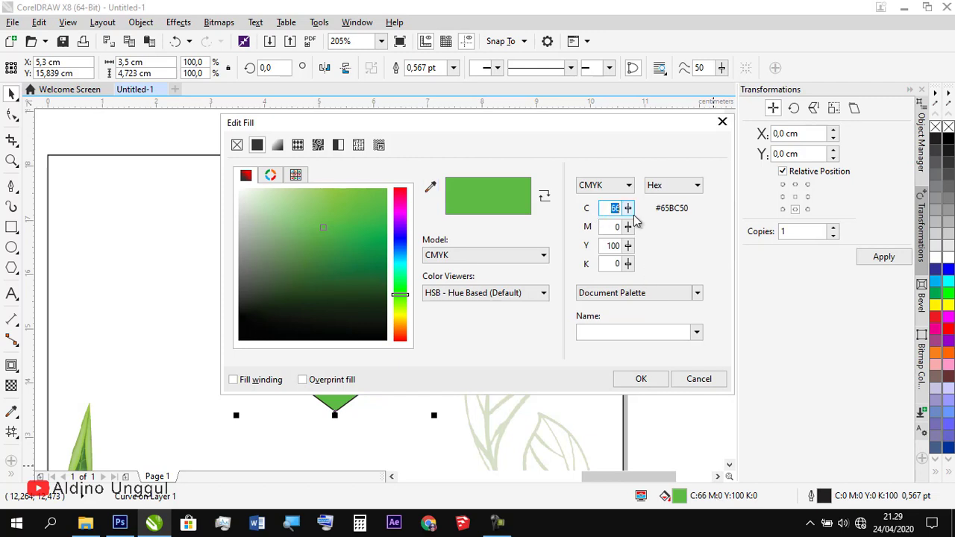
{"action": "type", "text": "50"}
{"action": "key", "text": "Tab"}
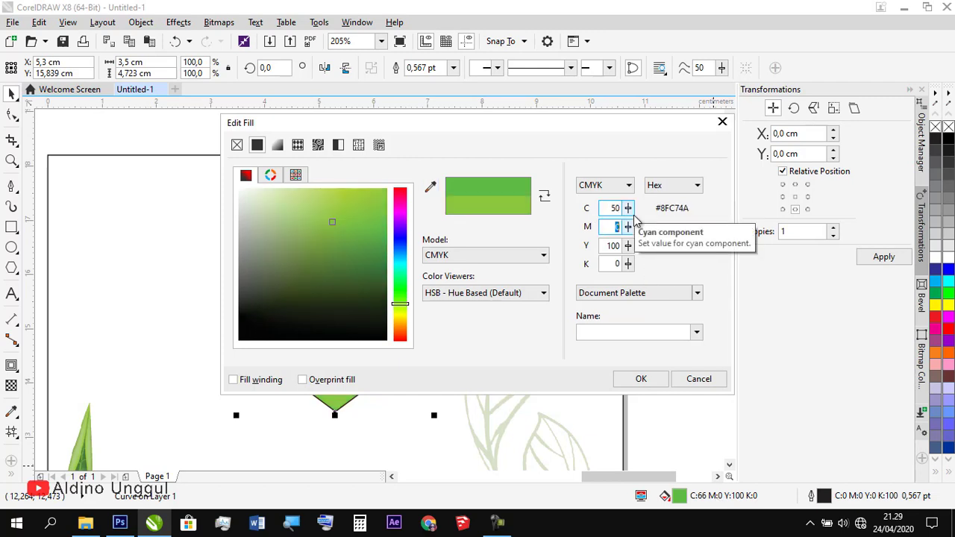
{"action": "key", "text": "Return"}
Fill the inner banner shape with white and give its outline a long-dash line style.
{"action": "left_click", "coordinate": [377, 179]}
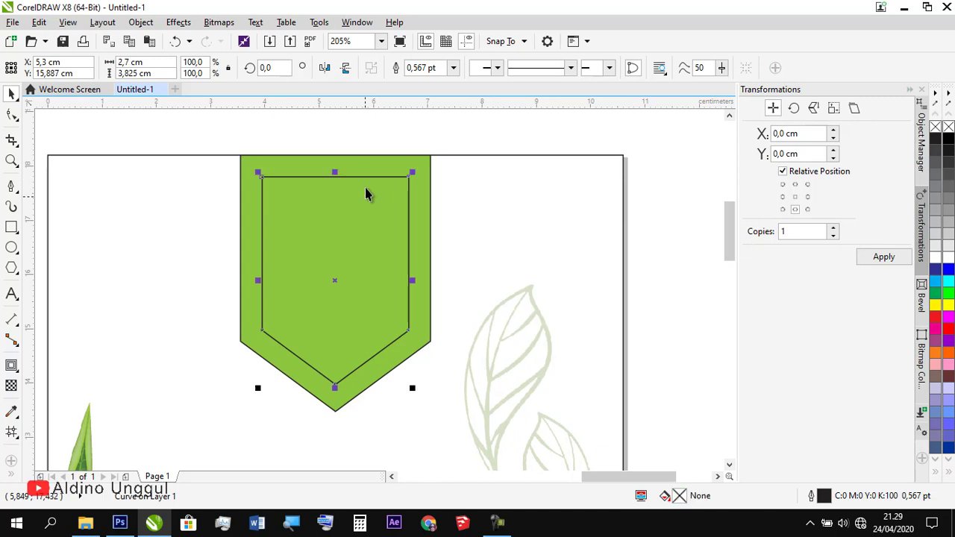
{"action": "left_click", "coordinate": [942, 257]}
{"action": "left_click", "coordinate": [571, 68]}
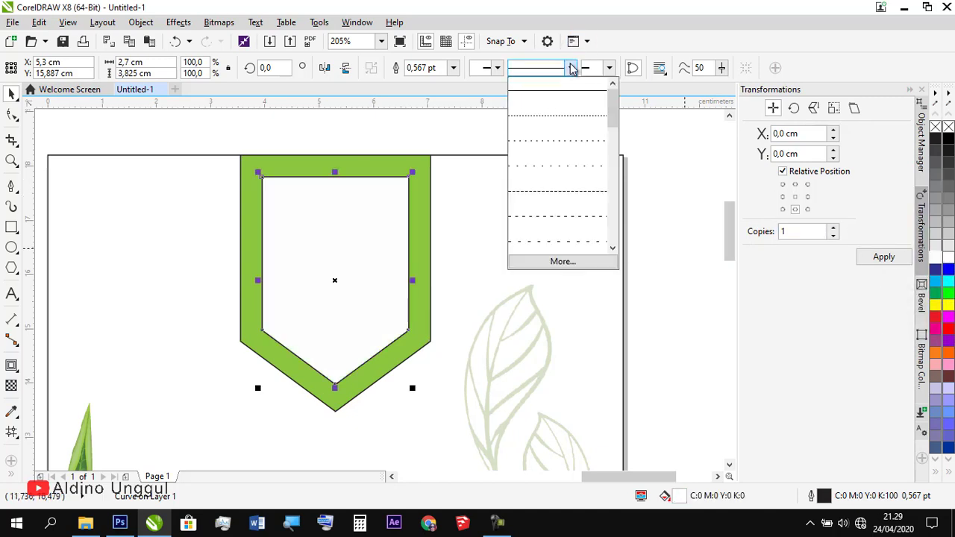
{"action": "left_click_drag", "start_coordinate": [612, 117], "coordinate": [617, 162]}
{"action": "left_click", "coordinate": [576, 203]}
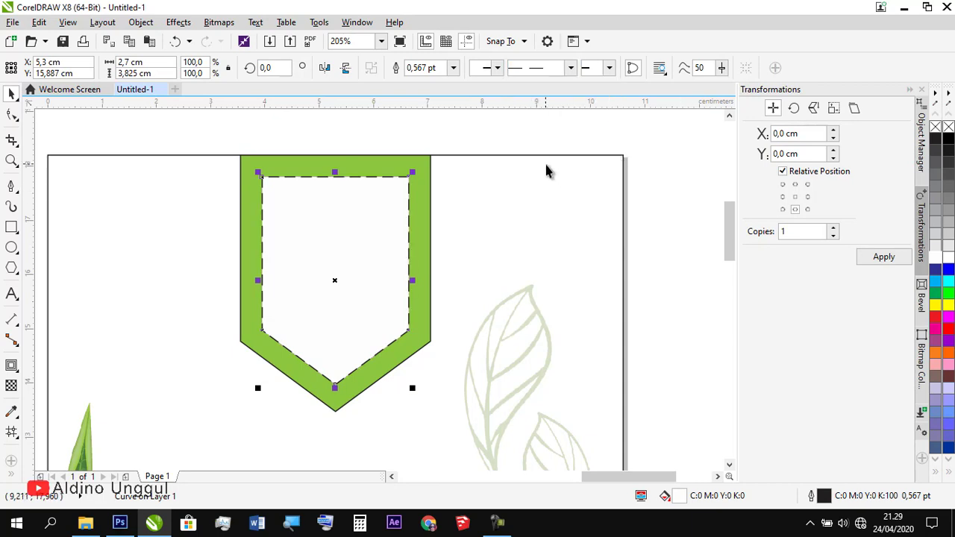
{"action": "left_click", "coordinate": [531, 145]}
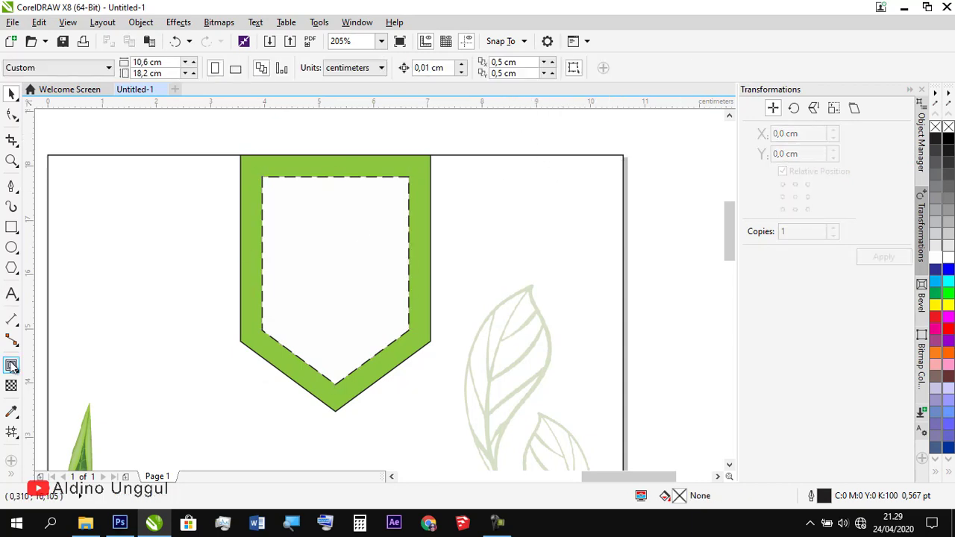
Add the artistic text "Teh Celup" over the white inner banner.
{"action": "left_click", "coordinate": [12, 293]}
{"action": "left_click", "coordinate": [319, 257]}
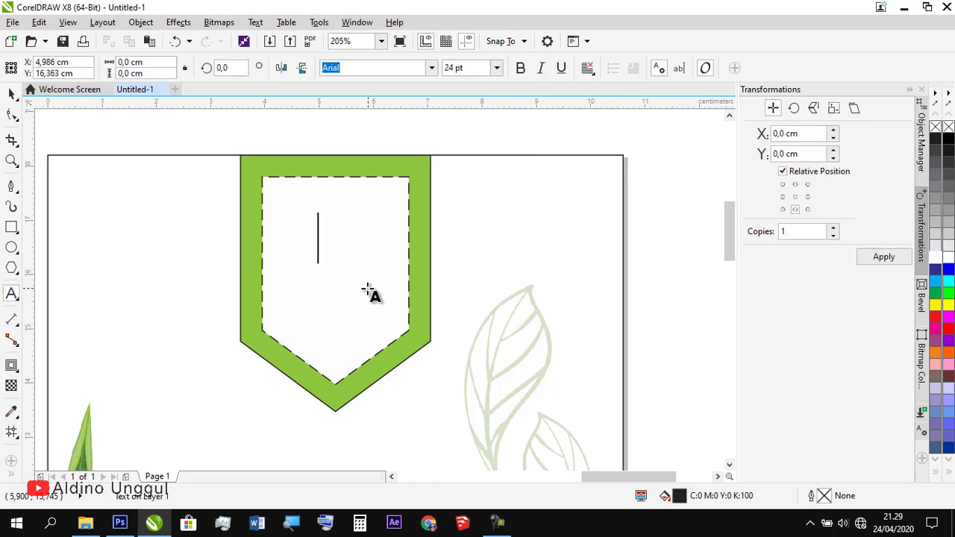
{"action": "type", "text": "Teh "}
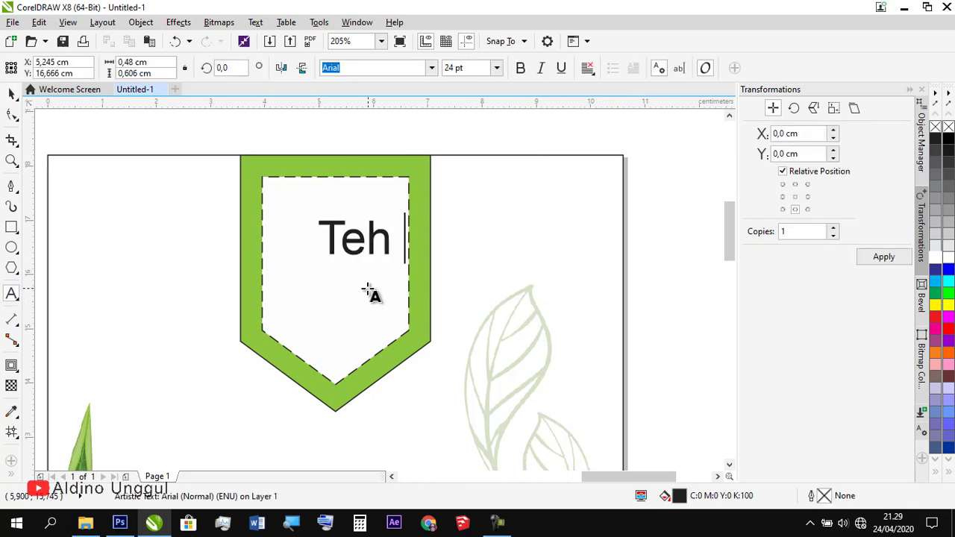
{"action": "type", "text": "Celup"}
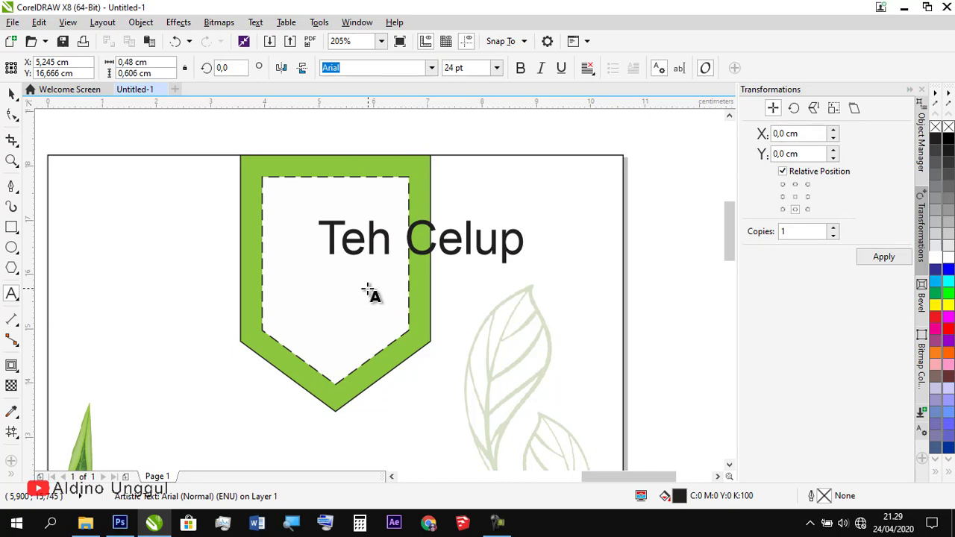
Change the font of the "Teh Celup" text to Times New Roman.
{"action": "left_click", "coordinate": [11, 94]}
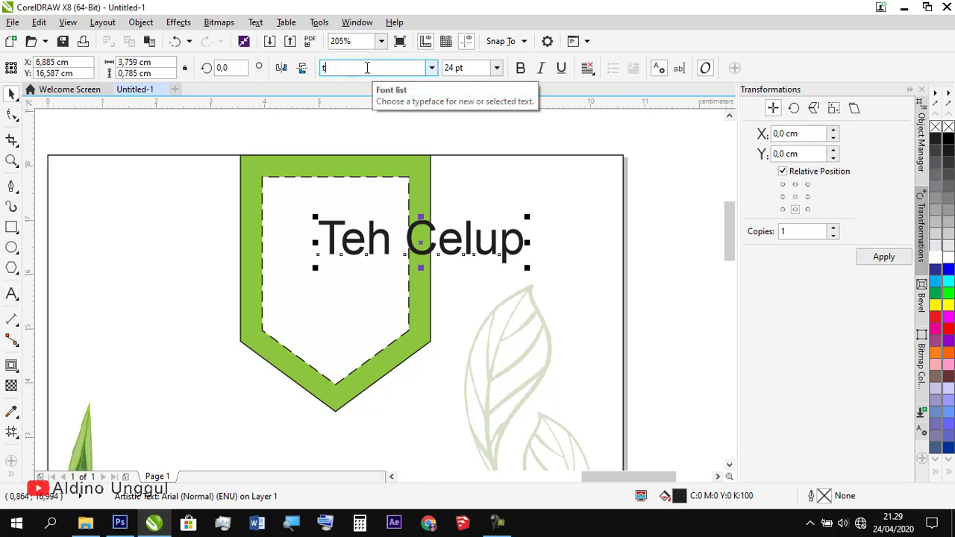
{"action": "left_click", "coordinate": [367, 67]}
{"action": "type", "text": "times New Roman"}
{"action": "key", "text": "Return"}
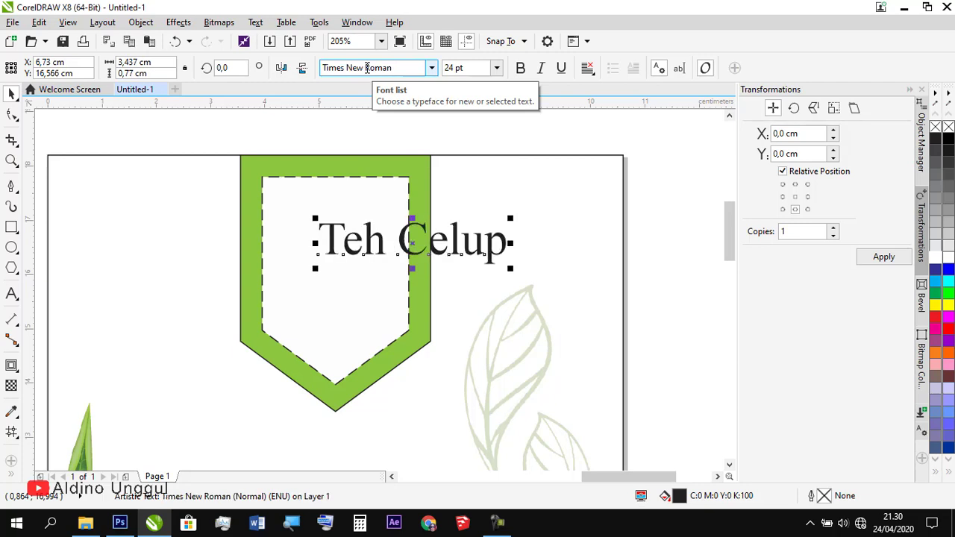
Shrink the "Teh Celup" text, centre it horizontally on the inner banner and set its font size to 14 pt.
{"action": "left_click_drag", "start_coordinate": [514, 270], "coordinate": [457, 254]}
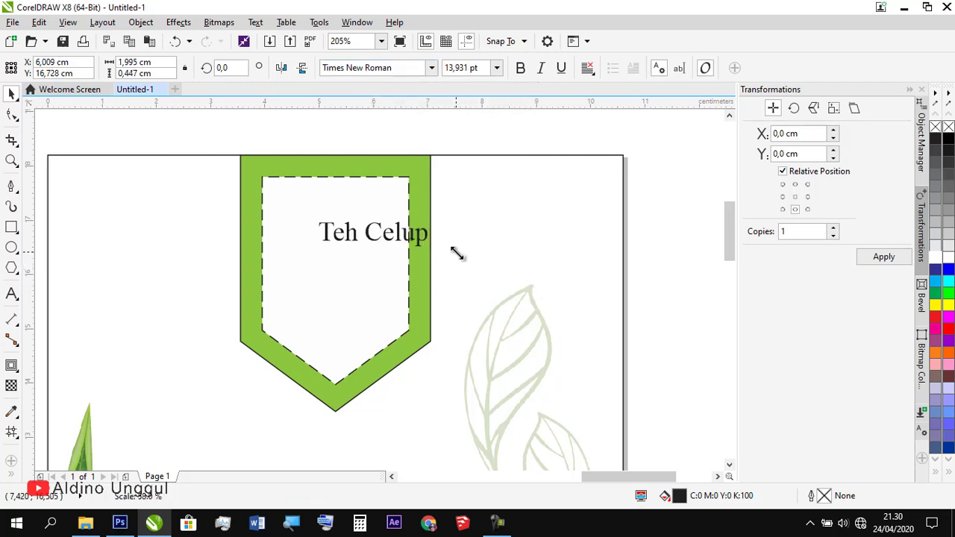
{"action": "left_click", "coordinate": [367, 269], "text": "shift"}
{"action": "key", "text": "c"}
{"action": "left_click", "coordinate": [366, 269], "text": "shift"}
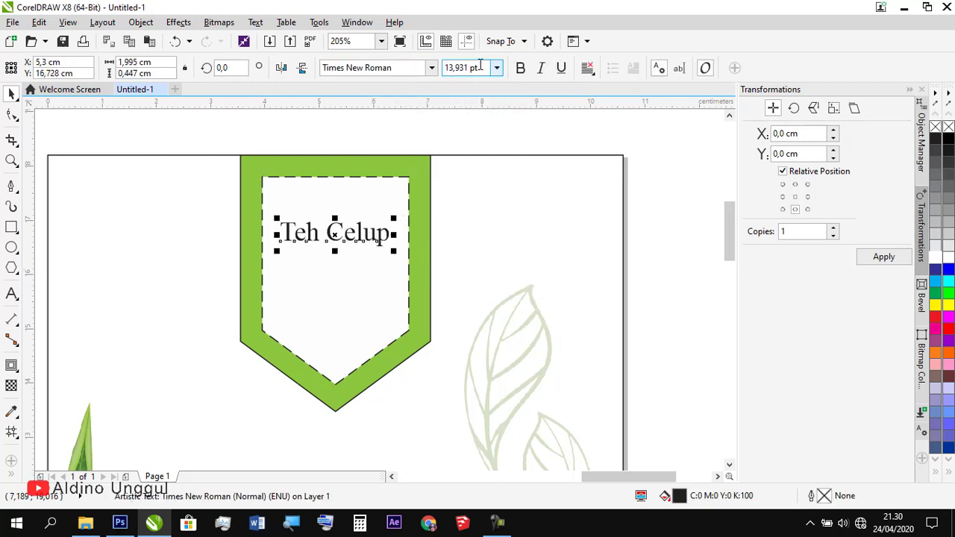
{"action": "type", "text": "14"}
{"action": "key", "text": "Return"}
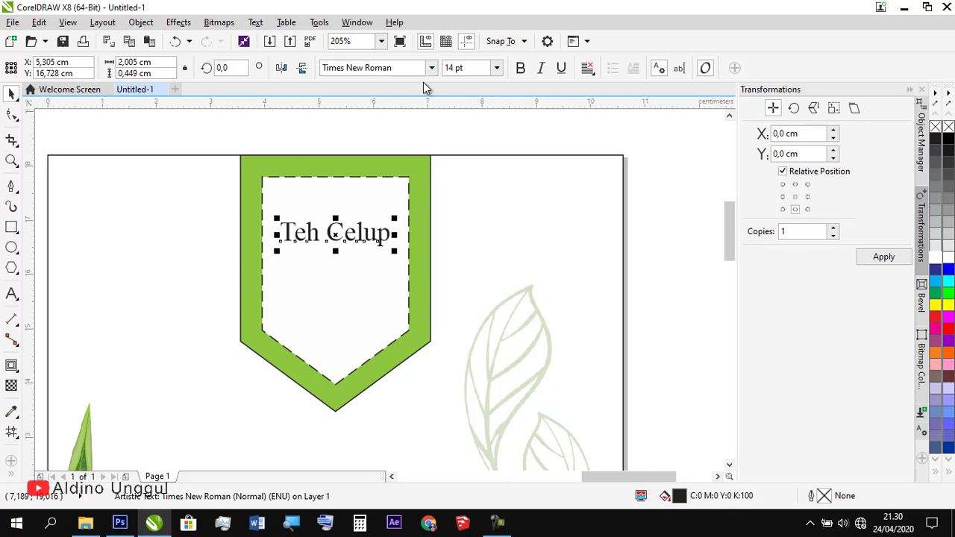
Duplicate the "Teh Celup" text lower on the inner banner and change the copy's wording to "TEA".
{"action": "left_click_drag", "start_coordinate": [354, 241], "coordinate": [345, 313]}
{"action": "right_click", "coordinate": [345, 313]}
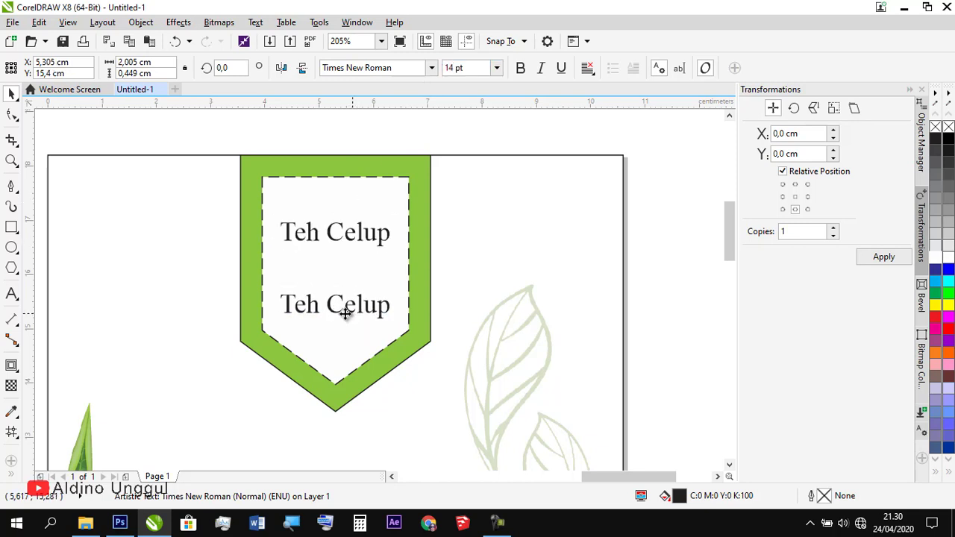
{"action": "left_click", "coordinate": [345, 313]}
{"action": "double_click", "coordinate": [345, 314]}
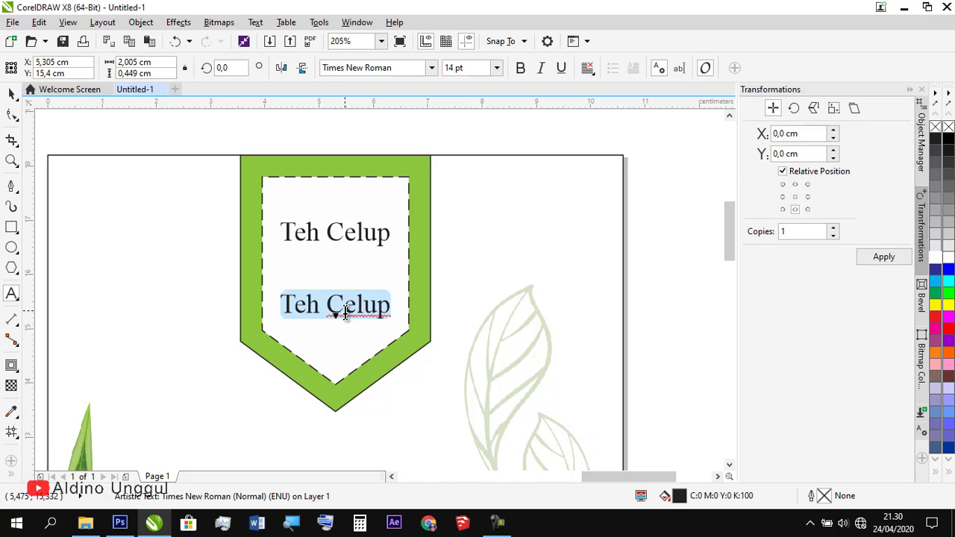
{"action": "type", "text": "TEA"}
{"action": "key", "text": "Escape"}
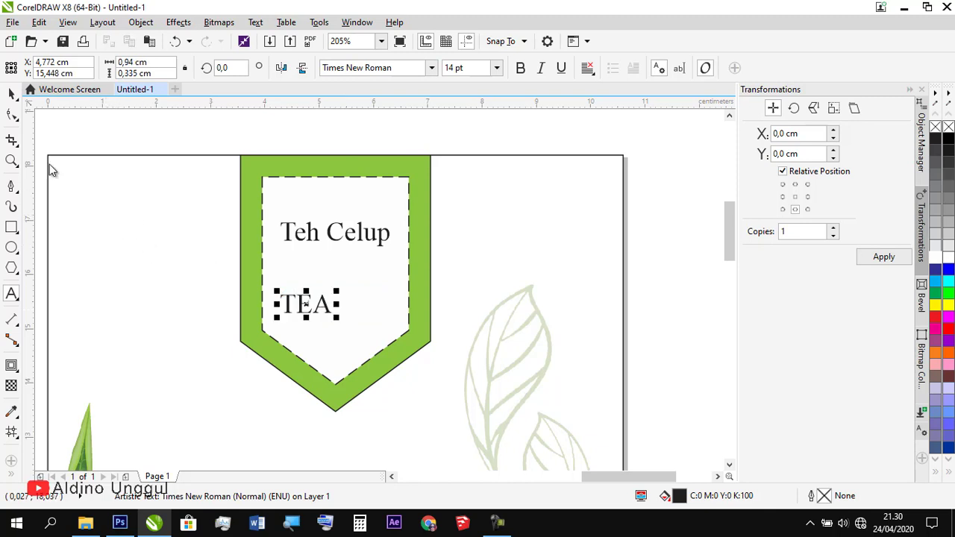
Try the Arial Rounded MT Bold font on the "TEA" text.
{"action": "left_click", "coordinate": [390, 68]}
{"action": "type", "text": "Ar"}
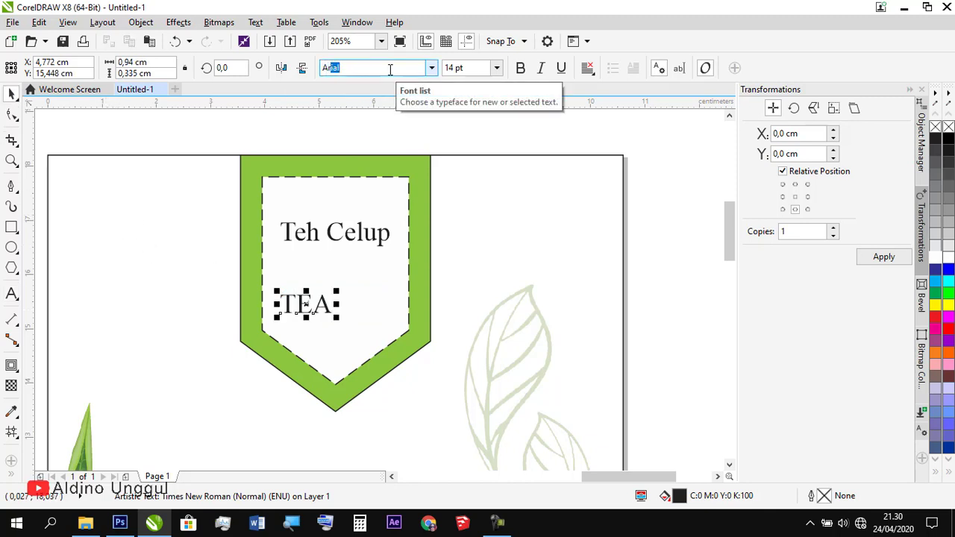
{"action": "type", "text": "ial b"}
{"action": "key", "text": "Return"}
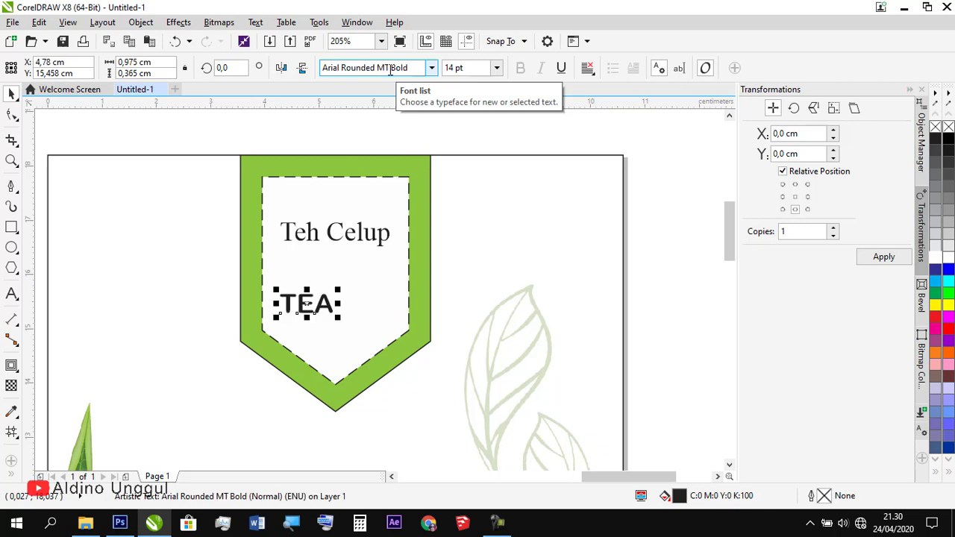
Change the font of the "TEA" text to Arial in the Bold style.
{"action": "left_click", "coordinate": [435, 70]}
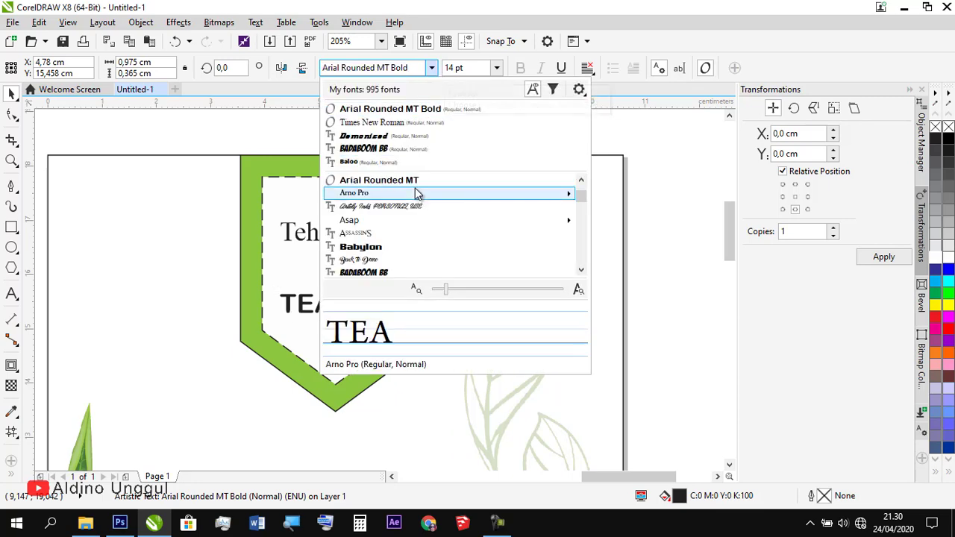
{"action": "mouse_move", "coordinate": [415, 190]}
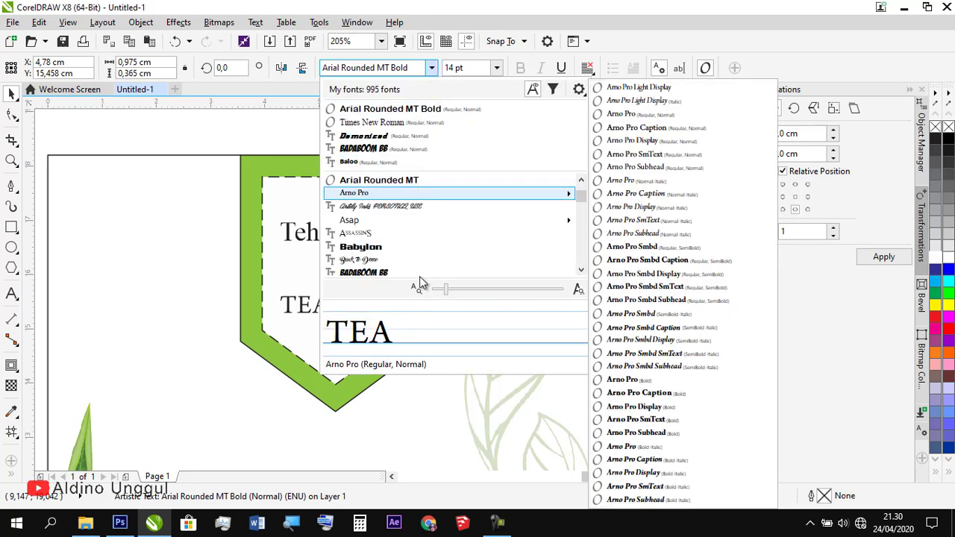
{"action": "scroll", "coordinate": [431, 186], "scroll_direction": "up", "scroll_amount": 1}
{"action": "key", "text": "Up"}
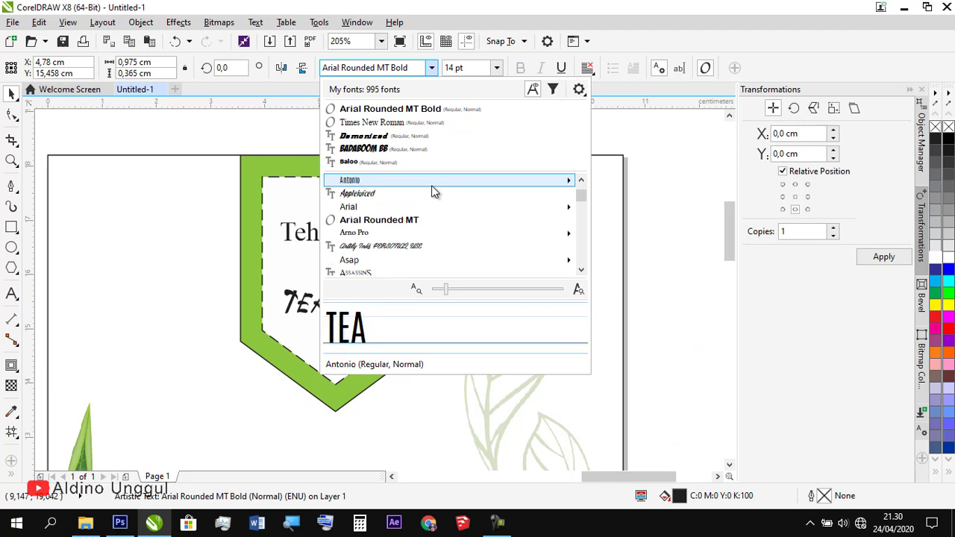
{"action": "key", "text": "Down"}
{"action": "key", "text": "Down"}
{"action": "key", "text": "Down"}
{"action": "key", "text": "Down"}
{"action": "key", "text": "Down"}
{"action": "key", "text": "Down"}
{"action": "key", "text": "Down"}
{"action": "key", "text": "Down"}
{"action": "key", "text": "Down"}
{"action": "key", "text": "Down"}
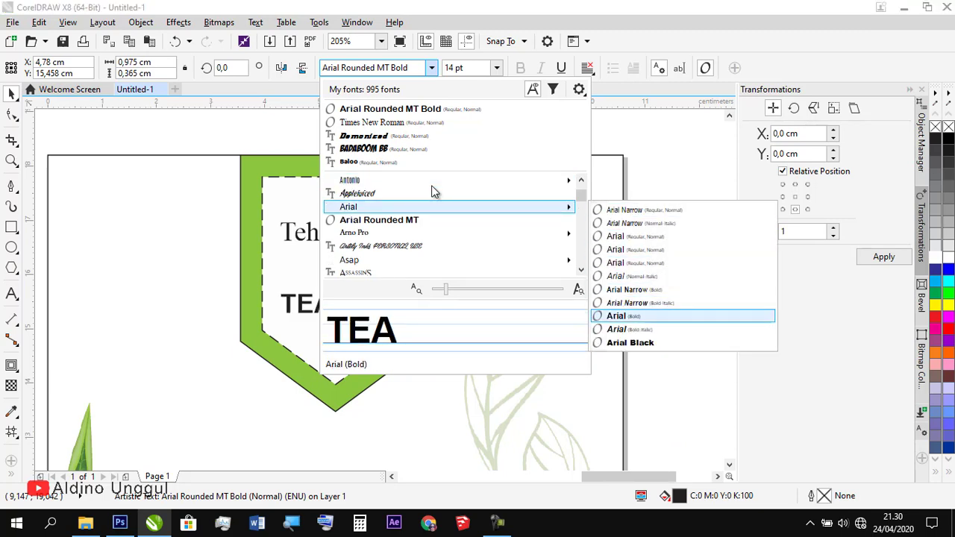
{"action": "key", "text": "Return"}
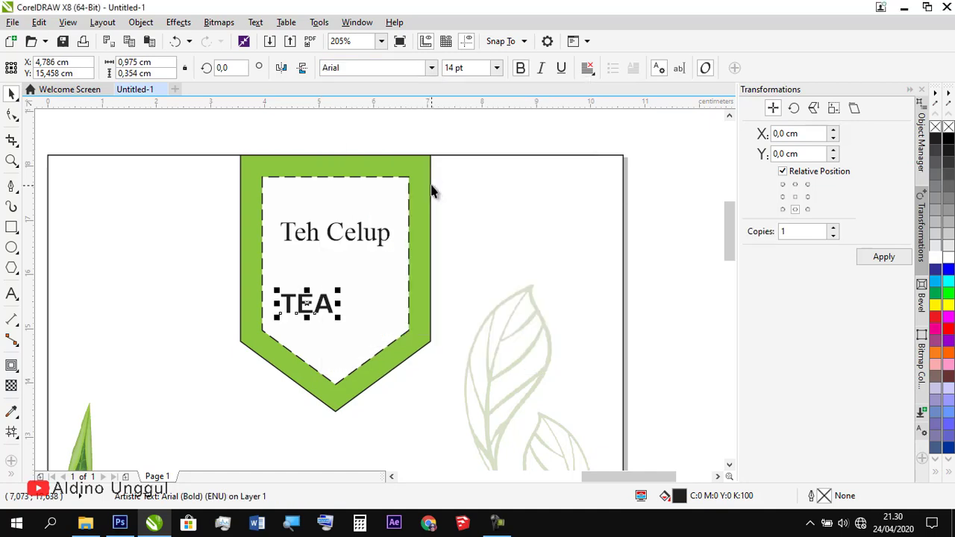
Enlarge the "TEA" text to about 24,5 pt and duplicate it just above with the wording "SURE".
{"action": "left_click_drag", "start_coordinate": [337, 318], "coordinate": [363, 274]}
{"action": "right_click", "coordinate": [362, 274]}
{"action": "key", "text": "F8"}
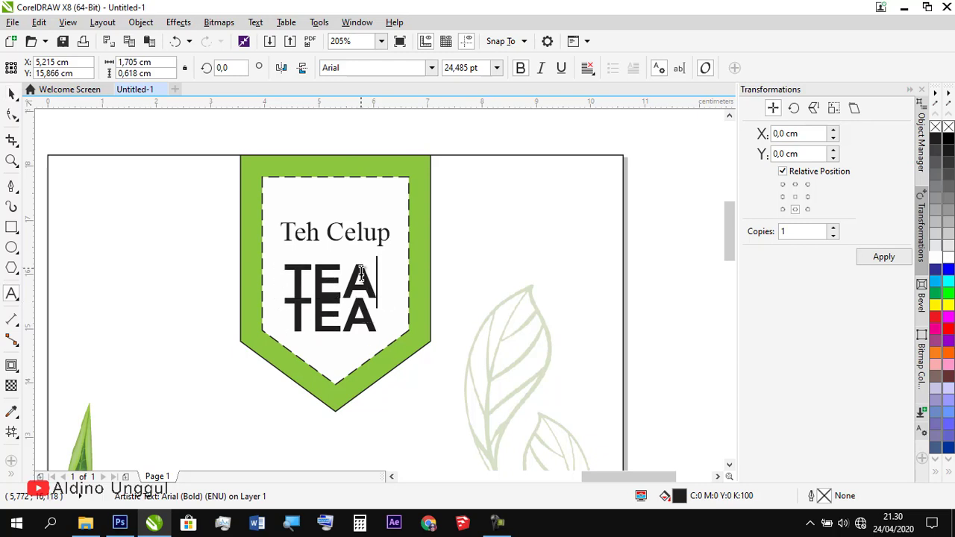
{"action": "key", "text": "ctrl+a"}
{"action": "type", "text": "SURE"}
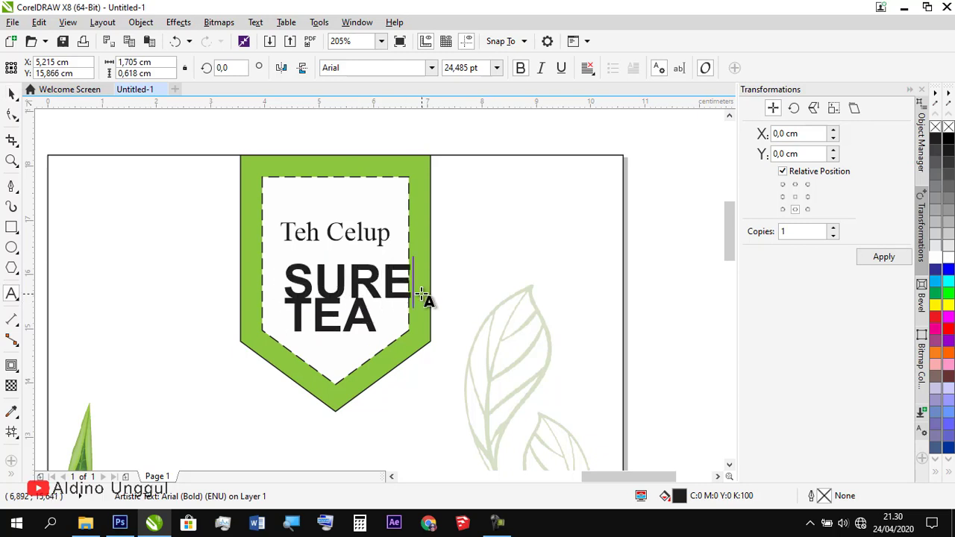
{"action": "left_click", "coordinate": [11, 93]}
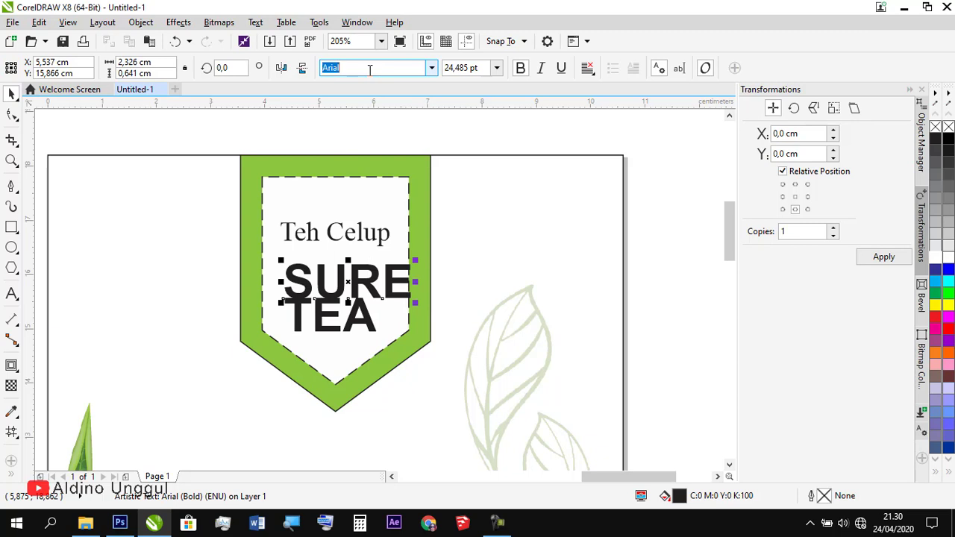
Change the font of the "SURE" text to Monotype Corsiva.
{"action": "type", "text": "Mo"}
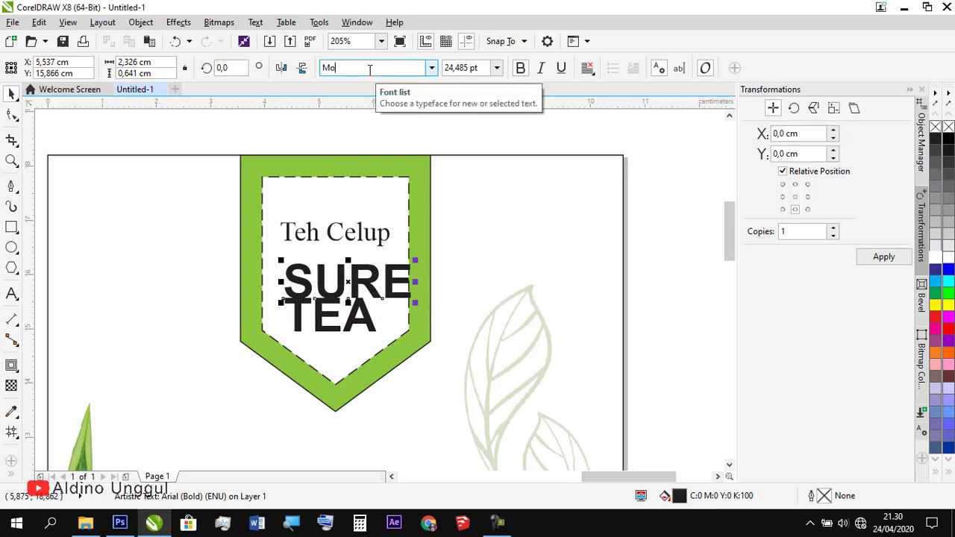
{"action": "type", "text": "nnonotype Corsiva"}
{"action": "key", "text": "Return"}
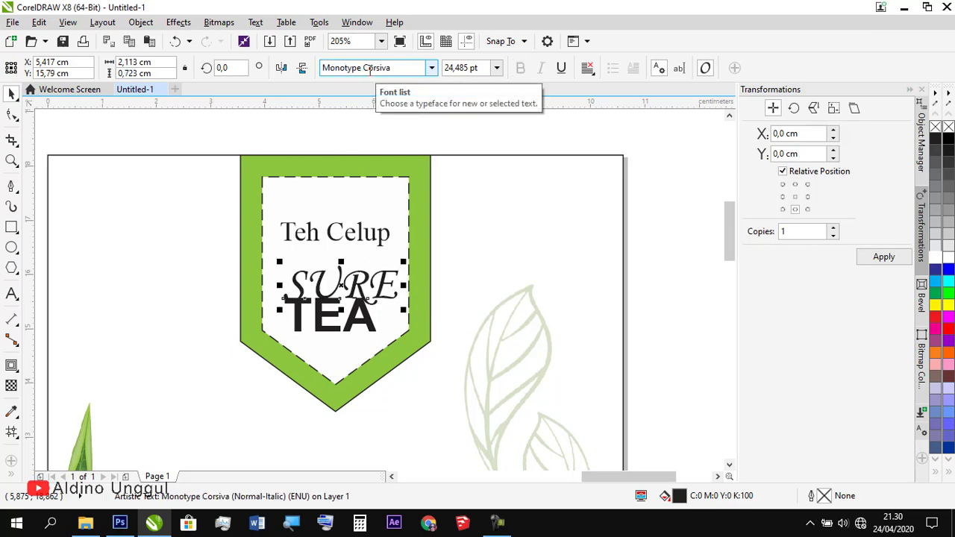
Fit the "SURE" text just above "TEA" and shrink "Teh Celup" to sit close above it at a similar width.
{"action": "left_click_drag", "start_coordinate": [351, 296], "coordinate": [383, 294]}
{"action": "left_click", "coordinate": [371, 246]}
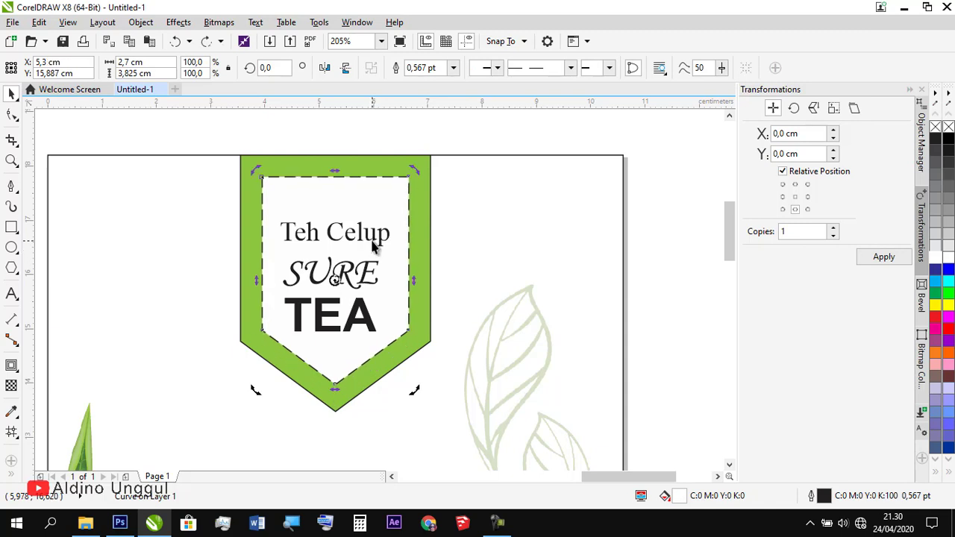
{"action": "left_click", "coordinate": [373, 244]}
{"action": "left_click_drag", "start_coordinate": [378, 243], "coordinate": [394, 258]}
Align the three text lines on a common vertical centre and move them up within the inner banner.
{"action": "left_click_drag", "start_coordinate": [224, 131], "coordinate": [442, 348]}
{"action": "key", "text": "e"}
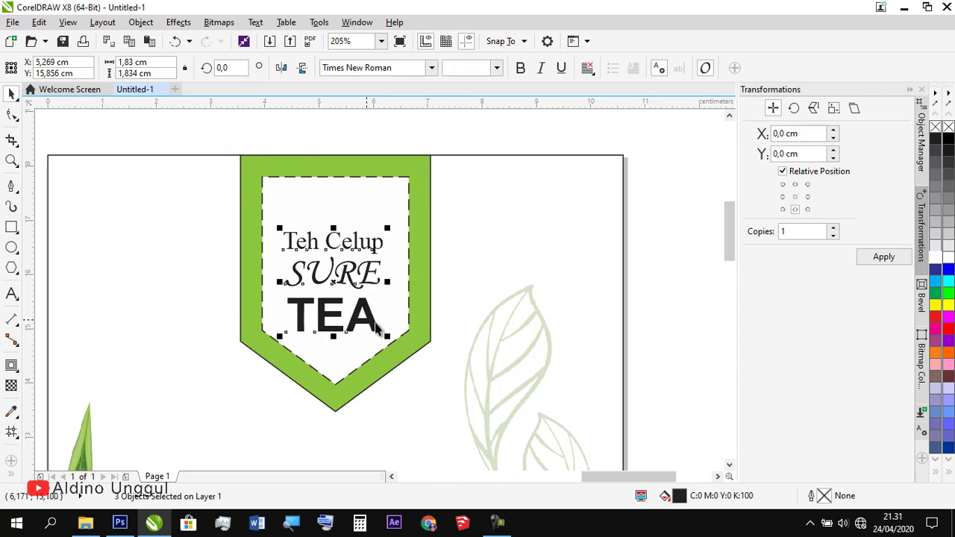
{"action": "left_click_drag", "start_coordinate": [363, 318], "coordinate": [365, 304]}
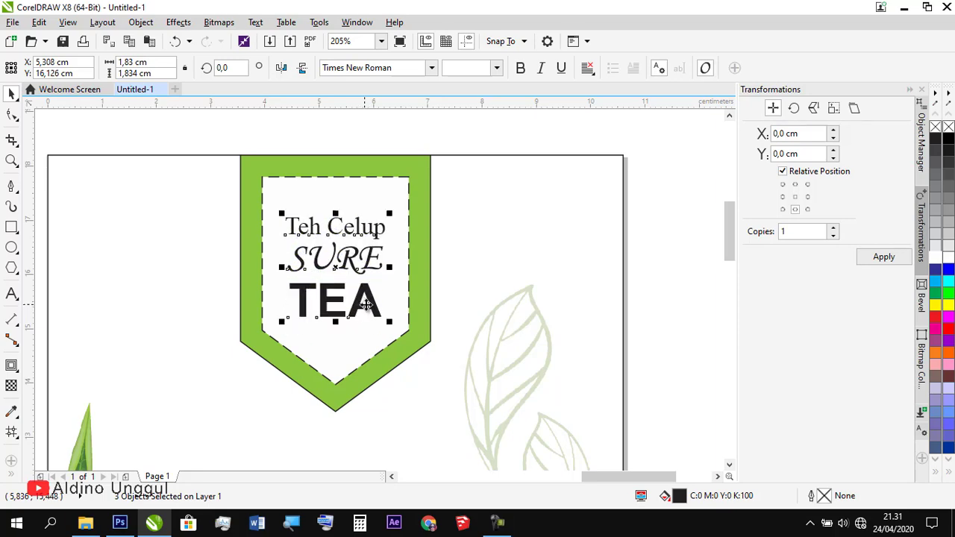
Pick a reddish-brown uniform fill colour for the three selected text lines in the Edit Fill dialog.
{"action": "double_click", "coordinate": [720, 501]}
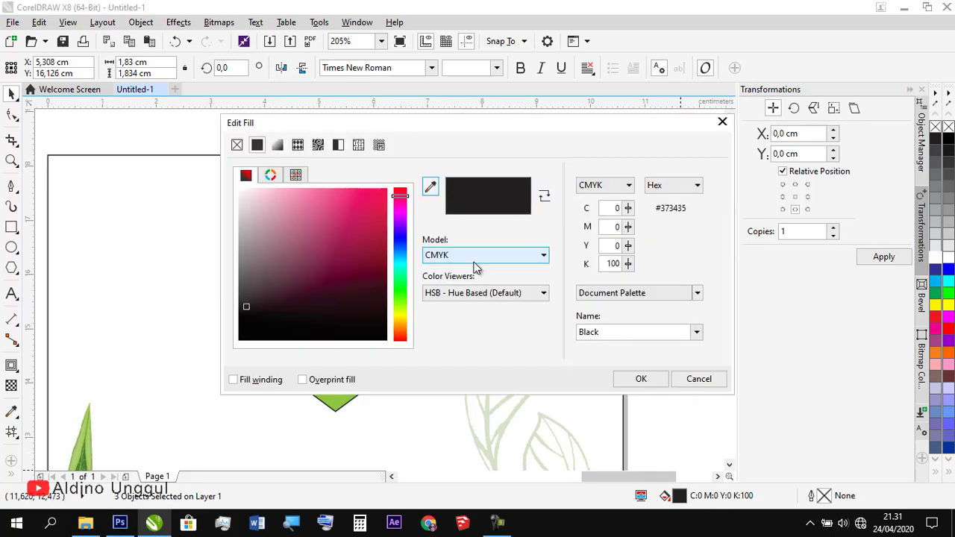
{"action": "left_click_drag", "start_coordinate": [456, 127], "coordinate": [684, 131]}
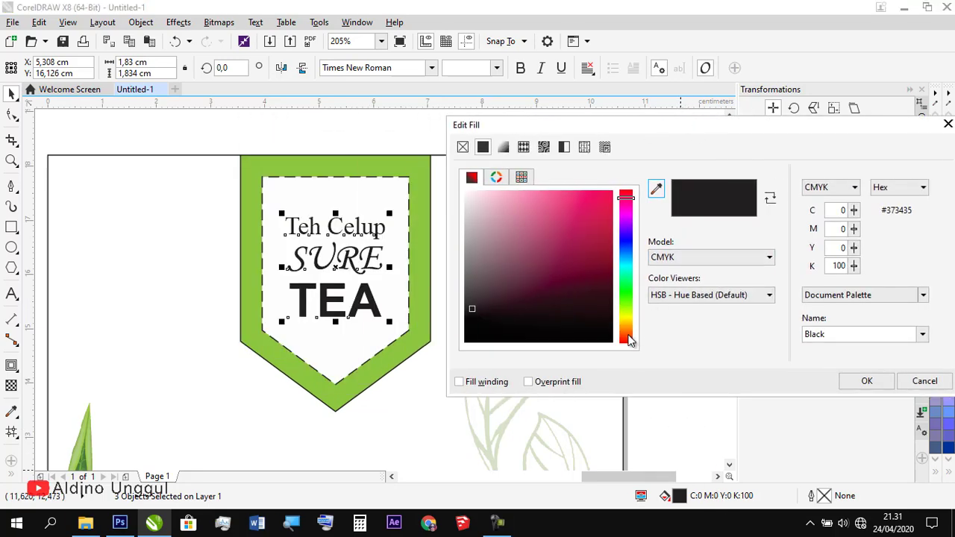
{"action": "left_click", "coordinate": [628, 337]}
{"action": "left_click", "coordinate": [587, 194]}
{"action": "left_click_drag", "start_coordinate": [624, 331], "coordinate": [628, 337]}
{"action": "left_click", "coordinate": [567, 215]}
{"action": "left_click", "coordinate": [558, 191]}
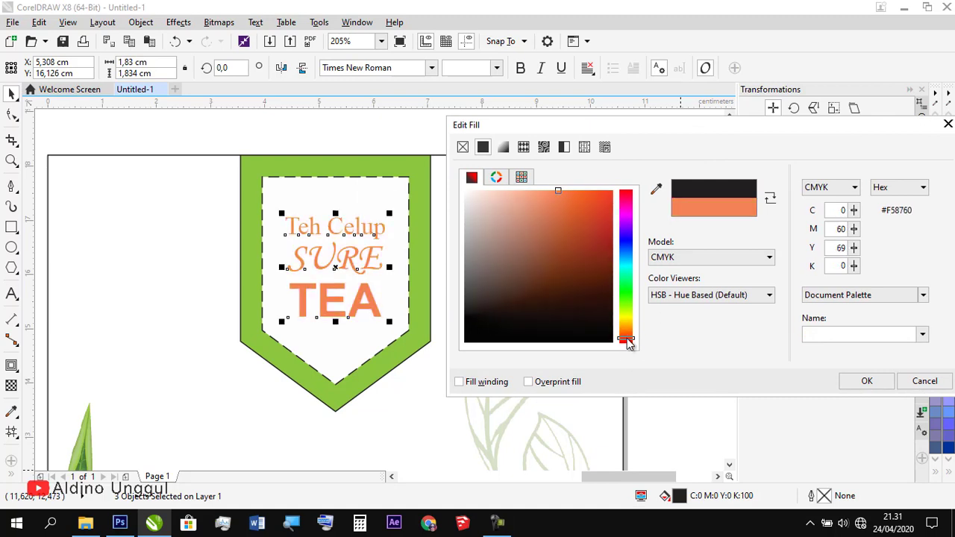
{"action": "left_click", "coordinate": [574, 234]}
{"action": "left_click", "coordinate": [592, 193]}
{"action": "left_click", "coordinate": [561, 263]}
{"action": "left_click", "coordinate": [540, 232]}
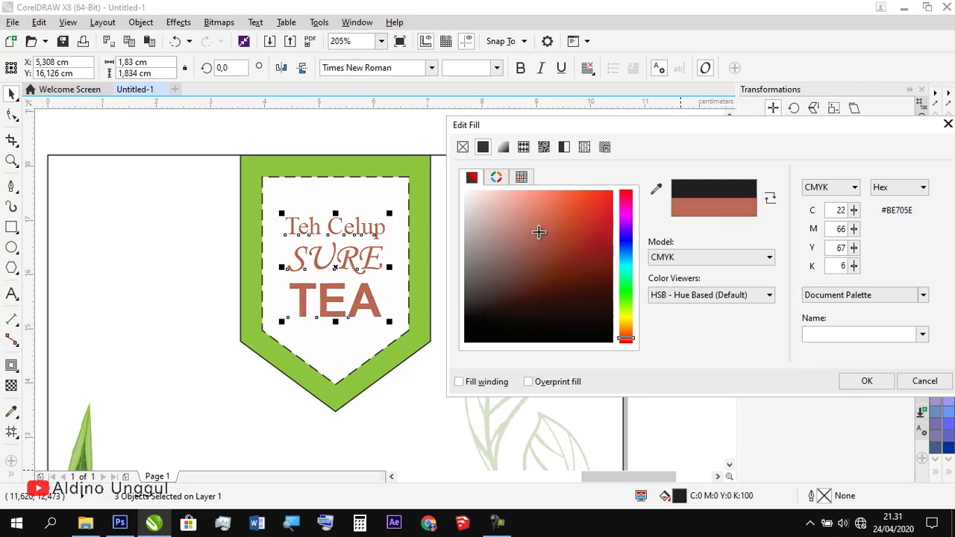
{"action": "left_click", "coordinate": [539, 262]}
{"action": "left_click", "coordinate": [575, 243]}
{"action": "left_click", "coordinate": [575, 264]}
{"action": "left_click", "coordinate": [627, 336]}
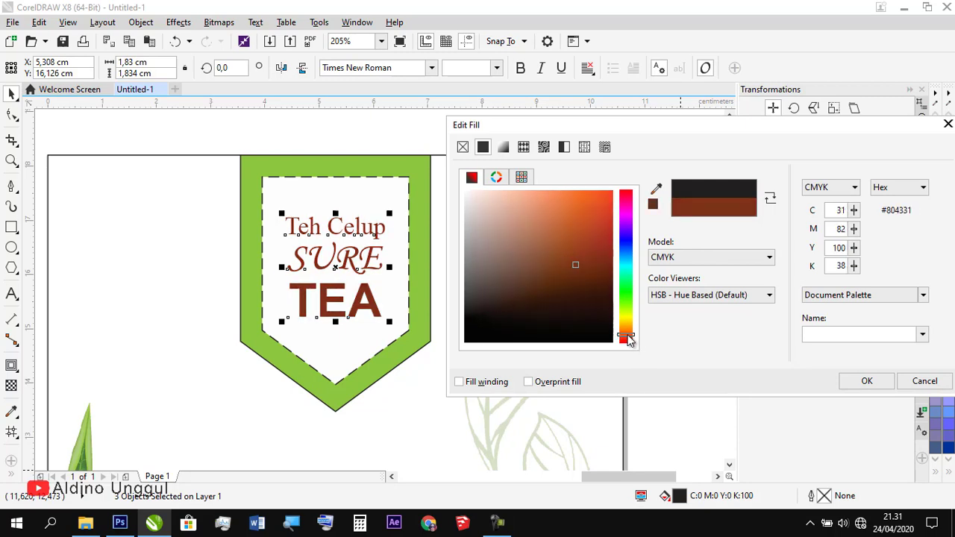
{"action": "left_click_drag", "start_coordinate": [573, 250], "coordinate": [565, 266]}
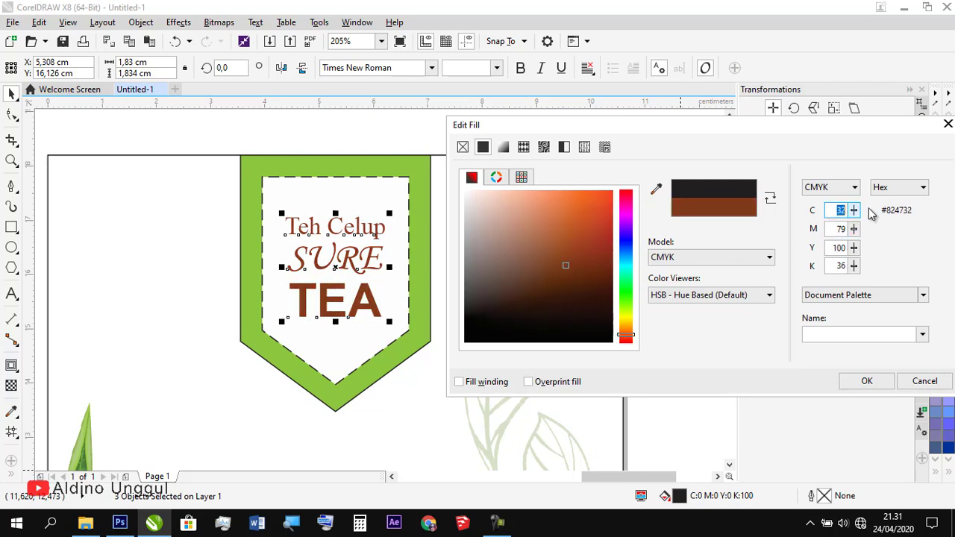
Fine-tune the text fill to brown CMYK 30, 80, 100, 40, apply it and deselect the text.
{"action": "key", "text": "Tab"}
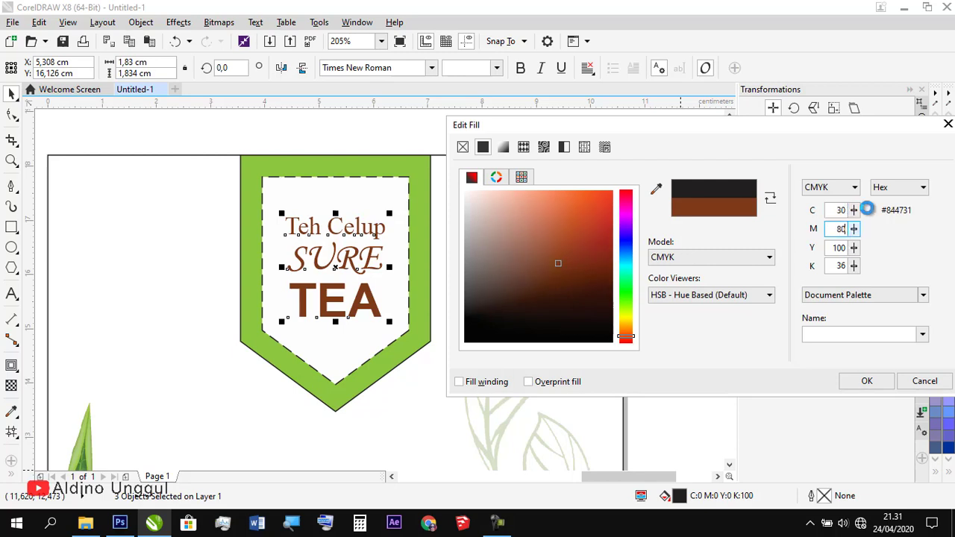
{"action": "key", "text": "Tab"}
{"action": "key", "text": "Tab"}
{"action": "type", "text": "40"}
{"action": "key", "text": "Return"}
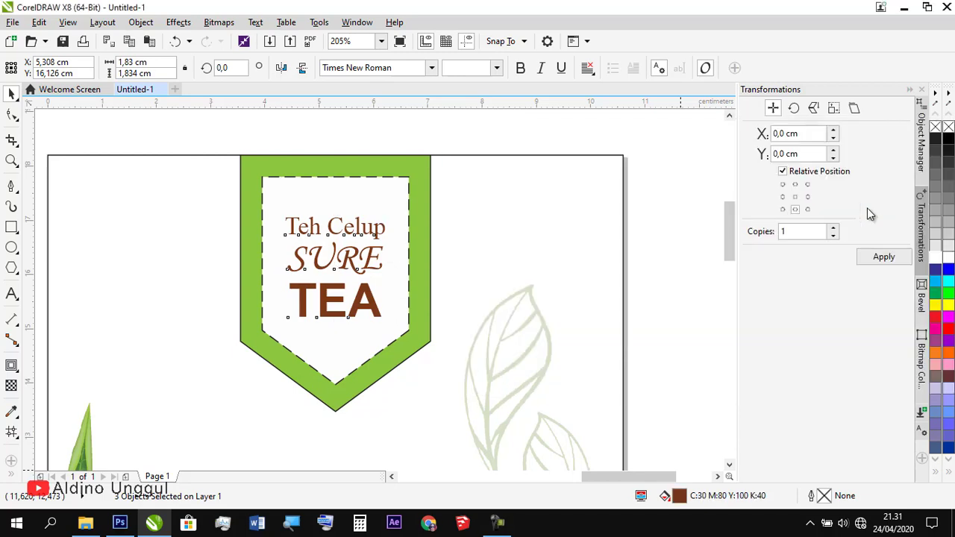
{"action": "left_click", "coordinate": [588, 161]}
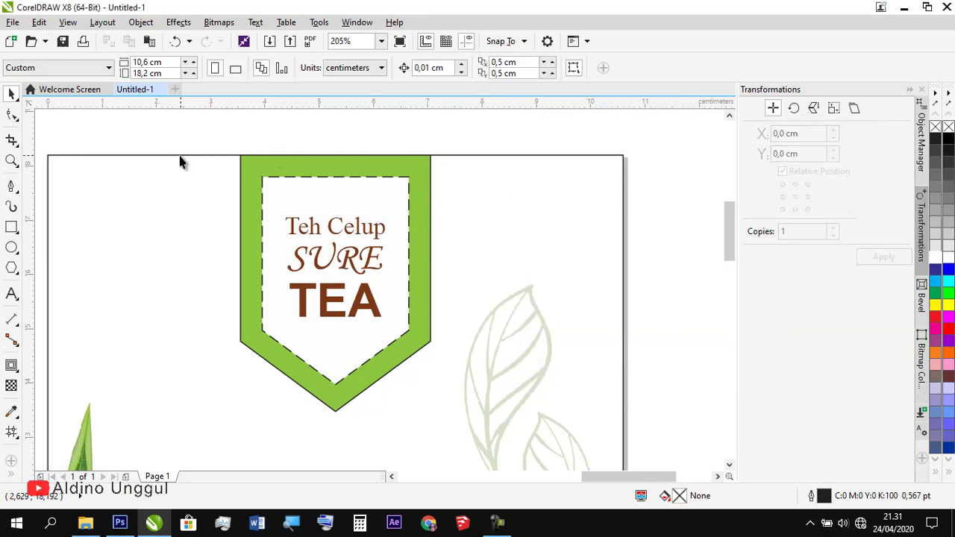
Draw a vertical line about 0,78 cm long across the green banner's upper edge and give it a long-dash line style.
{"action": "left_click", "coordinate": [11, 187]}
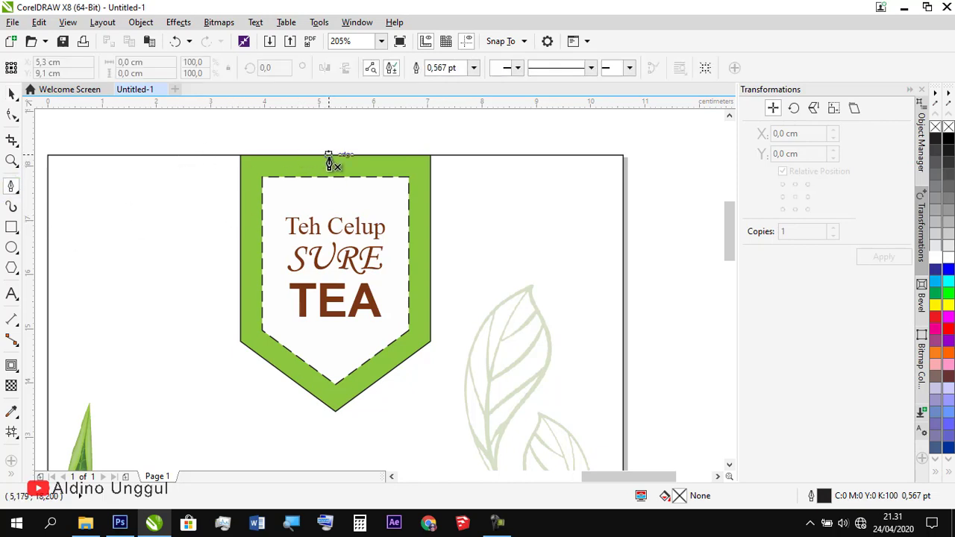
{"action": "left_click", "coordinate": [330, 136]}
{"action": "double_click", "coordinate": [330, 177]}
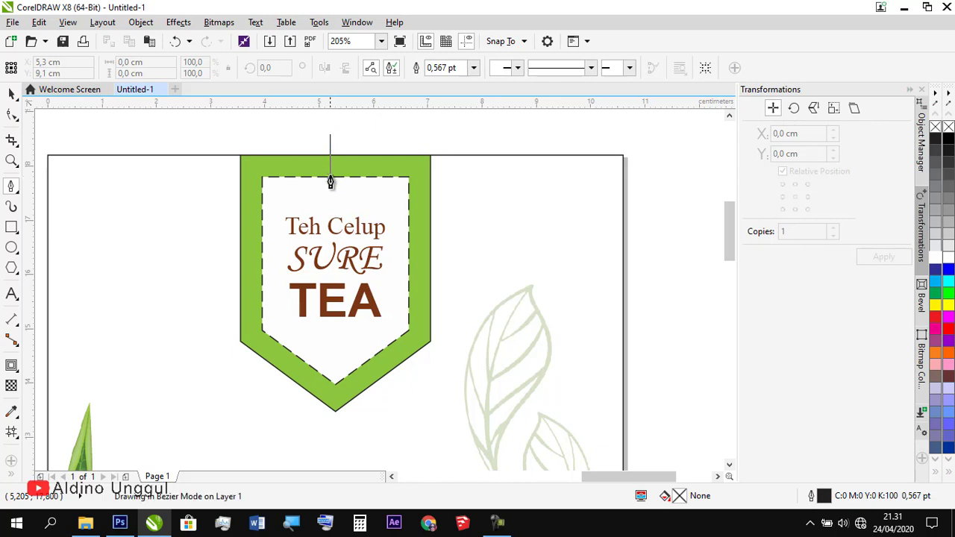
{"action": "left_click", "coordinate": [11, 94]}
{"action": "left_click", "coordinate": [550, 68]}
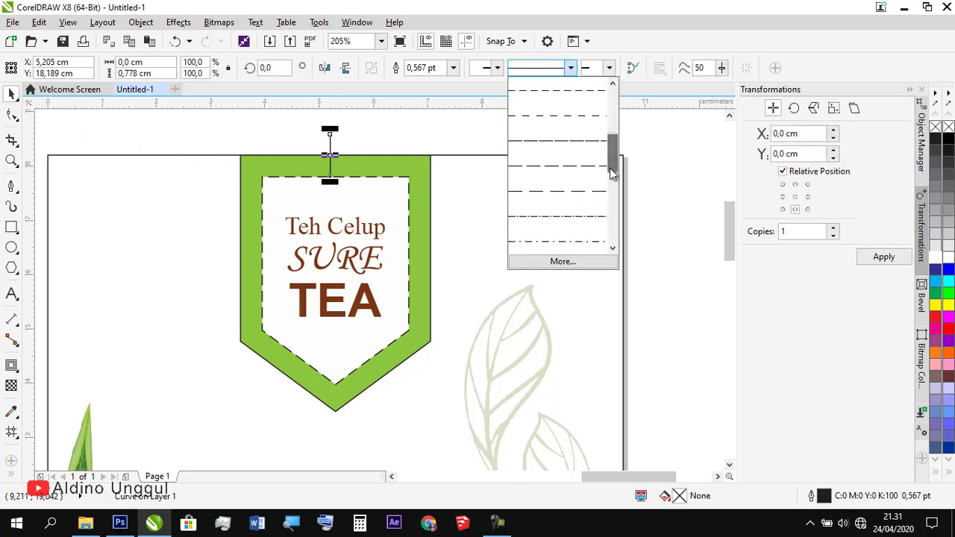
{"action": "left_click", "coordinate": [595, 196]}
{"action": "left_click", "coordinate": [375, 144]}
Shorten the vertical dashed line so its upper end meets the top edge of the green banner.
{"action": "key", "text": "z"}
{"action": "left_click_drag", "start_coordinate": [298, 133], "coordinate": [311, 143]}
{"action": "key", "text": "space"}
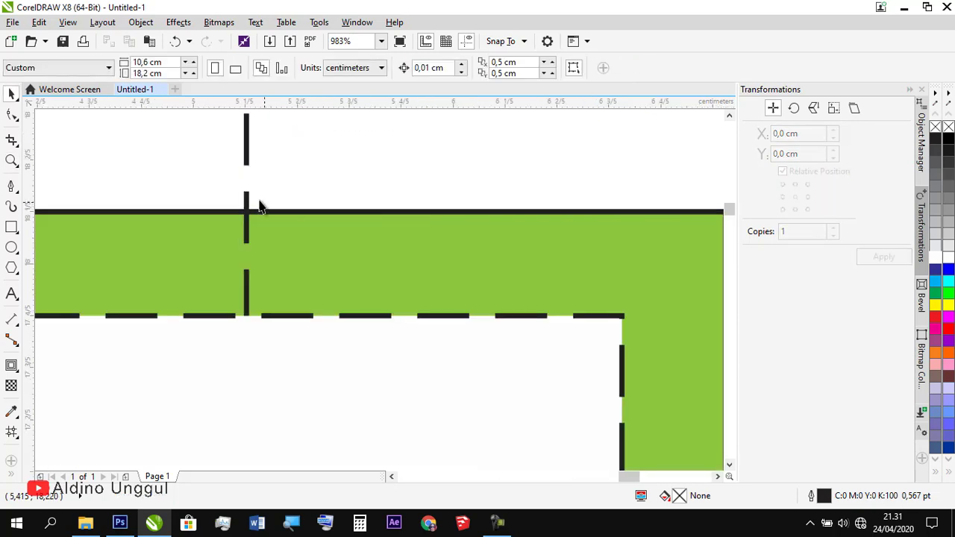
{"action": "left_click", "coordinate": [247, 154]}
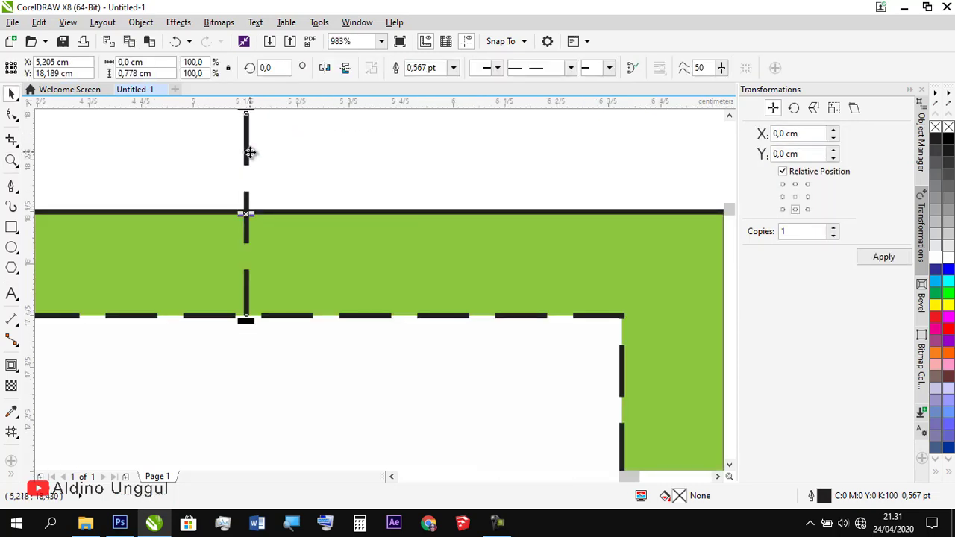
{"action": "left_click", "coordinate": [734, 118]}
{"action": "left_click_drag", "start_coordinate": [247, 187], "coordinate": [243, 279]}
{"action": "left_click", "coordinate": [335, 258]}
{"action": "key", "text": "z"}
{"action": "right_click", "coordinate": [337, 253]}
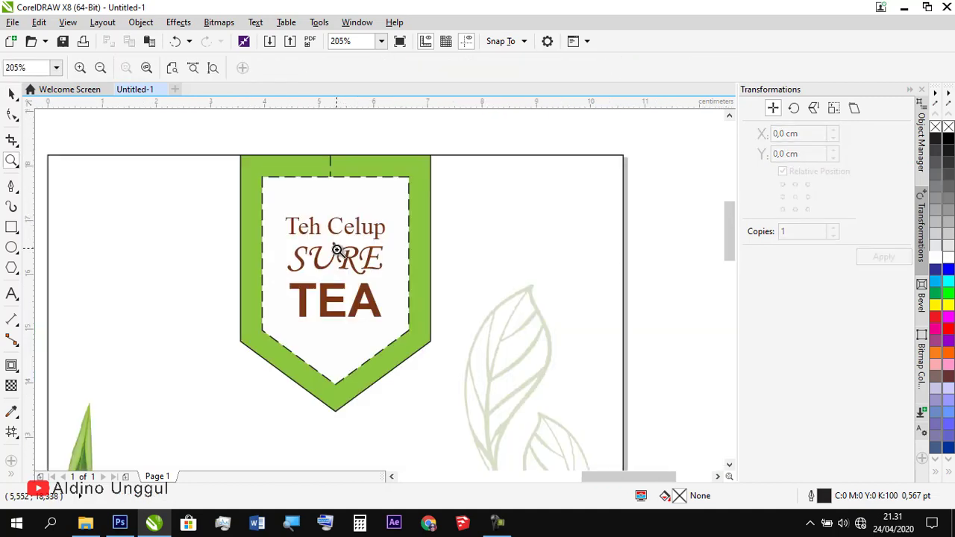
Set the outlines of the dashed inner banner and vertical line to 1.0 pt and centre the line horizontally on the banner.
{"action": "key", "text": "space"}
{"action": "left_click", "coordinate": [311, 183]}
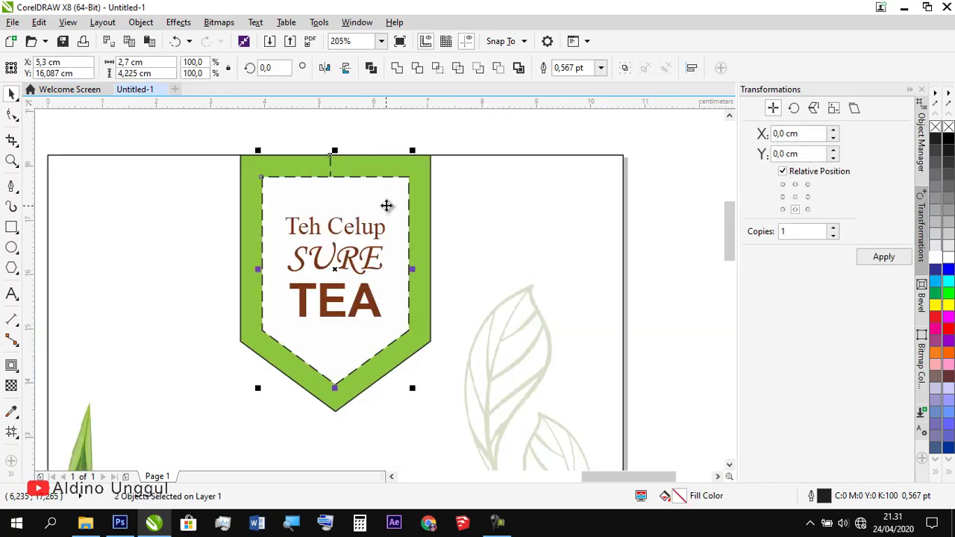
{"action": "left_click", "coordinate": [601, 67]}
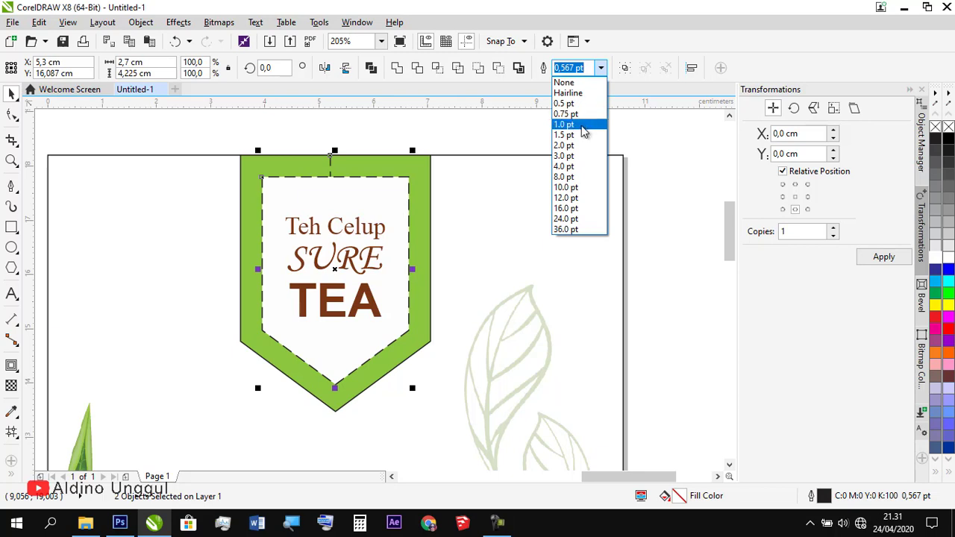
{"action": "left_click", "coordinate": [580, 124]}
{"action": "left_click", "coordinate": [579, 131]}
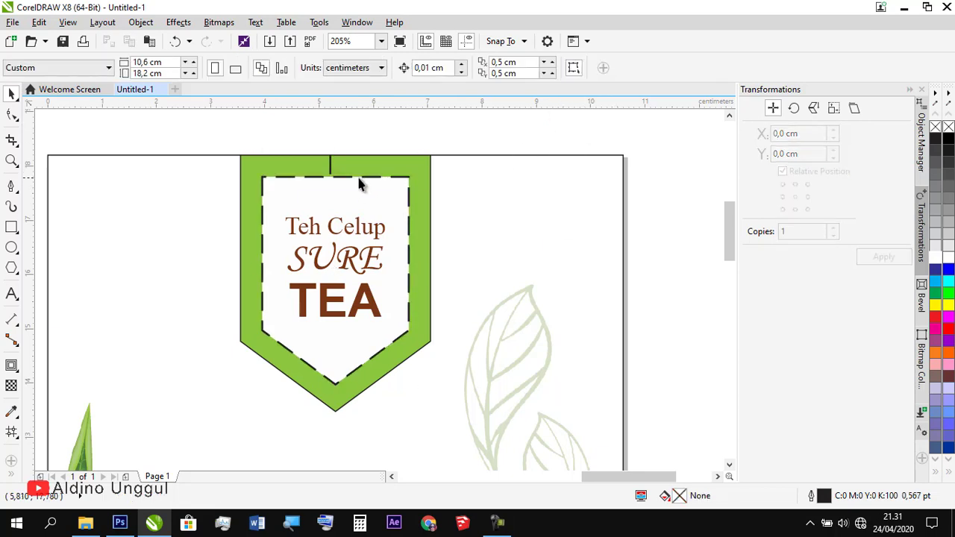
{"action": "left_click", "coordinate": [333, 174]}
{"action": "left_click", "coordinate": [344, 127]}
Move the teacup image slightly right and up so it sits more centrally beneath the banner.
{"action": "key", "text": "h"}
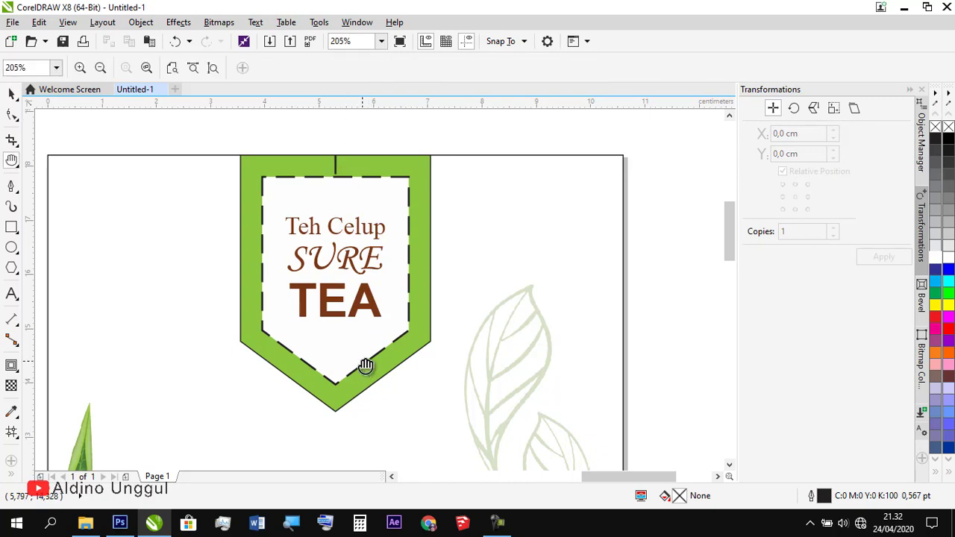
{"action": "left_click_drag", "start_coordinate": [366, 367], "coordinate": [326, 234]}
{"action": "scroll", "coordinate": [368, 287], "scroll_direction": "down", "scroll_amount": 3}
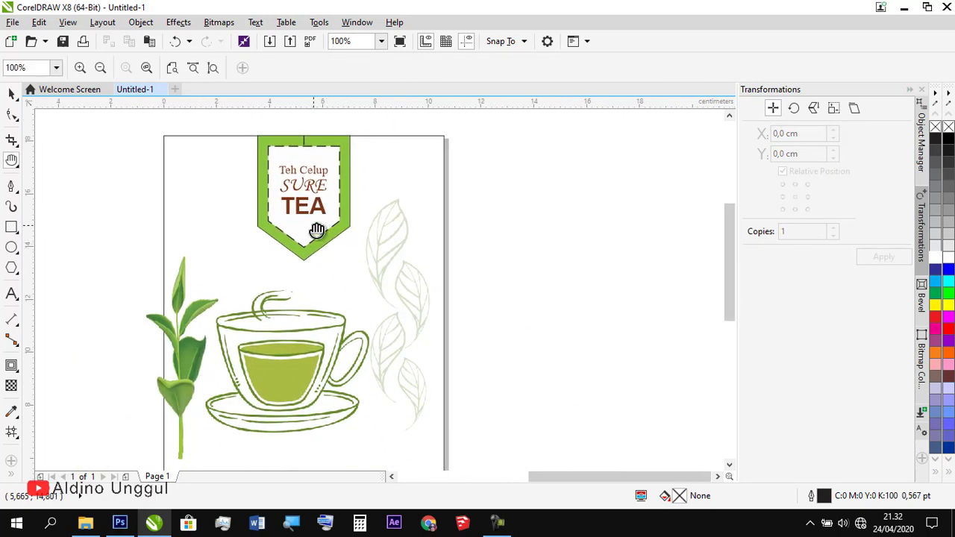
{"action": "key", "text": "space"}
{"action": "left_click_drag", "start_coordinate": [280, 348], "coordinate": [323, 360]}
{"action": "left_click", "coordinate": [501, 335]}
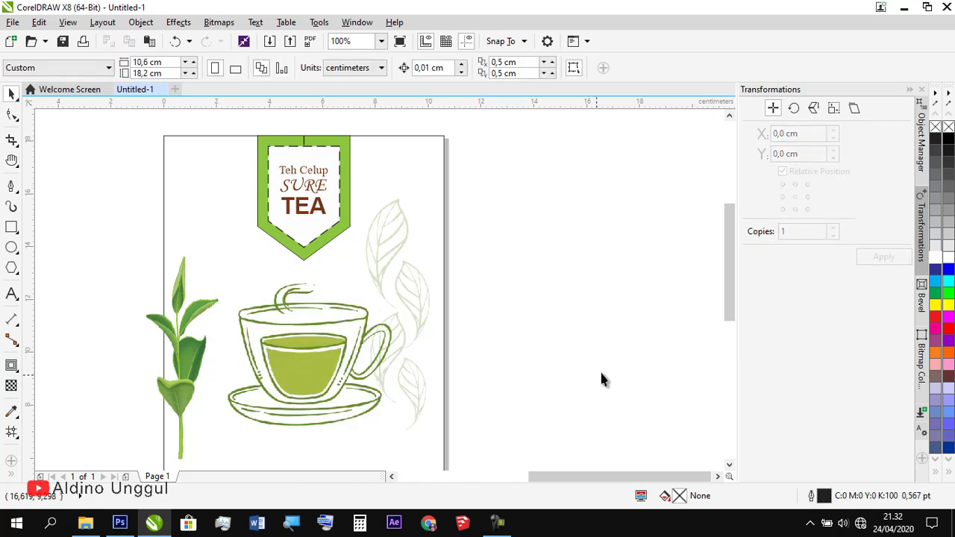
Group the Teh Celup, SURE and TEA text lines into one object.
{"action": "key", "text": "z"}
{"action": "left_click_drag", "start_coordinate": [355, 138], "coordinate": [358, 133]}
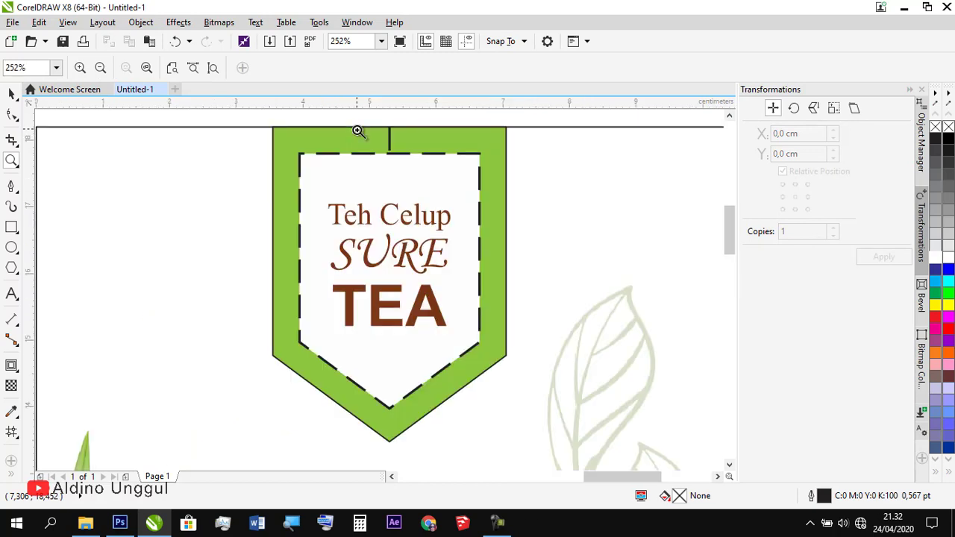
{"action": "key", "text": "space"}
{"action": "left_click", "coordinate": [370, 224]}
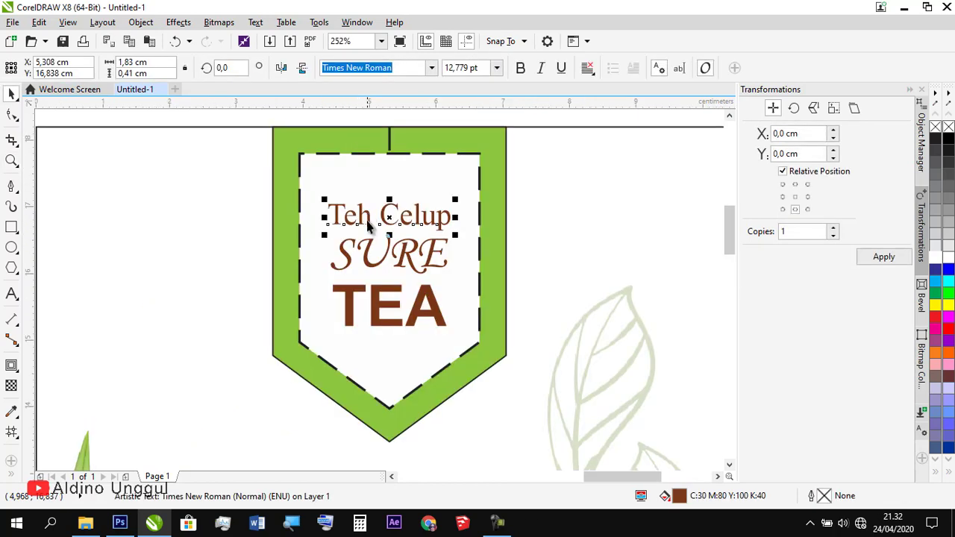
{"action": "left_click", "coordinate": [373, 265], "text": "shift"}
{"action": "left_click", "coordinate": [380, 303], "text": "shift"}
{"action": "right_click", "coordinate": [379, 296]}
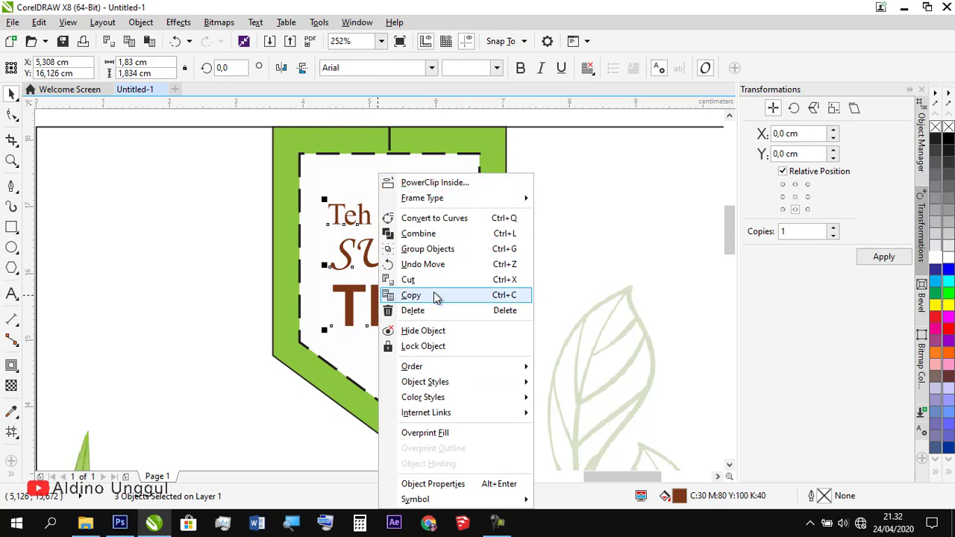
{"action": "left_click", "coordinate": [432, 249]}
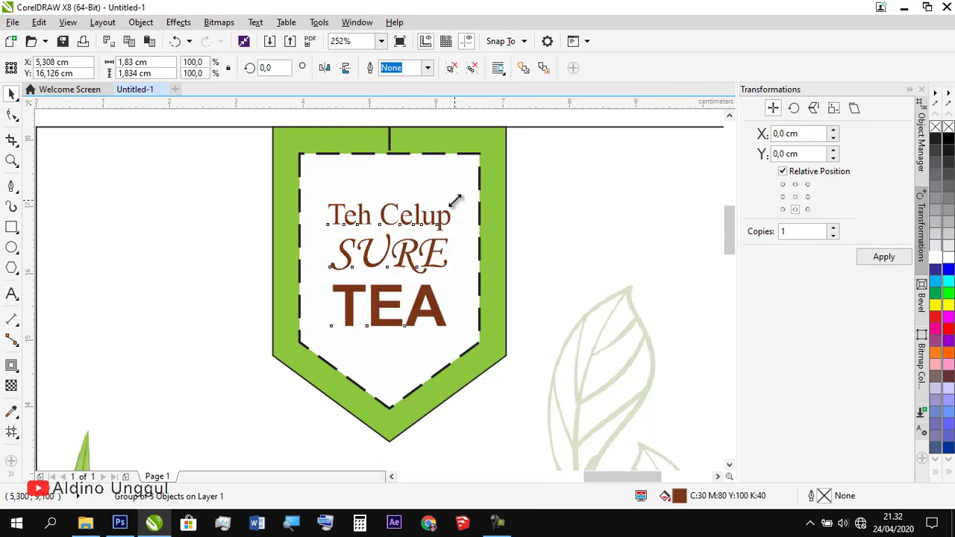
Scale the text group down to about 1,61 × 1,62 cm and move it lower within the inner banner.
{"action": "left_click_drag", "start_coordinate": [455, 200], "coordinate": [441, 214]}
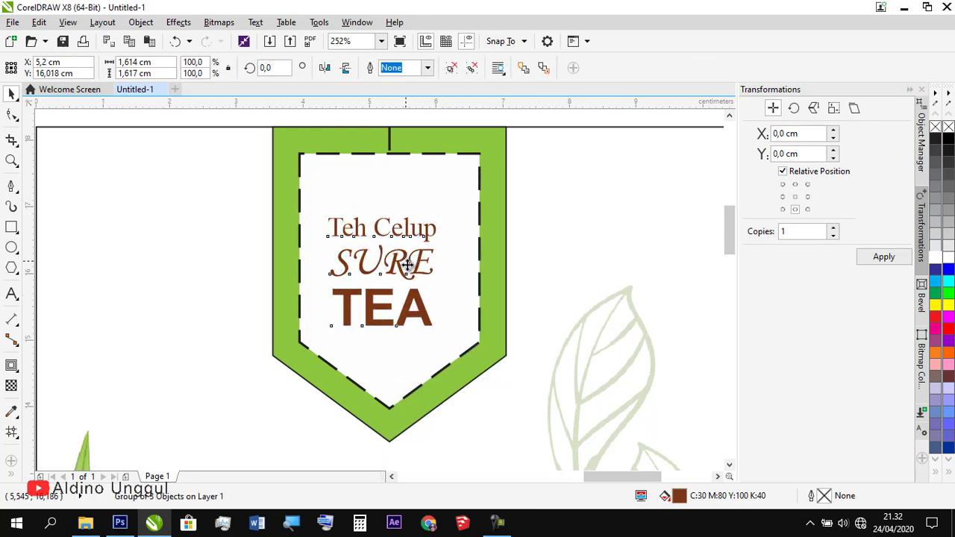
{"action": "left_click_drag", "start_coordinate": [407, 259], "coordinate": [413, 287]}
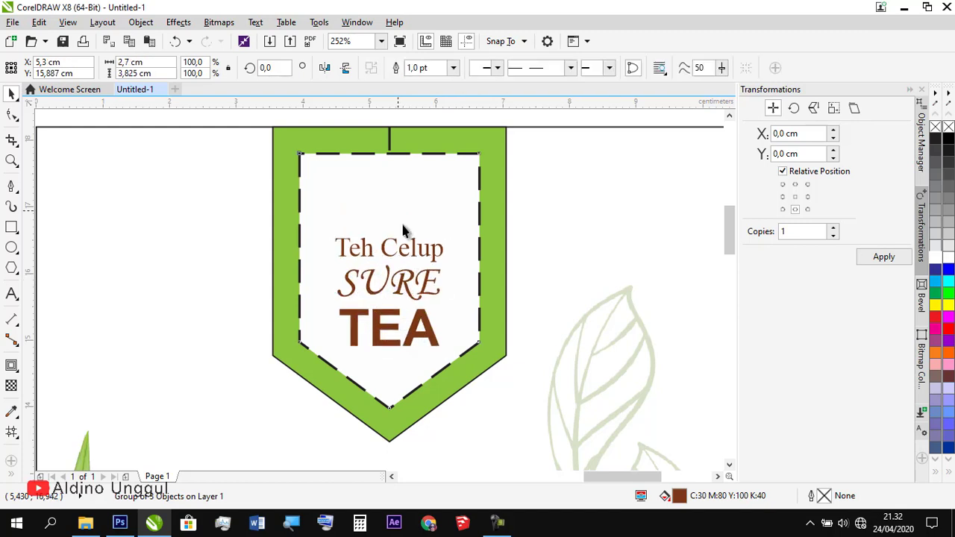
Lower the inner banner's top edge to just above the text and extend the vertical dashed line down to meet it.
{"action": "left_click", "coordinate": [349, 205]}
{"action": "left_click", "coordinate": [12, 114]}
{"action": "left_click", "coordinate": [44, 112]}
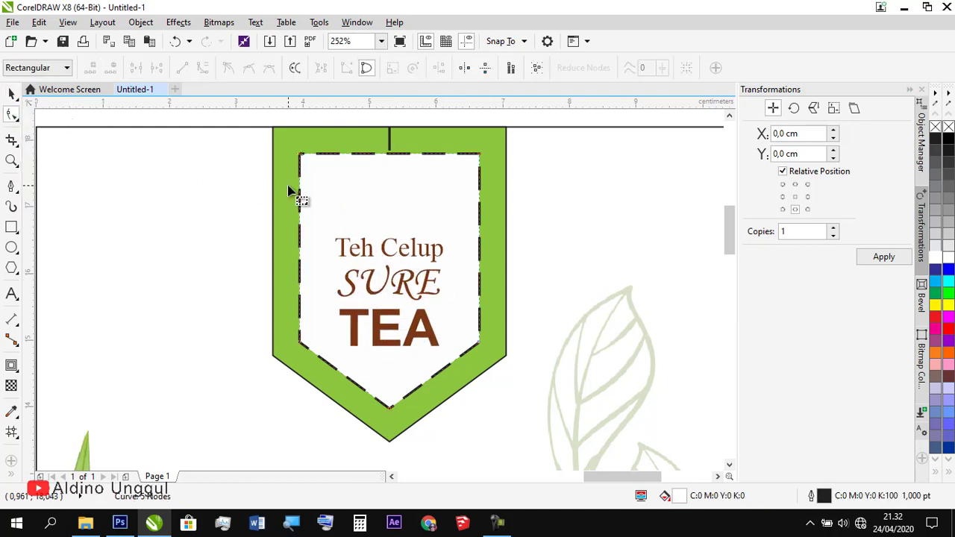
{"action": "left_click_drag", "start_coordinate": [479, 157], "coordinate": [474, 219]}
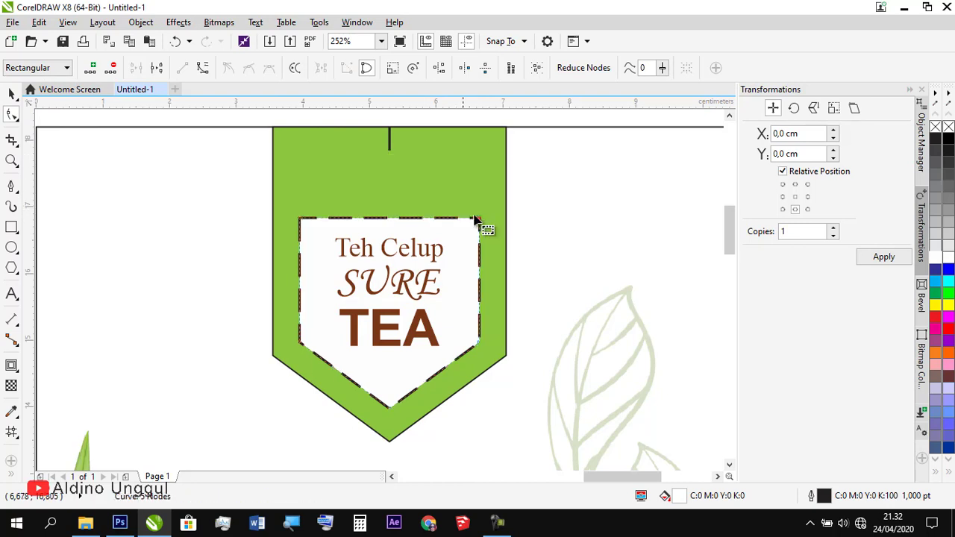
{"action": "left_click", "coordinate": [390, 156]}
{"action": "left_click_drag", "start_coordinate": [388, 158], "coordinate": [396, 222]}
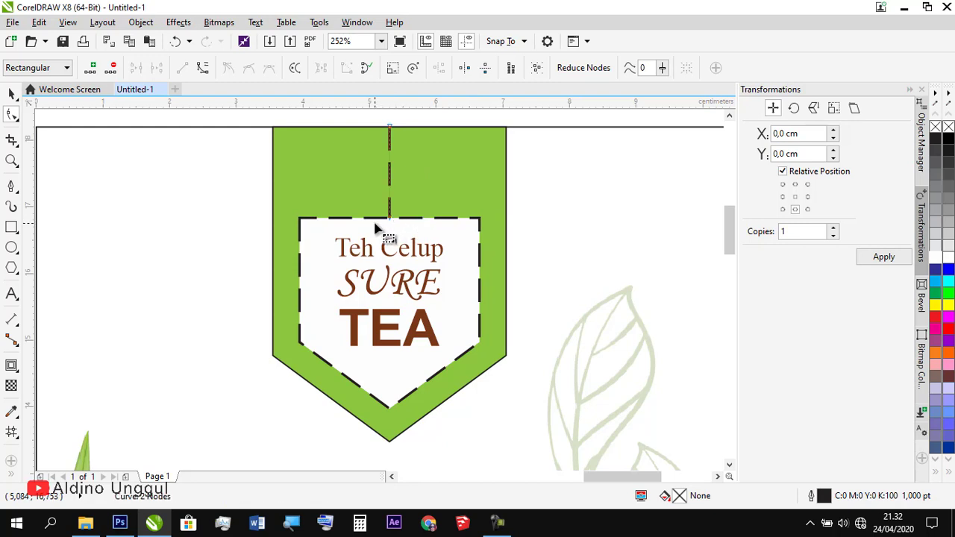
Raise the inner banner's top edge partway and shorten the vertical dashed line to meet the new edge.
{"action": "left_click", "coordinate": [479, 220]}
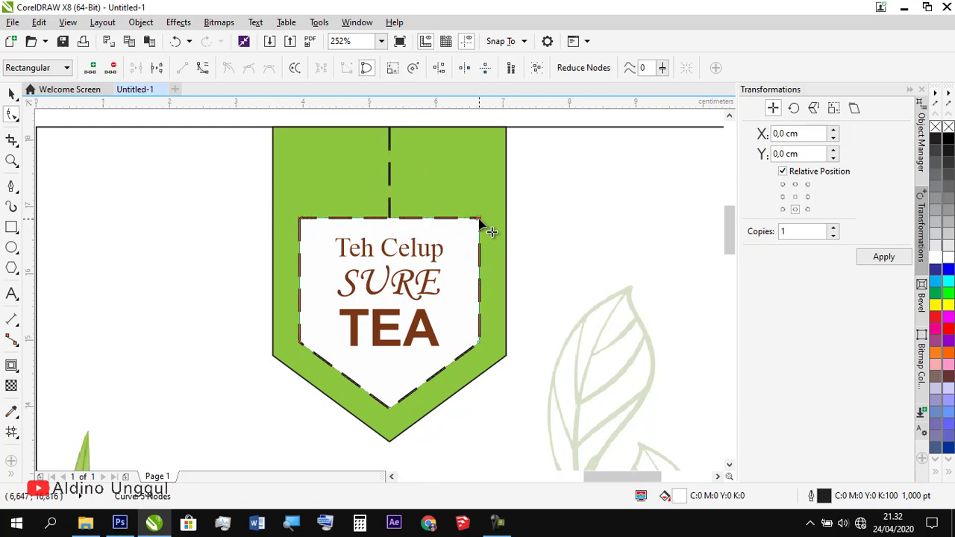
{"action": "left_click_drag", "start_coordinate": [480, 220], "coordinate": [479, 177]}
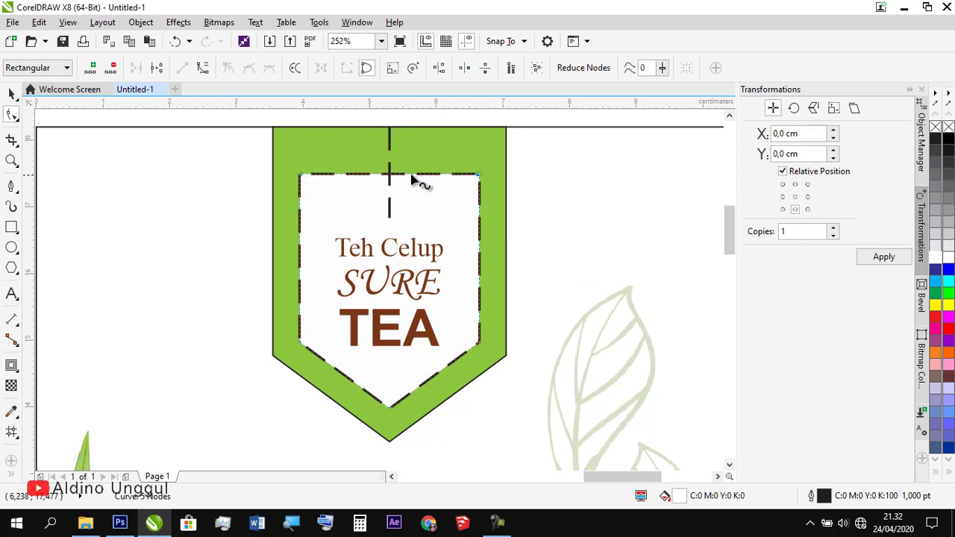
{"action": "left_click", "coordinate": [392, 210]}
{"action": "left_click_drag", "start_coordinate": [393, 222], "coordinate": [395, 181]}
{"action": "key", "text": "space"}
{"action": "left_click", "coordinate": [294, 117]}
Remove the outline from the green banner shape.
{"action": "key", "text": "z"}
{"action": "right_click", "coordinate": [368, 153]}
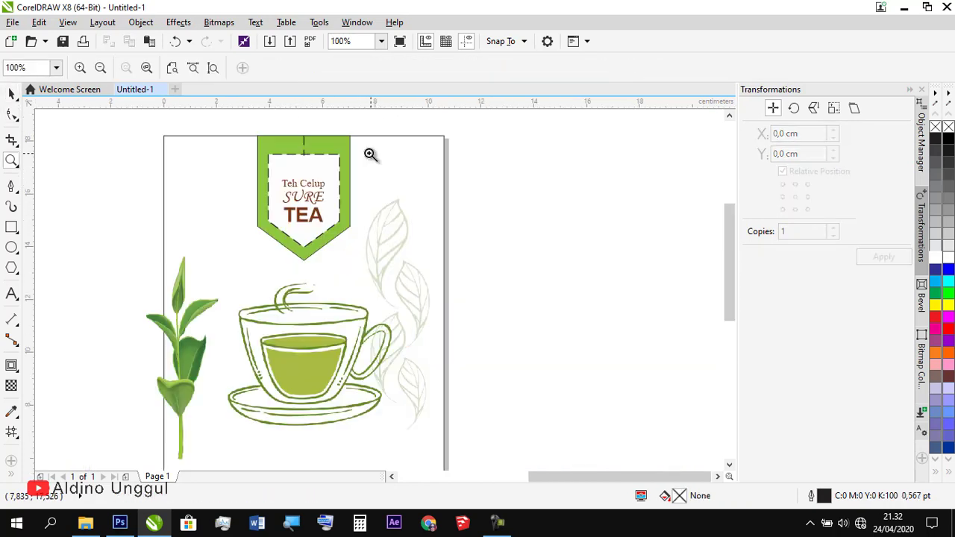
{"action": "key", "text": "space"}
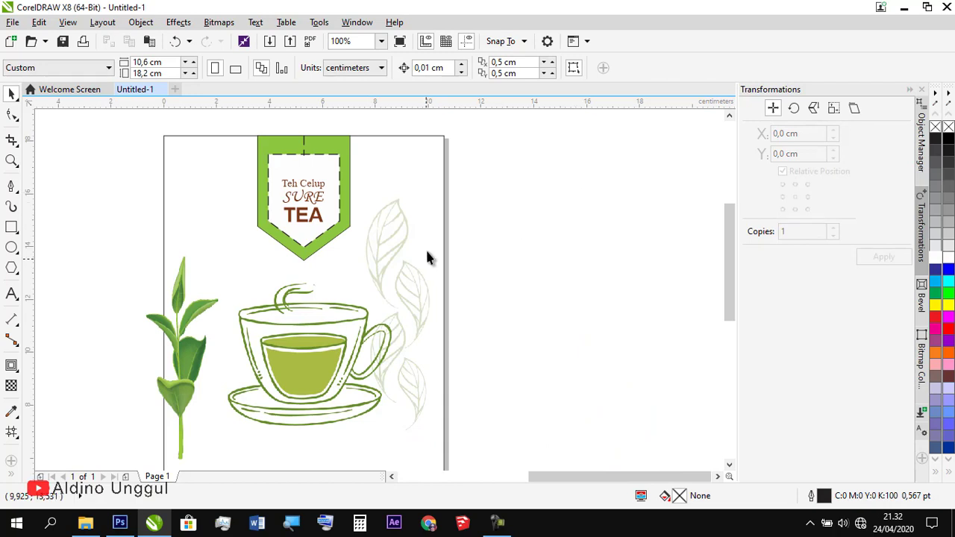
{"action": "key", "text": "h"}
{"action": "left_click_drag", "start_coordinate": [331, 235], "coordinate": [362, 245]}
{"action": "key", "text": "space"}
{"action": "left_click", "coordinate": [376, 165]}
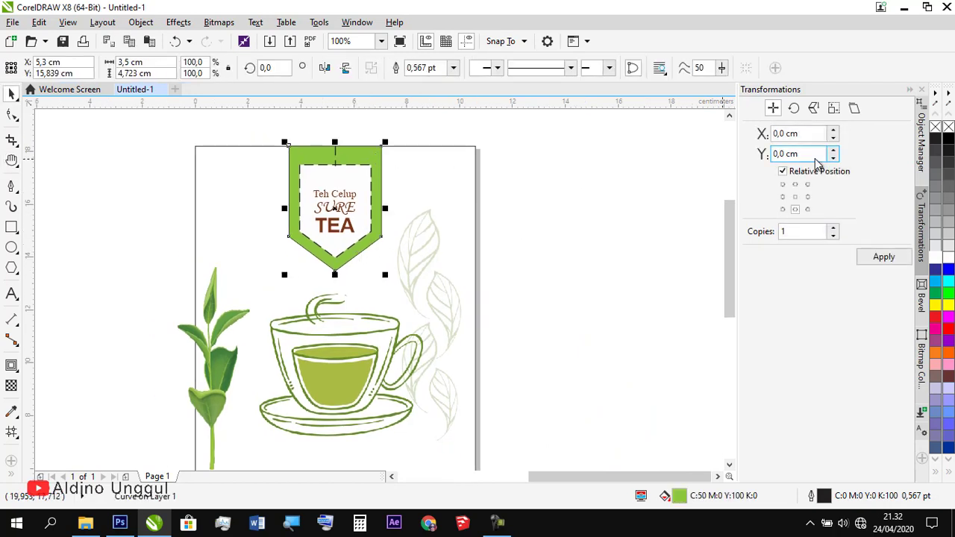
{"action": "left_click", "coordinate": [454, 69]}
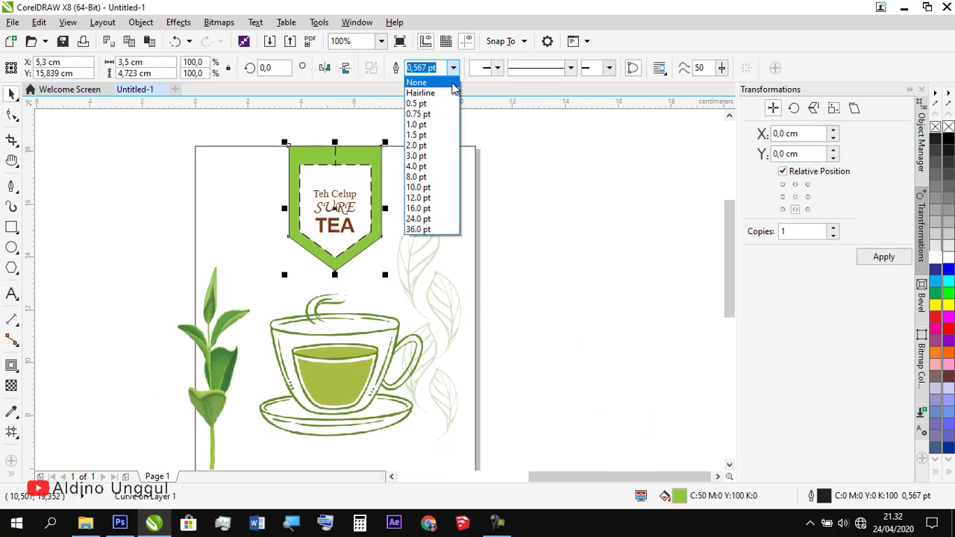
{"action": "left_click", "coordinate": [421, 79]}
{"action": "left_click", "coordinate": [563, 190]}
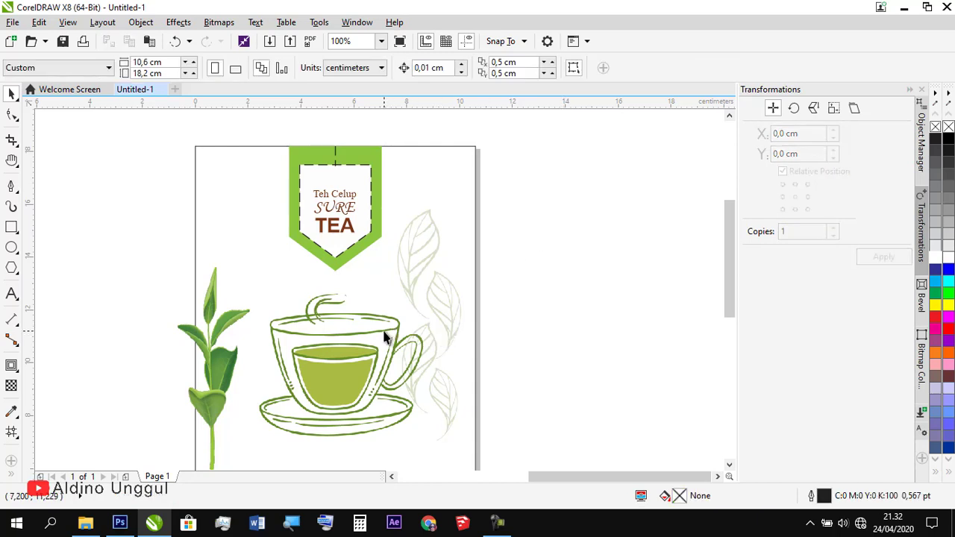
Draw a closed Pen tool shape about 15,24 × 9,68 cm with a wavy upper edge, overhanging the lower part of the page.
{"action": "key", "text": "h"}
{"action": "left_click_drag", "start_coordinate": [342, 418], "coordinate": [391, 263]}
{"action": "scroll", "coordinate": [392, 261], "scroll_direction": "down", "scroll_amount": 1}
{"action": "left_click_drag", "start_coordinate": [434, 293], "coordinate": [378, 311]}
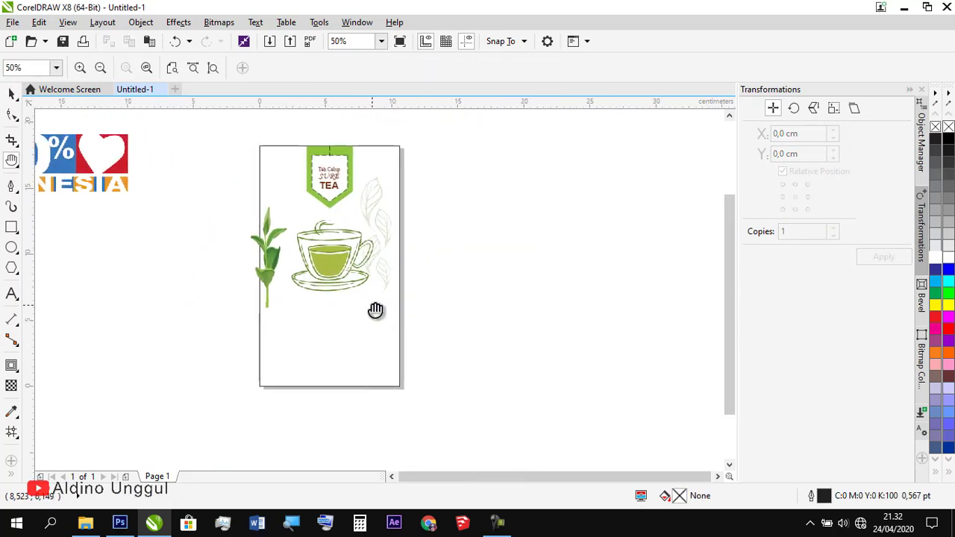
{"action": "key", "text": "space"}
{"action": "left_click", "coordinate": [13, 189]}
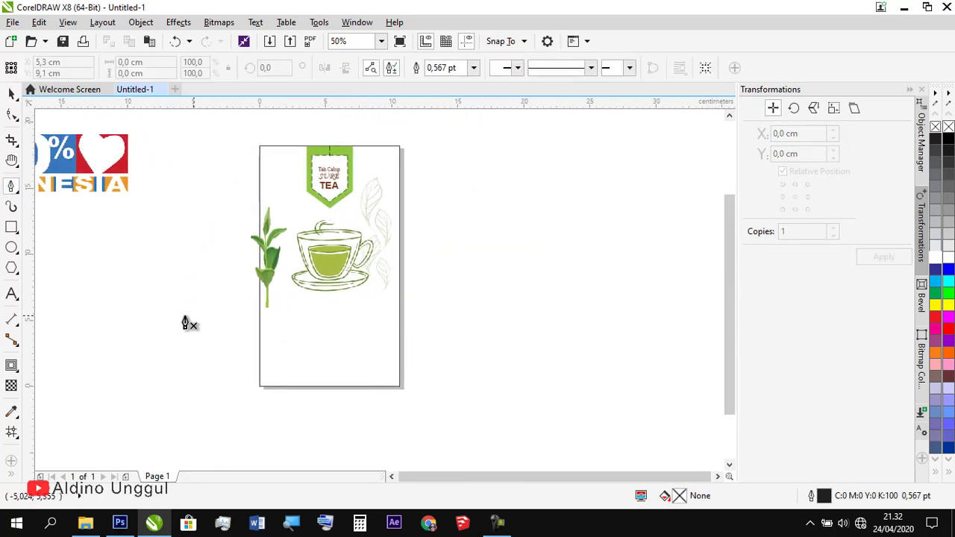
{"action": "left_click", "coordinate": [226, 307]}
{"action": "left_click_drag", "start_coordinate": [313, 303], "coordinate": [360, 313]}
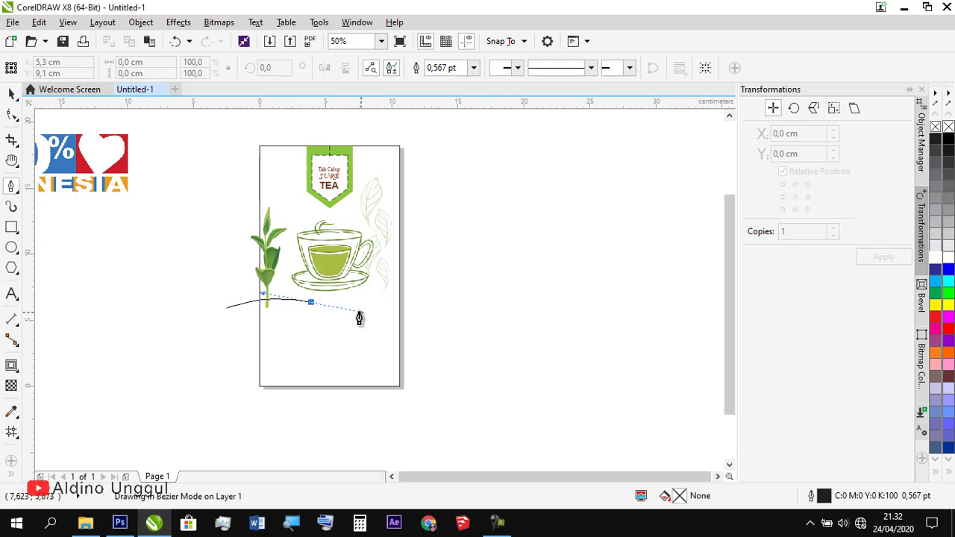
{"action": "left_click", "coordinate": [432, 284]}
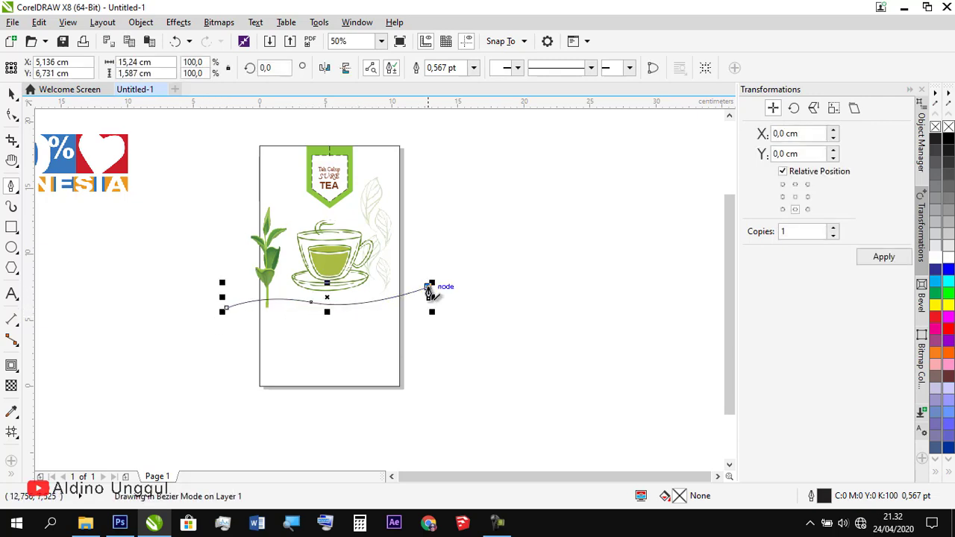
{"action": "left_click", "coordinate": [420, 416]}
{"action": "left_click", "coordinate": [257, 412]}
{"action": "left_click", "coordinate": [226, 308]}
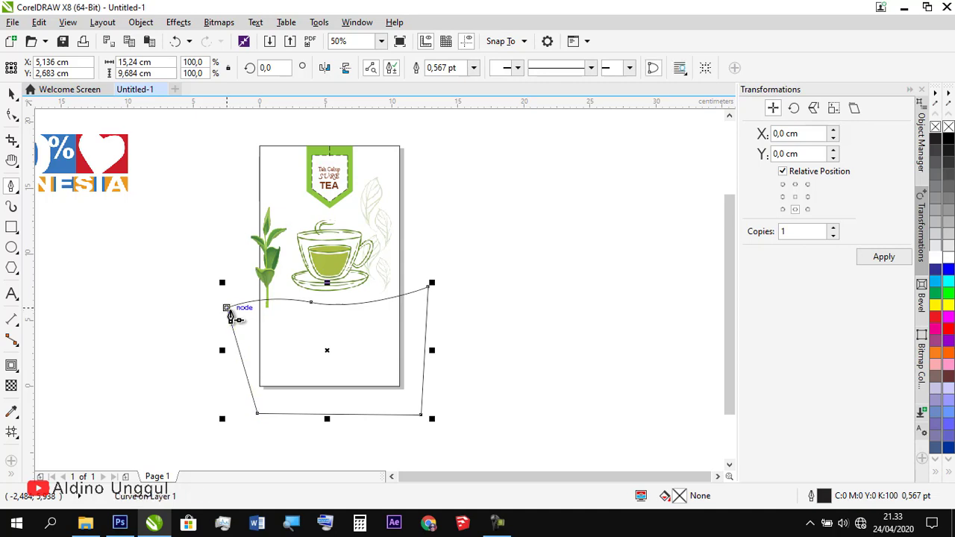
Intersect the wavy shape with the page-sized rectangle and delete the original overhanging shape.
{"action": "key", "text": "space"}
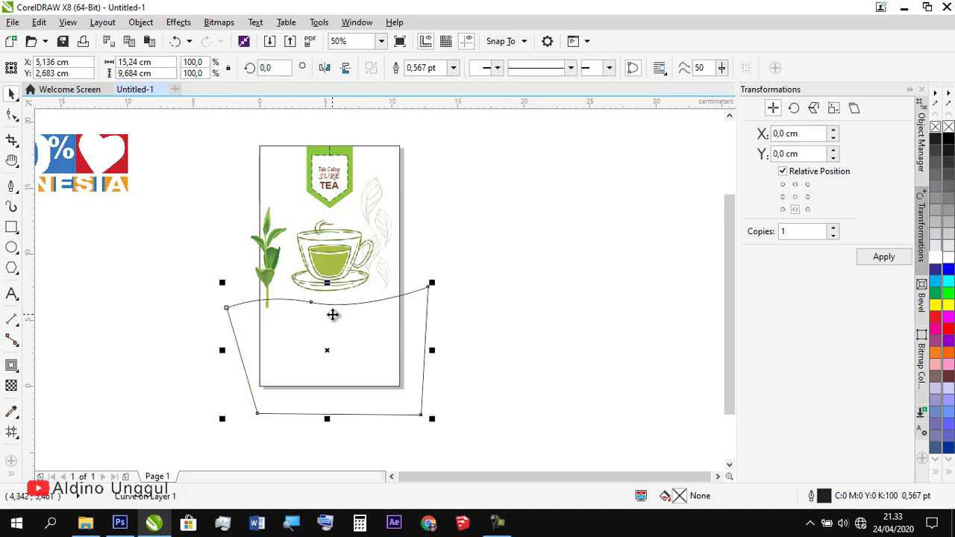
{"action": "left_click", "coordinate": [273, 177], "text": "shift"}
{"action": "left_click", "coordinate": [436, 70]}
{"action": "left_click_drag", "start_coordinate": [411, 336], "coordinate": [463, 297]}
{"action": "right_click", "coordinate": [462, 295]}
{"action": "left_click", "coordinate": [486, 302]}
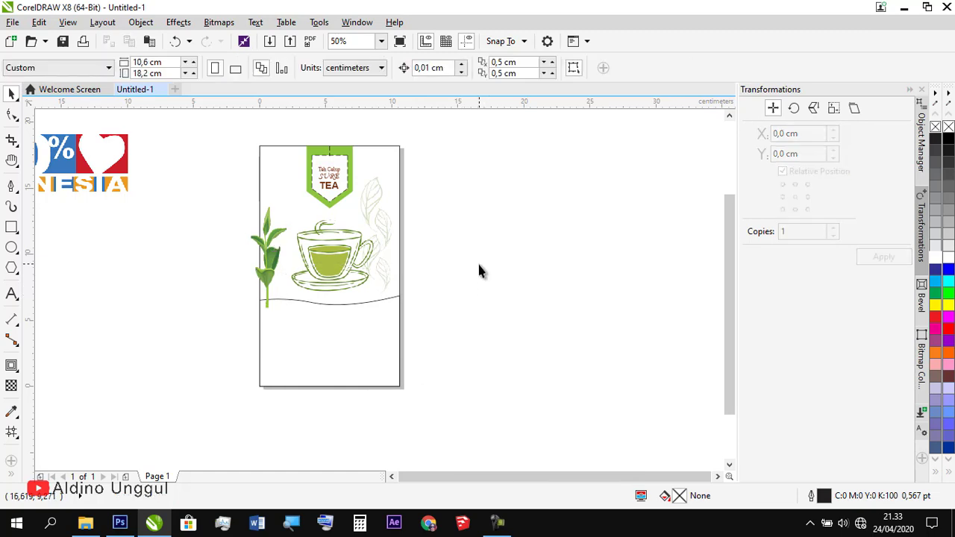
Sample the banner's green, CMYK 50, 0, 100, 0, and fill the wavy shape in the lower page with it.
{"action": "left_click", "coordinate": [12, 413]}
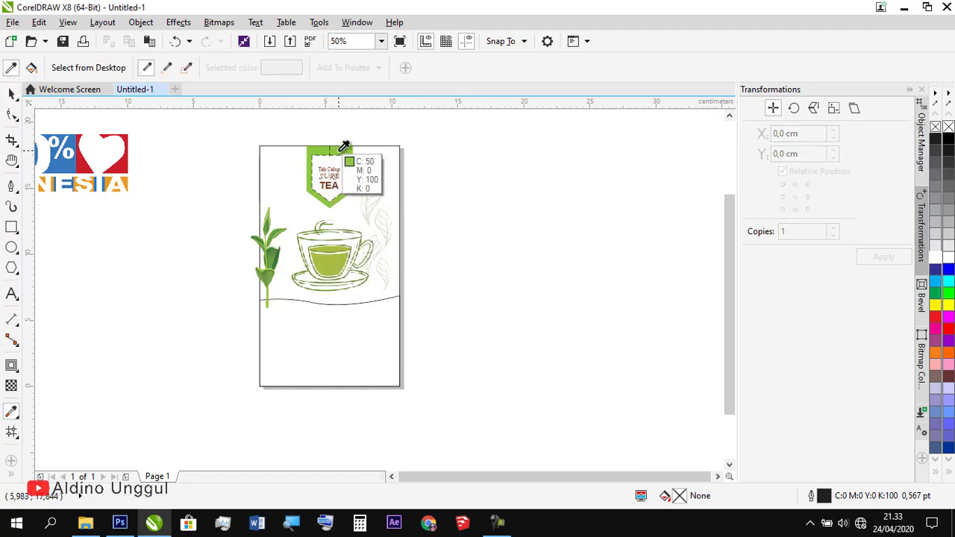
{"action": "left_click", "coordinate": [344, 147]}
{"action": "left_click", "coordinate": [328, 357]}
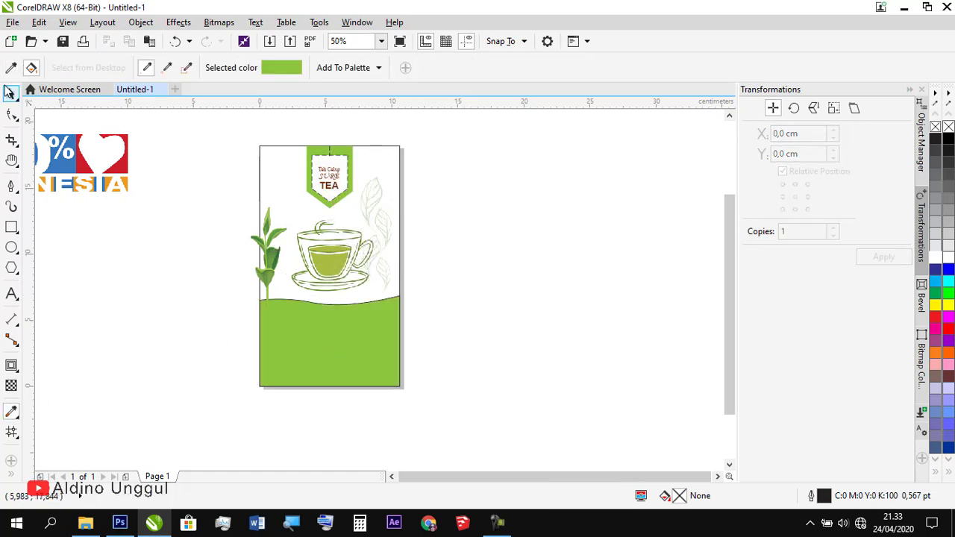
Remove the outline from the green wavy shape in the lower page.
{"action": "left_click", "coordinate": [9, 91]}
{"action": "right_click", "coordinate": [345, 350]}
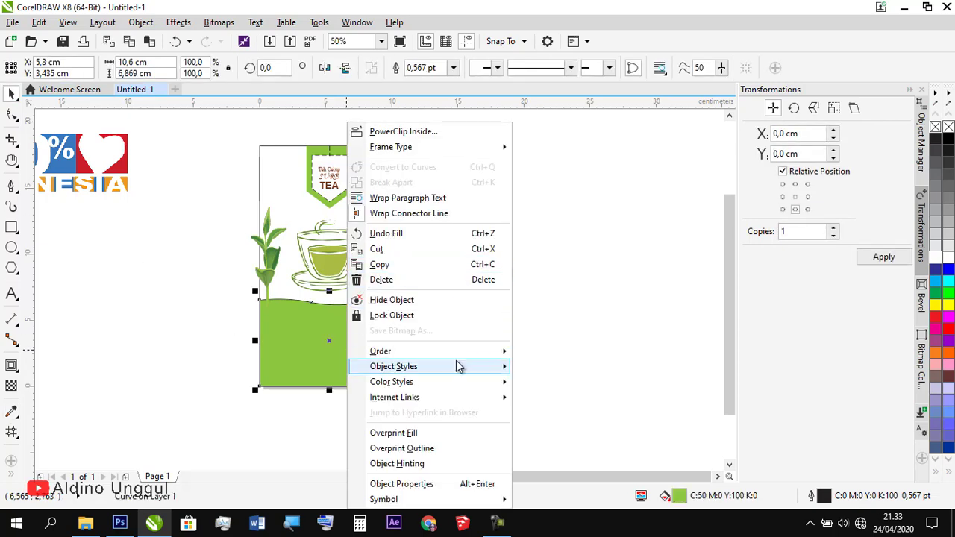
{"action": "left_click", "coordinate": [577, 351]}
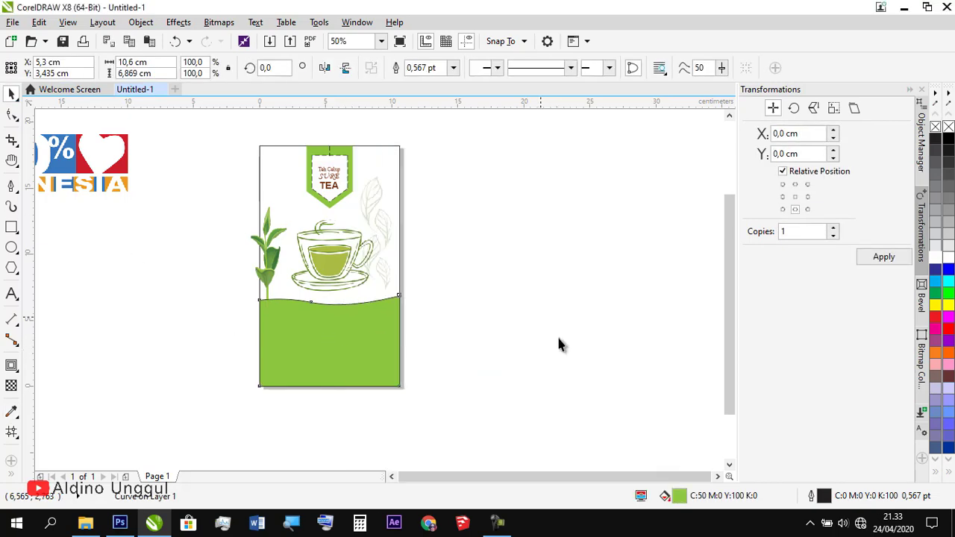
{"action": "left_click", "coordinate": [231, 332]}
{"action": "left_click", "coordinate": [386, 335]}
{"action": "left_click", "coordinate": [453, 68]}
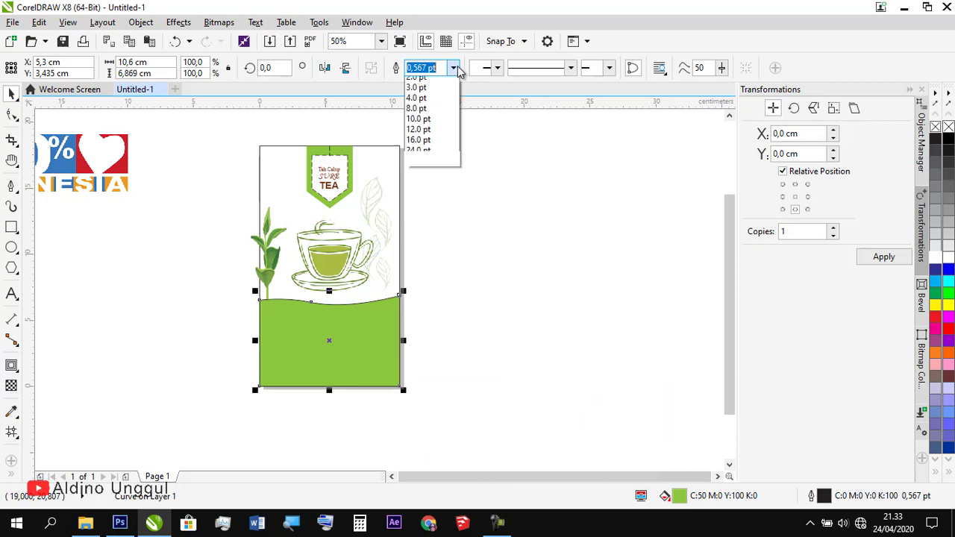
{"action": "left_click", "coordinate": [454, 77]}
{"action": "left_click", "coordinate": [452, 213]}
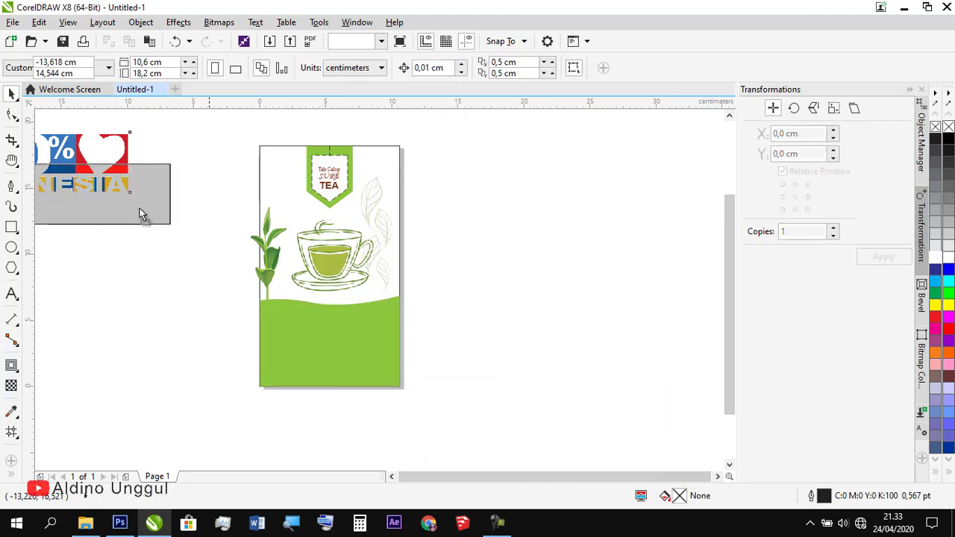
Scale the 100% Indonesia logo to about 8,4 cm wide over the green base and bring it to the front of the page.
{"action": "left_click_drag", "start_coordinate": [140, 209], "coordinate": [452, 358]}
{"action": "left_click_drag", "start_coordinate": [498, 379], "coordinate": [451, 352]}
{"action": "right_click", "coordinate": [408, 344]}
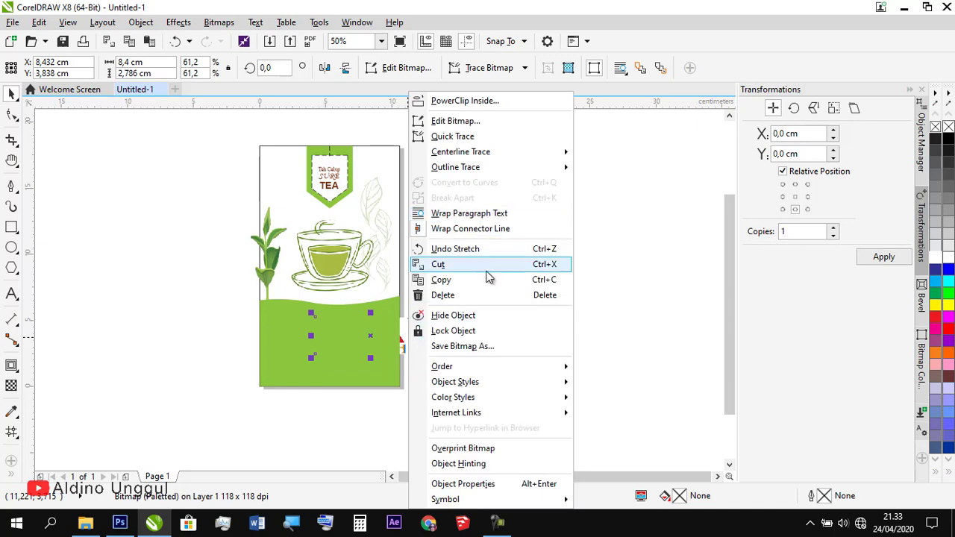
{"action": "mouse_move", "coordinate": [493, 367]}
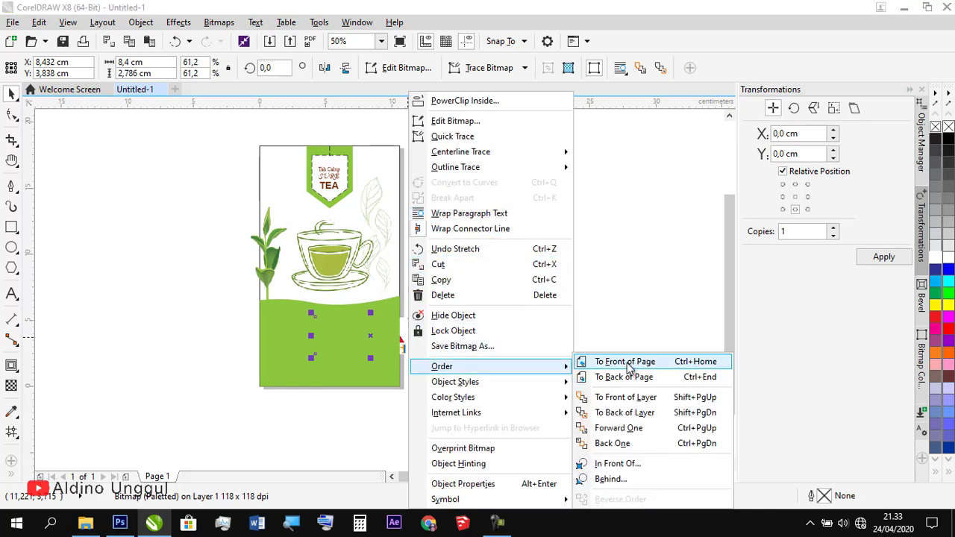
{"action": "left_click", "coordinate": [590, 362]}
Set the 100% Indonesia logo's width to 2 cm and place it near the page's lower right corner.
{"action": "left_click_drag", "start_coordinate": [430, 358], "coordinate": [372, 366]}
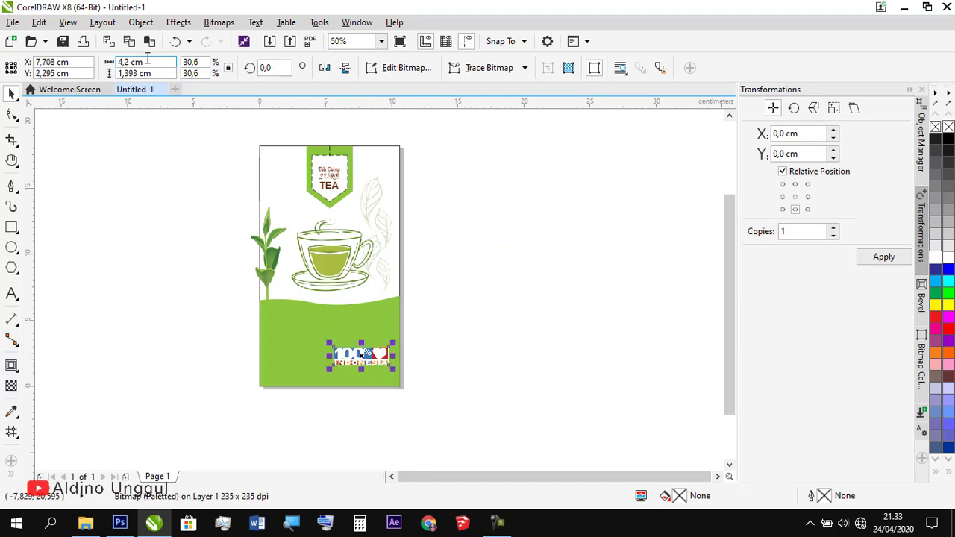
{"action": "type", "text": "3"}
{"action": "key", "text": "Return"}
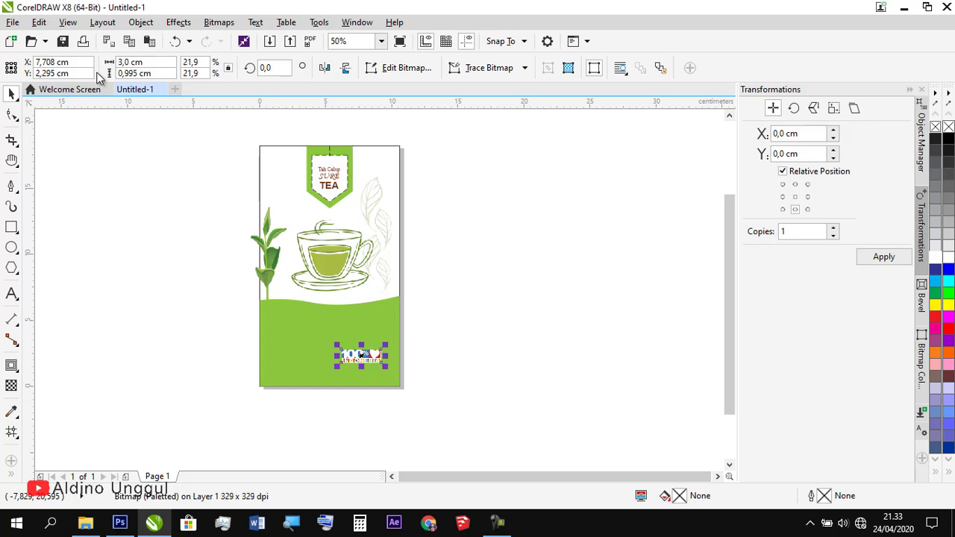
{"action": "left_click_drag", "start_coordinate": [147, 62], "coordinate": [83, 72]}
{"action": "type", "text": "2"}
{"action": "key", "text": "Return"}
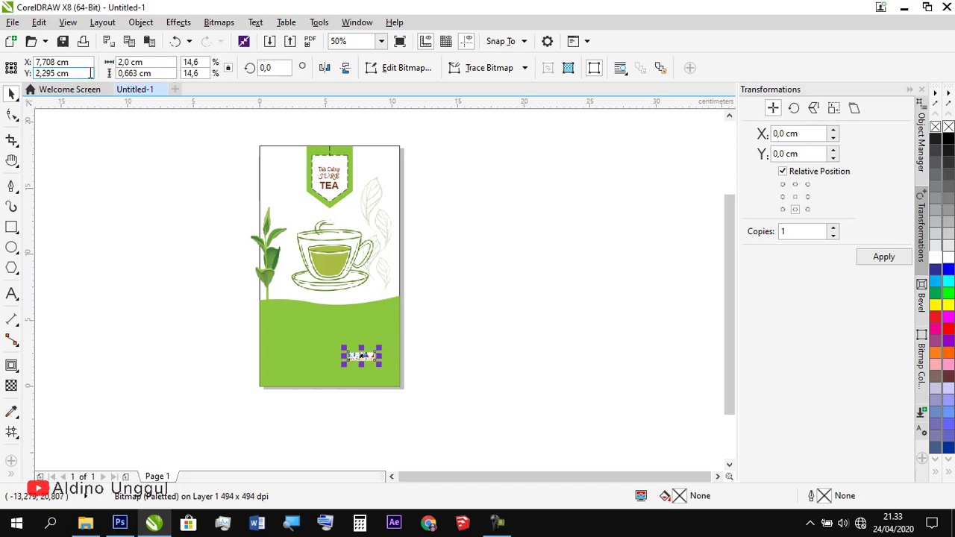
{"action": "left_click", "coordinate": [78, 173]}
{"action": "left_click_drag", "start_coordinate": [372, 362], "coordinate": [389, 364]}
{"action": "left_click", "coordinate": [426, 350]}
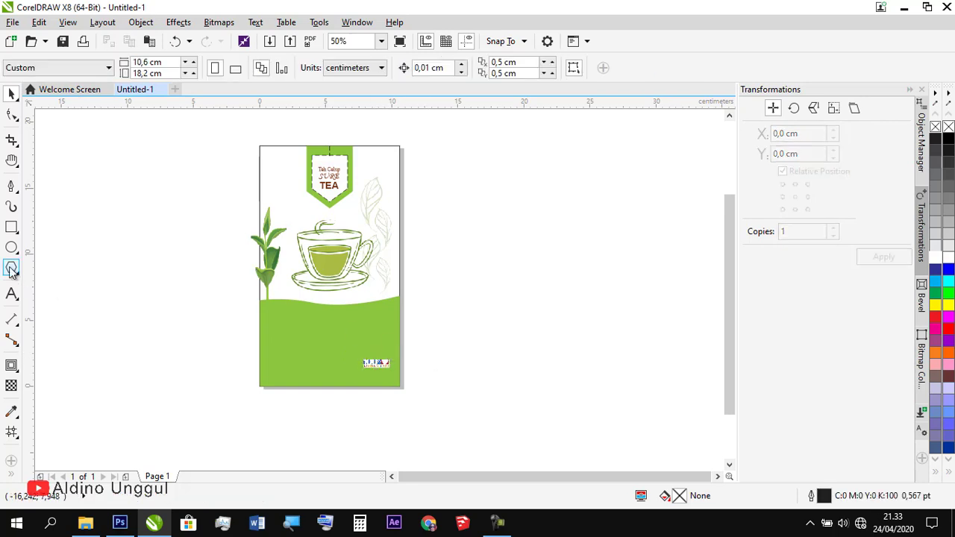
Add artistic text reading "Berat Bersih" on the green base in Calibri at 11 pt.
{"action": "left_click", "coordinate": [54, 162]}
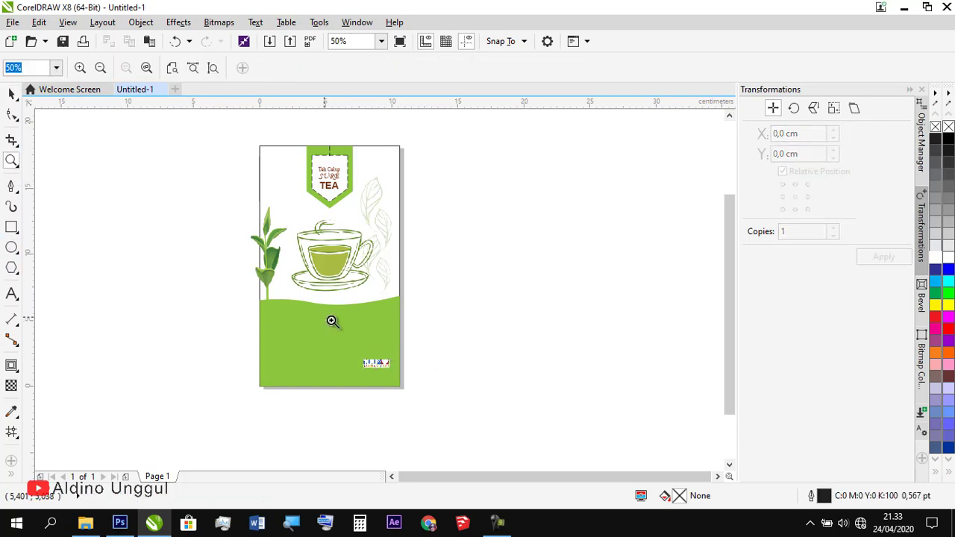
{"action": "left_click_drag", "start_coordinate": [234, 275], "coordinate": [426, 385]}
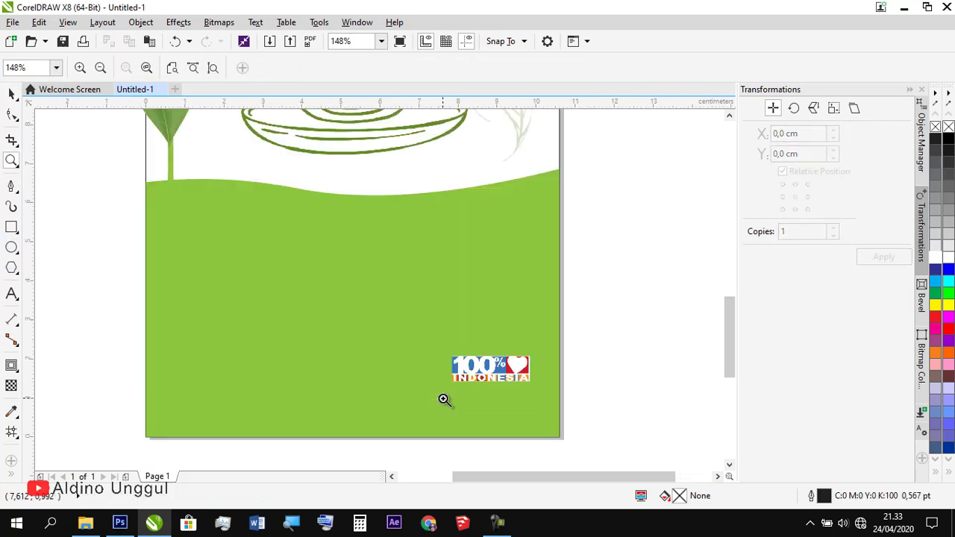
{"action": "left_click", "coordinate": [11, 294]}
{"action": "left_click", "coordinate": [235, 282]}
{"action": "left_click", "coordinate": [354, 68]}
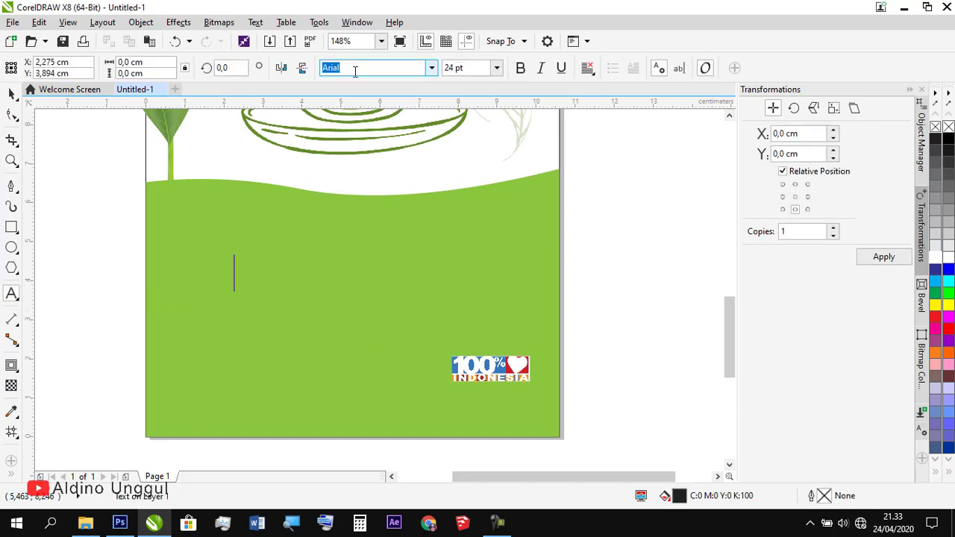
{"action": "type", "text": "Calibri"}
{"action": "key", "text": "Return"}
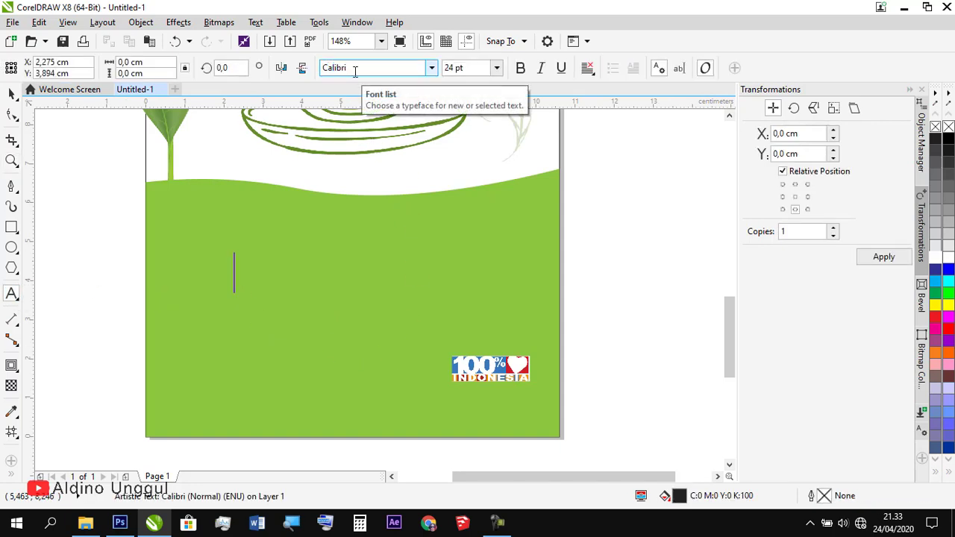
{"action": "key", "text": "Tab"}
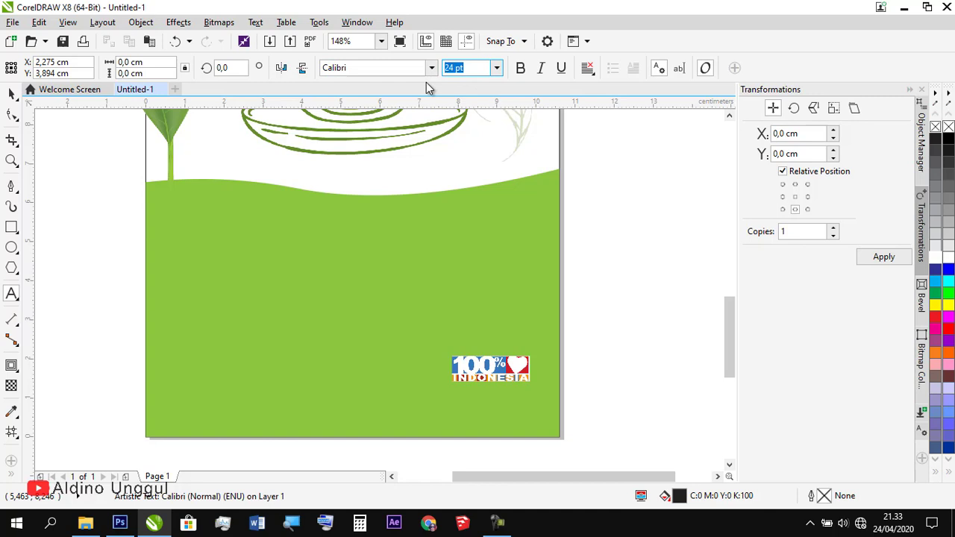
{"action": "type", "text": "12"}
{"action": "key", "text": "Return"}
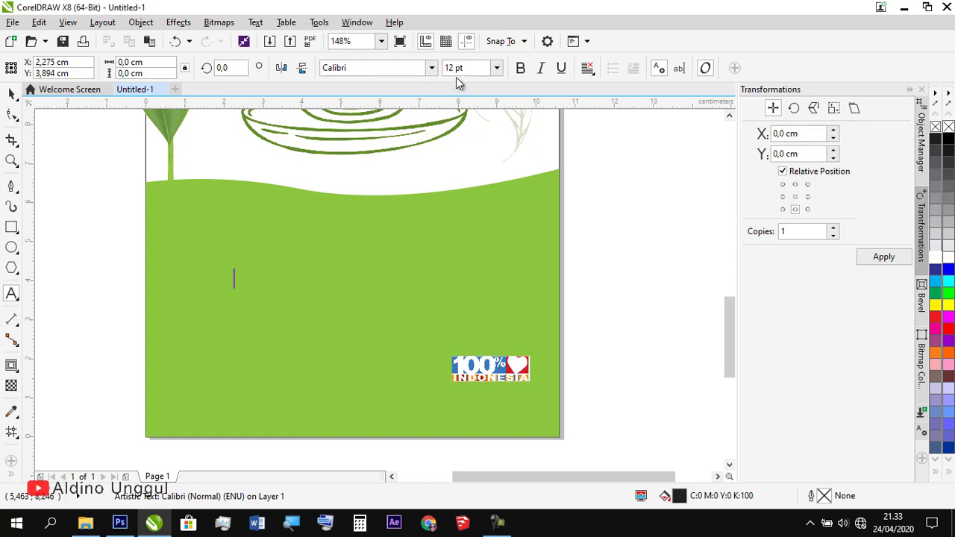
{"action": "left_click_drag", "start_coordinate": [473, 68], "coordinate": [438, 78]}
{"action": "type", "text": "11"}
{"action": "key", "text": "Return"}
{"action": "key", "text": "BackSpace"}
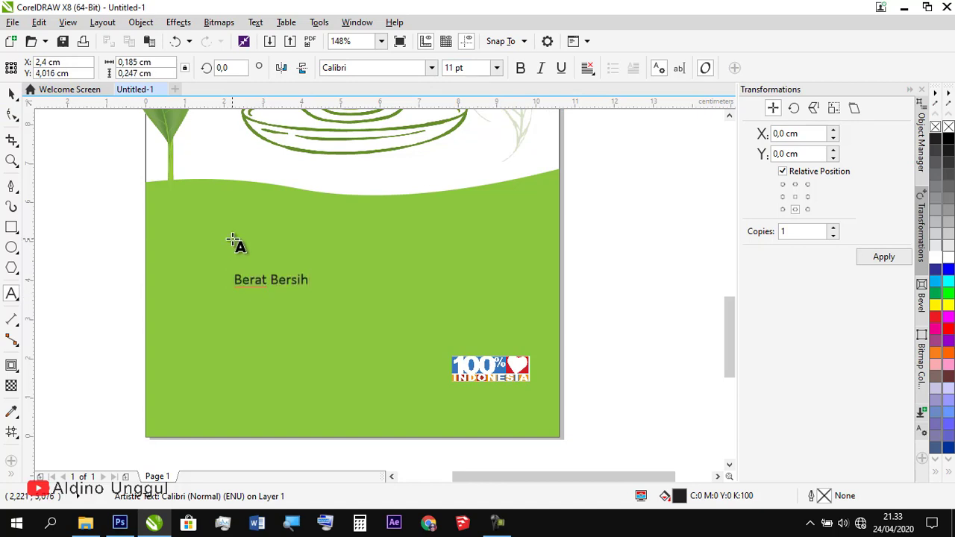
Replace the text with "Netto : 100 g" and move it near the page's lower left corner.
{"action": "key", "text": "ctrl+a"}
{"action": "type", "text": "N"}
{"action": "key", "text": "Escape"}
{"action": "left_click", "coordinate": [11, 93]}
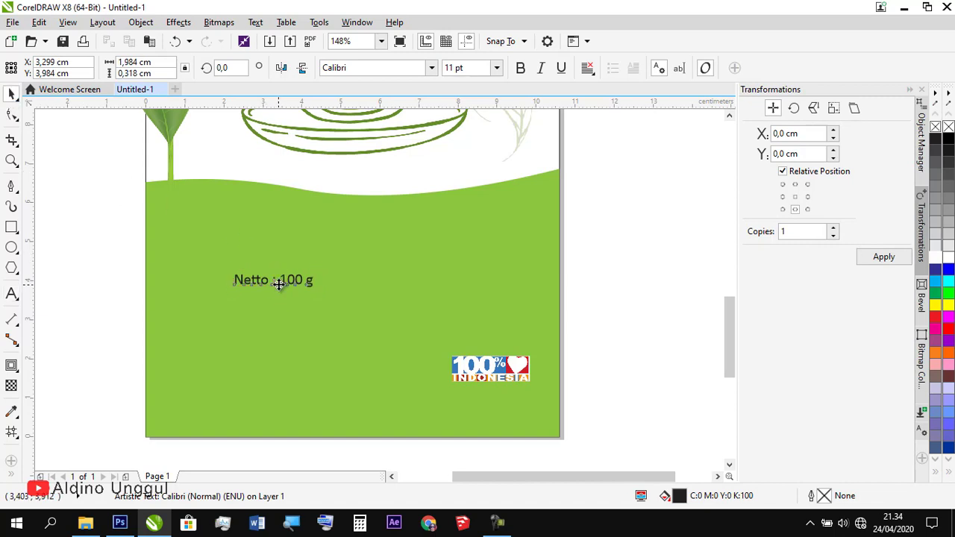
{"action": "left_click_drag", "start_coordinate": [278, 283], "coordinate": [213, 395]}
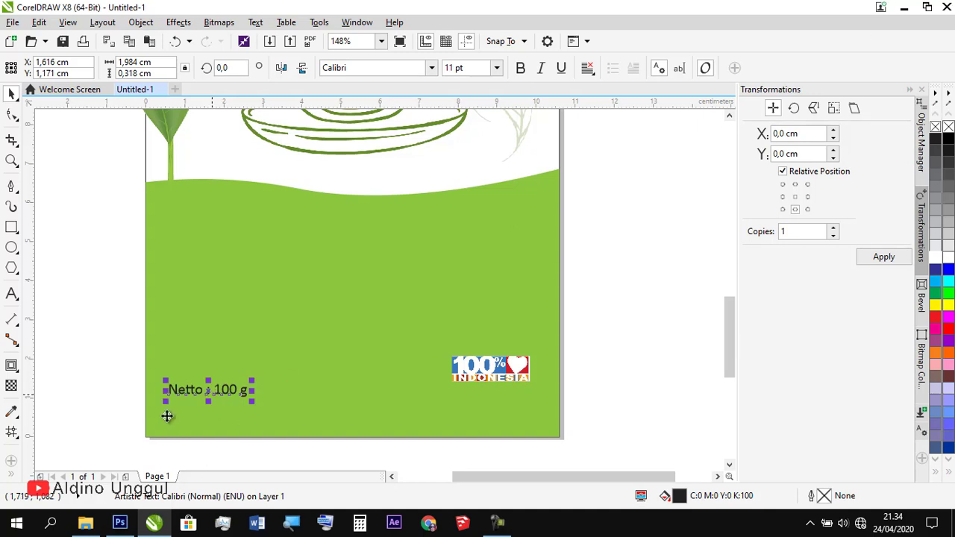
Duplicate the Netto text near the green base's upper left as 8 pt text reading "Komposisi :" and "Ekstrak daun teh hijau asli." on two lines.
{"action": "left_click_drag", "start_coordinate": [214, 398], "coordinate": [168, 238]}
{"action": "double_click", "coordinate": [206, 217]}
{"action": "key", "text": "ctrl+a"}
{"action": "type", "text": "Komposisi :"}
{"action": "key", "text": "Return"}
{"action": "type", "text": "berasal dari daun teh hija"}
{"action": "type", "text": "Ekstrak"}
{"action": "left_click", "coordinate": [11, 94]}
{"action": "left_click", "coordinate": [124, 226]}
Duplicate the composition text below it and rewrite it as "Cara Penyajian :" followed by preparation instructions from "siapkan air panas sebanyak 150 ml" to "siap di minum.".
{"action": "left_click_drag", "start_coordinate": [275, 229], "coordinate": [275, 268]}
{"action": "double_click", "coordinate": [276, 267]}
{"action": "key", "text": "ctrl+a"}
{"action": "type", "text": "Cara"}
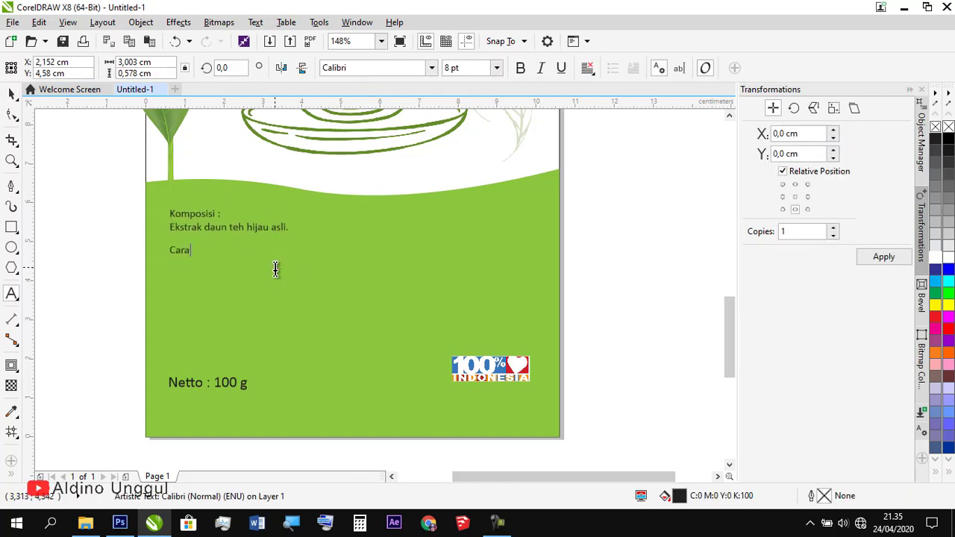
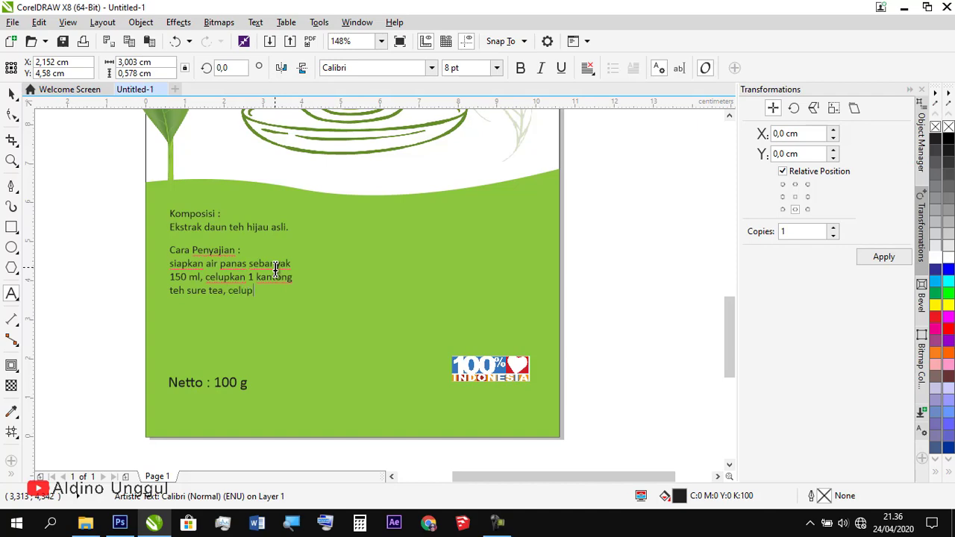
{"action": "type", "text": " hingga warna air berubah,"}
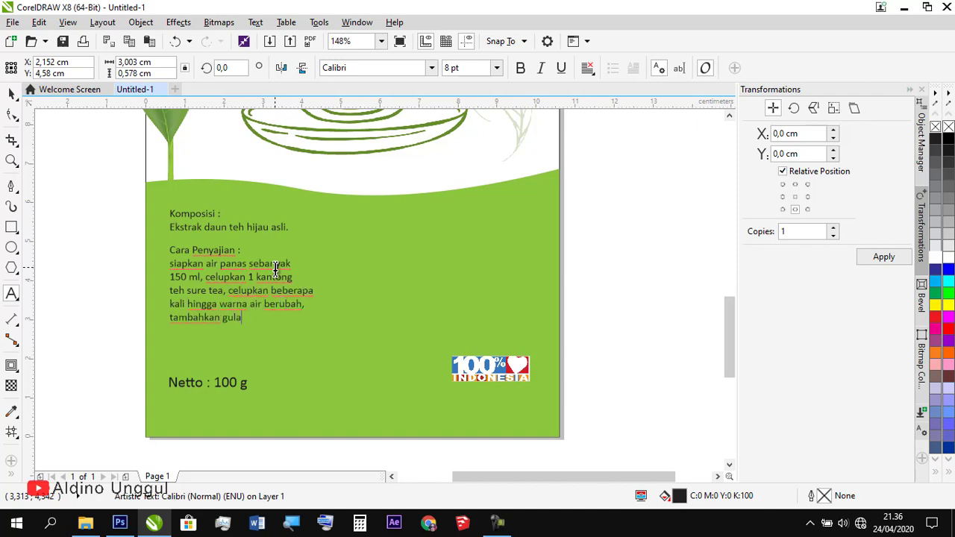
{"action": "type", "text": "p di minum."}
Cut the preparation instructions from under the "Cara Penyajian :" heading and place them in a separate text object.
{"action": "left_click", "coordinate": [12, 94]}
{"action": "left_click_drag", "start_coordinate": [170, 263], "coordinate": [317, 334]}
{"action": "right_click", "coordinate": [282, 298]}
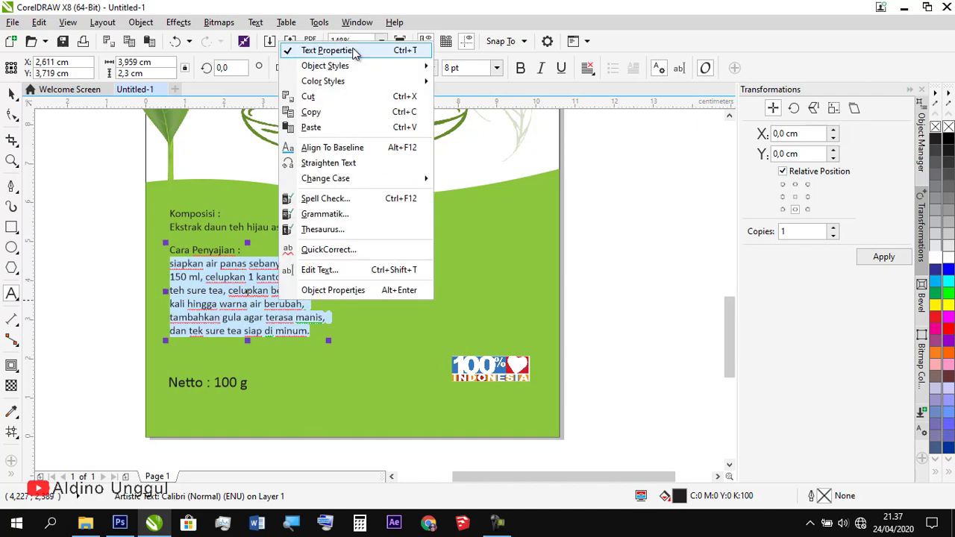
{"action": "left_click", "coordinate": [309, 96]}
{"action": "type", "text": "siapkan air panas sebanyak 150 ml, celupkan 1 kantong teh sure tea, celupkan beberapa kali hingga warna air berubah, tambahkan gula agar terasa manis, dan tek sure tea siap di minum."}
Justify the preparation paragraph and move the Netto text up close beneath it.
{"action": "left_click", "coordinate": [588, 68]}
{"action": "left_click", "coordinate": [629, 164]}
{"action": "left_click_drag", "start_coordinate": [248, 299], "coordinate": [248, 296]}
{"action": "left_click_drag", "start_coordinate": [204, 384], "coordinate": [204, 367]}
Duplicate the composition text on the right of the green base and rewrite it as "Di Poduksi Oleh : Pt. Baru Aja Muncul, DImana Aja".
{"action": "left_click_drag", "start_coordinate": [187, 227], "coordinate": [457, 227]}
{"action": "key", "text": "ctrl+a"}
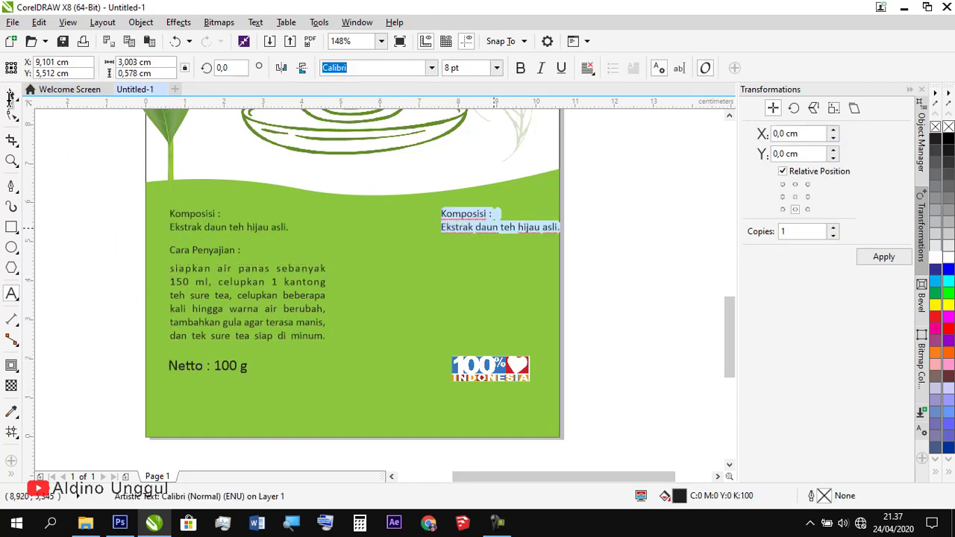
{"action": "left_click", "coordinate": [12, 94]}
{"action": "key", "text": "Delete"}
{"action": "left_click_drag", "start_coordinate": [187, 228], "coordinate": [441, 227]}
{"action": "type", "text": "Di Poduksi Oleh : Pt. Baru A"}
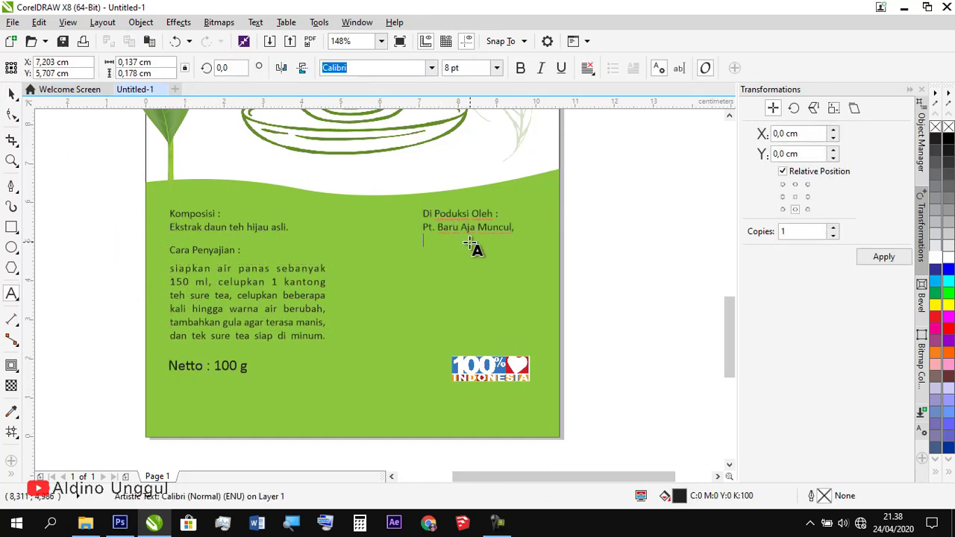
{"action": "type", "text": "ja"}
{"action": "key", "text": "Escape"}
Move the 100% Indonesia logo up beneath the producer text.
{"action": "left_click", "coordinate": [526, 380]}
{"action": "left_click_drag", "start_coordinate": [526, 380], "coordinate": [556, 331]}
{"action": "key", "text": "Escape"}
Draw a small rectangle beside the page, size it to 1 × 0,3 cm and place it below the 100% Indonesia logo.
{"action": "left_click", "coordinate": [11, 227]}
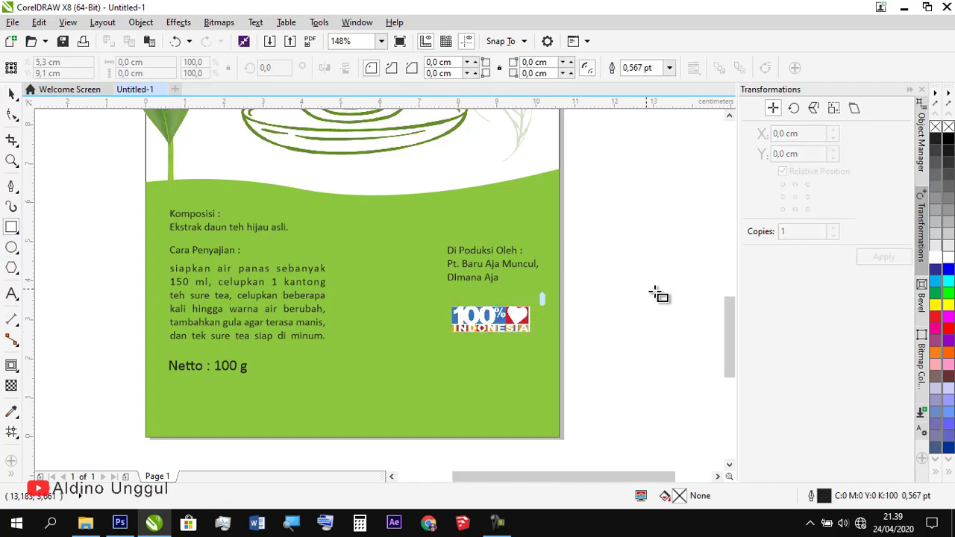
{"action": "left_click_drag", "start_coordinate": [576, 267], "coordinate": [609, 287]}
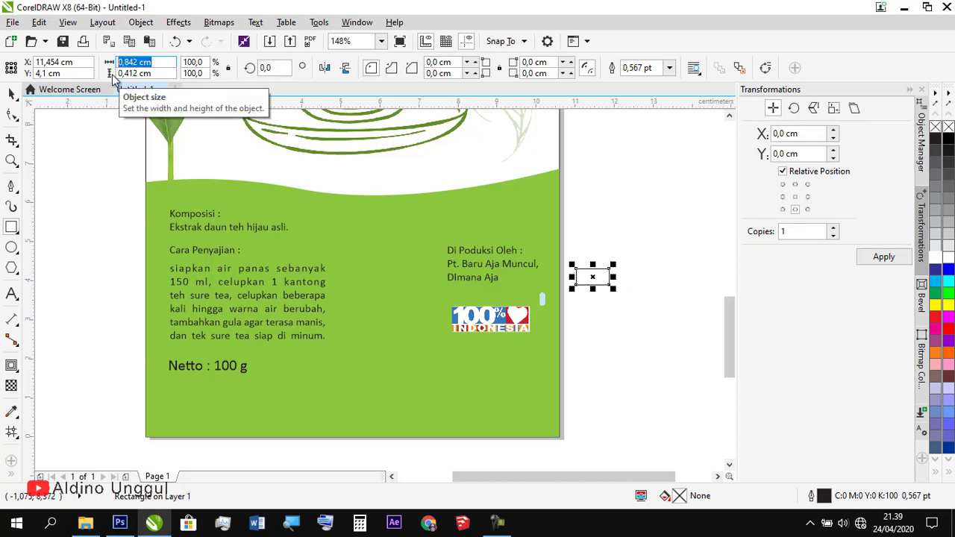
{"action": "type", "text": "1"}
{"action": "key", "text": "Tab"}
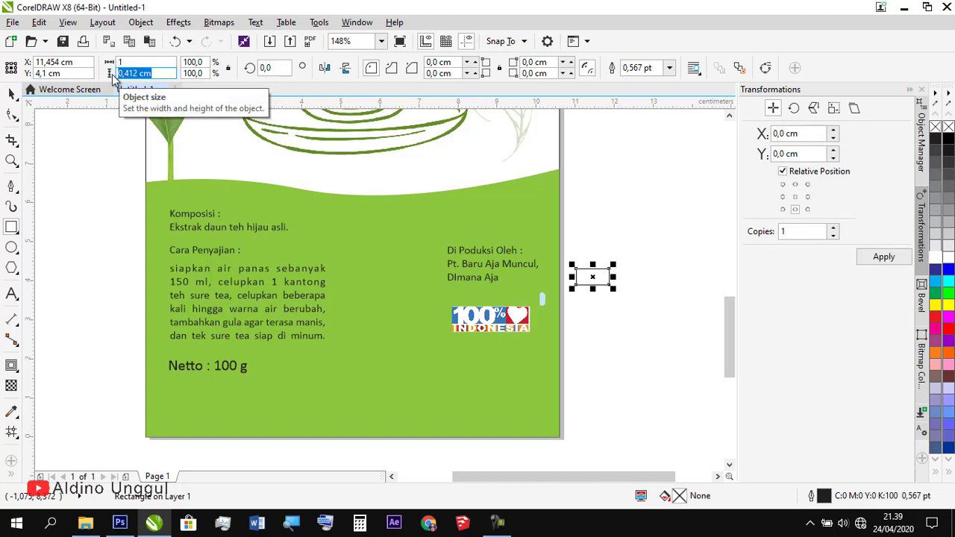
{"action": "type", "text": ",3"}
{"action": "key", "text": "Return"}
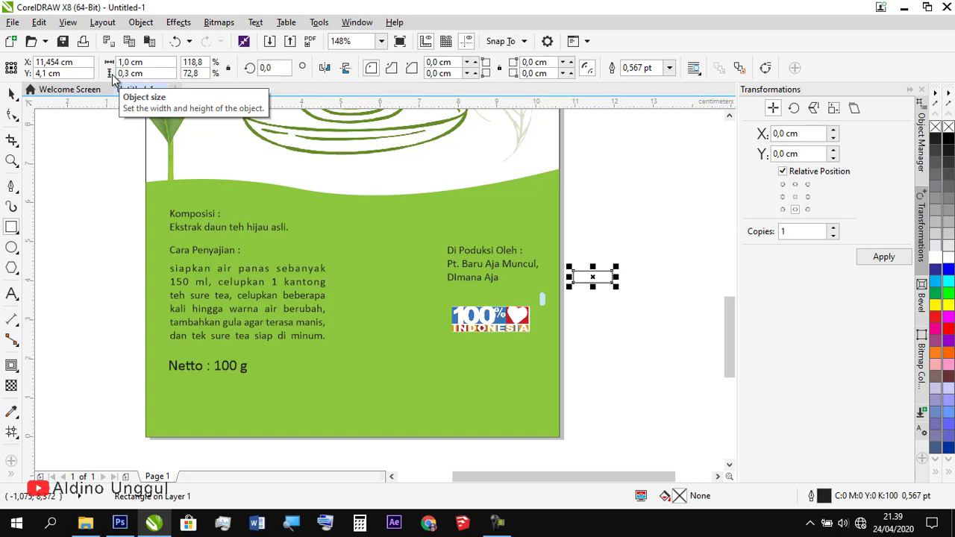
{"action": "left_click", "coordinate": [11, 95]}
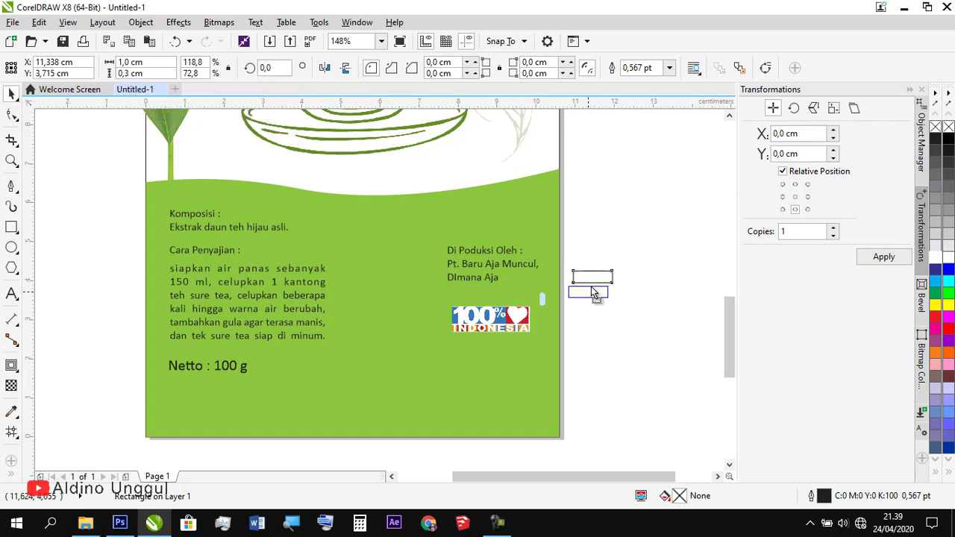
{"action": "left_click_drag", "start_coordinate": [595, 294], "coordinate": [473, 354]}
Copy the rectangle at 1 cm horizontal offsets into a row of three, shift it slightly left, and copy the row 0,3 cm downward.
{"action": "left_click", "coordinate": [807, 197]}
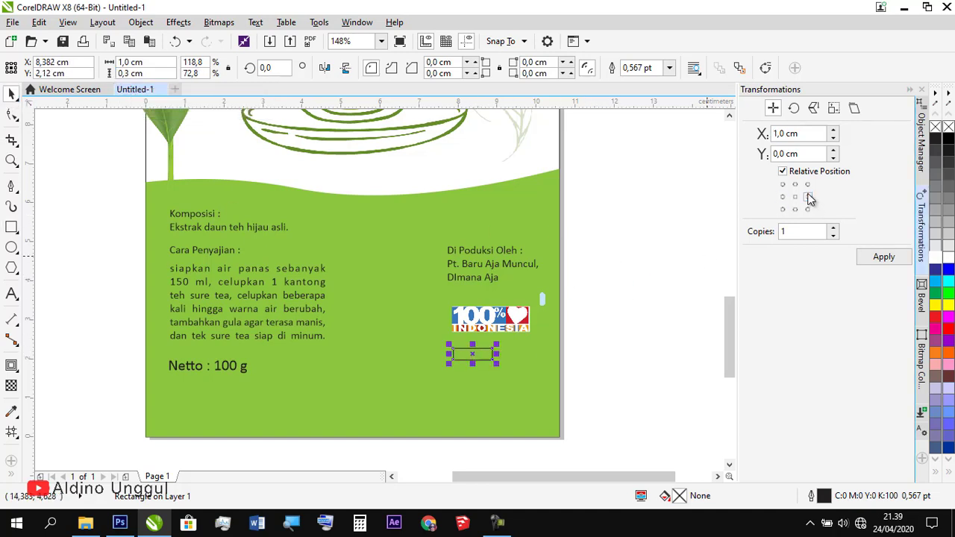
{"action": "left_click", "coordinate": [868, 257]}
{"action": "left_click_drag", "start_coordinate": [611, 402], "coordinate": [422, 340]}
{"action": "left_click_drag", "start_coordinate": [481, 360], "coordinate": [469, 360]}
{"action": "left_click_drag", "start_coordinate": [469, 360], "coordinate": [469, 382]}
{"action": "key", "text": "ctrl+z"}
{"action": "left_click", "coordinate": [795, 210]}
{"action": "left_click", "coordinate": [884, 258]}
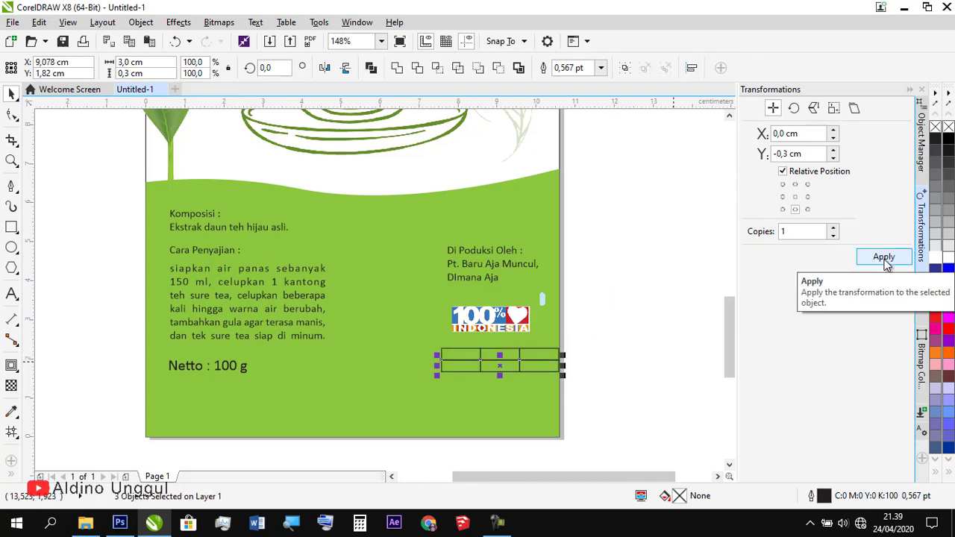
Complete a 3 × 1 cm white grid with three upper cells above two rows of six, and move it toward the page's lower right corner.
{"action": "left_click_drag", "start_coordinate": [592, 405], "coordinate": [414, 352]}
{"action": "left_click", "coordinate": [807, 197]}
{"action": "left_click", "coordinate": [865, 257]}
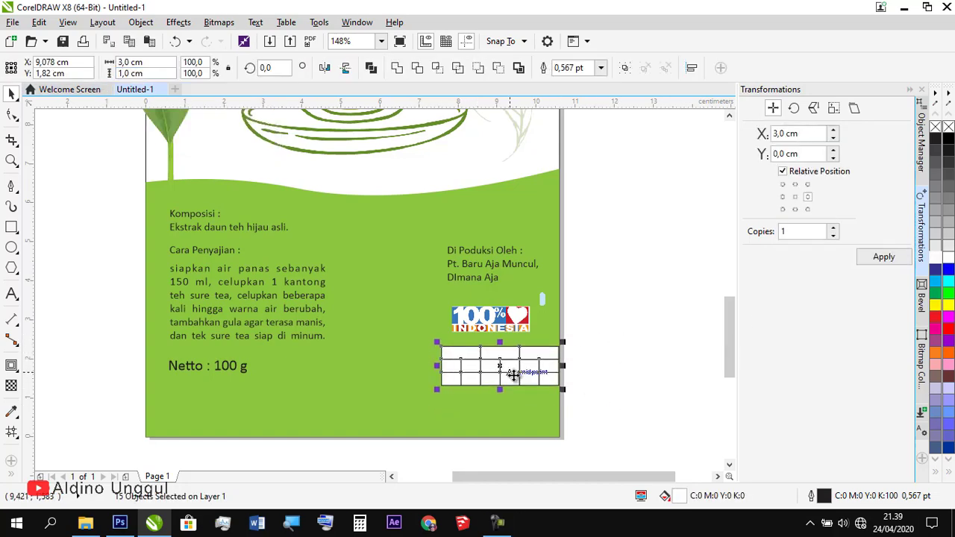
{"action": "left_click_drag", "start_coordinate": [513, 374], "coordinate": [497, 399]}
Set the 100% Indonesia logo's width to 3 cm, move it just above the grid and align their right edges.
{"action": "left_click", "coordinate": [502, 317]}
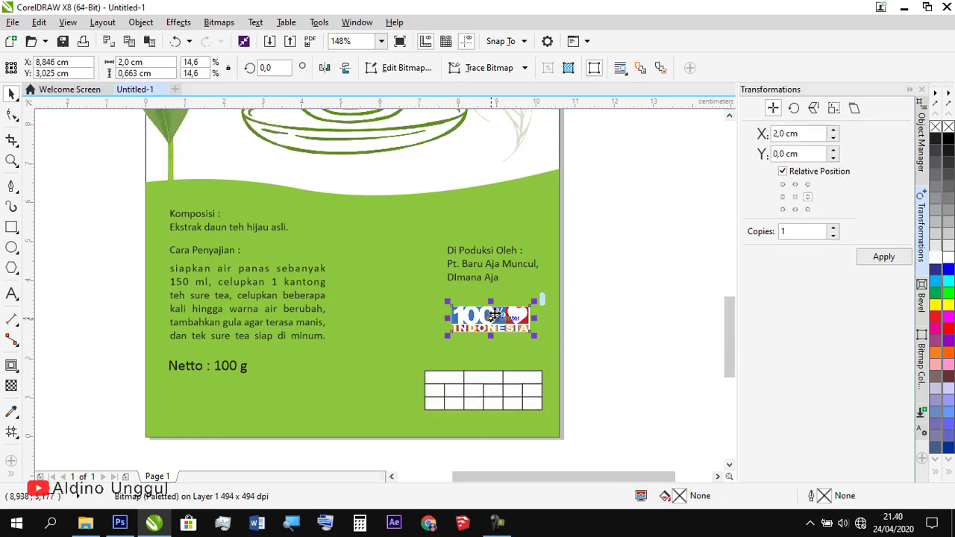
{"action": "double_click", "coordinate": [135, 62]}
{"action": "type", "text": "3"}
{"action": "key", "text": "Return"}
{"action": "left_click_drag", "start_coordinate": [498, 320], "coordinate": [499, 346]}
{"action": "left_click", "coordinate": [533, 382], "text": "shift"}
{"action": "key", "text": "r"}
{"action": "key", "text": "Escape"}
{"action": "key", "text": "z"}
{"action": "left_click_drag", "start_coordinate": [405, 280], "coordinate": [601, 425]}
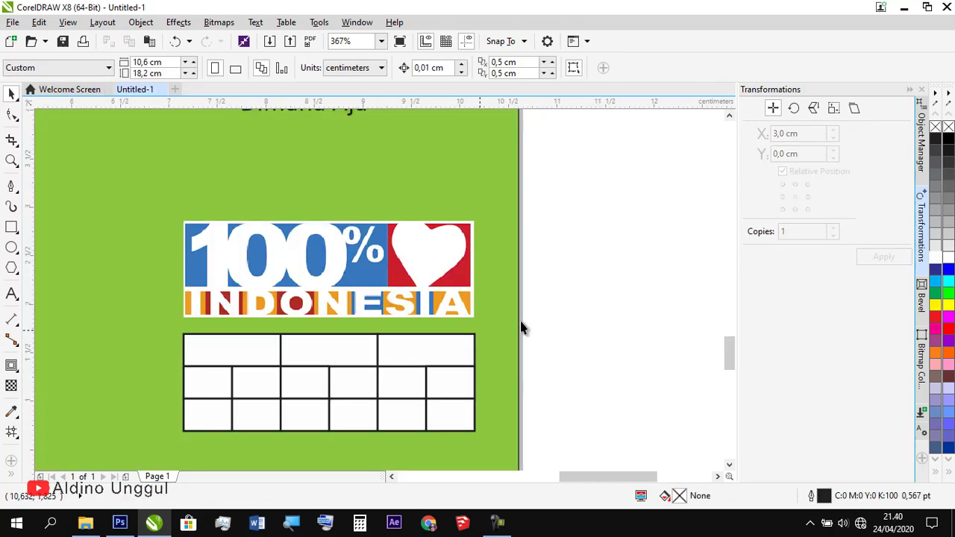
Add the text "2020" in 8 pt and centre it in the first upper cell of the grid.
{"action": "left_click", "coordinate": [11, 293]}
{"action": "left_click", "coordinate": [98, 352]}
{"action": "type", "text": "2020"}
{"action": "left_click", "coordinate": [11, 95]}
{"action": "left_click_drag", "start_coordinate": [457, 68], "coordinate": [419, 80]}
{"action": "type", "text": "11"}
{"action": "key", "text": "Return"}
{"action": "type", "text": "8"}
{"action": "key", "text": "Return"}
{"action": "left_click", "coordinate": [241, 342], "text": "shift"}
Copy the year into the other two upper cells and change the copies to 2021 and 2022.
{"action": "left_click_drag", "start_coordinate": [141, 341], "coordinate": [448, 351]}
{"action": "type", "text": "ce1"}
{"action": "double_click", "coordinate": [452, 352]}
{"action": "type", "text": "2"}
{"action": "left_click", "coordinate": [12, 95]}
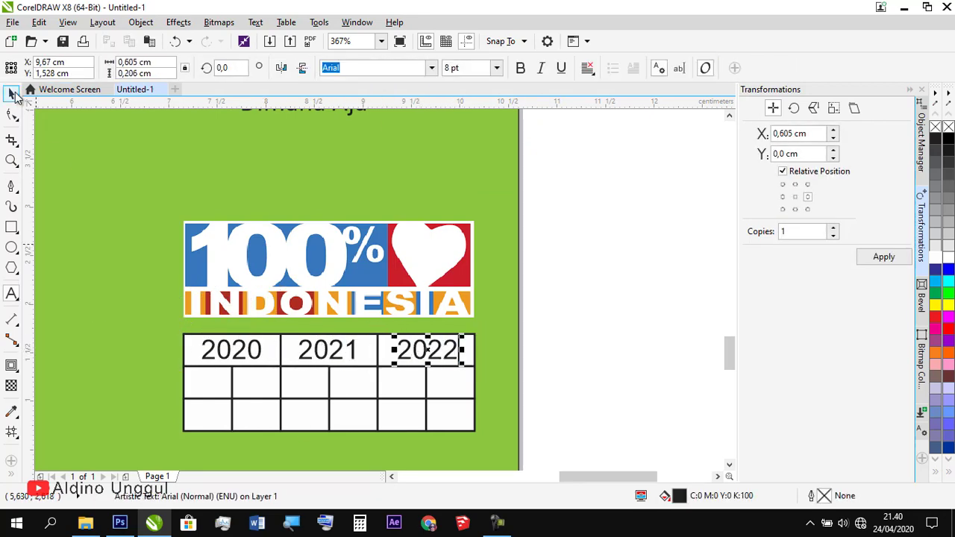
Copy the year 2020 into the first middle-row cell, change it to 1 and centre it in the cell.
{"action": "left_click_drag", "start_coordinate": [231, 350], "coordinate": [231, 384]}
{"action": "left_click", "coordinate": [196, 386], "text": "shift"}
{"action": "double_click", "coordinate": [218, 386]}
{"action": "type", "text": "1"}
{"action": "left_click", "coordinate": [12, 95]}
{"action": "left_click", "coordinate": [121, 252], "text": "shift"}
{"action": "key", "text": "c"}
Copy the 1 across the middle row and change the copies in the second and third cells to 2 and 3.
{"action": "left_click", "coordinate": [212, 271]}
{"action": "left_click", "coordinate": [400, 273], "text": "shift"}
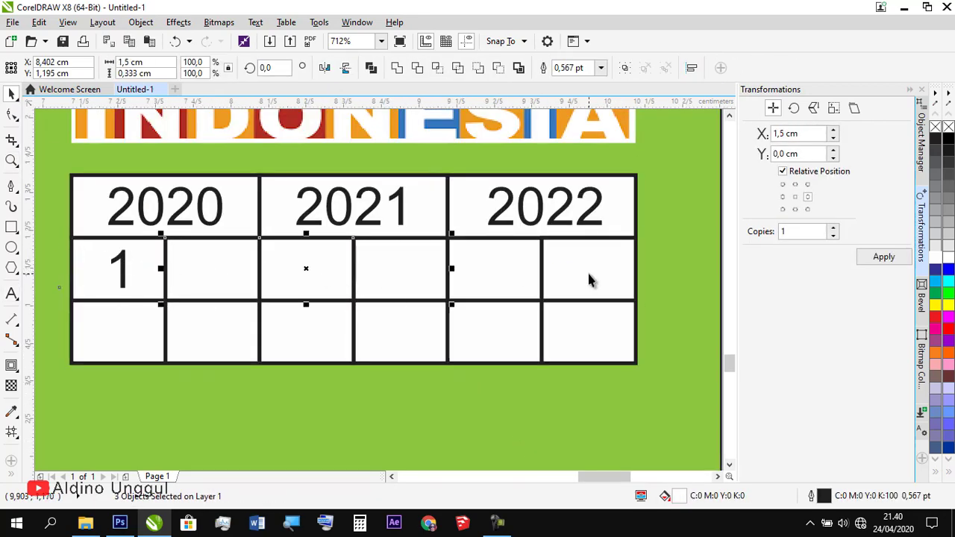
{"action": "left_click_drag", "start_coordinate": [120, 269], "coordinate": [400, 270]}
{"action": "double_click", "coordinate": [219, 270]}
{"action": "type", "text": "2"}
{"action": "double_click", "coordinate": [314, 271]}
{"action": "type", "text": "3"}
{"action": "left_click", "coordinate": [11, 95]}
Fill the remaining middle-row cells with the numbers 4, 5 and 6, each centred in its cell.
{"action": "double_click", "coordinate": [407, 270]}
{"action": "type", "text": "4"}
{"action": "left_click", "coordinate": [11, 95]}
{"action": "left_click", "coordinate": [11, 95]}
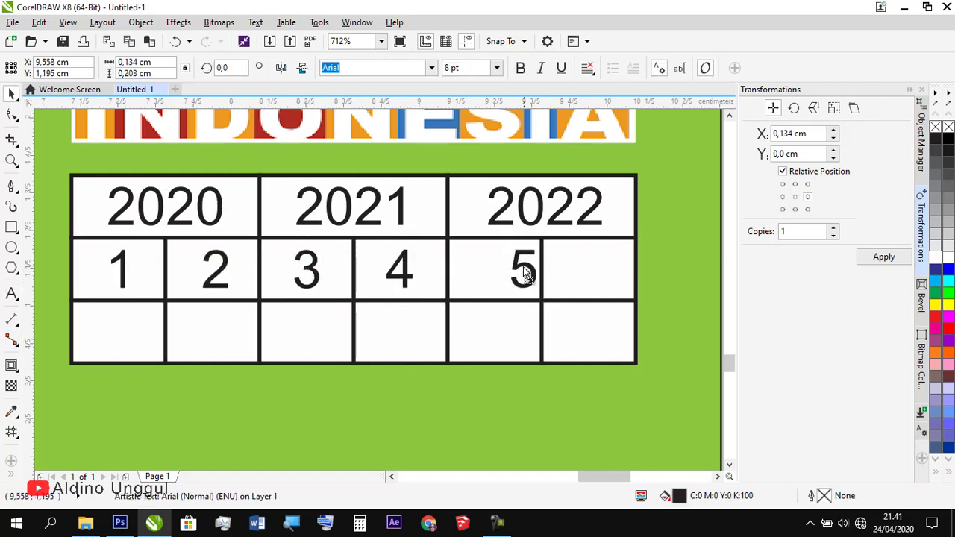
{"action": "left_click_drag", "start_coordinate": [523, 273], "coordinate": [588, 274]}
{"action": "double_click", "coordinate": [591, 271]}
{"action": "type", "text": "6"}
{"action": "left_click", "coordinate": [11, 95]}
Copy numbers into the first two cells of the grid's lowest row and change them to 7 and 8.
{"action": "left_click_drag", "start_coordinate": [120, 269], "coordinate": [247, 335]}
{"action": "double_click", "coordinate": [121, 331]}
{"action": "type", "text": "7"}
{"action": "double_click", "coordinate": [220, 322]}
{"action": "double_click", "coordinate": [220, 322]}
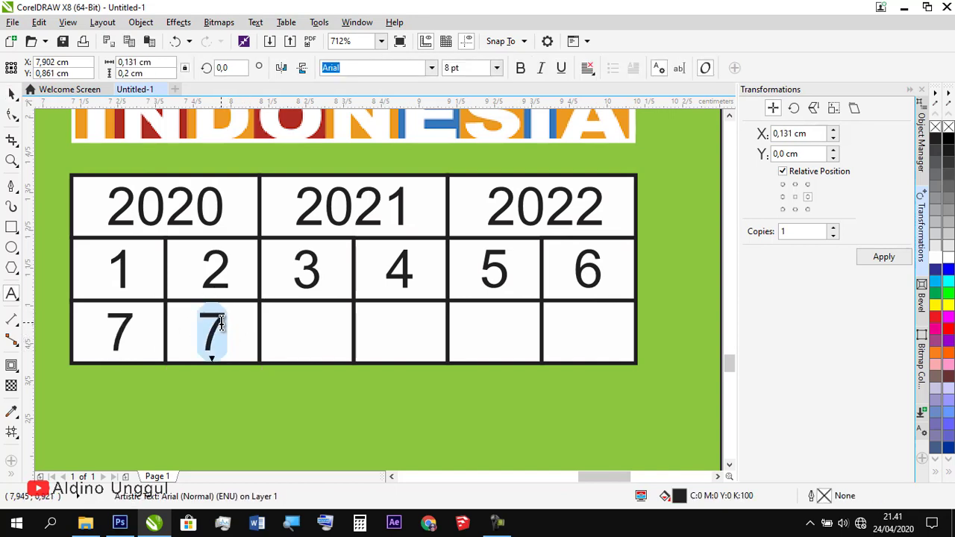
{"action": "type", "text": "8"}
{"action": "left_click", "coordinate": [11, 95]}
Copy the number into the third and fourth cells of the lowest row and change the copies to 9 and 10.
{"action": "left_click_drag", "start_coordinate": [213, 328], "coordinate": [295, 332]}
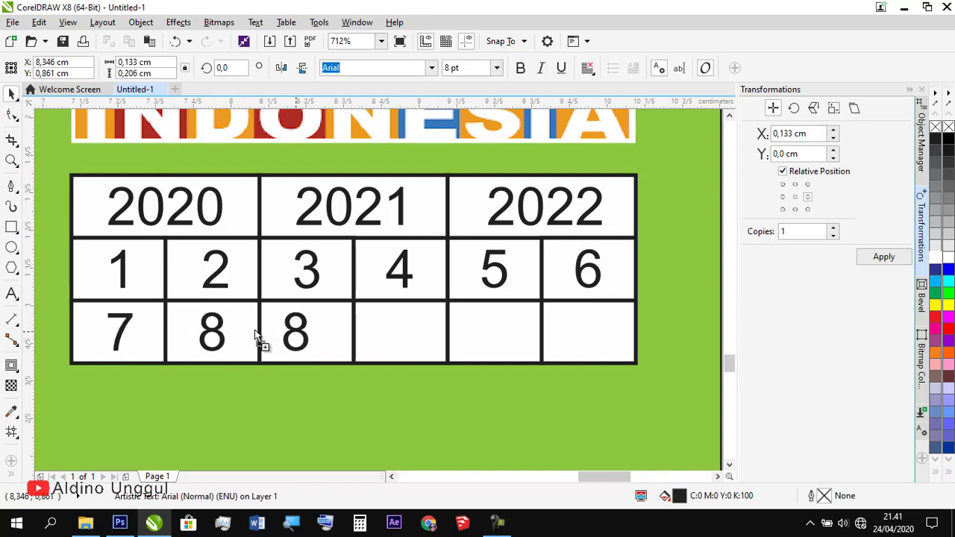
{"action": "double_click", "coordinate": [339, 338]}
{"action": "double_click", "coordinate": [311, 333]}
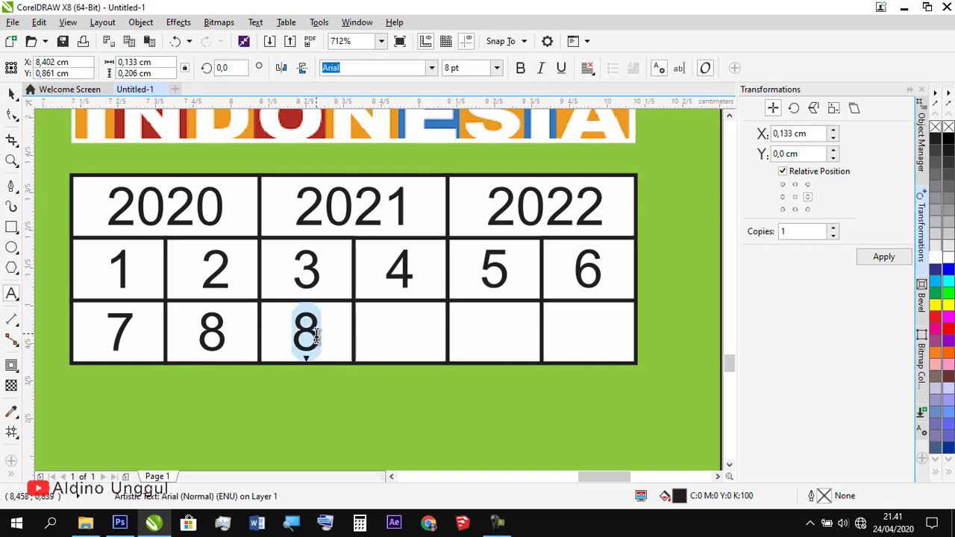
{"action": "type", "text": "9"}
{"action": "left_click", "coordinate": [11, 95]}
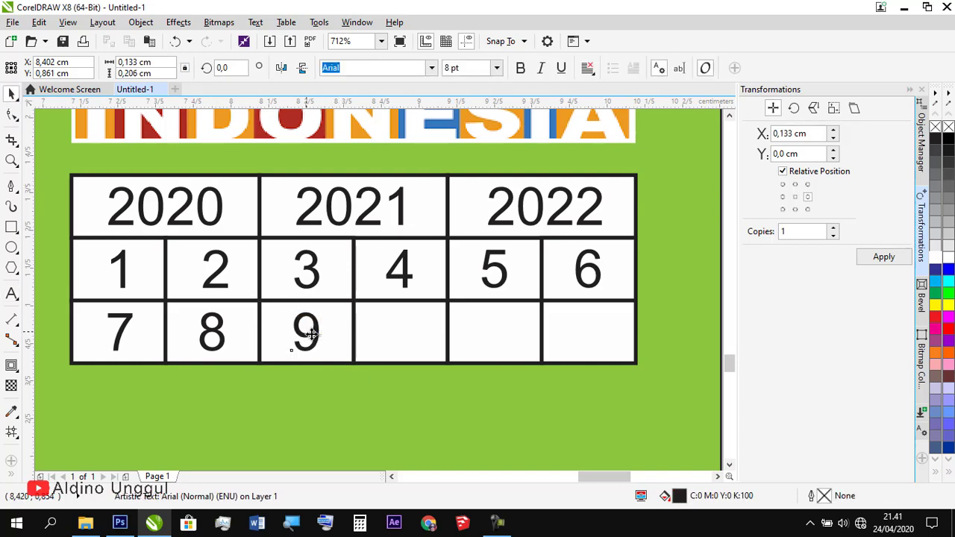
{"action": "left_click_drag", "start_coordinate": [292, 341], "coordinate": [416, 335]}
{"action": "double_click", "coordinate": [416, 335]}
{"action": "double_click", "coordinate": [400, 332]}
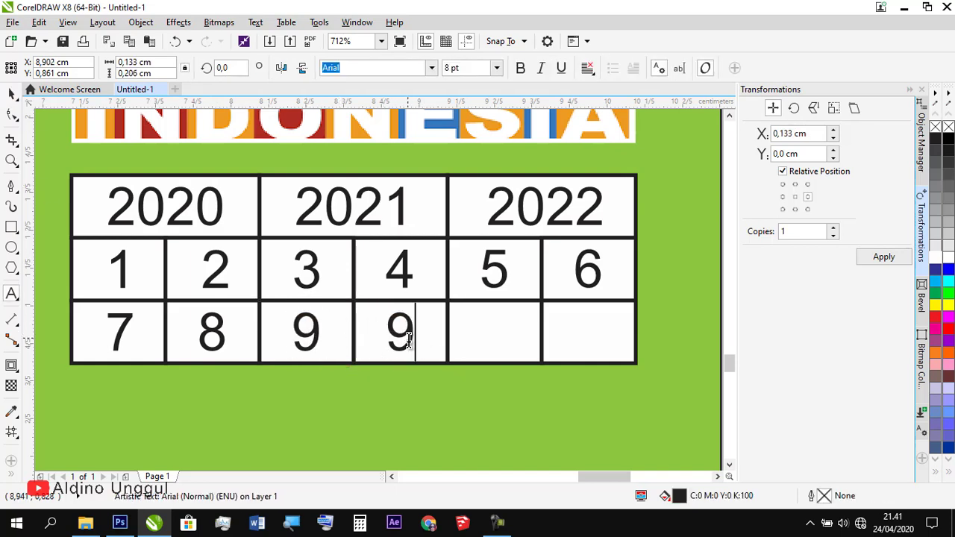
{"action": "type", "text": "10"}
{"action": "left_click", "coordinate": [11, 95]}
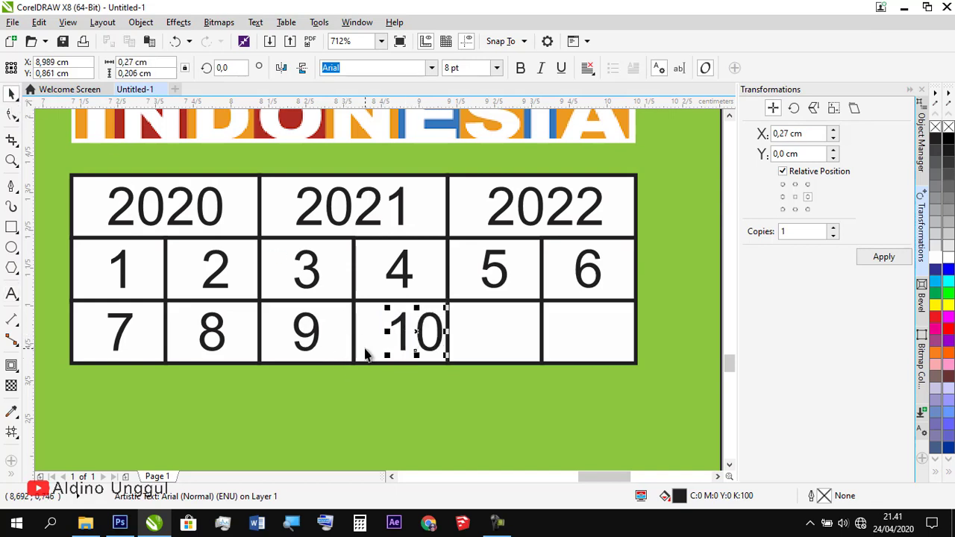
Centre the 10 in its cell, copy it into the fifth cell, change the copy to 11 and centre it.
{"action": "left_click_drag", "start_coordinate": [371, 330], "coordinate": [447, 328]}
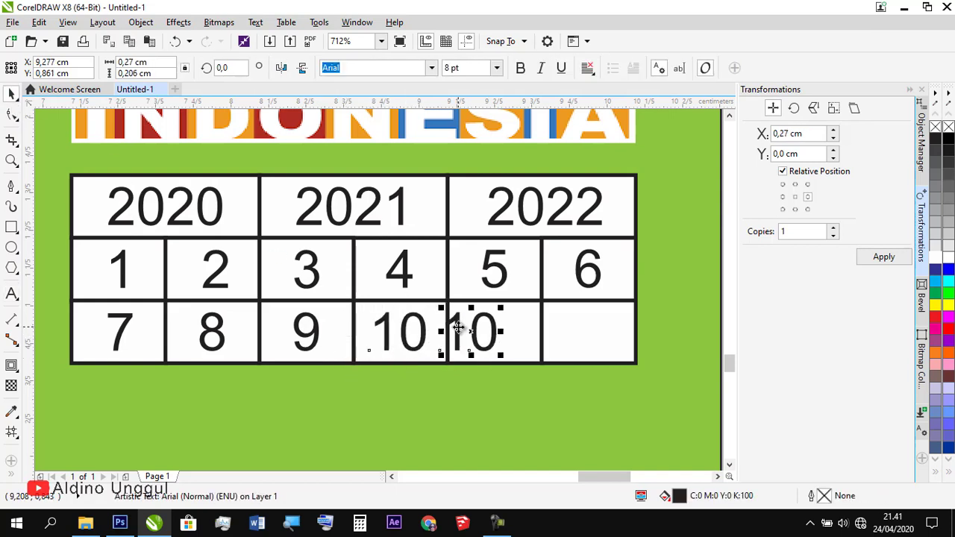
{"action": "double_click", "coordinate": [470, 331]}
{"action": "double_click", "coordinate": [470, 330]}
{"action": "type", "text": "11"}
{"action": "left_click", "coordinate": [11, 95]}
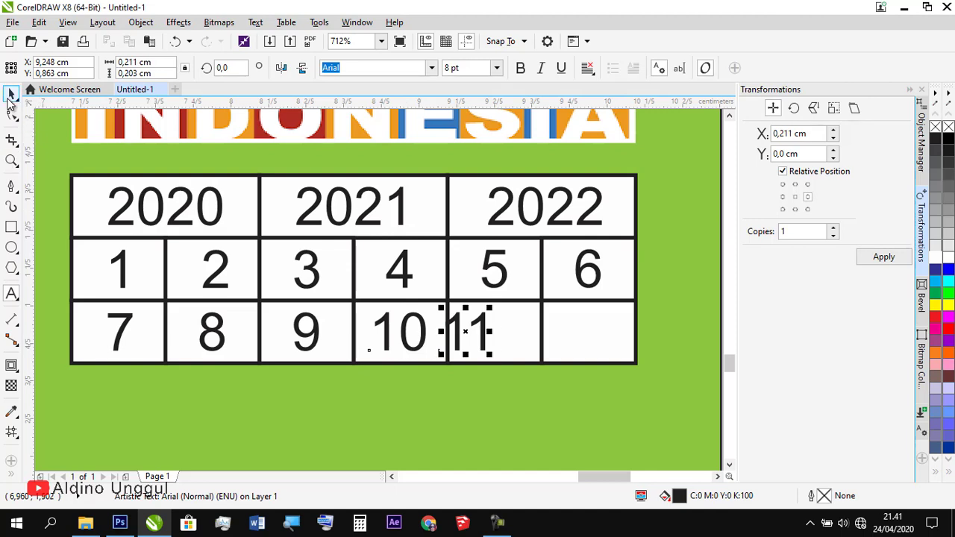
{"action": "left_click", "coordinate": [523, 337]}
{"action": "left_click", "coordinate": [507, 342]}
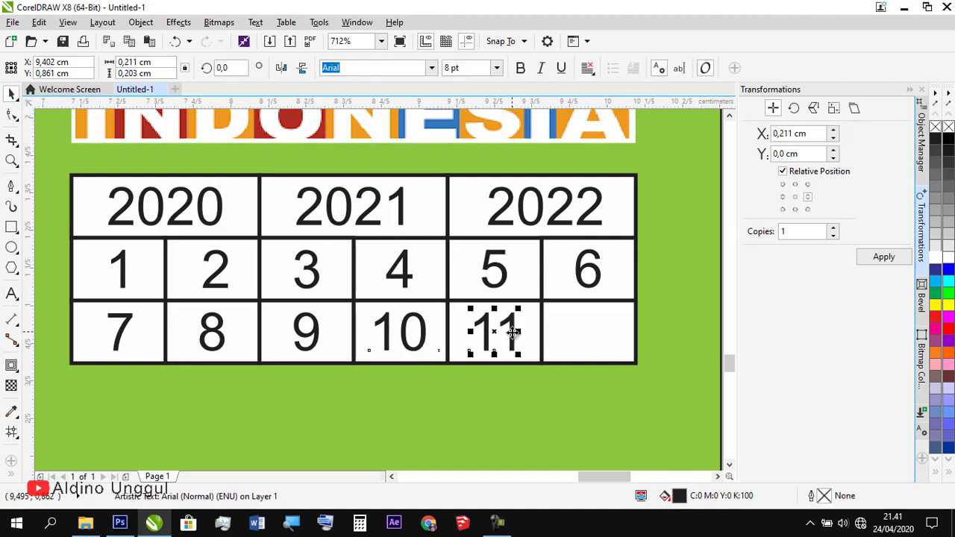
Copy the 11 into the last cell of the lowest row, change it to 12 and centre it there.
{"action": "left_click_drag", "start_coordinate": [513, 333], "coordinate": [607, 341]}
{"action": "double_click", "coordinate": [606, 341]}
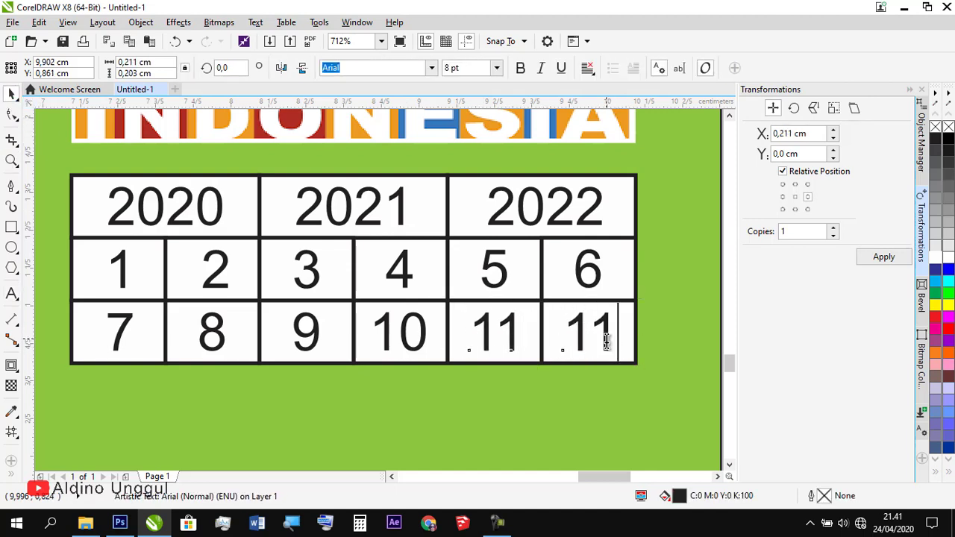
{"action": "double_click", "coordinate": [606, 341]}
{"action": "type", "text": "12"}
{"action": "left_click", "coordinate": [11, 95]}
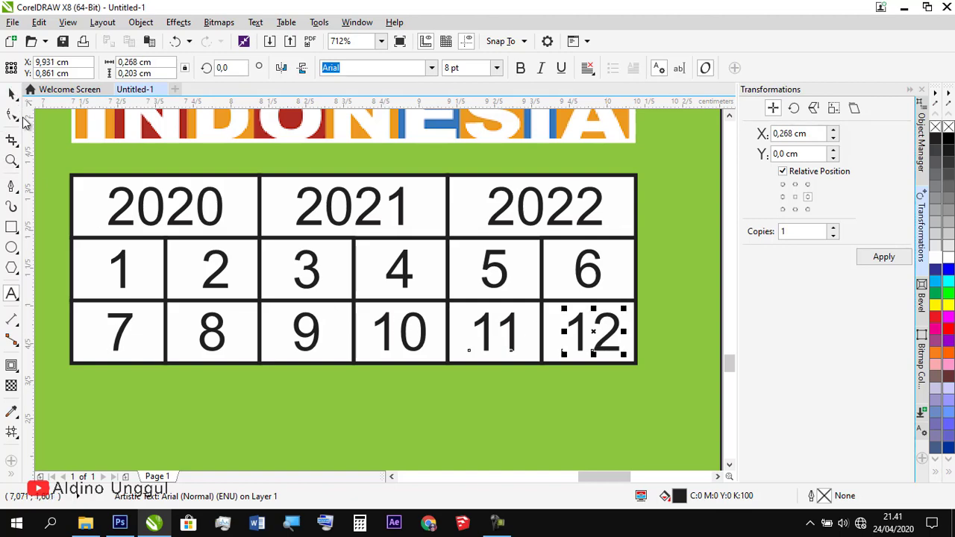
{"action": "left_click", "coordinate": [559, 311], "text": "shift"}
Group all the cells and numbers of the date grid into one object.
{"action": "key", "text": "z"}
{"action": "right_click", "coordinate": [462, 323]}
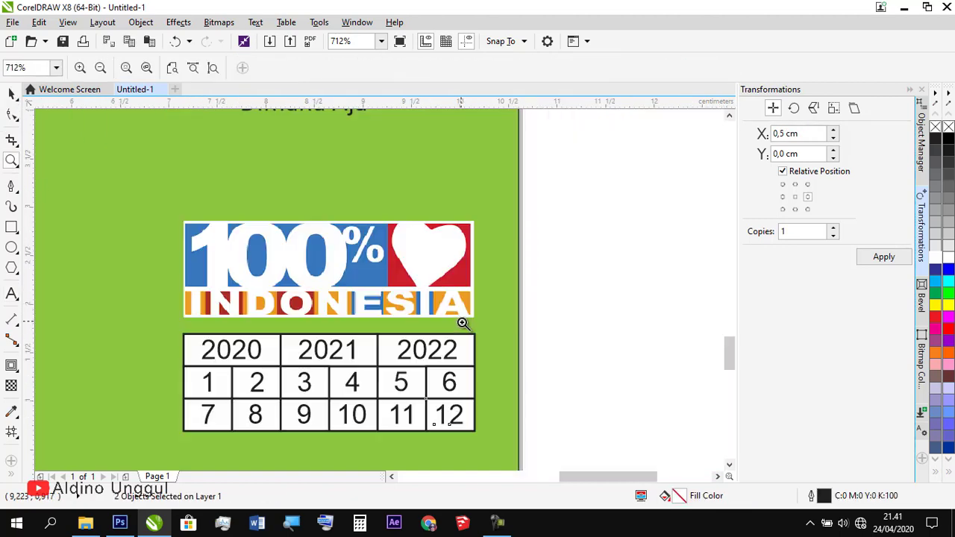
{"action": "key", "text": "space"}
{"action": "left_click_drag", "start_coordinate": [569, 450], "coordinate": [97, 332]}
{"action": "right_click", "coordinate": [250, 381]}
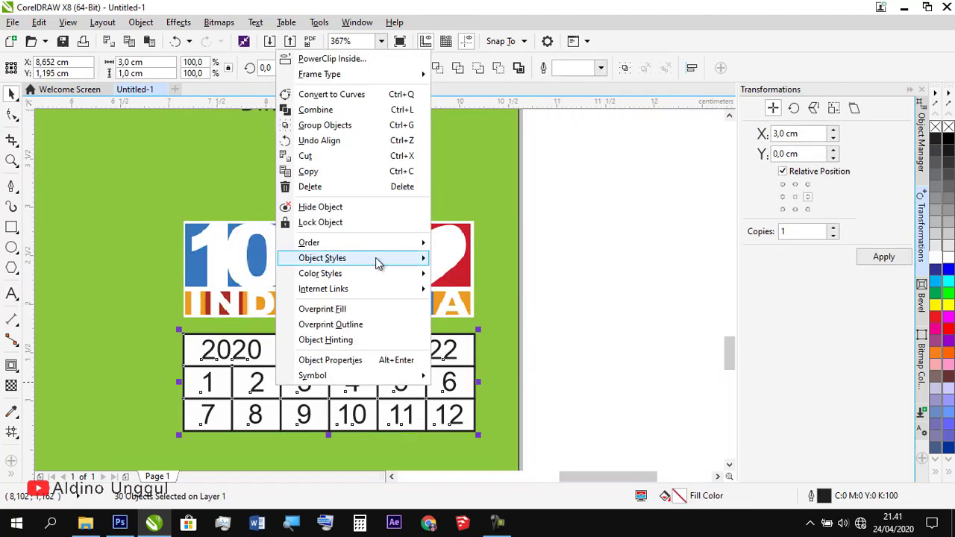
{"action": "left_click", "coordinate": [365, 125]}
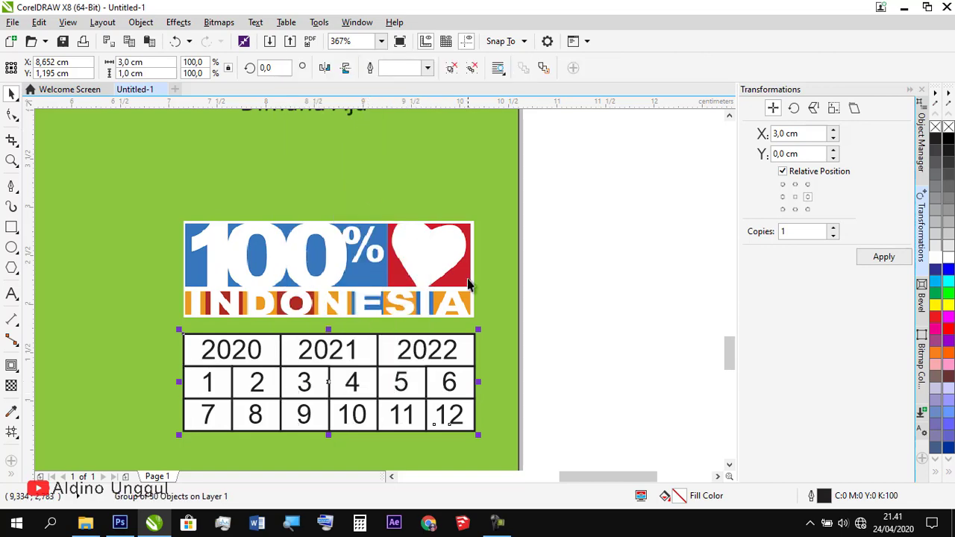
{"action": "left_click", "coordinate": [545, 362]}
Shift the 100% Indonesia logo and the date grid together slightly left, away from the page edge.
{"action": "key", "text": "z"}
{"action": "right_click", "coordinate": [381, 335]}
{"action": "key", "text": "space"}
{"action": "left_click", "coordinate": [481, 401]}
{"action": "left_click", "coordinate": [485, 343], "text": "shift"}
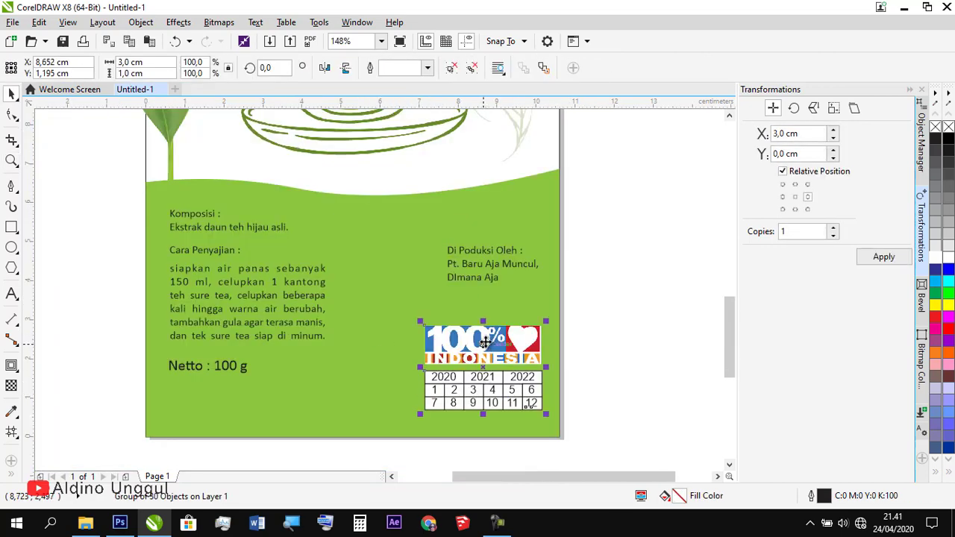
{"action": "key", "text": "Left"}
Shift the "Di Poduksi Oleh" text left and align its right edge with the date grid.
{"action": "left_click", "coordinate": [490, 271]}
{"action": "key", "text": "Left"}
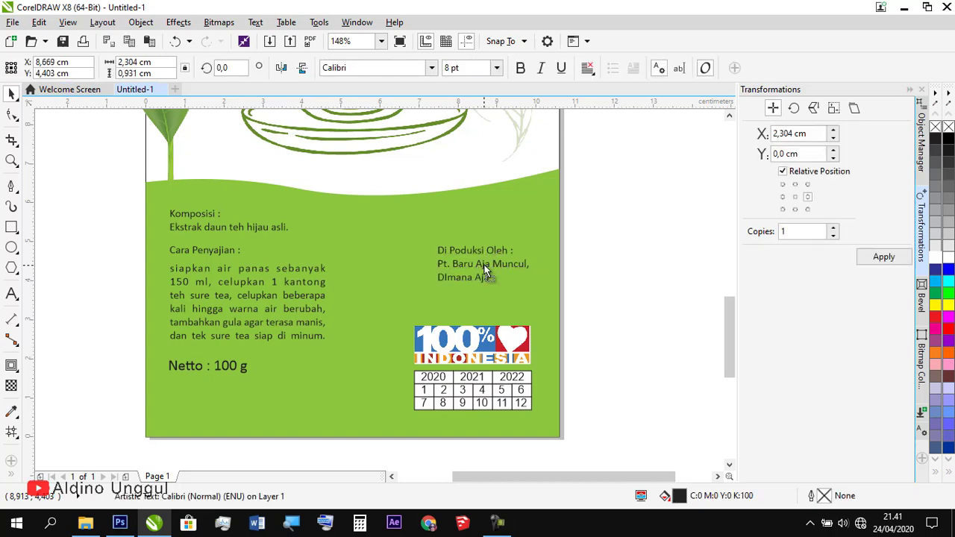
{"action": "left_click_drag", "start_coordinate": [485, 272], "coordinate": [487, 272]}
{"action": "left_click", "coordinate": [592, 333]}
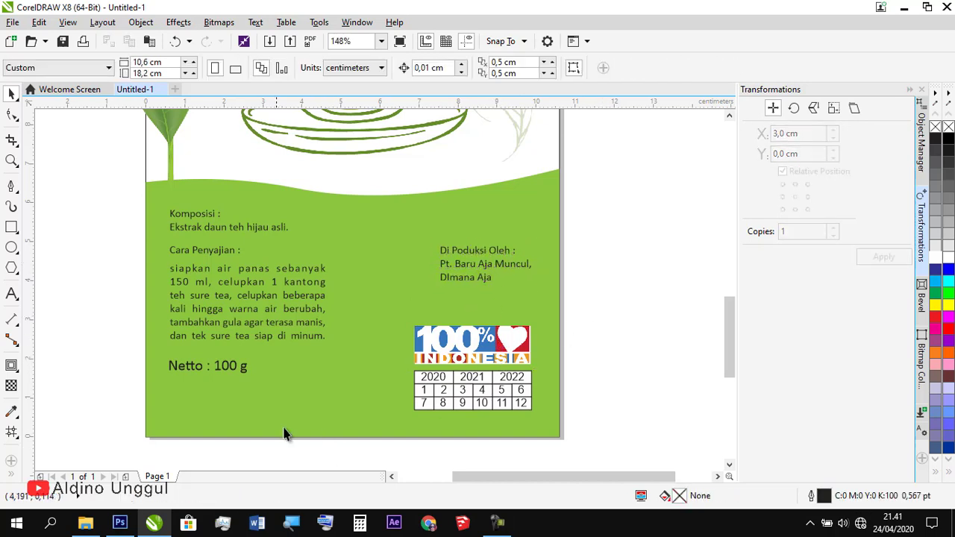
{"action": "left_click", "coordinate": [39, 22]}
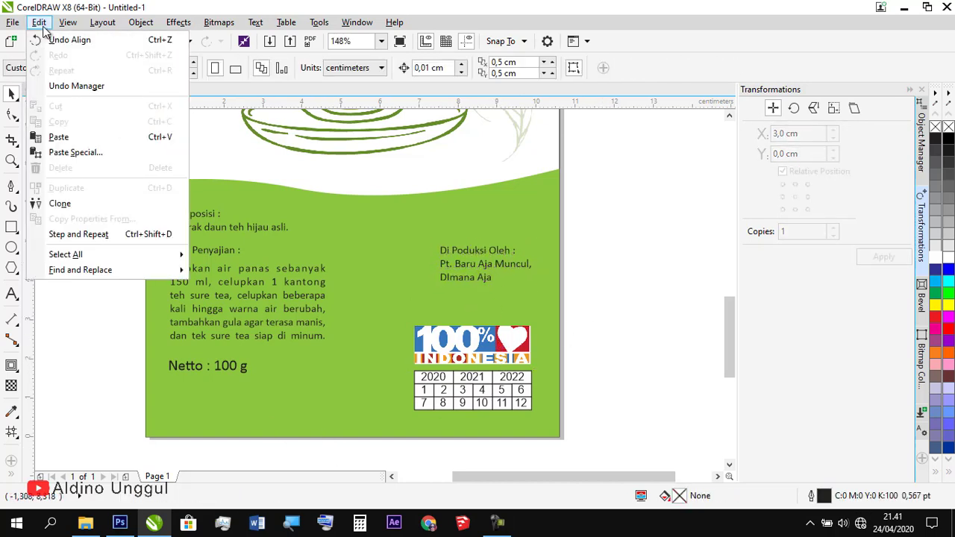
{"action": "mouse_move", "coordinate": [57, 27]}
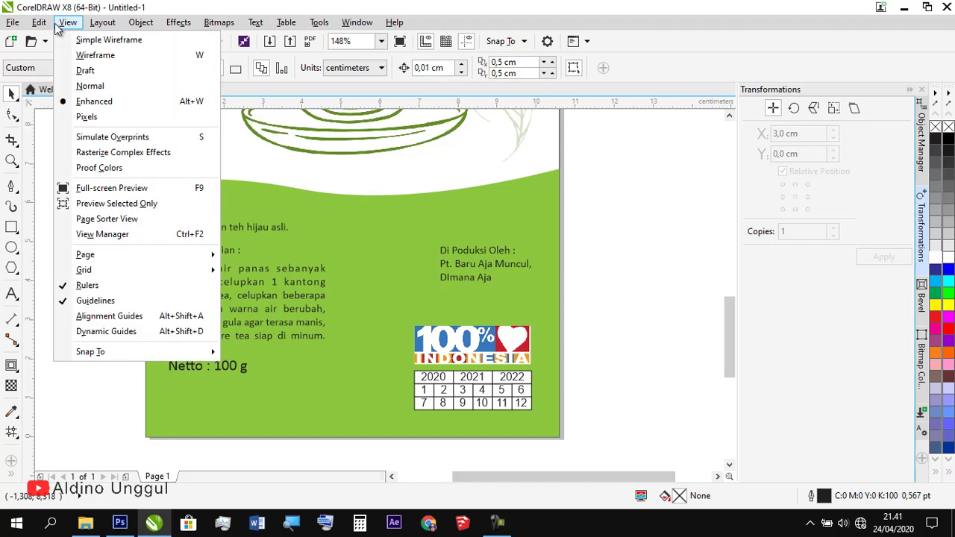
{"action": "mouse_move", "coordinate": [95, 27]}
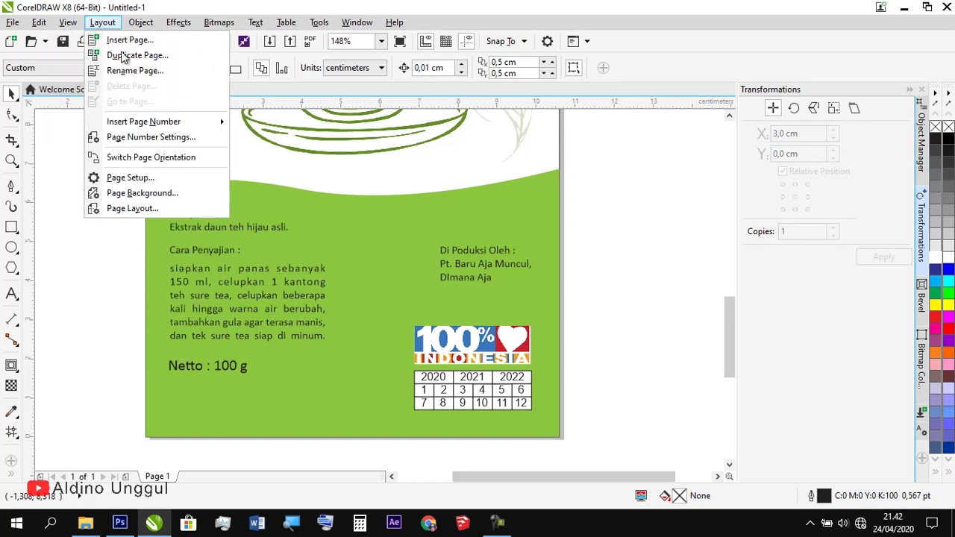
{"action": "mouse_move", "coordinate": [199, 128]}
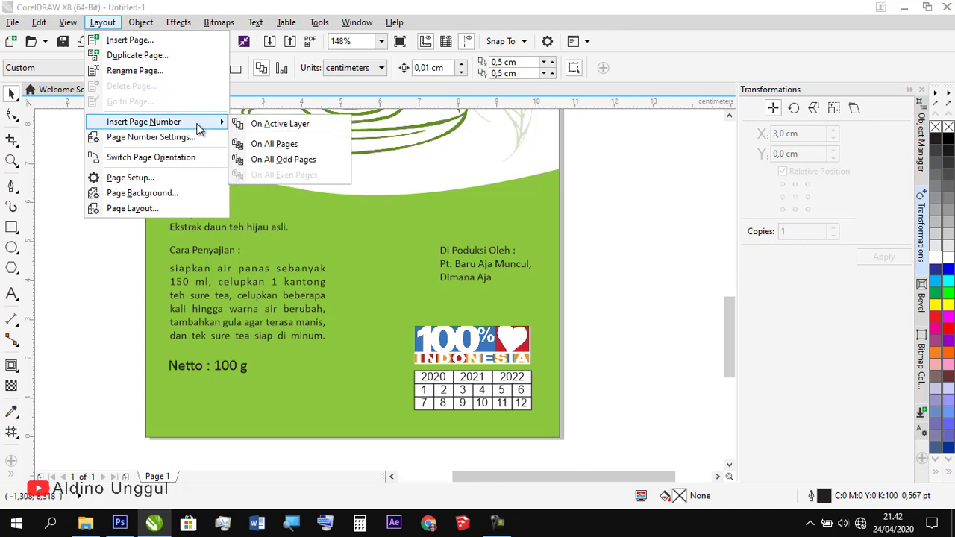
{"action": "mouse_move", "coordinate": [156, 28]}
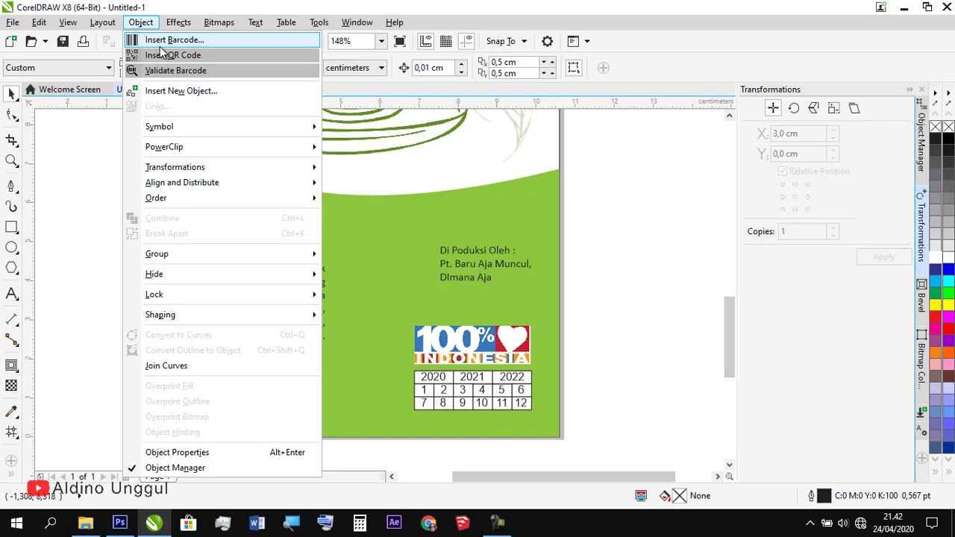
{"action": "left_click", "coordinate": [160, 43]}
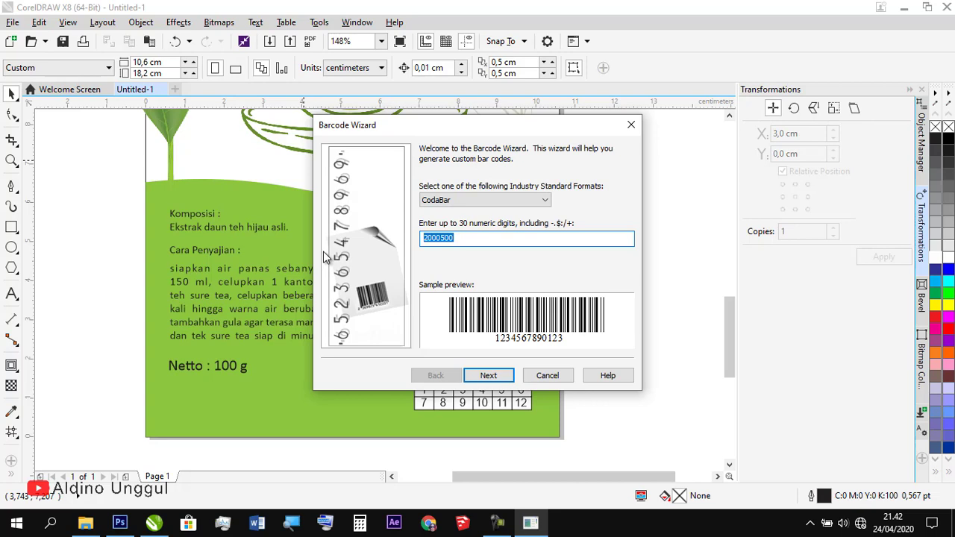
{"action": "type", "text": "20500"}
{"action": "key", "text": "ctrl+a"}
{"action": "type", "text": "38912638912"}
{"action": "left_click", "coordinate": [505, 381]}
{"action": "left_click", "coordinate": [508, 381]}
{"action": "left_click", "coordinate": [486, 377]}
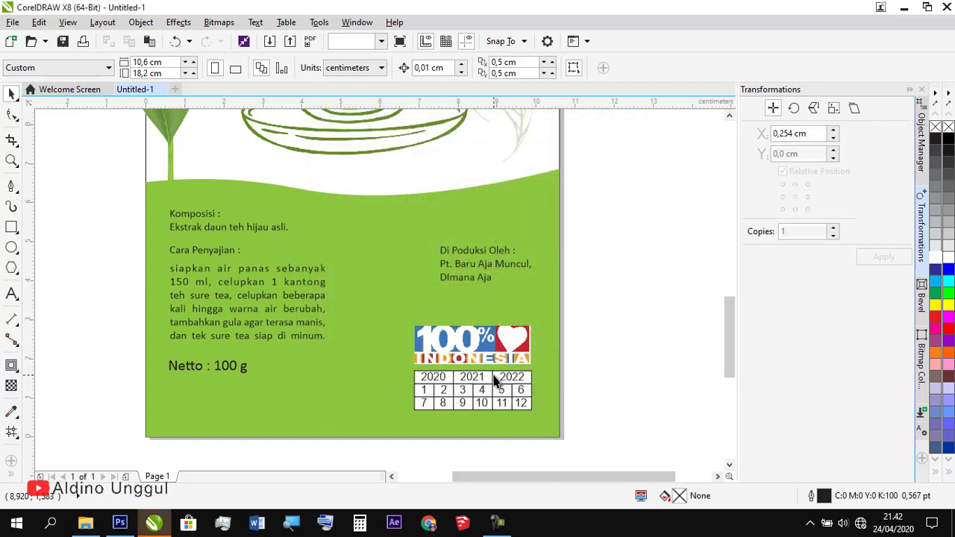
Scale the barcode down to about 2,17 × 1,31 cm, place it near the lower left page corner and move the Netto text just above it.
{"action": "left_click_drag", "start_coordinate": [388, 130], "coordinate": [299, 414]}
{"action": "left_click_drag", "start_coordinate": [365, 302], "coordinate": [253, 367]}
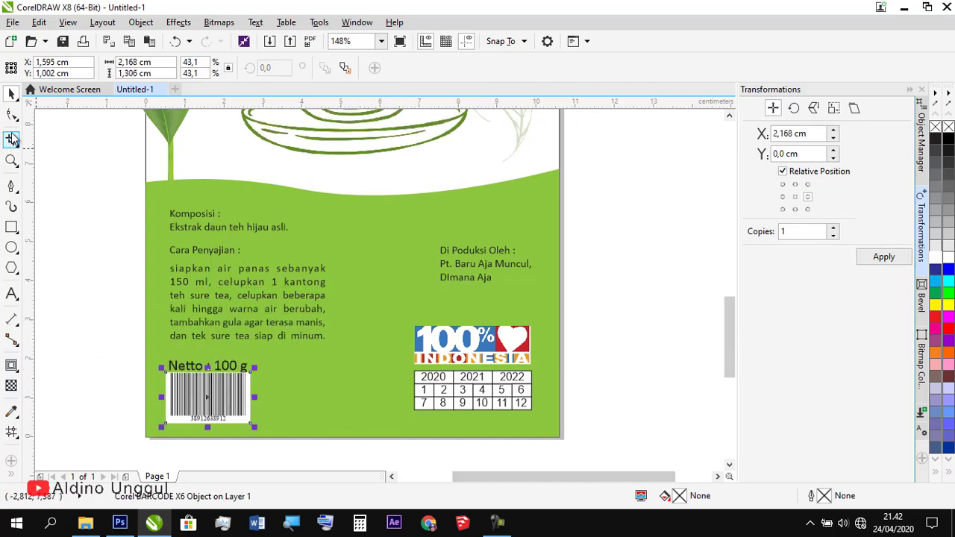
{"action": "left_click_drag", "start_coordinate": [214, 396], "coordinate": [212, 361]}
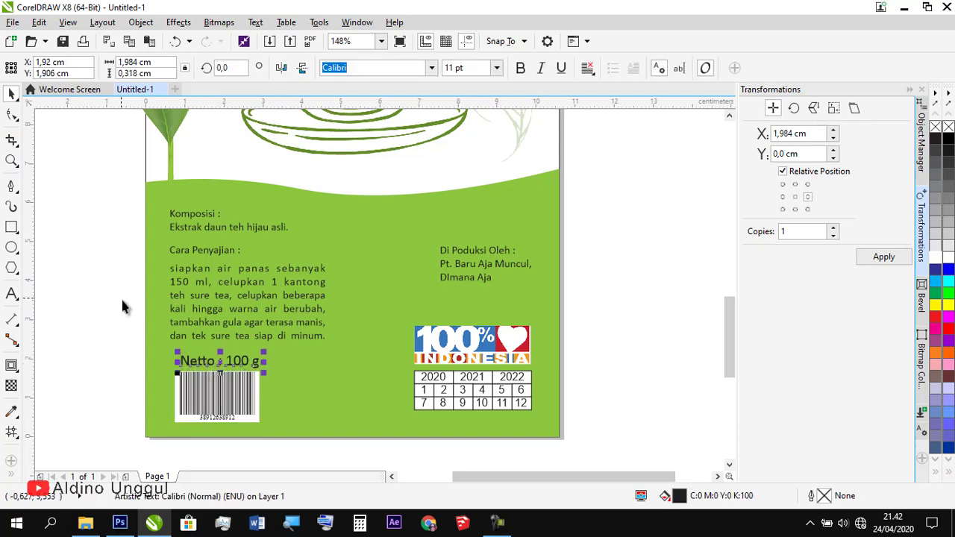
{"action": "left_click", "coordinate": [121, 297]}
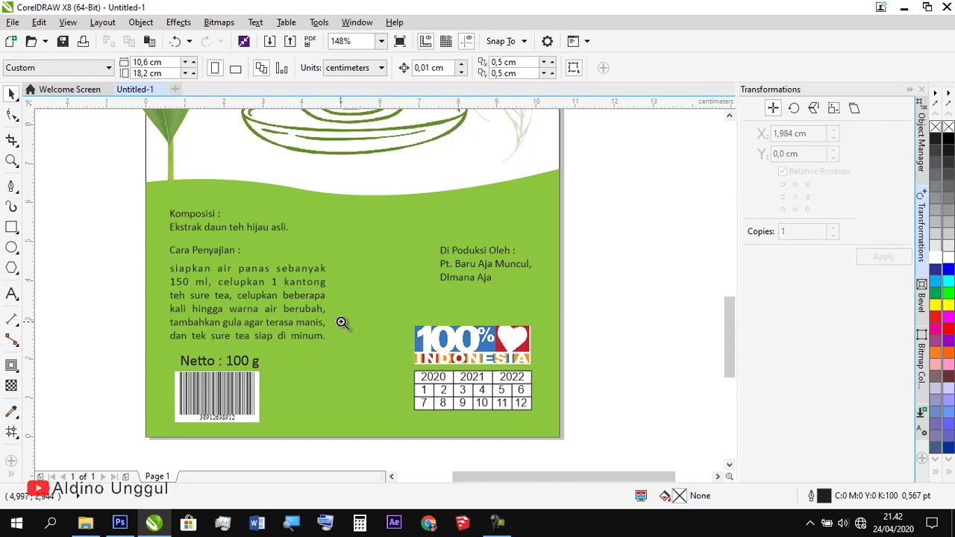
Scale the tea cup down to about 5,84 × 4,94 cm and move it up so it sits between the banner and the green area.
{"action": "scroll", "coordinate": [336, 309], "scroll_direction": "down", "scroll_amount": 3}
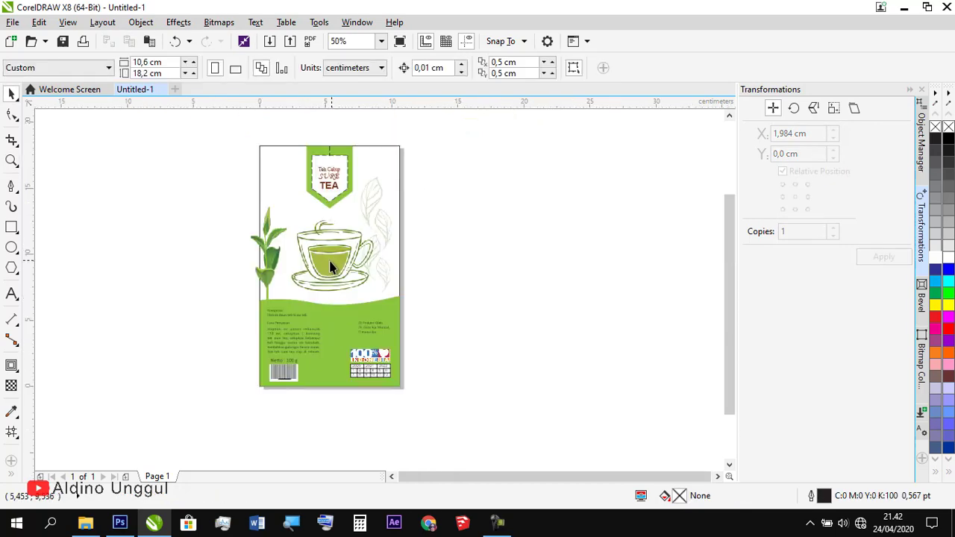
{"action": "left_click_drag", "start_coordinate": [332, 267], "coordinate": [332, 256]}
{"action": "left_click", "coordinate": [438, 233]}
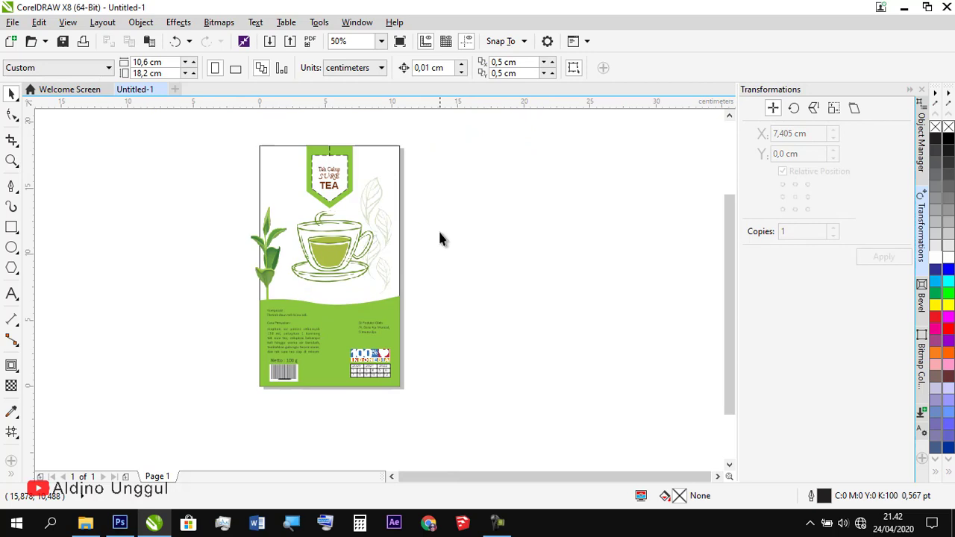
{"action": "left_click", "coordinate": [382, 41]}
{"action": "left_click", "coordinate": [343, 53]}
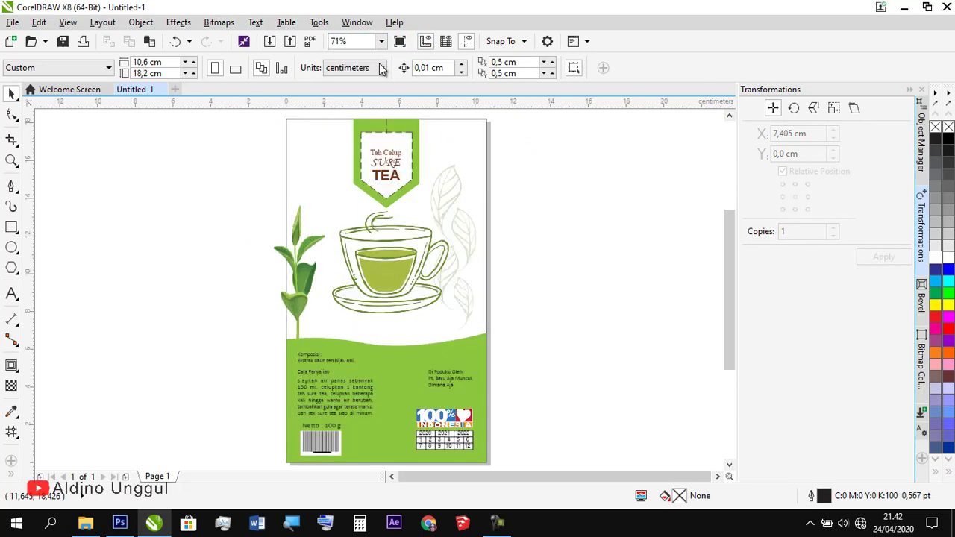
{"action": "left_click", "coordinate": [416, 272]}
{"action": "left_click_drag", "start_coordinate": [463, 326], "coordinate": [449, 316]}
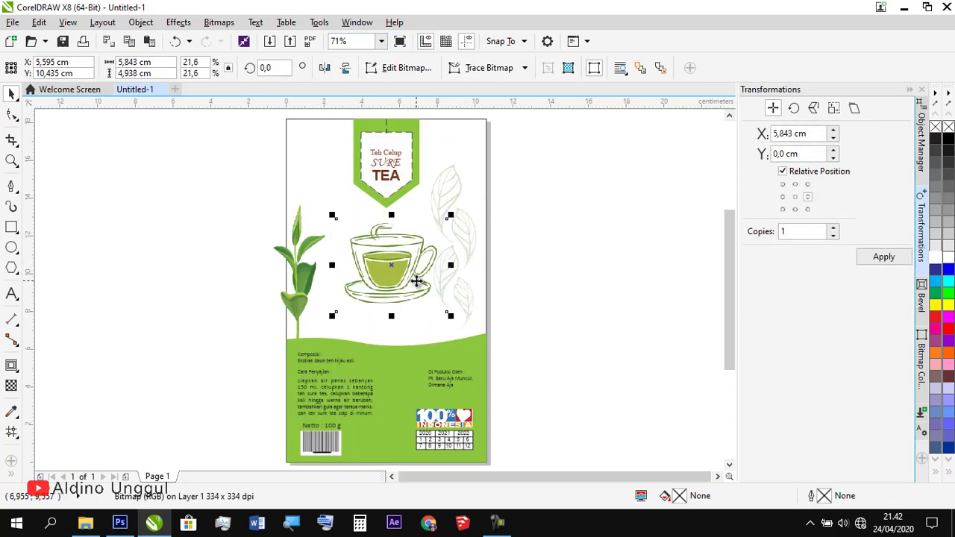
{"action": "left_click", "coordinate": [567, 263]}
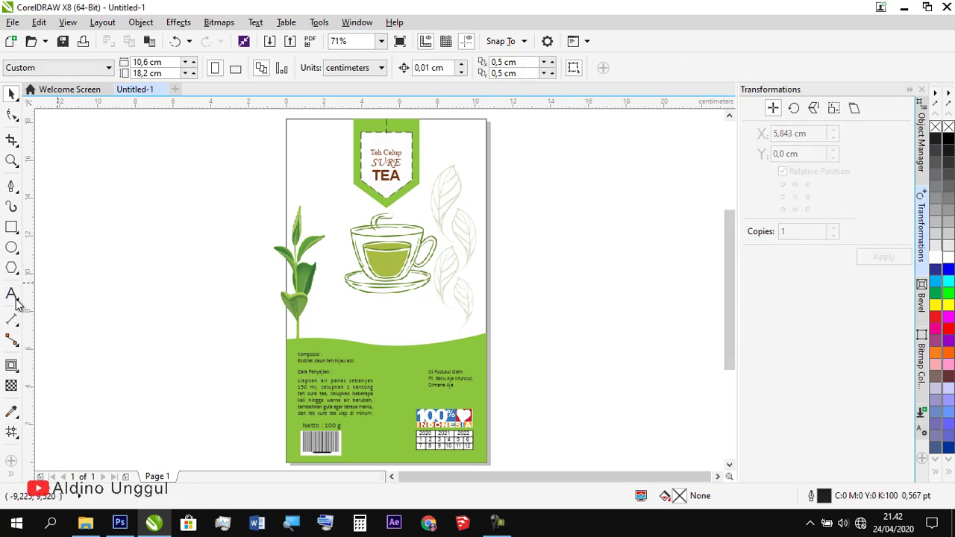
Add the text "Ekstrak Teh Hijau" beside the page and set its font to Monotype Corsiva.
{"action": "left_click", "coordinate": [11, 294]}
{"action": "left_click", "coordinate": [128, 283]}
{"action": "type", "text": "Ekstrak Teh Hijau"}
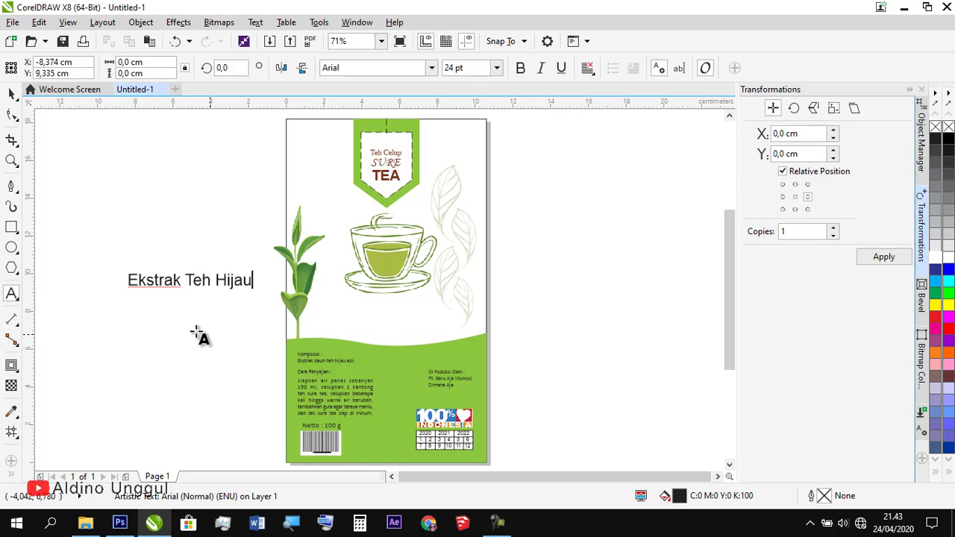
{"action": "key", "text": "Escape"}
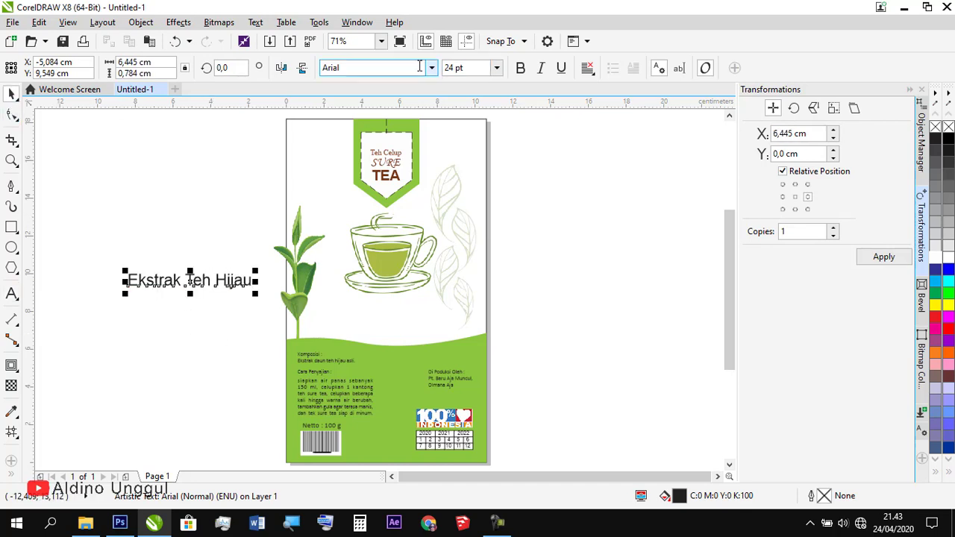
{"action": "type", "text": "Monotype Corsiva"}
{"action": "key", "text": "Return"}
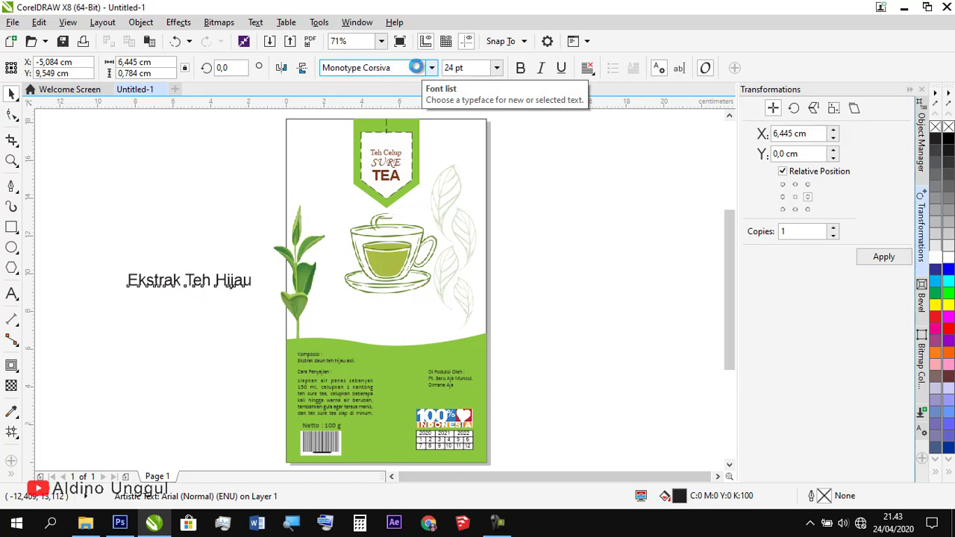
Fit the "Ekstrak Teh Hijau" text to the green area's wavy edge, offset it 1,27 cm above and enlarge it to about 27,35 pt.
{"action": "left_click", "coordinate": [254, 23]}
{"action": "left_click", "coordinate": [287, 244]}
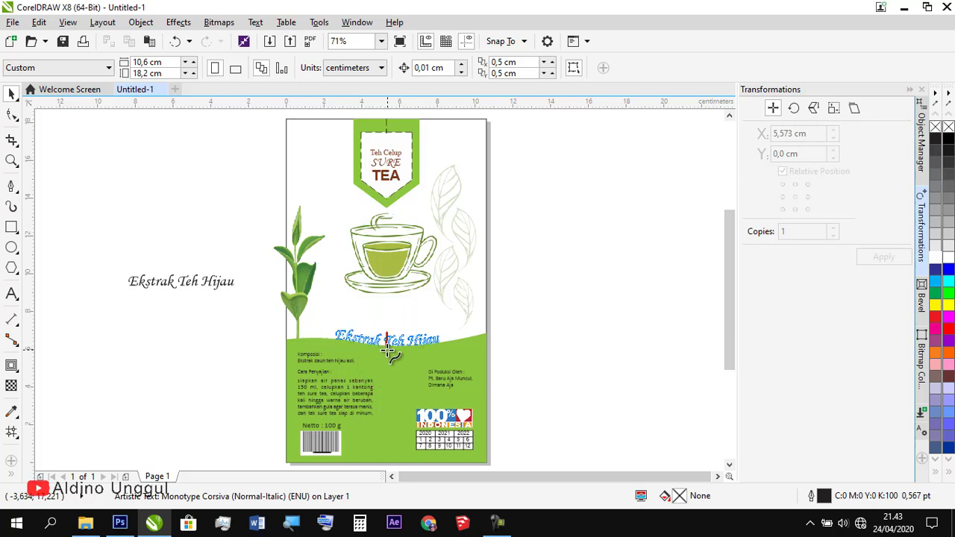
{"action": "left_click", "coordinate": [388, 351]}
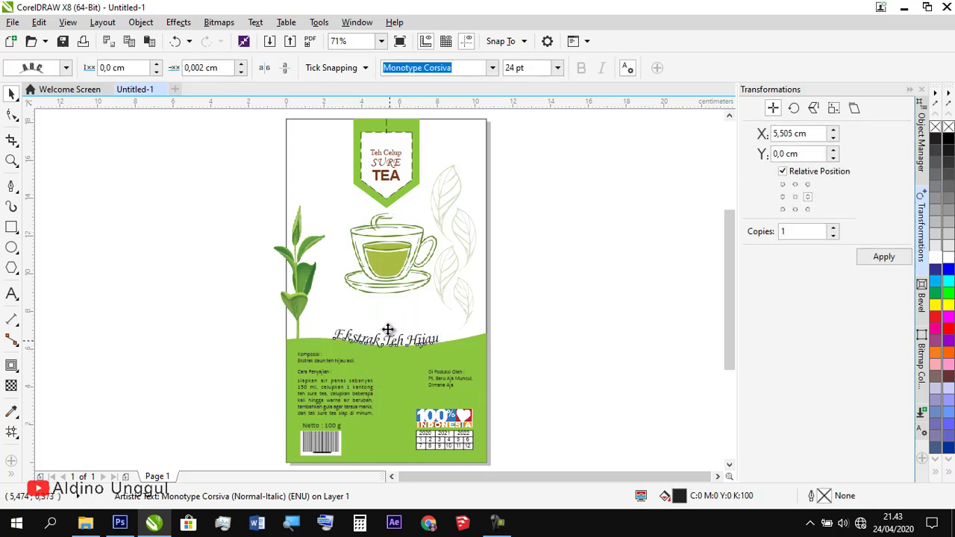
{"action": "left_click_drag", "start_coordinate": [388, 329], "coordinate": [385, 305]}
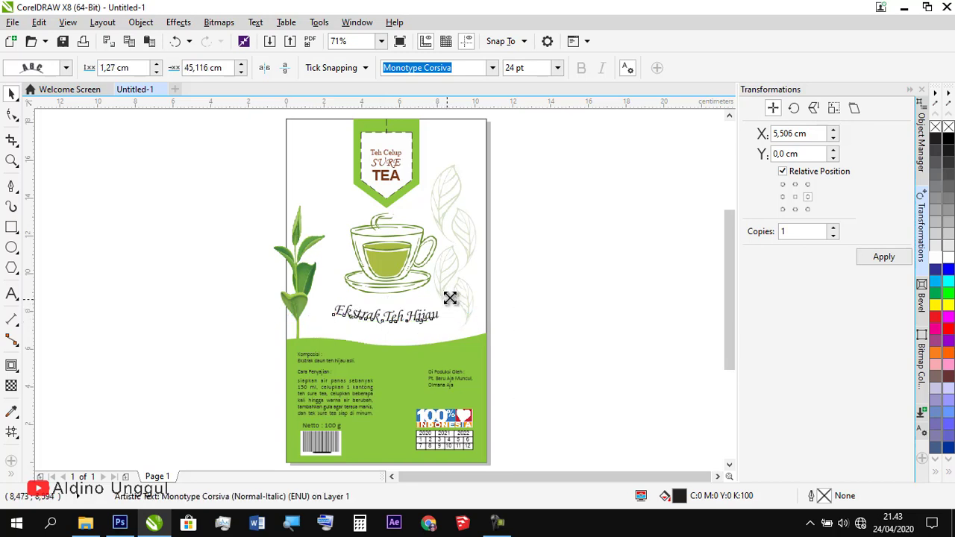
{"action": "mouse_move", "coordinate": [450, 298]}
{"action": "left_mouse_down"}
{"action": "mouse_move", "coordinate": [459, 284]}
{"action": "mouse_move", "coordinate": [460, 294]}
{"action": "left_mouse_up"}
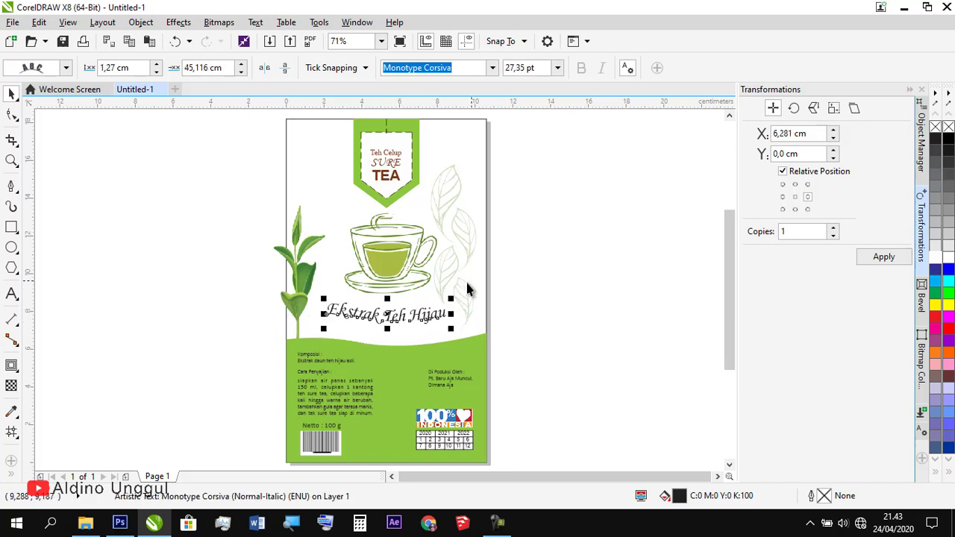
Fill the "Ekstrak Teh Hijau" text with light green C40 M0 Y80 K0.
{"action": "double_click", "coordinate": [722, 498]}
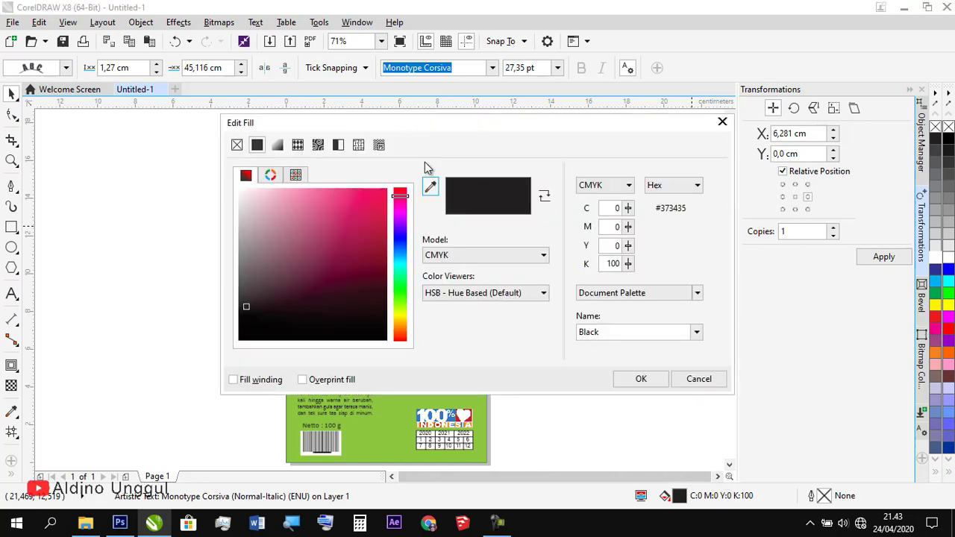
{"action": "left_click_drag", "start_coordinate": [402, 339], "coordinate": [401, 289]}
{"action": "left_click", "coordinate": [325, 196]}
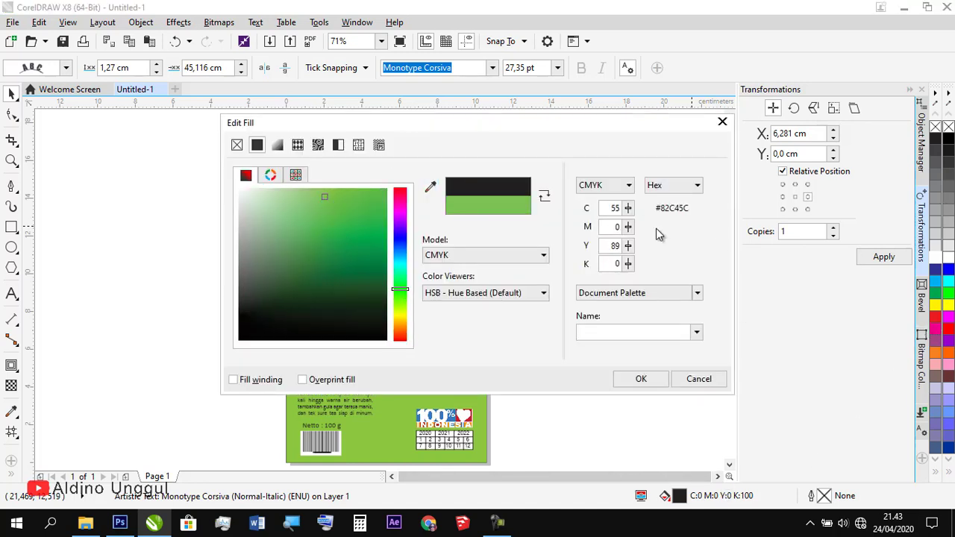
{"action": "type", "text": "40"}
{"action": "key", "text": "Tab"}
{"action": "type", "text": "80"}
{"action": "key", "text": "Return"}
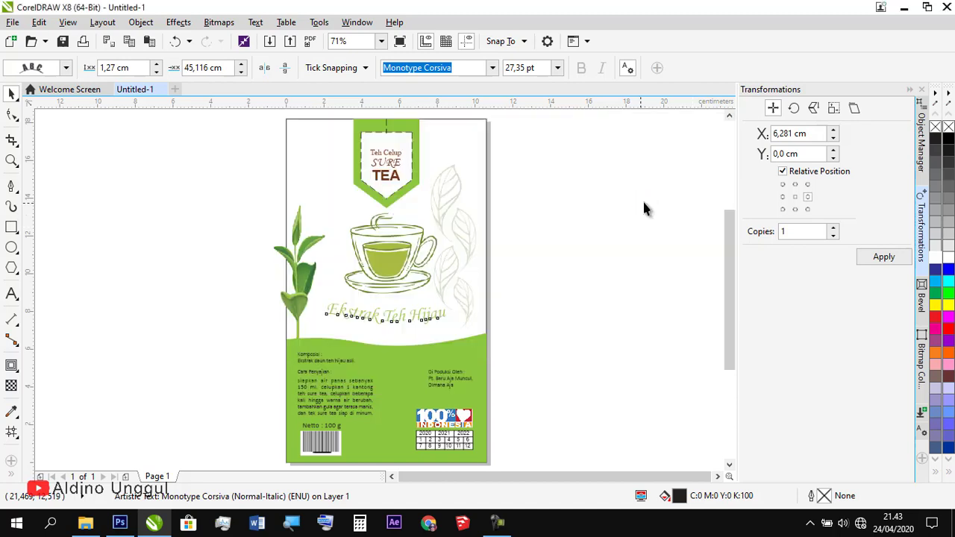
Give the curved text a 1.0 pt outline coloured C40 M0 Y80 K0.
{"action": "double_click", "coordinate": [824, 496]}
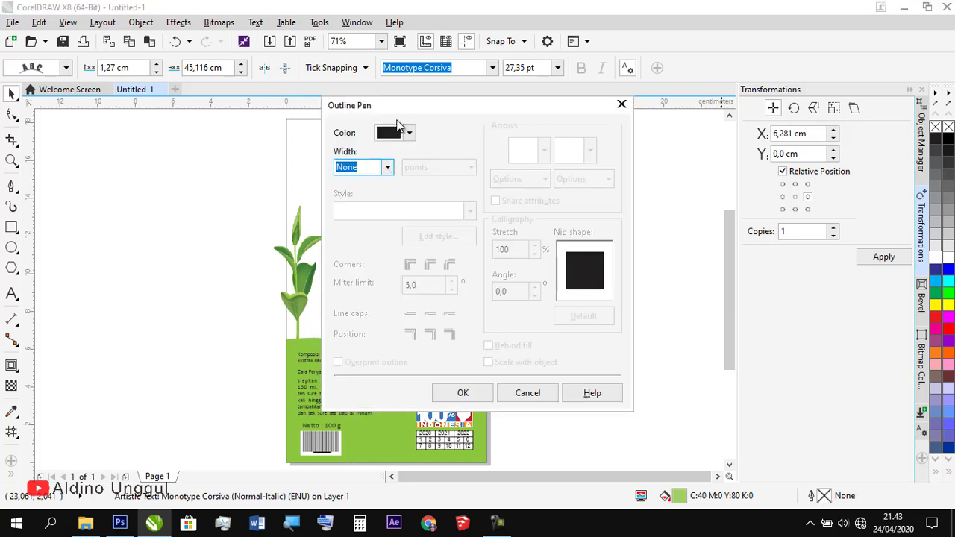
{"action": "left_click", "coordinate": [387, 167]}
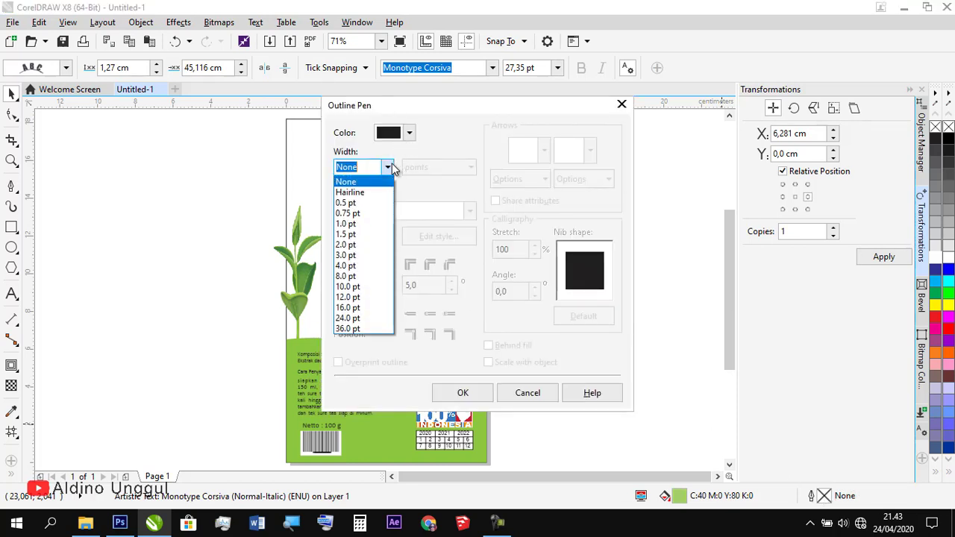
{"action": "left_click", "coordinate": [372, 216]}
{"action": "left_click", "coordinate": [409, 133]}
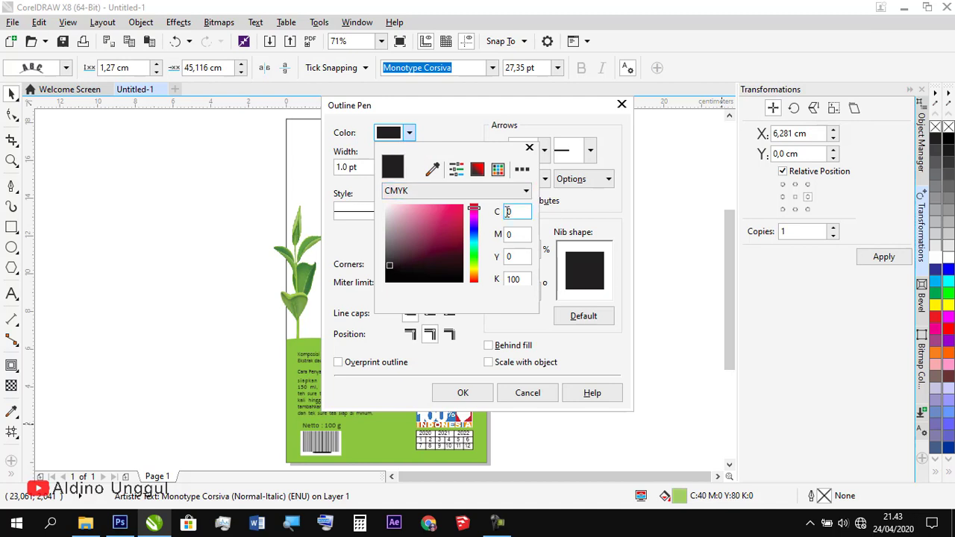
{"action": "type", "text": "40"}
{"action": "key", "text": "Tab"}
{"action": "key", "text": "Tab"}
{"action": "type", "text": "80"}
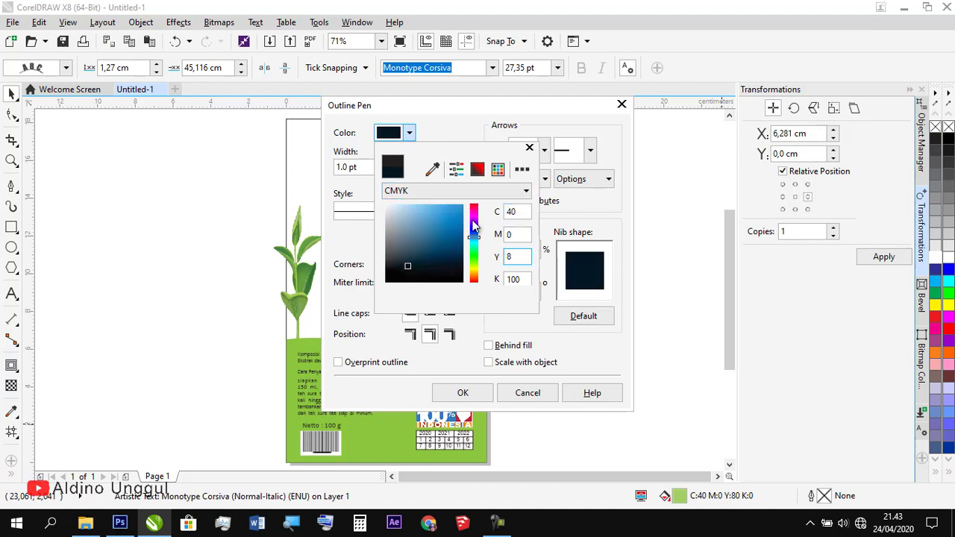
{"action": "key", "text": "Tab"}
{"action": "key", "text": "Tab"}
{"action": "double_click", "coordinate": [521, 281]}
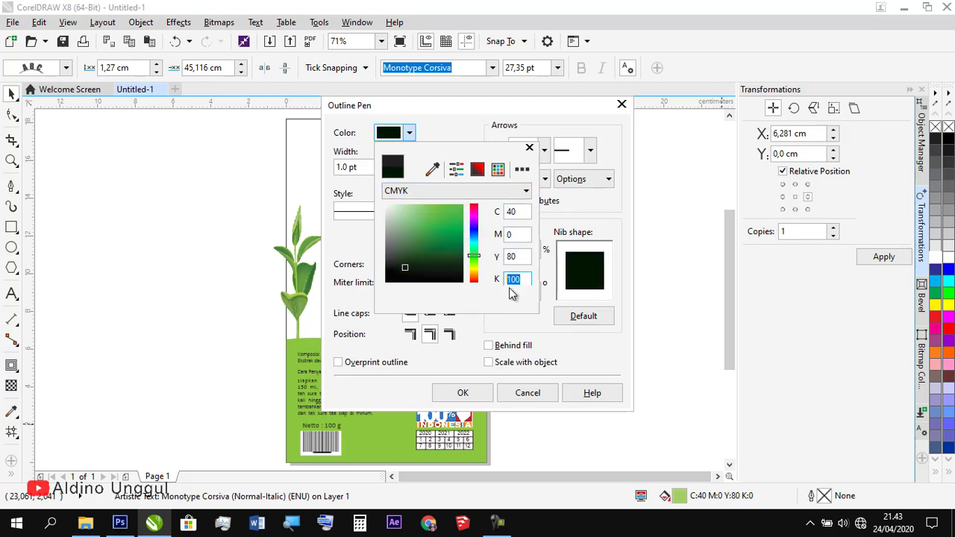
{"action": "type", "text": "0"}
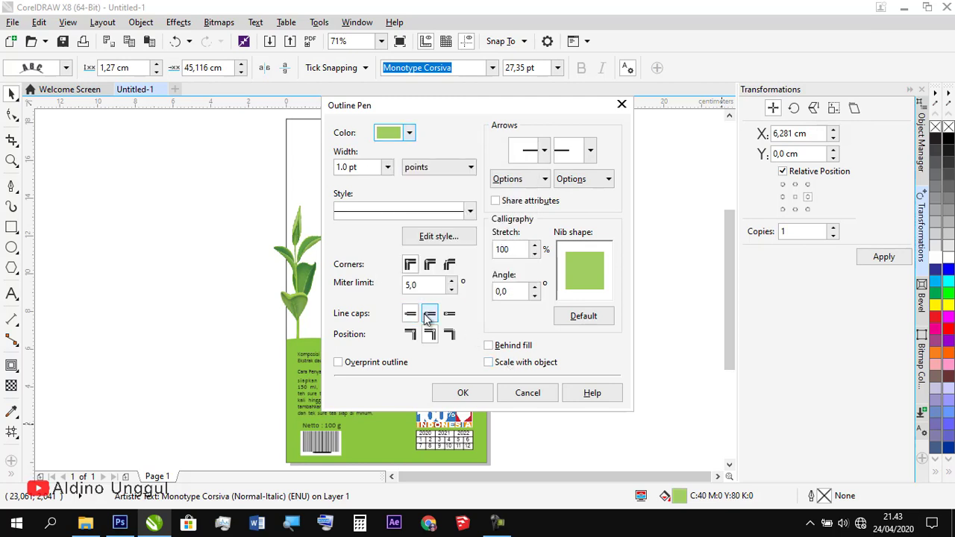
Set the text outline to round corners and round line caps, placed behind the fill, and apply it.
{"action": "left_click", "coordinate": [429, 264]}
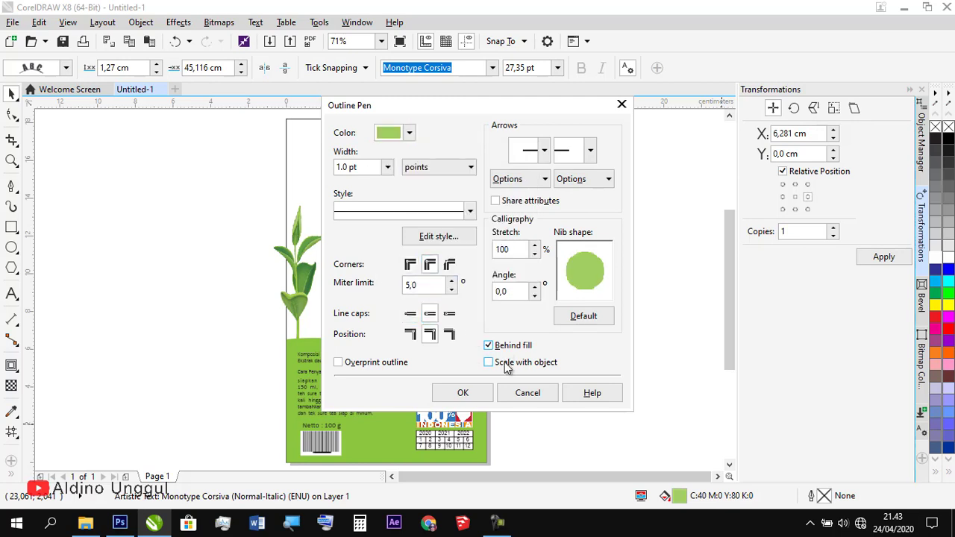
{"action": "left_click", "coordinate": [453, 393]}
{"action": "left_click", "coordinate": [511, 321]}
Apply a one-step outside contour to the "Ekstrak Teh Hijau" text.
{"action": "key", "text": "F2"}
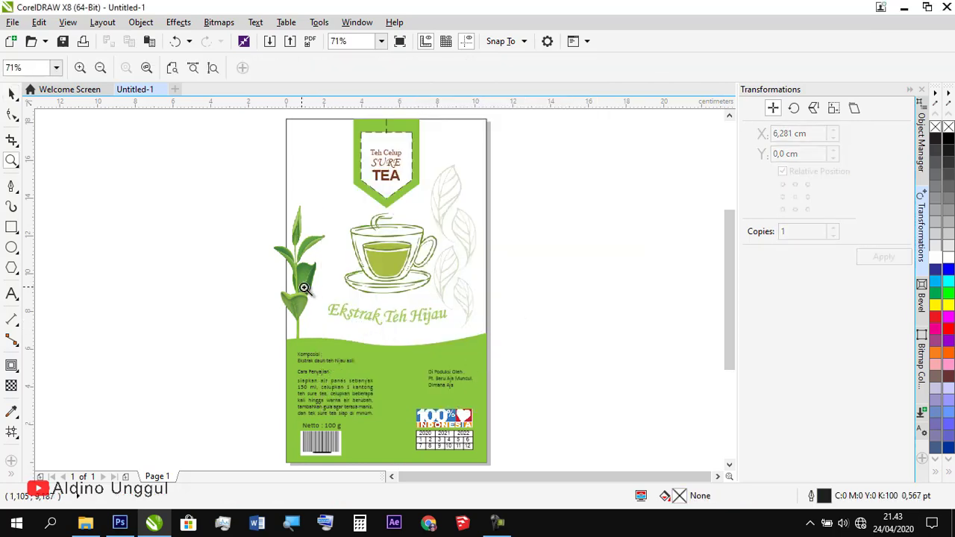
{"action": "left_click_drag", "start_coordinate": [302, 285], "coordinate": [478, 320]}
{"action": "key", "text": "space"}
{"action": "left_click", "coordinate": [481, 325]}
{"action": "key", "text": "ctrl+z"}
{"action": "left_click", "coordinate": [478, 323]}
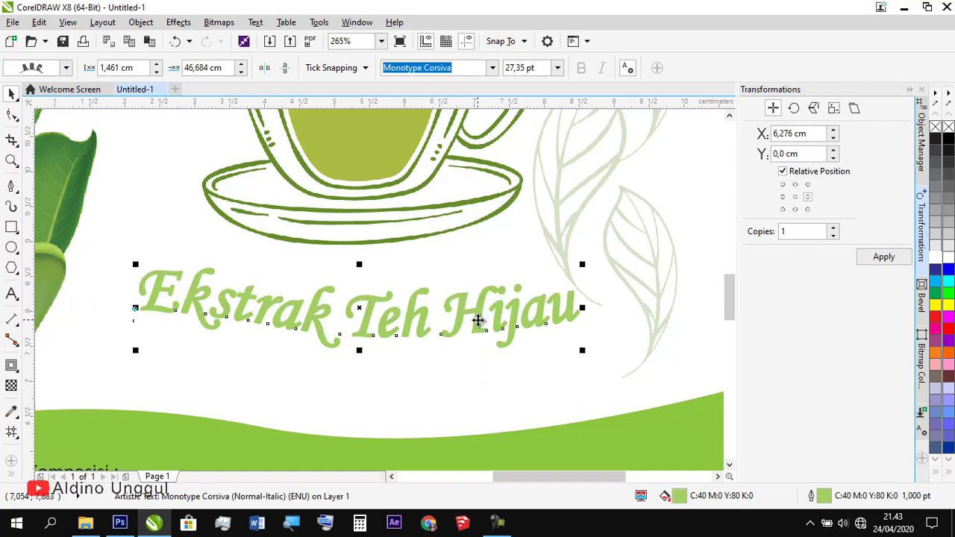
{"action": "left_click", "coordinate": [10, 367]}
{"action": "left_click", "coordinate": [47, 379]}
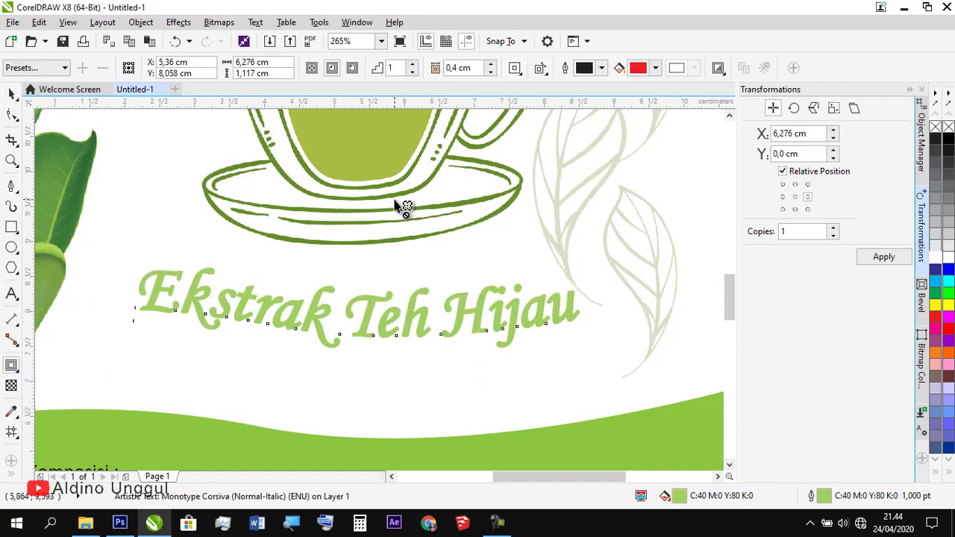
{"action": "left_click", "coordinate": [354, 67]}
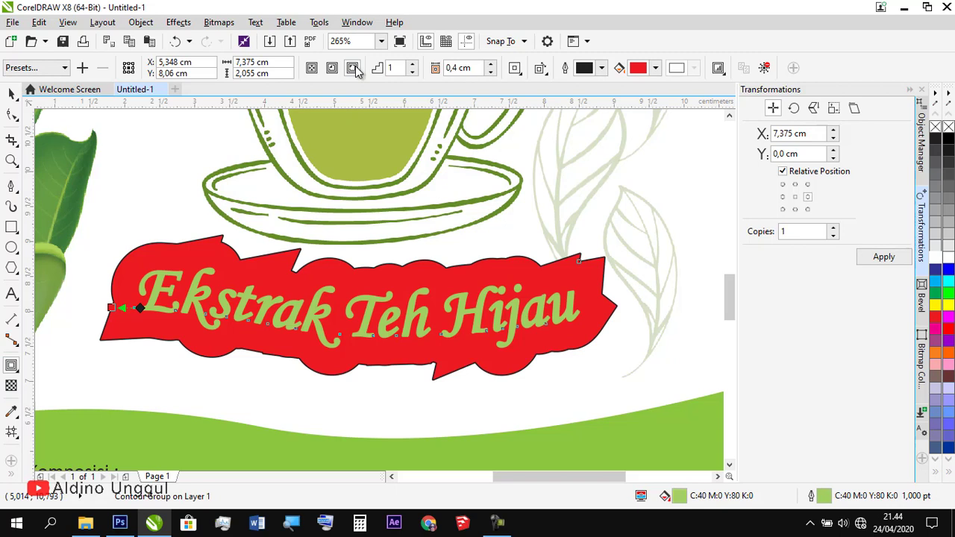
Reduce the text contour's offset to 0,07 cm after trying 0,1 cm.
{"action": "left_click", "coordinate": [453, 70]}
{"action": "type", "text": "0,1"}
{"action": "key", "text": "Return"}
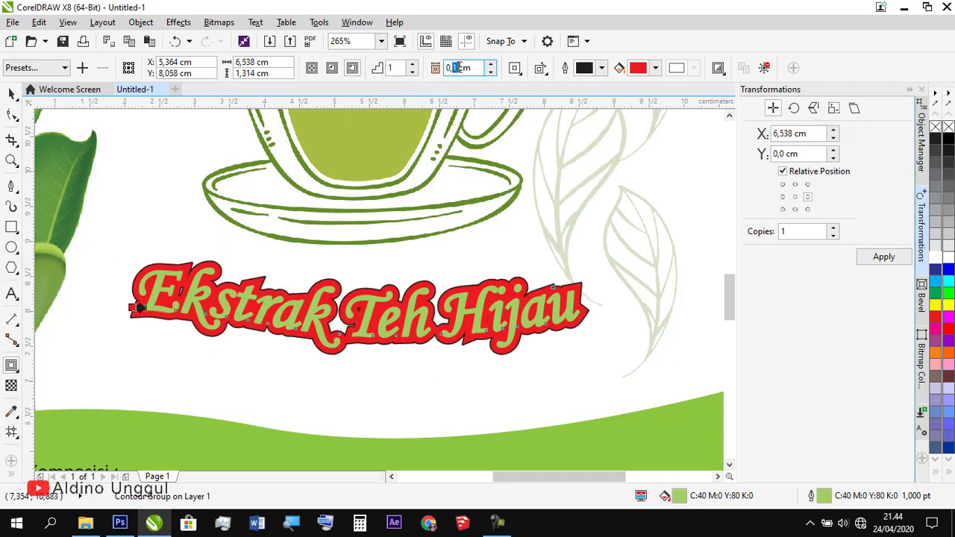
{"action": "key", "text": "Return"}
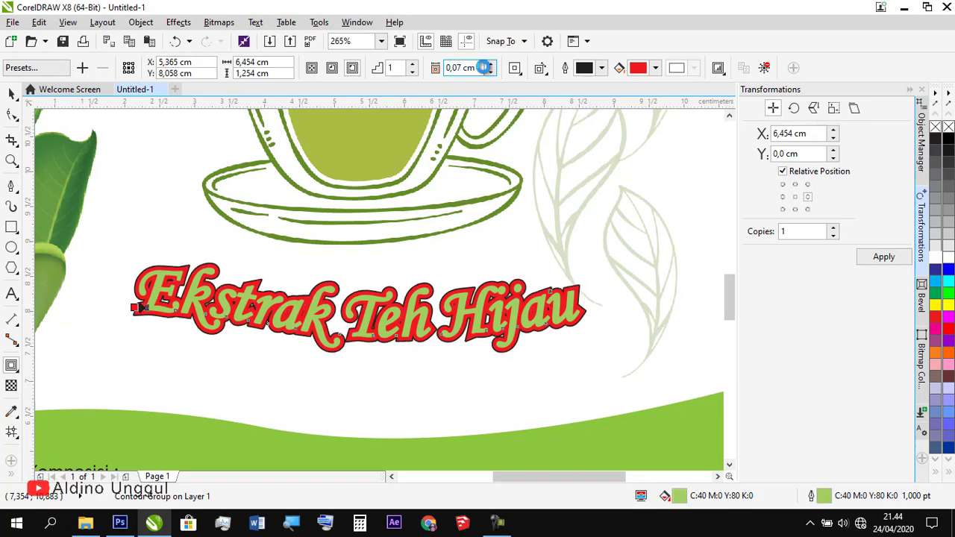
Set the contour's fill colour to black and enlarge the curved text to about 31 pt.
{"action": "left_click", "coordinate": [639, 68]}
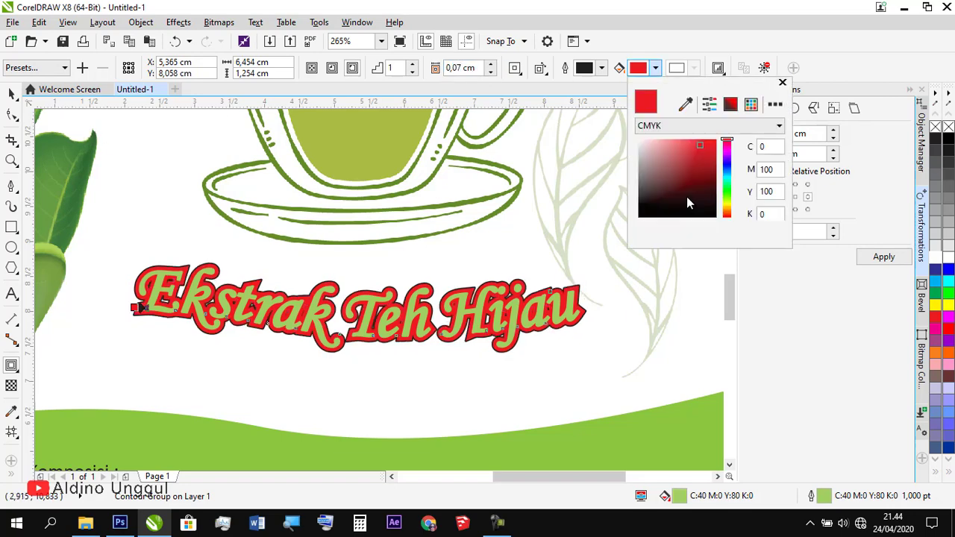
{"action": "left_click", "coordinate": [11, 93]}
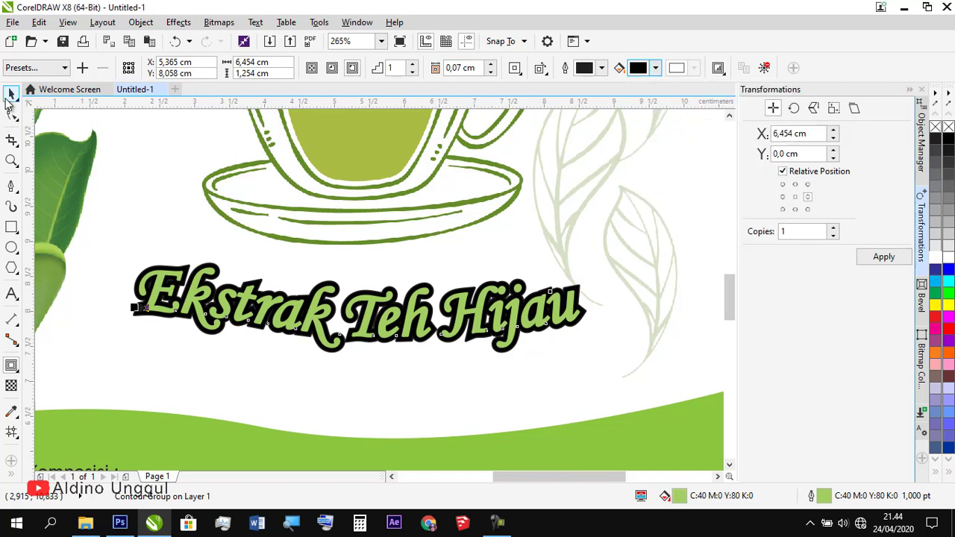
{"action": "left_click_drag", "start_coordinate": [610, 246], "coordinate": [654, 224]}
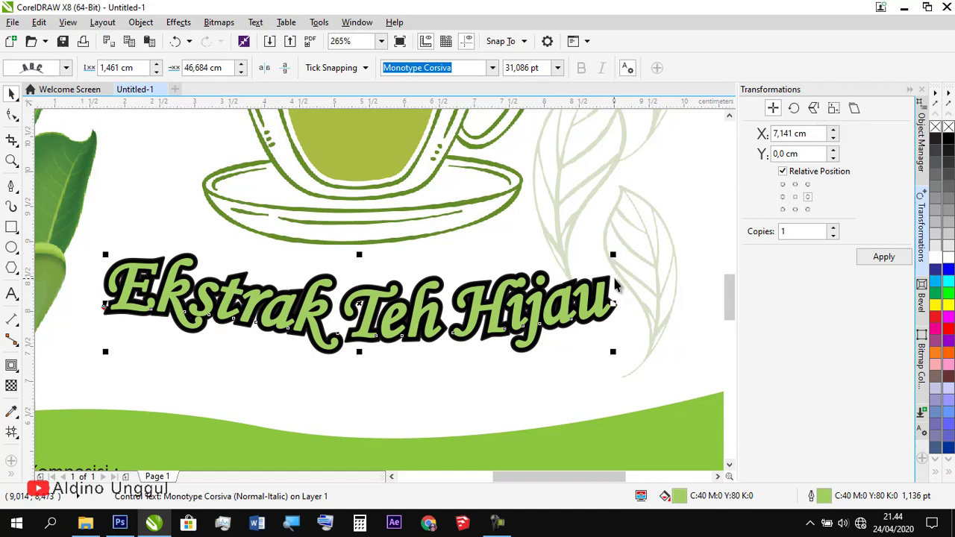
{"action": "left_click", "coordinate": [505, 265]}
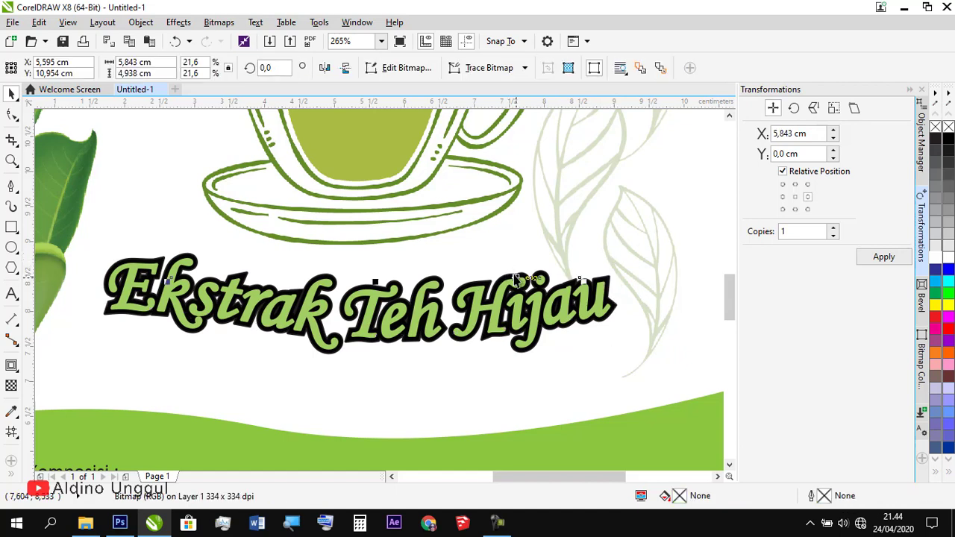
{"action": "left_click", "coordinate": [515, 278]}
{"action": "left_click", "coordinate": [11, 365]}
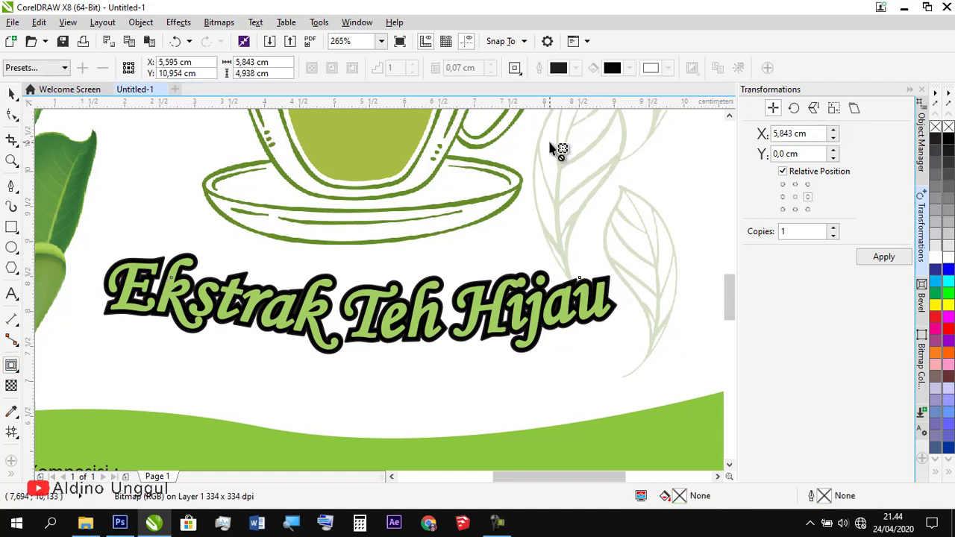
{"action": "left_click", "coordinate": [489, 286]}
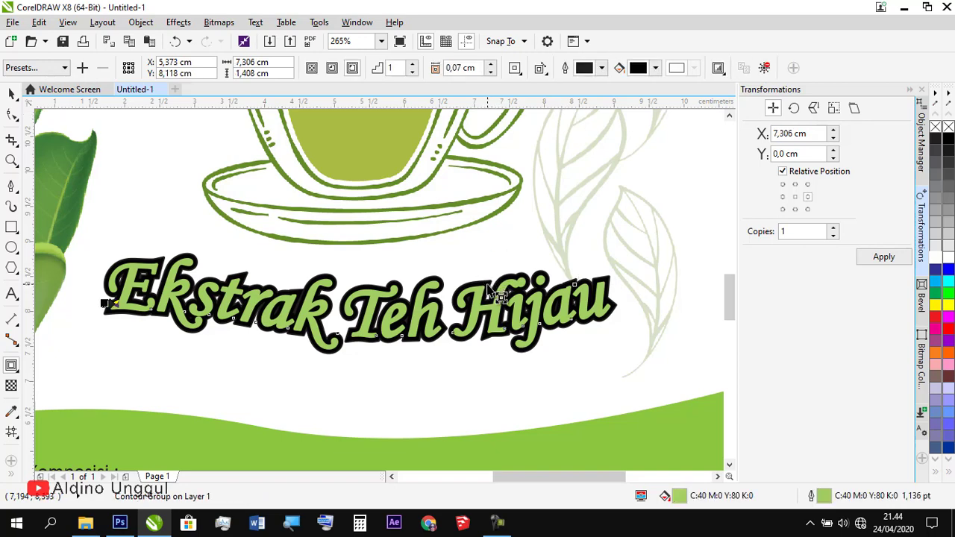
{"action": "right_click", "coordinate": [488, 286]}
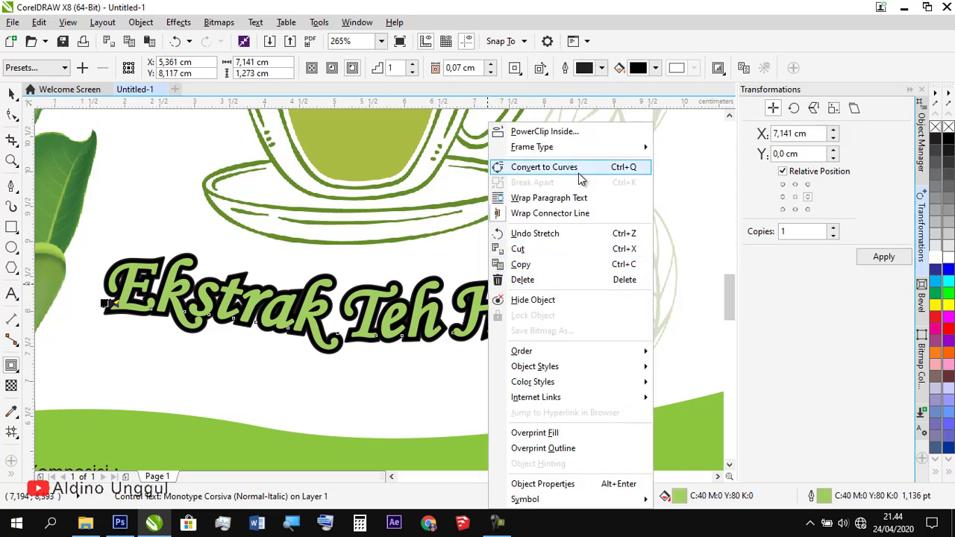
{"action": "left_click", "coordinate": [219, 23]}
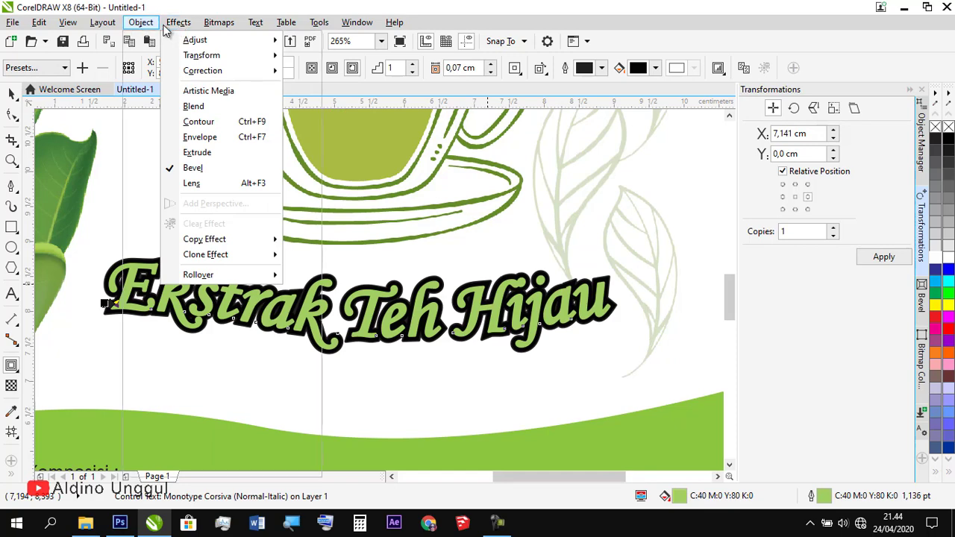
{"action": "mouse_move", "coordinate": [165, 27]}
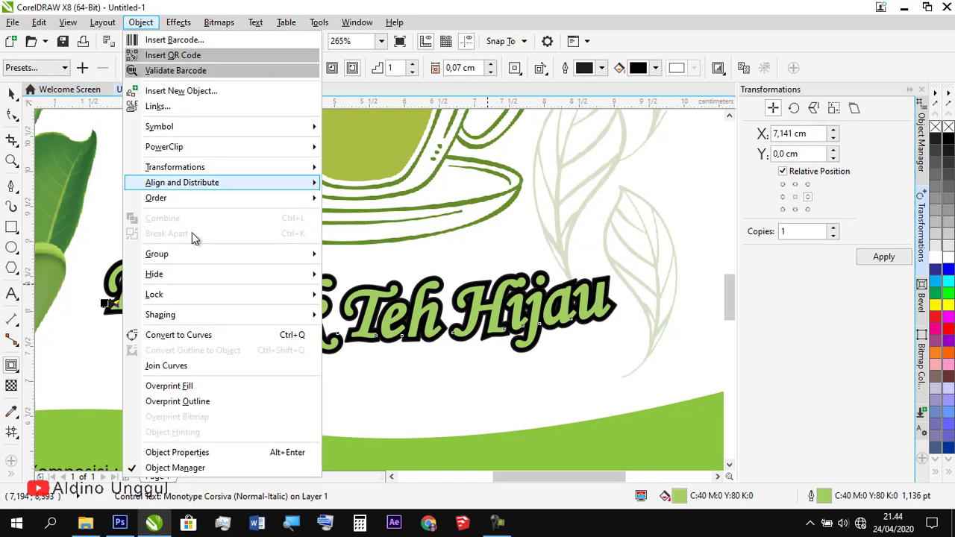
{"action": "left_click", "coordinate": [10, 96]}
{"action": "key", "text": "z"}
{"action": "key", "text": "F4"}
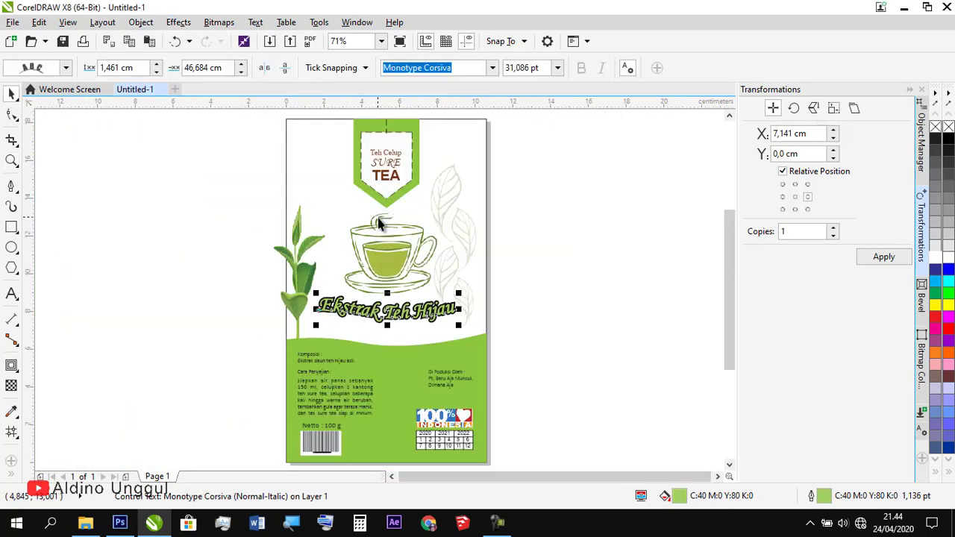
{"action": "left_click", "coordinate": [378, 347]}
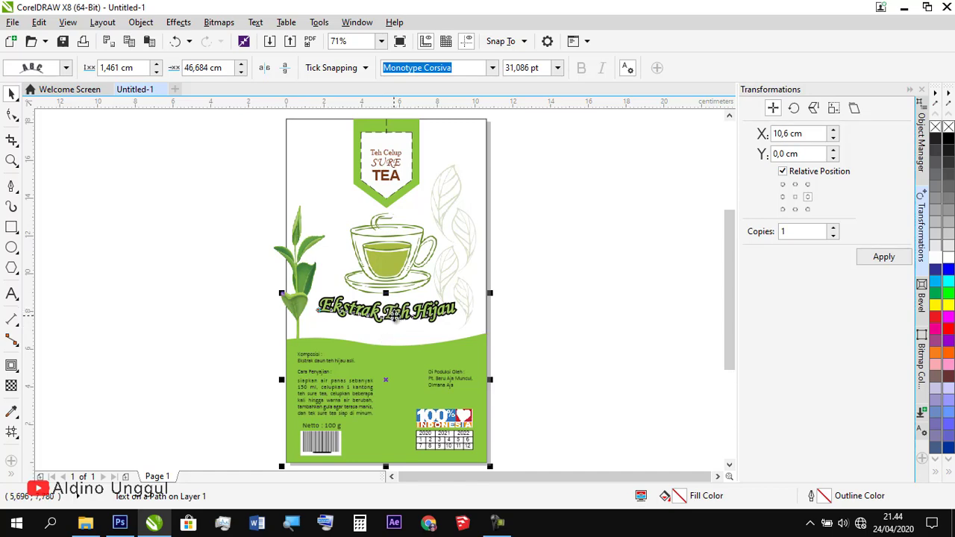
{"action": "right_click", "coordinate": [389, 312]}
{"action": "left_click", "coordinate": [392, 312]}
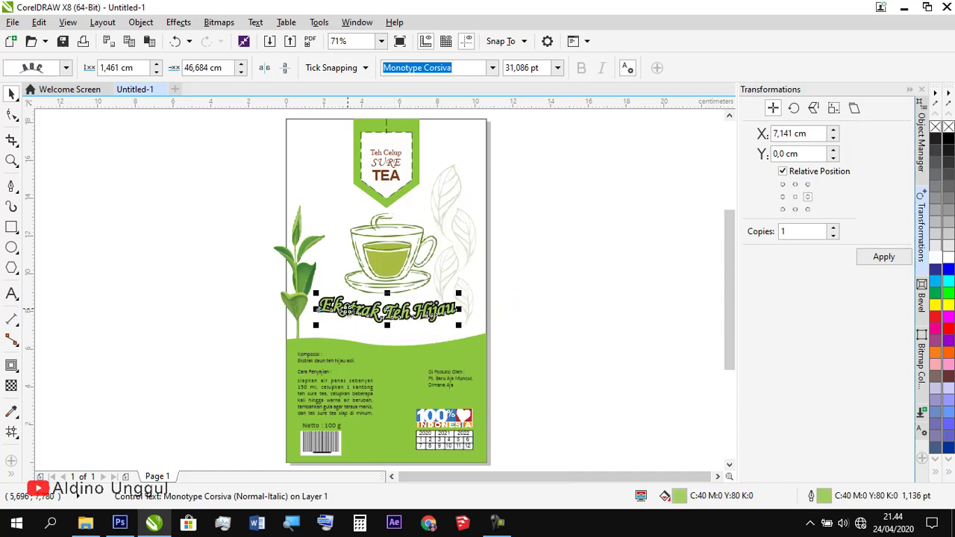
Break the "Ekstrak Teh Hijau" text apart from its curved path.
{"action": "left_click", "coordinate": [348, 311]}
{"action": "left_click", "coordinate": [393, 359]}
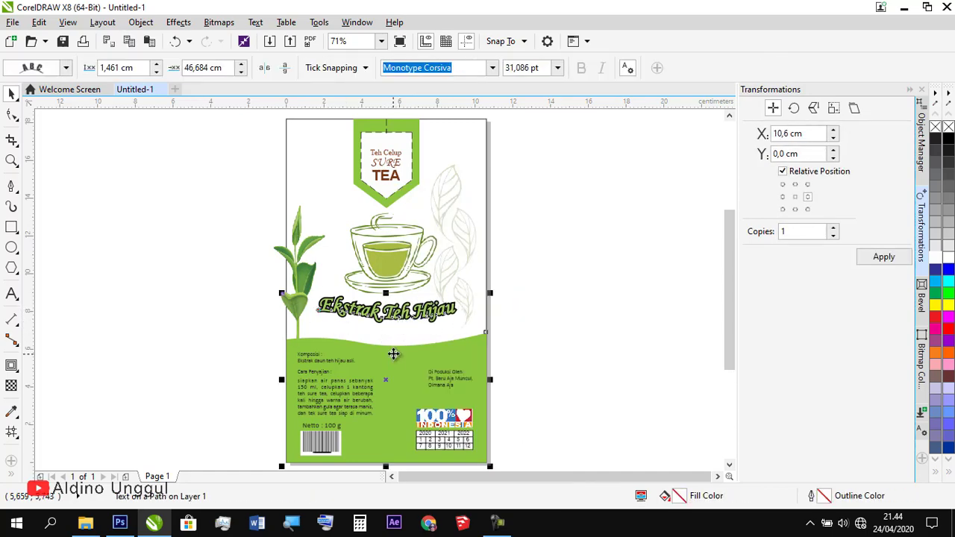
{"action": "left_click", "coordinate": [140, 21]}
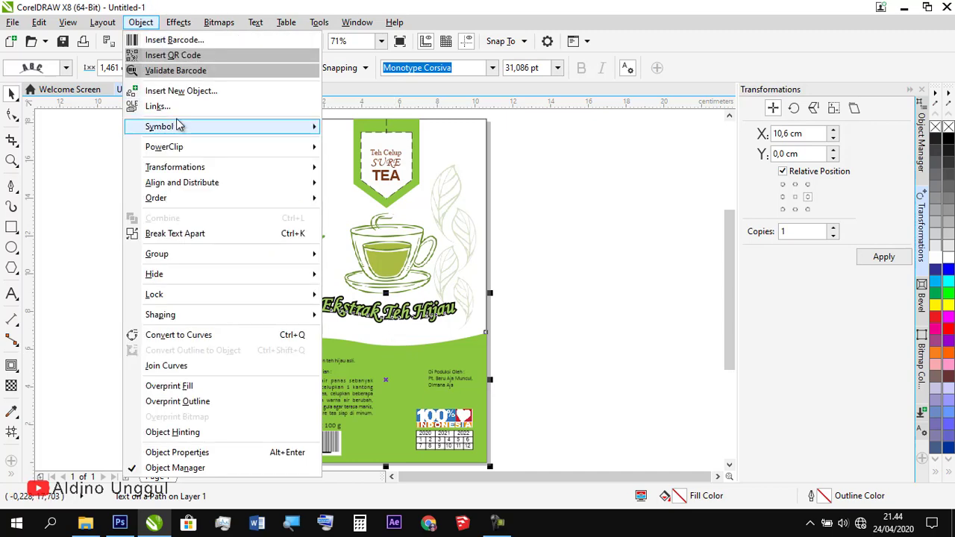
{"action": "left_click", "coordinate": [177, 233]}
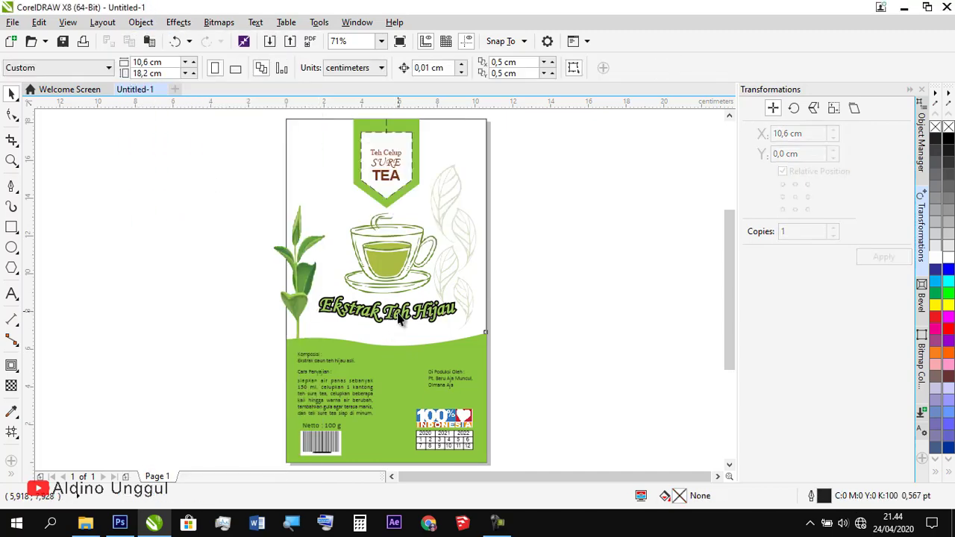
{"action": "left_click", "coordinate": [11, 365]}
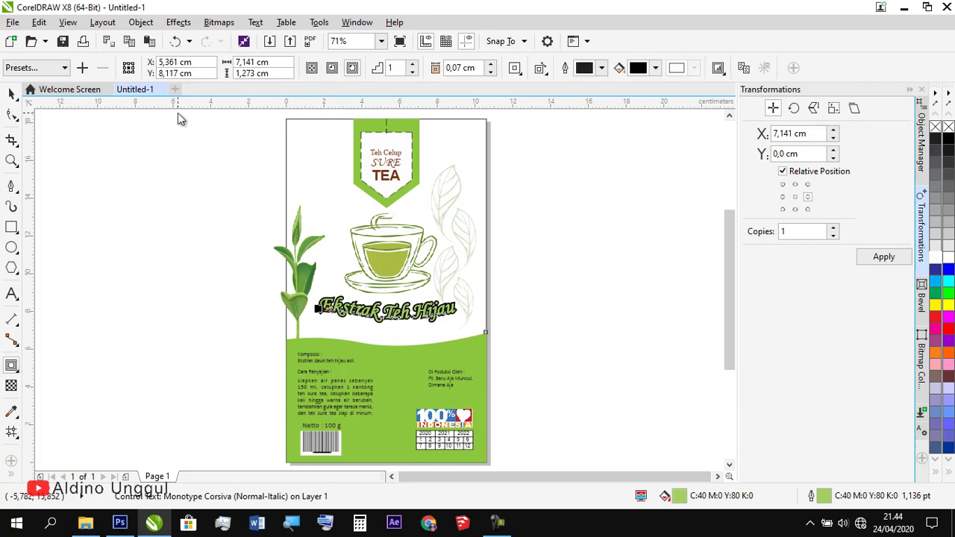
{"action": "left_click", "coordinate": [147, 22]}
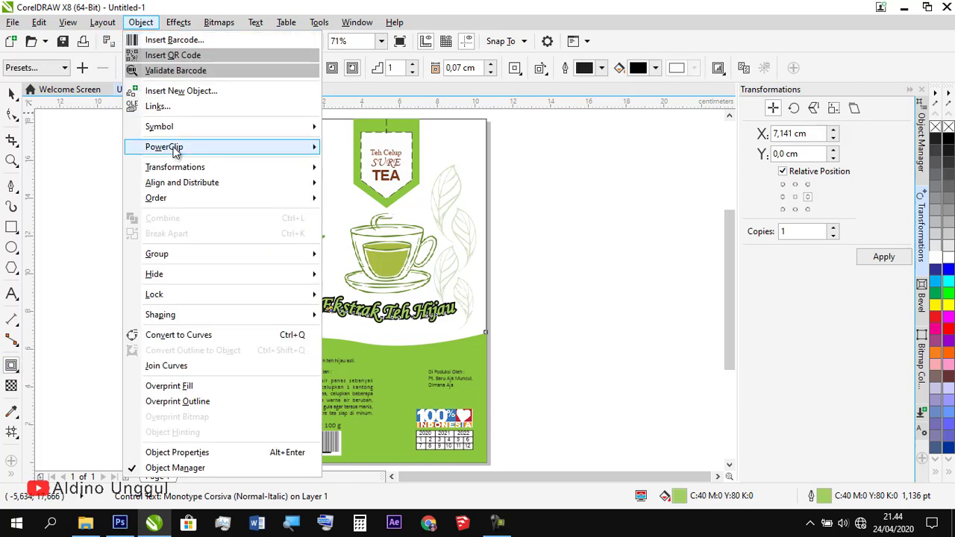
{"action": "left_click", "coordinate": [11, 94]}
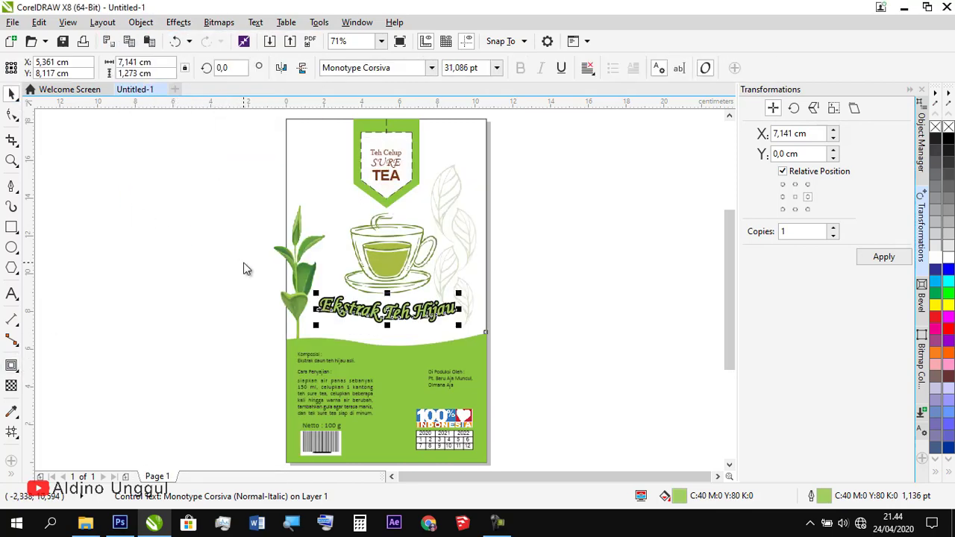
Break the contour group of the "Ekstrak Teh Hijau" text apart.
{"action": "key", "text": "F2"}
{"action": "left_click_drag", "start_coordinate": [309, 273], "coordinate": [548, 365]}
{"action": "key", "text": "F2"}
{"action": "left_click_drag", "start_coordinate": [435, 237], "coordinate": [460, 267]}
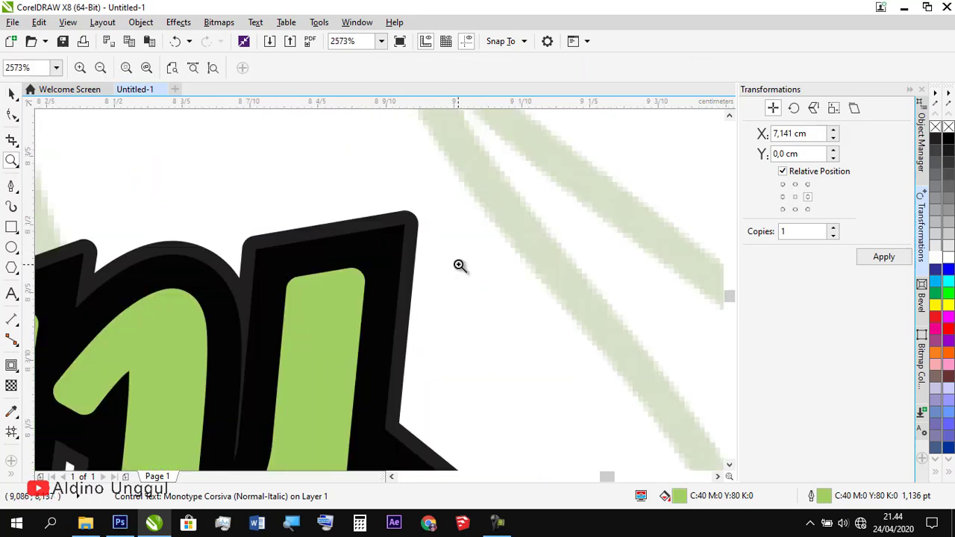
{"action": "left_click", "coordinate": [409, 233]}
{"action": "right_click", "coordinate": [409, 232]}
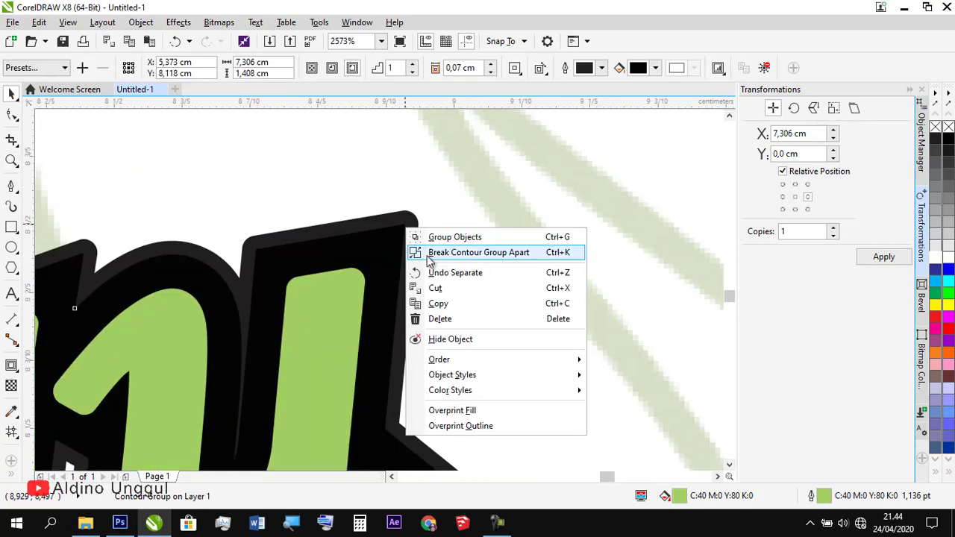
{"action": "left_click", "coordinate": [427, 249]}
Set the outline width of the separated black contour curve behind the text to None.
{"action": "left_click", "coordinate": [410, 227]}
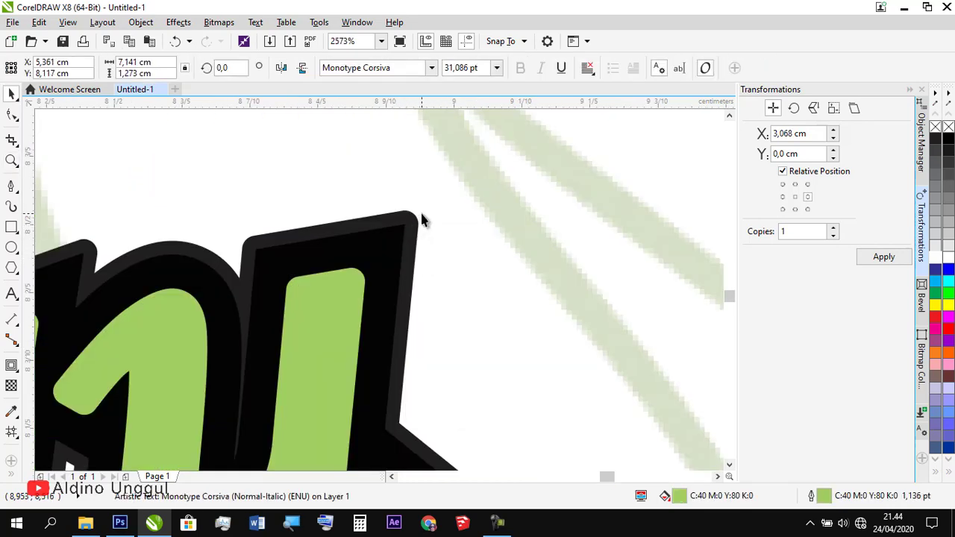
{"action": "left_click", "coordinate": [401, 241]}
{"action": "left_click", "coordinate": [453, 68]}
{"action": "left_click", "coordinate": [451, 84]}
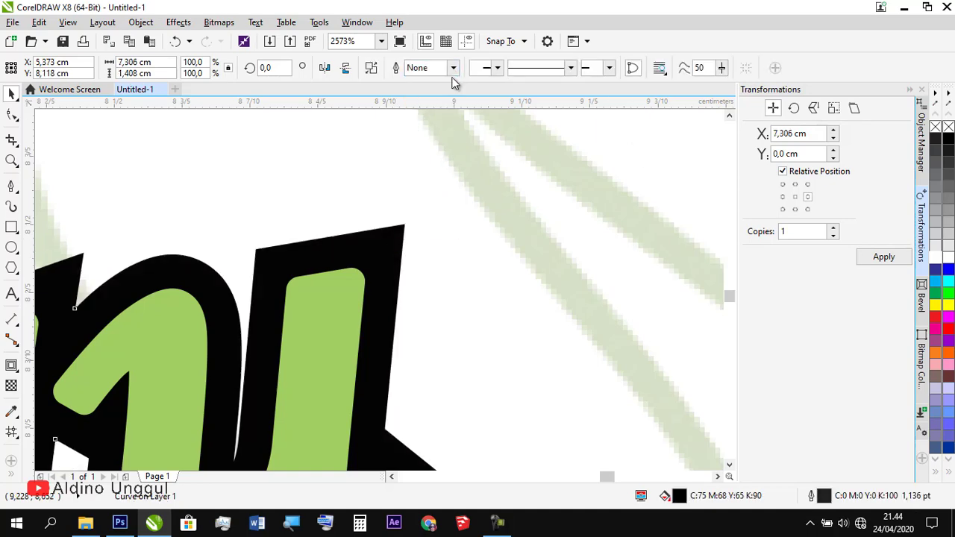
Check the black contour around the "Ekstrak Teh Hijau" text up close and on the full page.
{"action": "key", "text": "F2"}
{"action": "right_click", "coordinate": [435, 206]}
{"action": "left_click", "coordinate": [490, 302]}
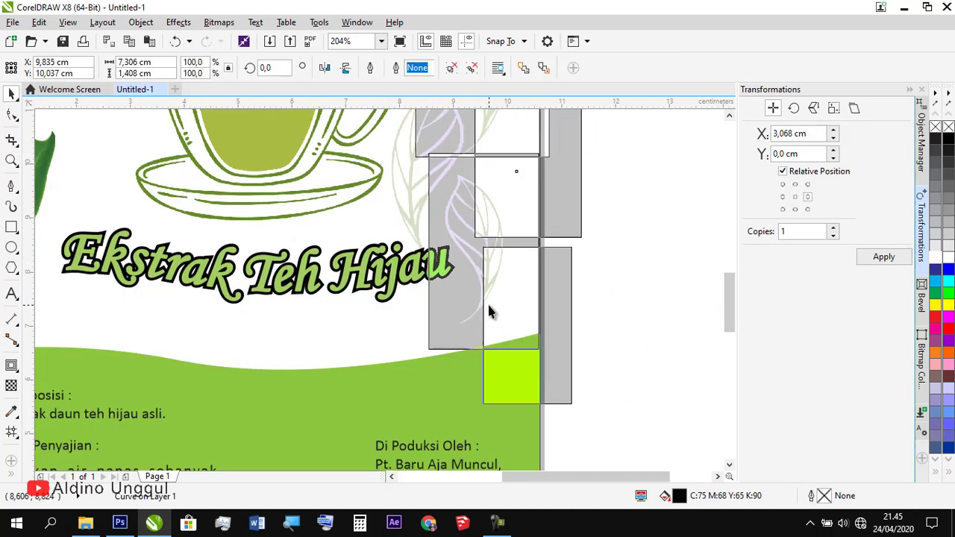
{"action": "key", "text": "F2"}
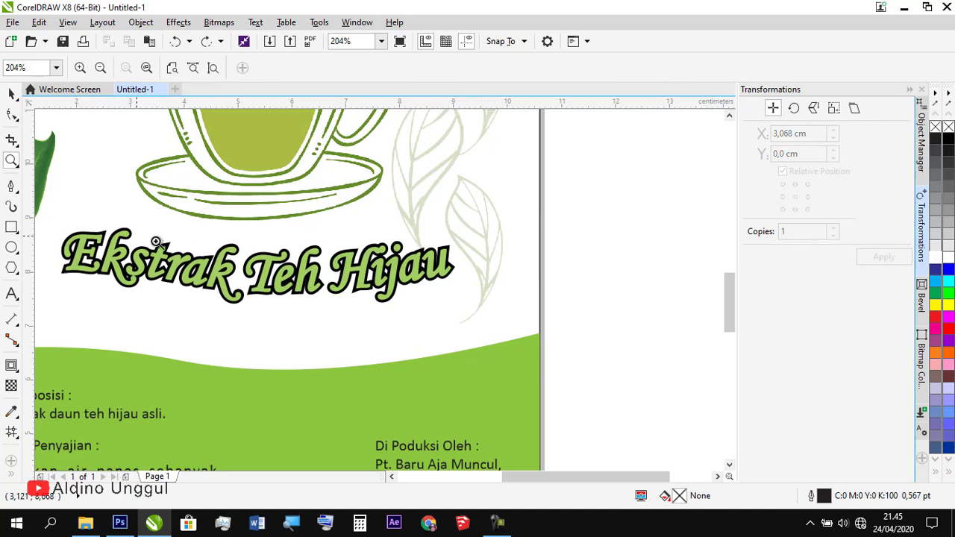
{"action": "left_click", "coordinate": [108, 228]}
{"action": "right_click", "coordinate": [257, 216]}
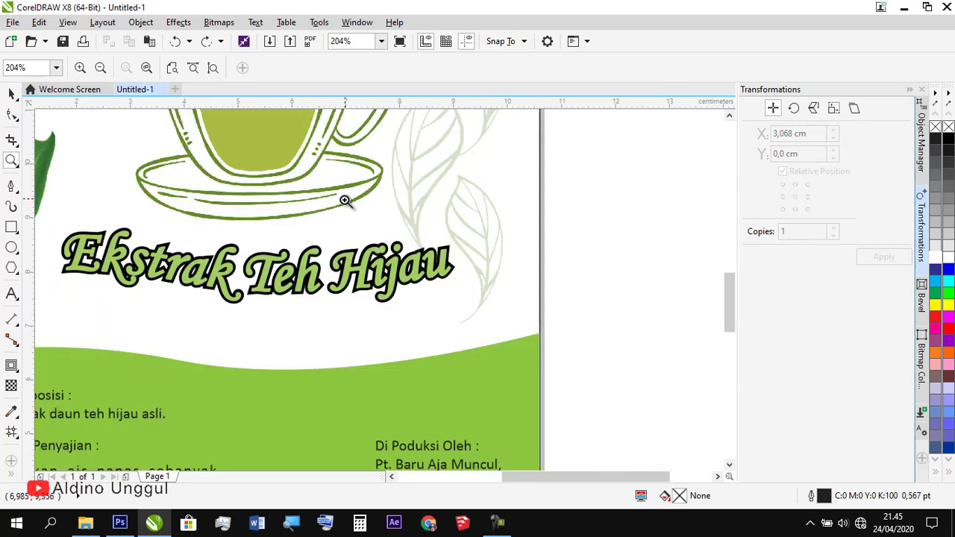
{"action": "key", "text": "shift+F4"}
{"action": "key", "text": "space"}
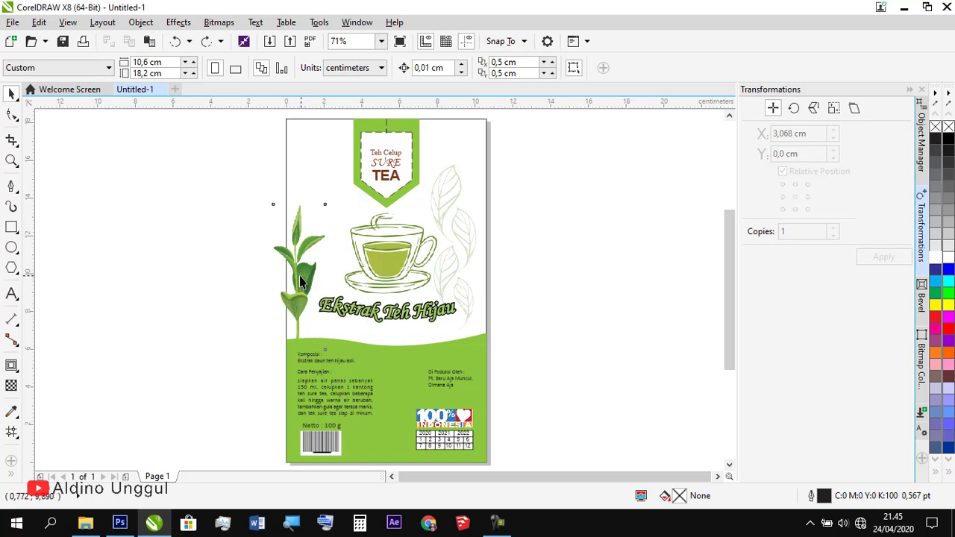
Move the tea plant image inward so its leaves fit inside the label's left edge.
{"action": "left_click_drag", "start_coordinate": [301, 282], "coordinate": [310, 276]}
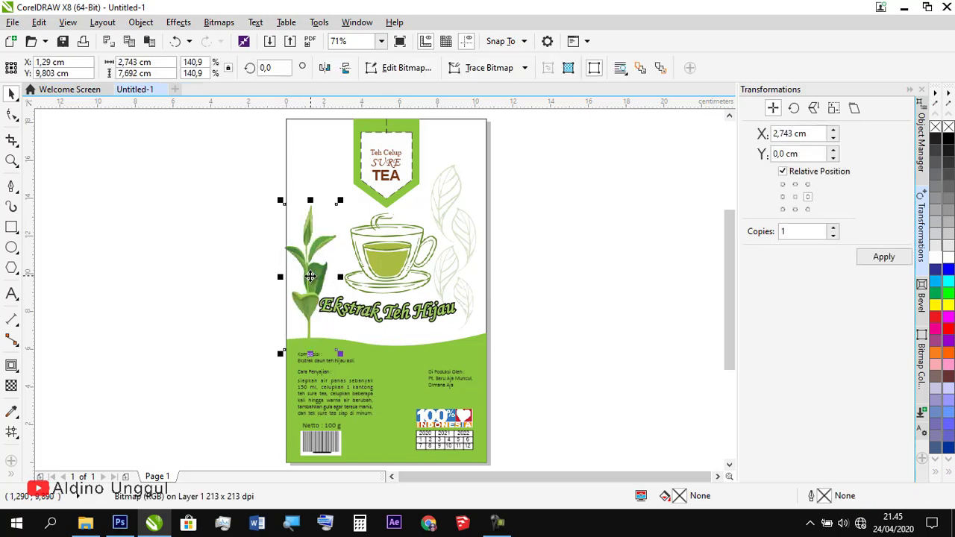
{"action": "left_click", "coordinate": [296, 182], "text": "shift"}
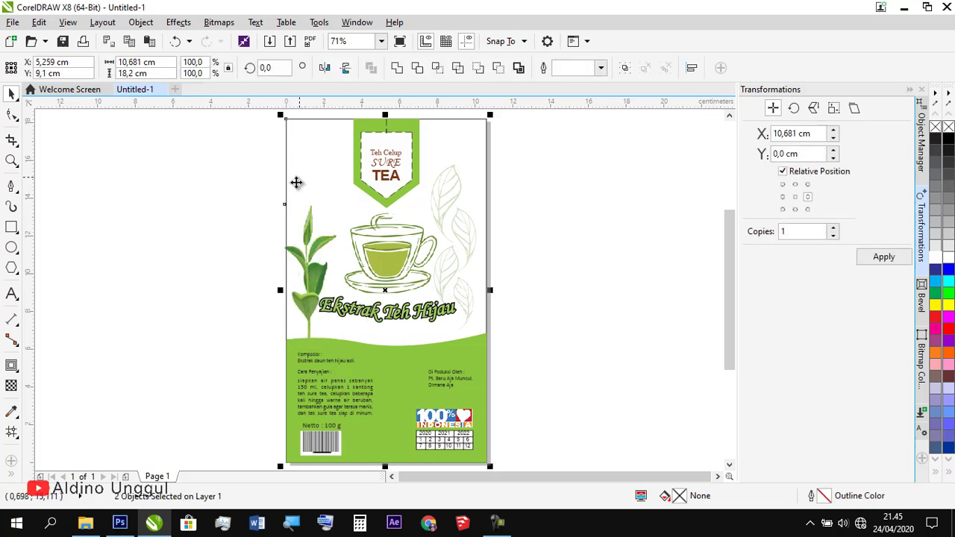
{"action": "left_click", "coordinate": [222, 206]}
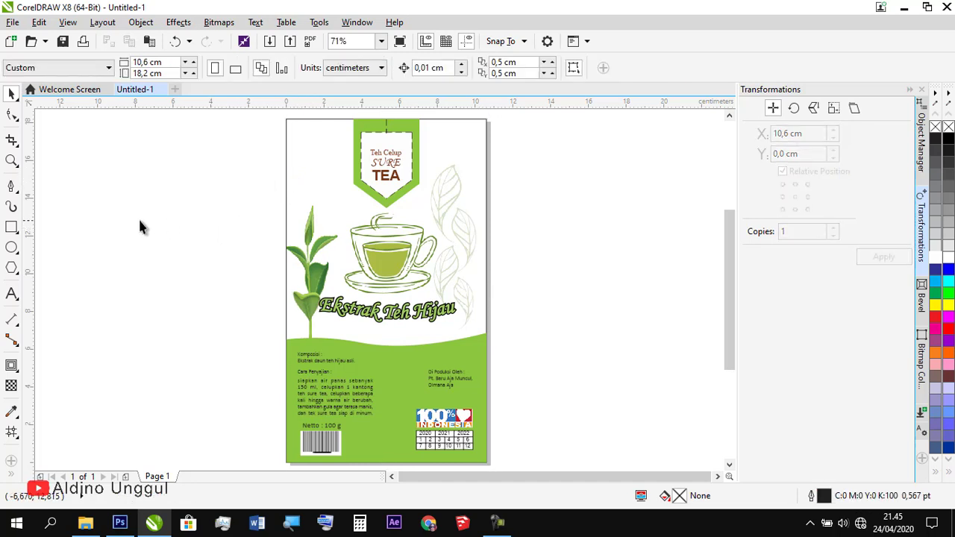
Apply a one-step inside contour with a 1 cm offset to the label's 10,6 x 18,2 cm rectangle.
{"action": "left_click", "coordinate": [305, 137]}
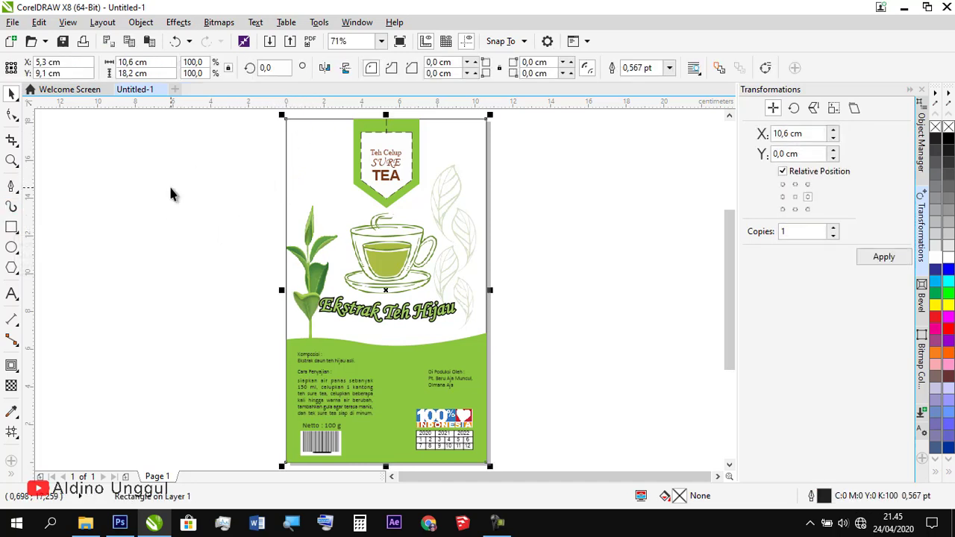
{"action": "left_click", "coordinate": [11, 365]}
{"action": "left_click", "coordinate": [60, 379]}
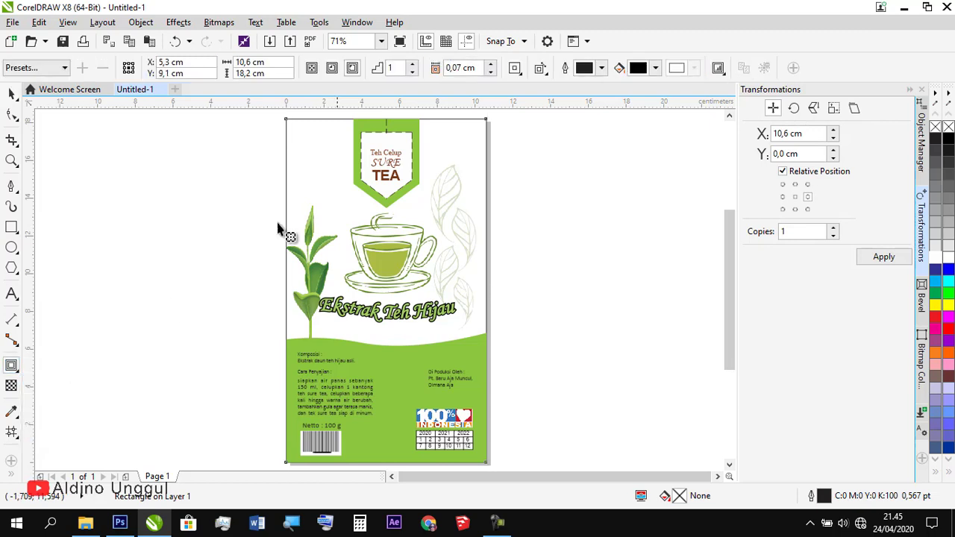
{"action": "left_click", "coordinate": [333, 68]}
{"action": "triple_click", "coordinate": [463, 68]}
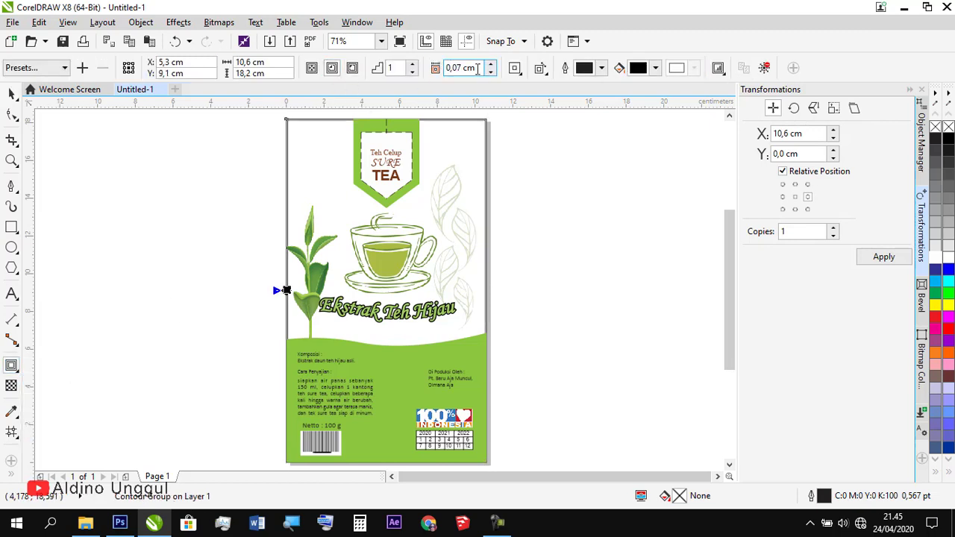
{"action": "type", "text": "1"}
{"action": "key", "text": "Return"}
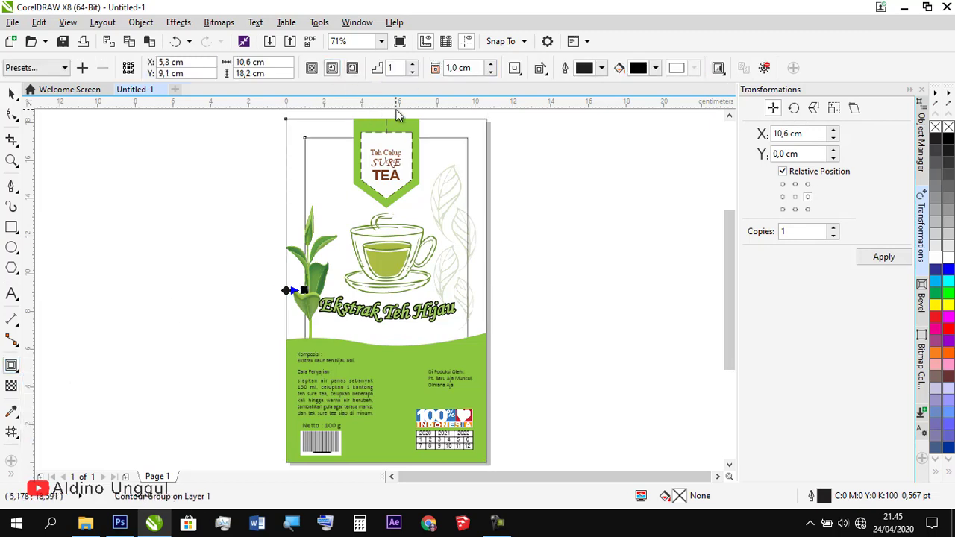
Reduce the rectangle contour's offset to 0,4 cm after trying 0,6 cm.
{"action": "type", "text": "0,6"}
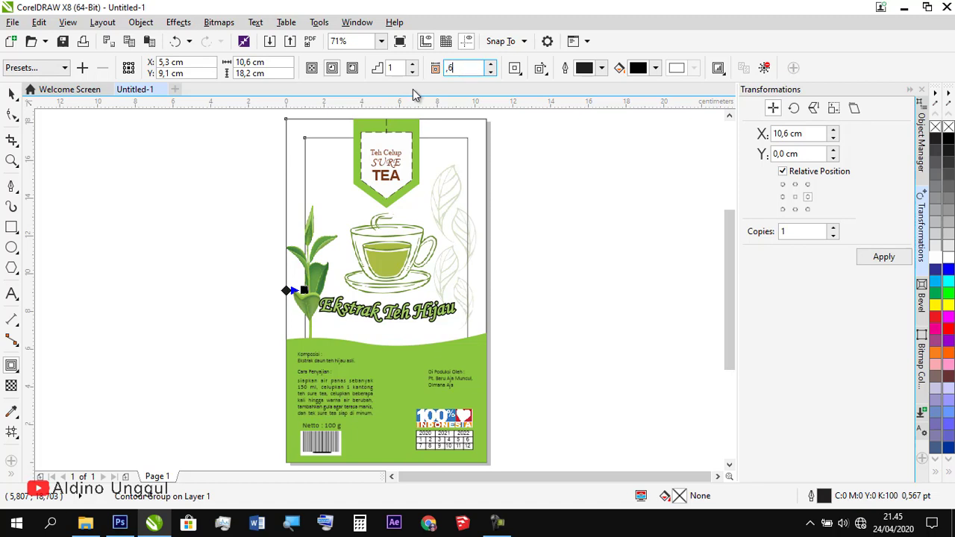
{"action": "key", "text": "Return"}
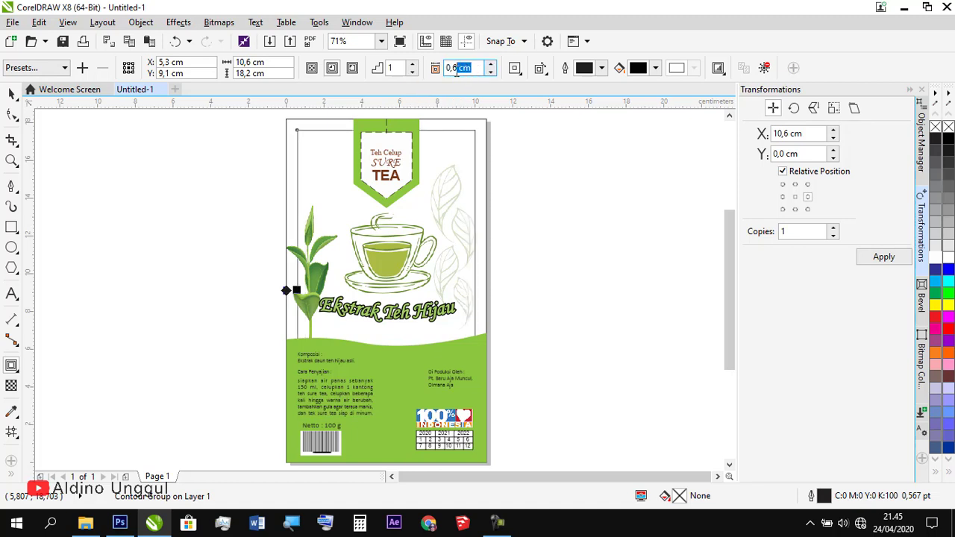
{"action": "type", "text": "0,4"}
{"action": "key", "text": "Return"}
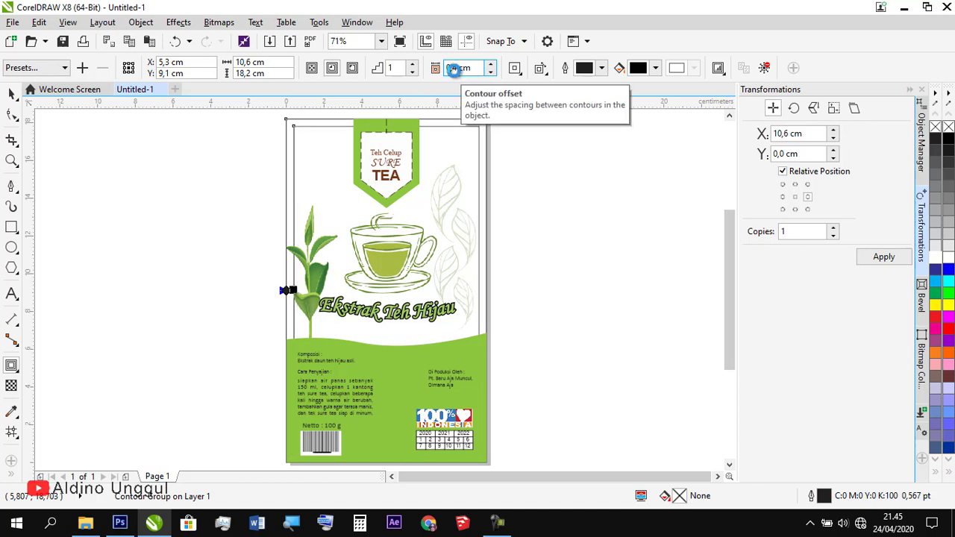
Break the rectangle's contour group apart into separate inner and outer rectangles.
{"action": "left_click", "coordinate": [12, 93]}
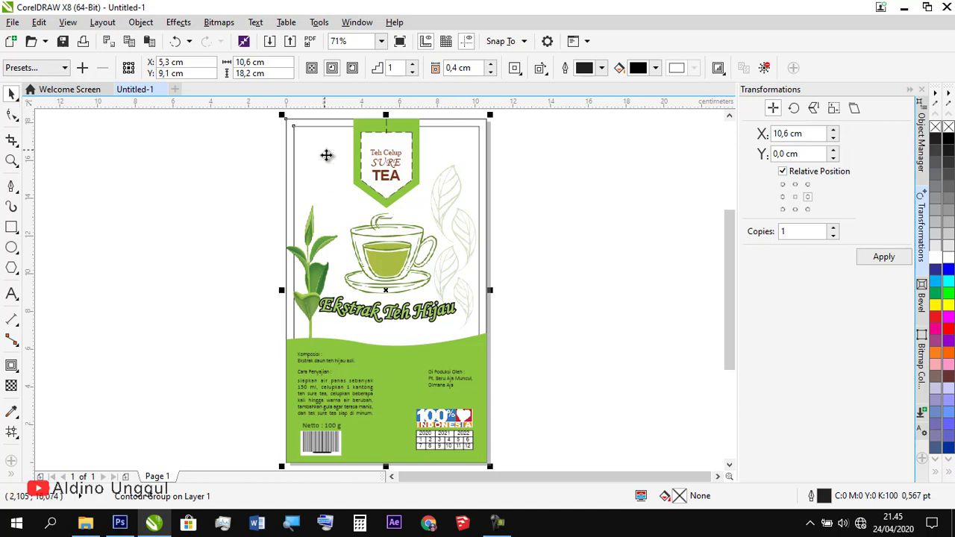
{"action": "right_click", "coordinate": [299, 130]}
{"action": "left_click", "coordinate": [339, 152]}
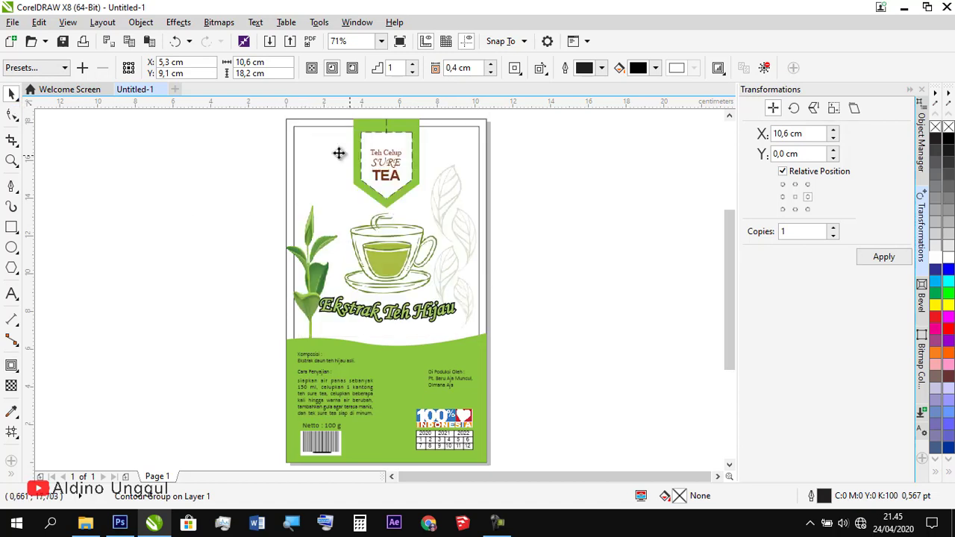
{"action": "left_click", "coordinate": [259, 133]}
Give the outer label rectangle a uniform light green fill (#BAD986) with cyan set to 30.
{"action": "left_click", "coordinate": [288, 118]}
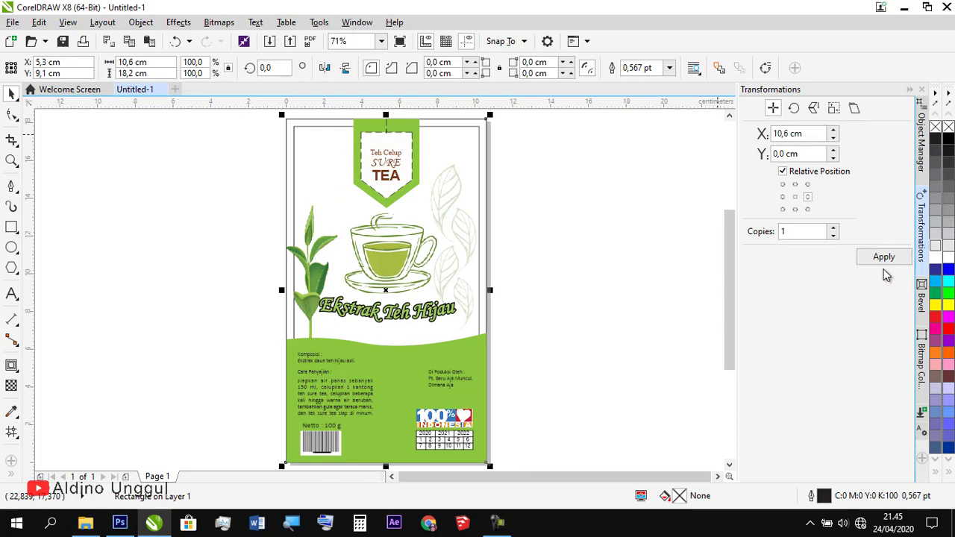
{"action": "double_click", "coordinate": [680, 496]}
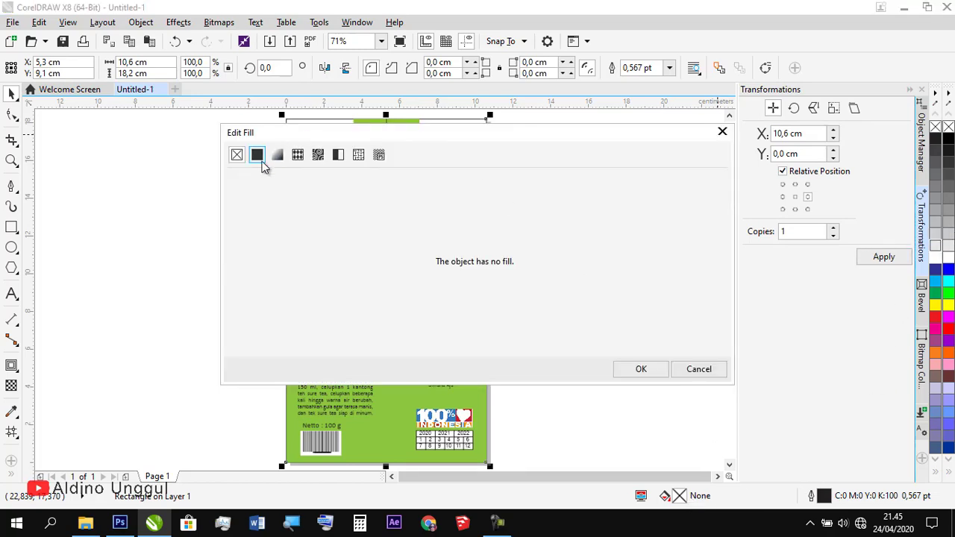
{"action": "left_click", "coordinate": [258, 156]}
{"action": "left_click_drag", "start_coordinate": [379, 133], "coordinate": [635, 144]}
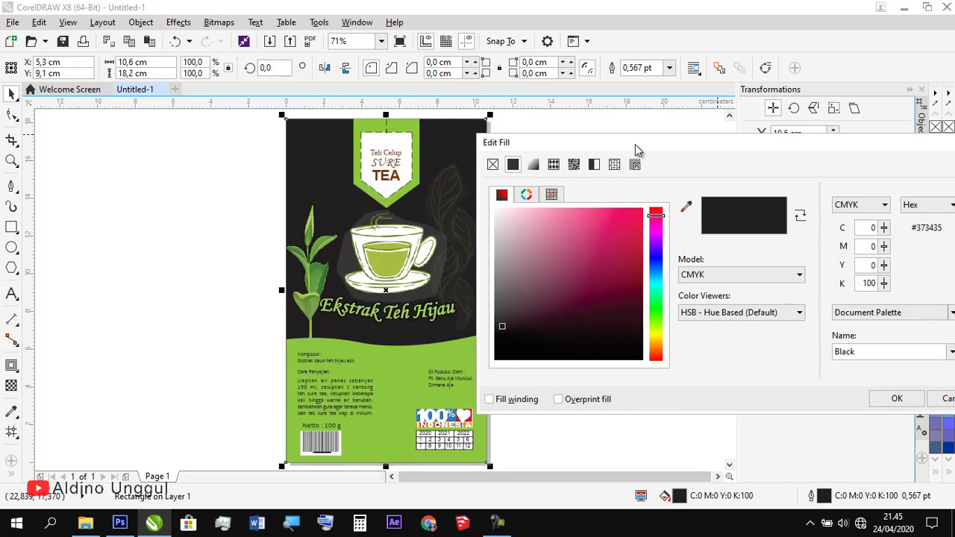
{"action": "left_click", "coordinate": [656, 315]}
{"action": "left_click", "coordinate": [551, 232]}
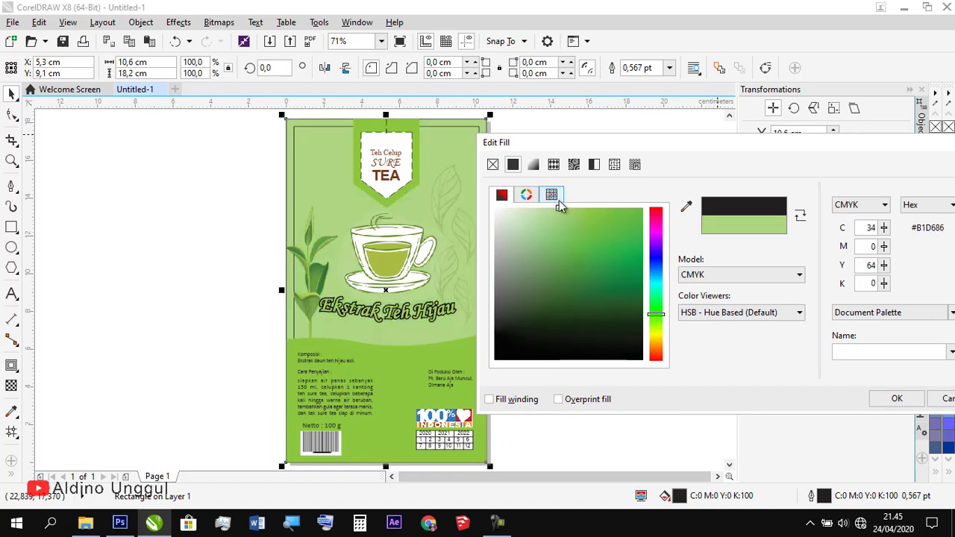
{"action": "left_click", "coordinate": [884, 231]}
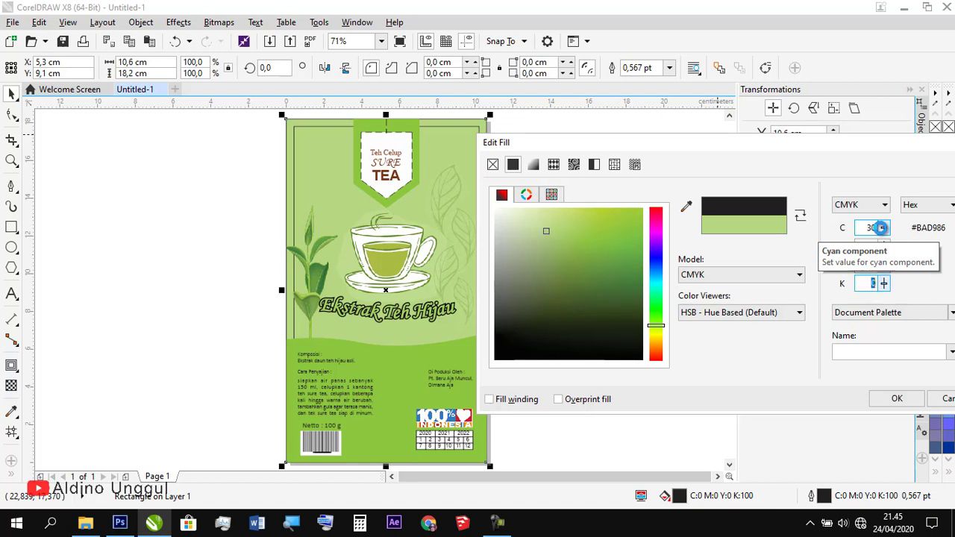
{"action": "key", "text": "Return"}
{"action": "left_click", "coordinate": [585, 243]}
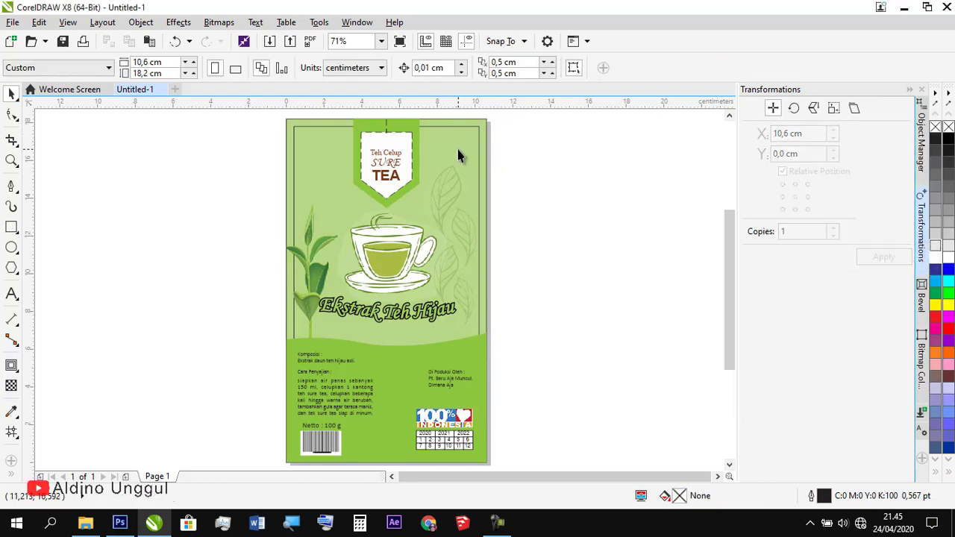
Fill the inner 9,8 x 17,4 cm rectangle with white.
{"action": "left_click", "coordinate": [452, 150]}
{"action": "left_click", "coordinate": [936, 259]}
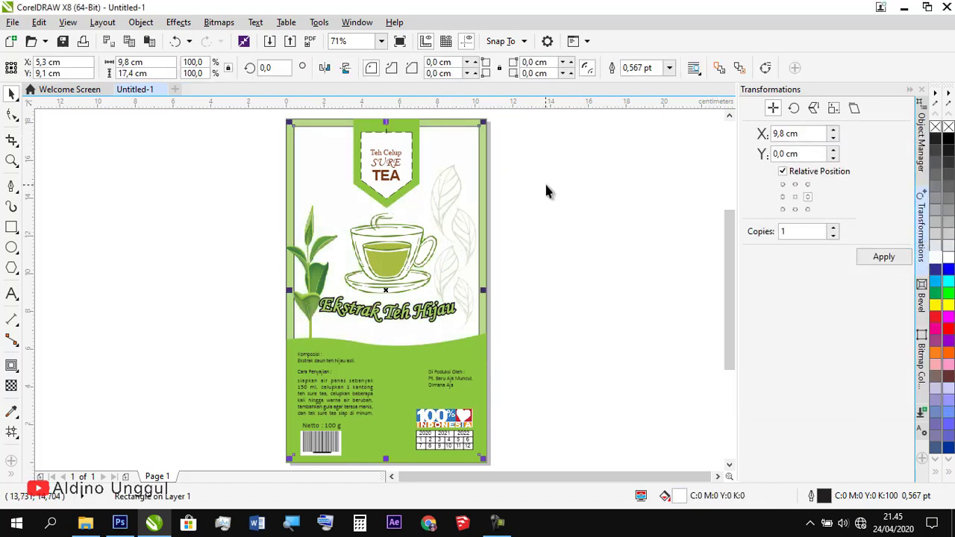
{"action": "left_click", "coordinate": [539, 182]}
Trim the outer light green rectangle with the inner white rectangle so it becomes a hollow border frame.
{"action": "key", "text": "z"}
{"action": "left_click_drag", "start_coordinate": [266, 111], "coordinate": [351, 164]}
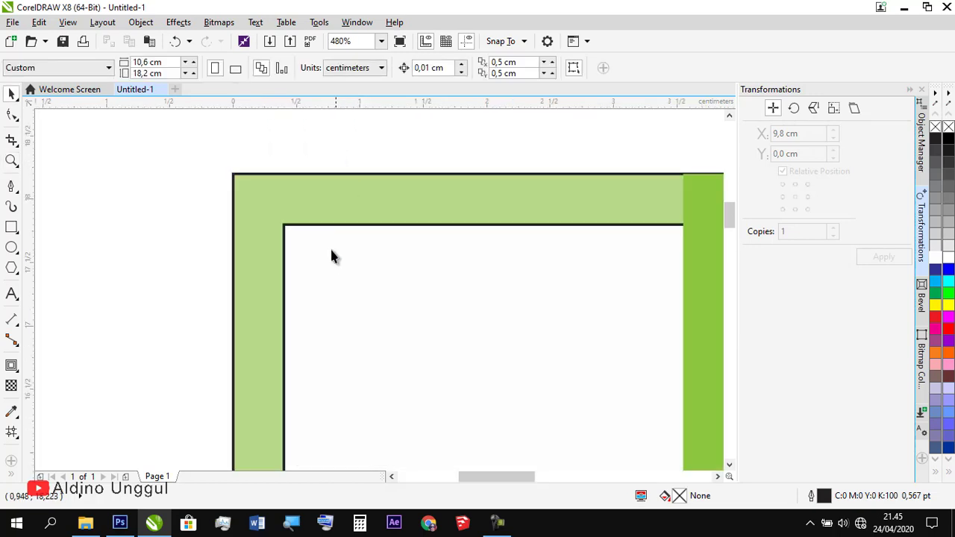
{"action": "left_click", "coordinate": [325, 254]}
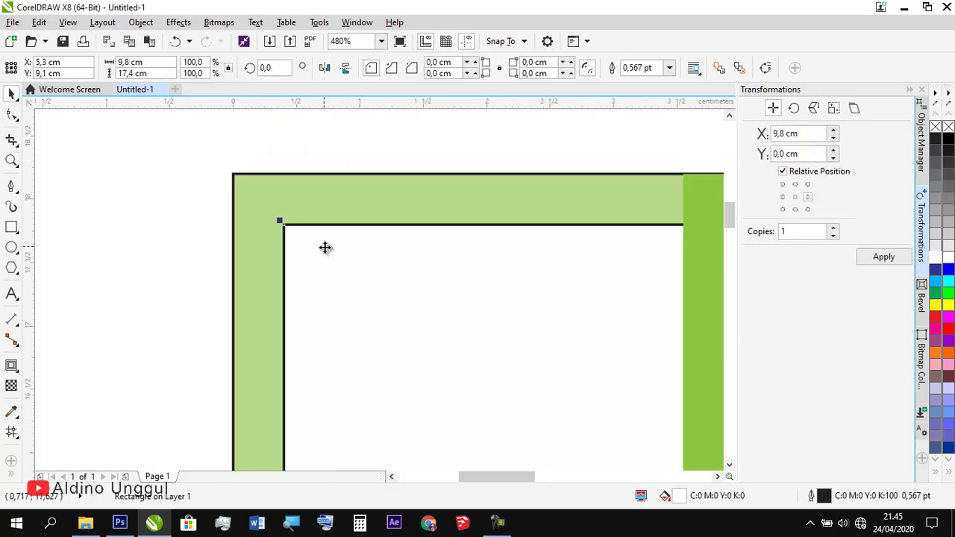
{"action": "left_click", "coordinate": [289, 190], "text": "shift"}
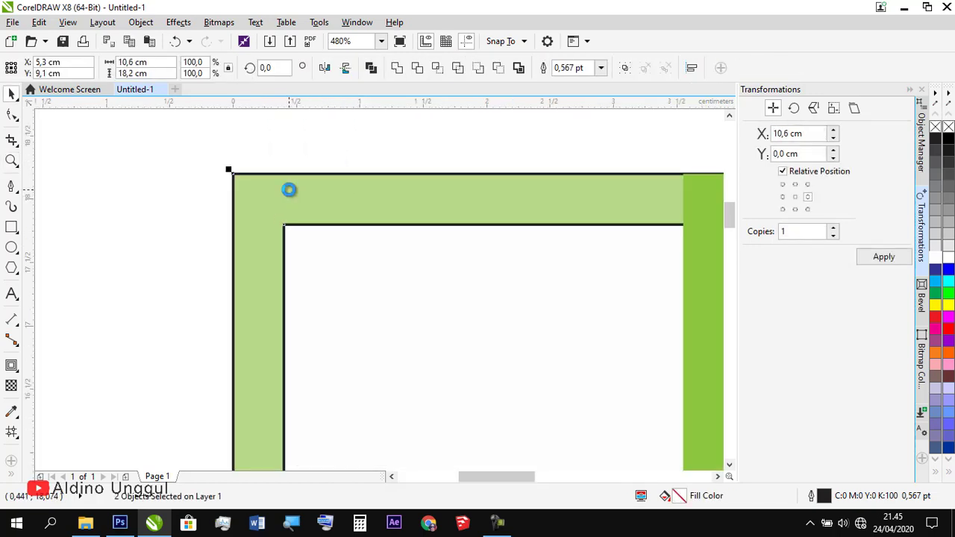
{"action": "left_click", "coordinate": [417, 69]}
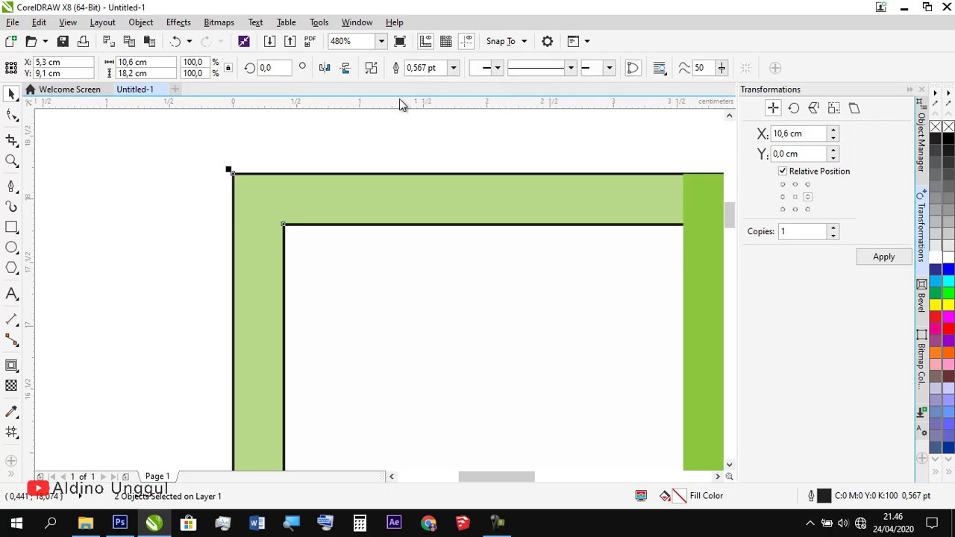
Bring the light green border frame to the front of the page and remove its outline.
{"action": "right_click", "coordinate": [346, 209]}
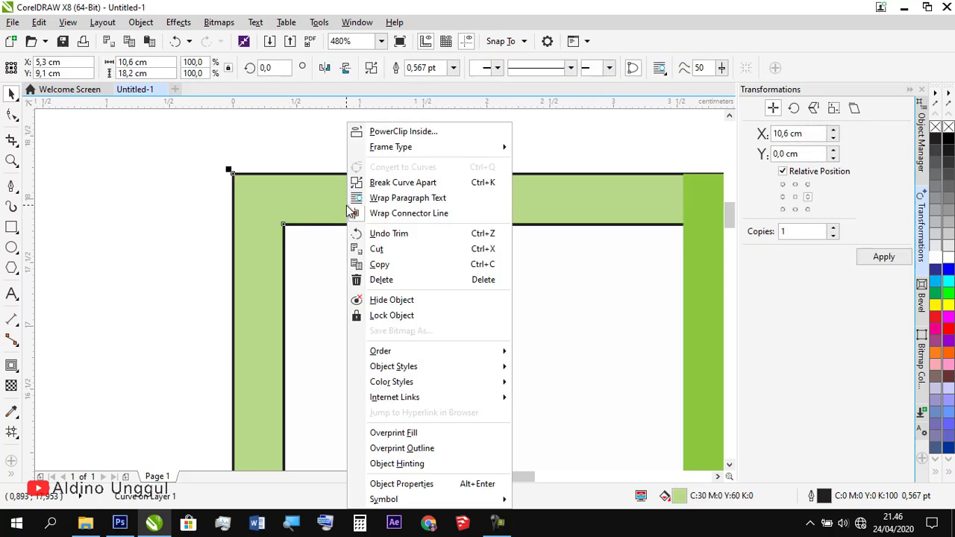
{"action": "mouse_move", "coordinate": [471, 347]}
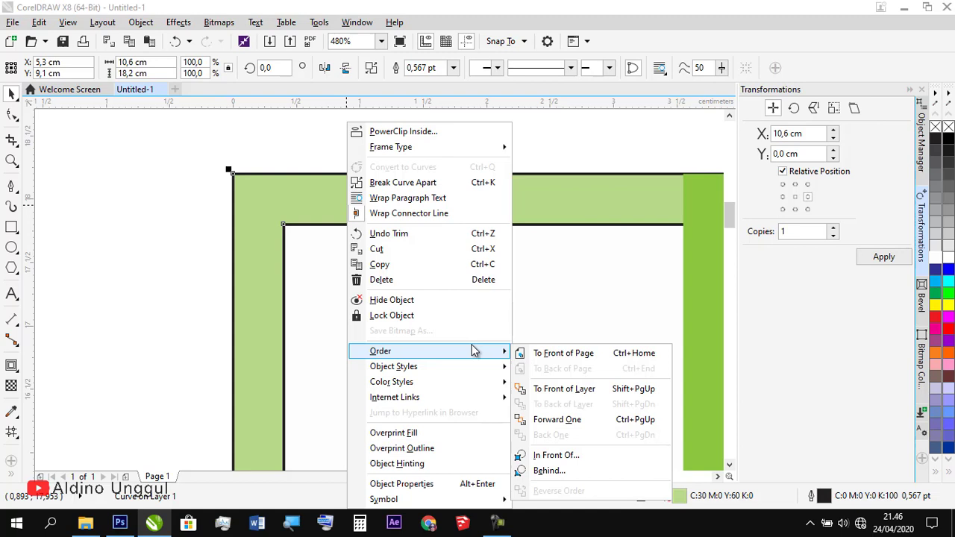
{"action": "left_click", "coordinate": [521, 355]}
{"action": "left_click", "coordinate": [453, 68]}
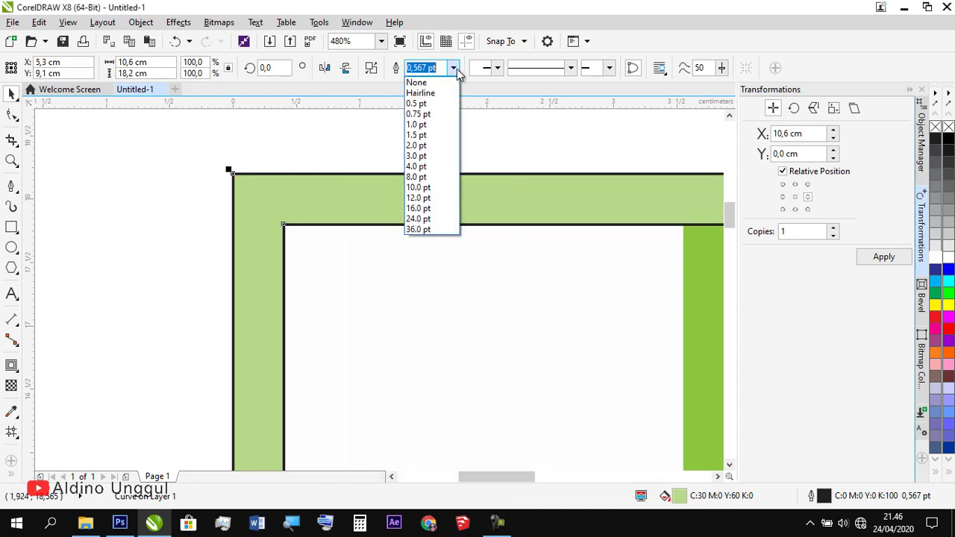
{"action": "left_click", "coordinate": [457, 78]}
Set the inner white rectangle's outline width to None and return to the full label.
{"action": "left_click", "coordinate": [382, 247]}
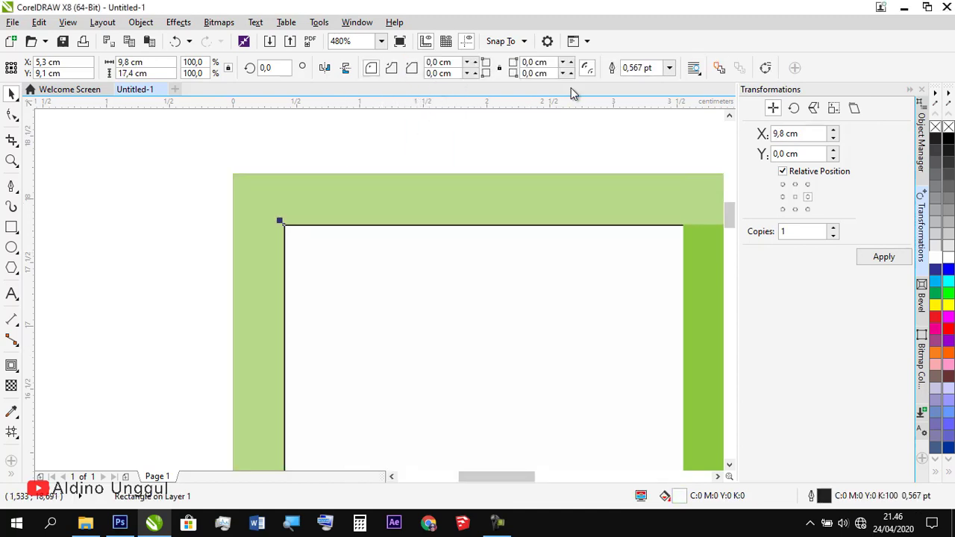
{"action": "left_click", "coordinate": [669, 68]}
{"action": "left_click", "coordinate": [667, 93]}
{"action": "left_click", "coordinate": [669, 68]}
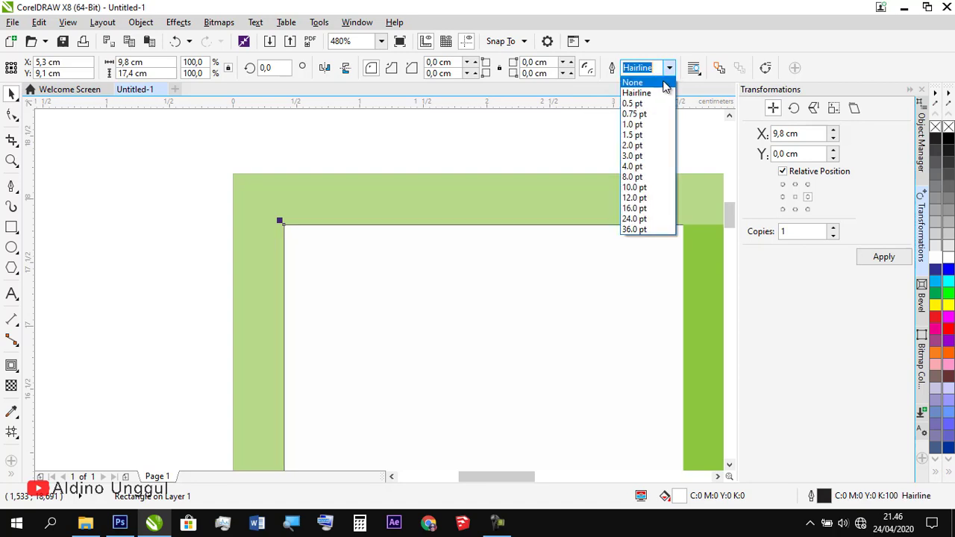
{"action": "left_click", "coordinate": [663, 82]}
{"action": "left_click", "coordinate": [381, 41]}
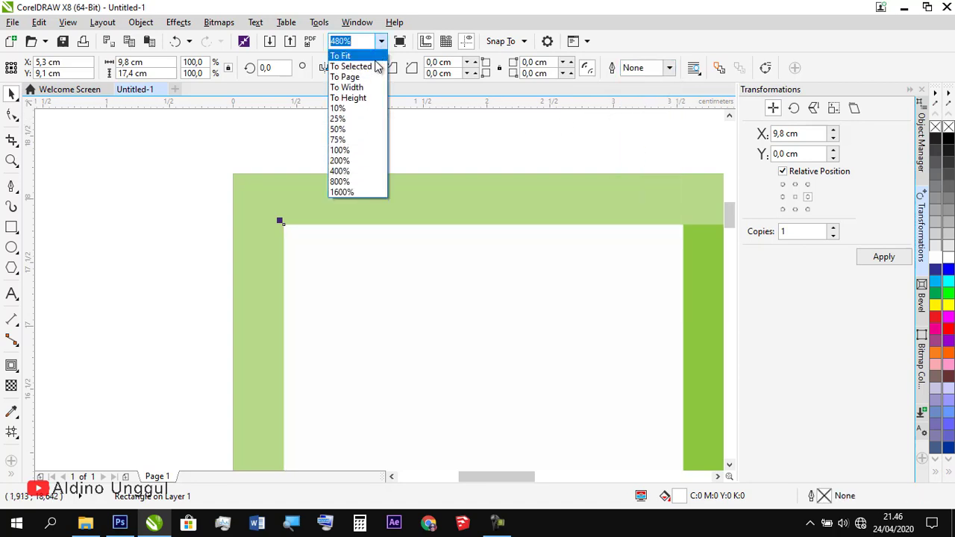
{"action": "left_click", "coordinate": [377, 66]}
{"action": "left_click", "coordinate": [506, 158]}
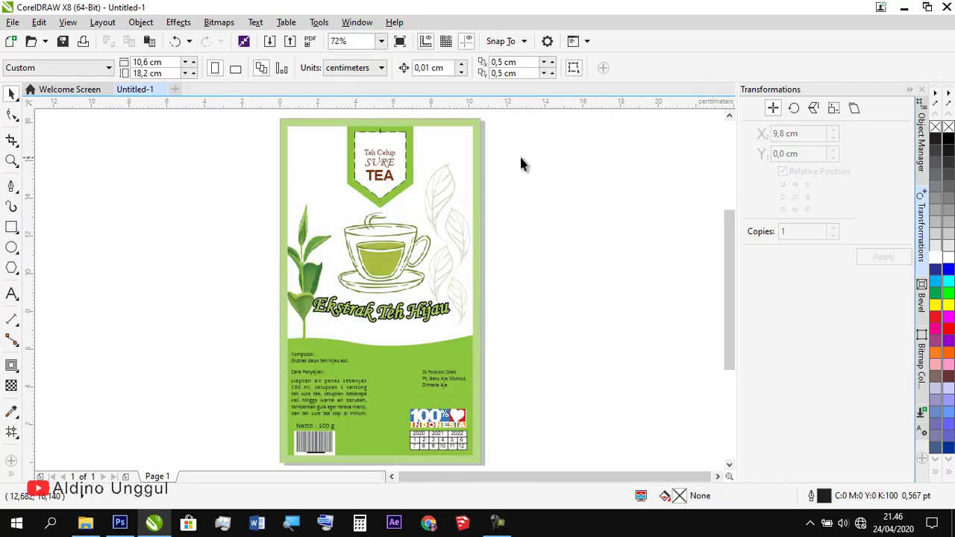
Move the "Netto : 100 g" text slightly and centre it horizontally on the barcode.
{"action": "key", "text": "z"}
{"action": "left_click_drag", "start_coordinate": [266, 321], "coordinate": [490, 456]}
{"action": "left_click_drag", "start_coordinate": [218, 440], "coordinate": [198, 380]}
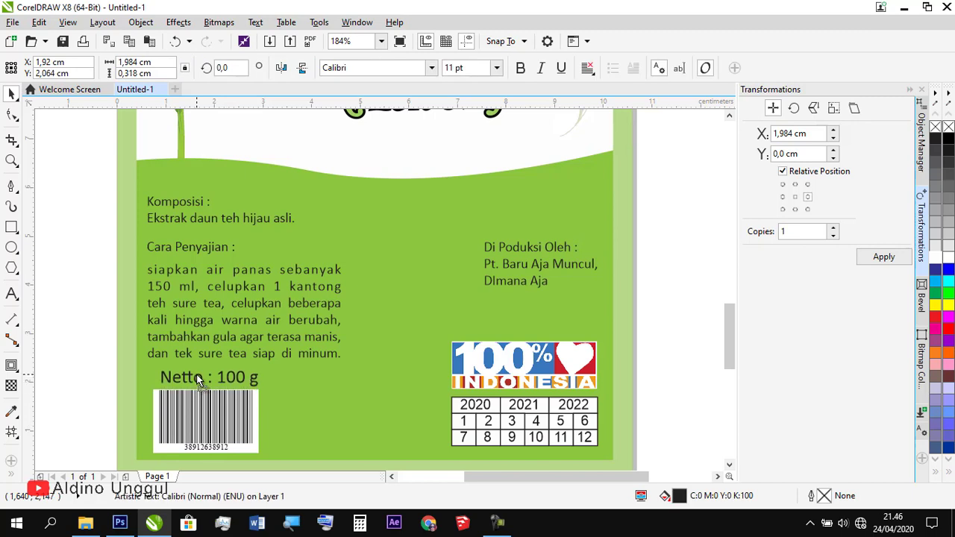
{"action": "left_click", "coordinate": [197, 403], "text": "shift"}
{"action": "key", "text": "c"}
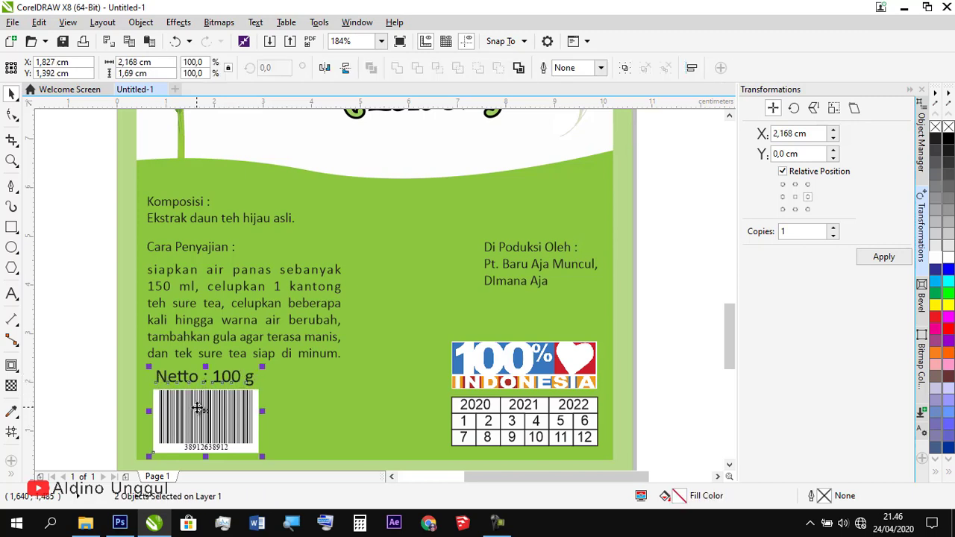
{"action": "left_click", "coordinate": [94, 328]}
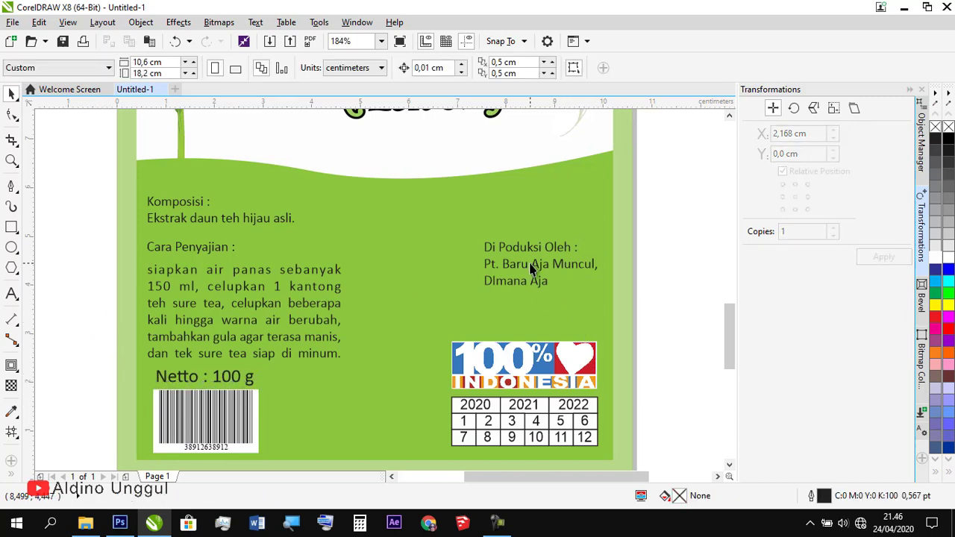
Move the "Di Poduksi Oleh" text block straight down to just above the 100% Indonesia logo.
{"action": "left_click", "coordinate": [531, 291]}
{"action": "key", "text": "ctrl+z"}
{"action": "left_click_drag", "start_coordinate": [532, 285], "coordinate": [534, 333]}
Try to align the vertical centres of the "Di Poduksi Oleh" text block and the 100% Indonesia logo.
{"action": "left_click", "coordinate": [551, 356], "text": "shift"}
{"action": "key", "text": "e"}
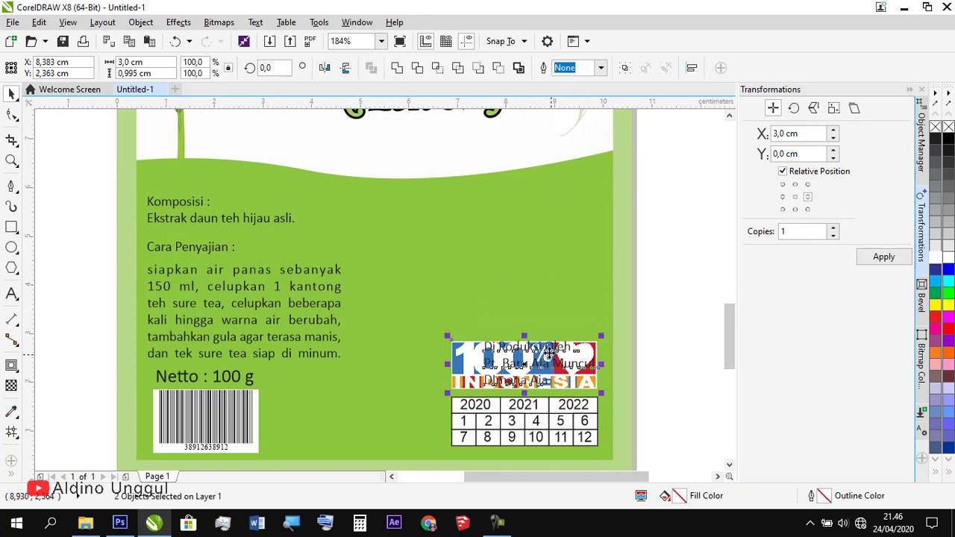
{"action": "key", "text": "ctrl+z"}
{"action": "key", "text": "Escape"}
Start exporting the label as JPG and choose the Camtasia\Kemasan folder on drive D as the destination.
{"action": "key", "text": "F4"}
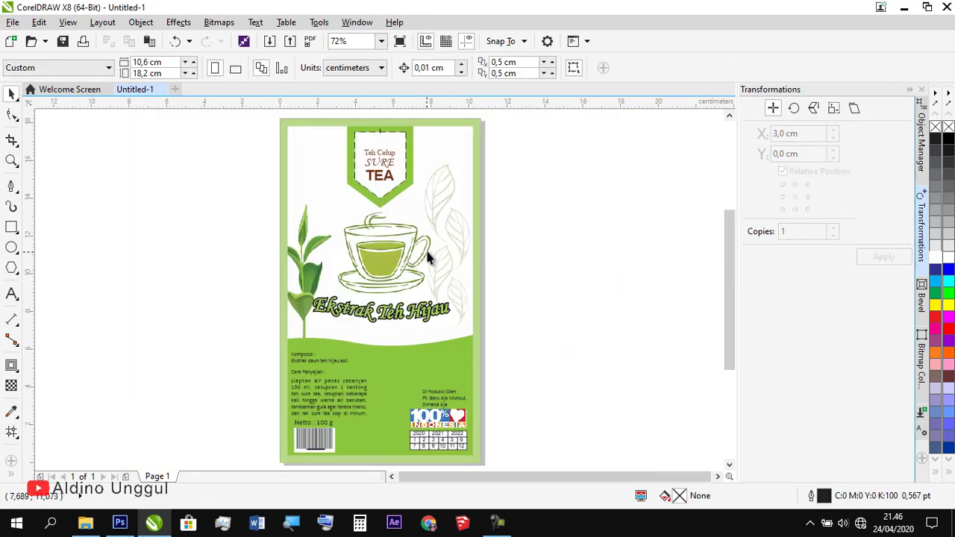
{"action": "left_click", "coordinate": [13, 22]}
{"action": "left_click", "coordinate": [66, 255]}
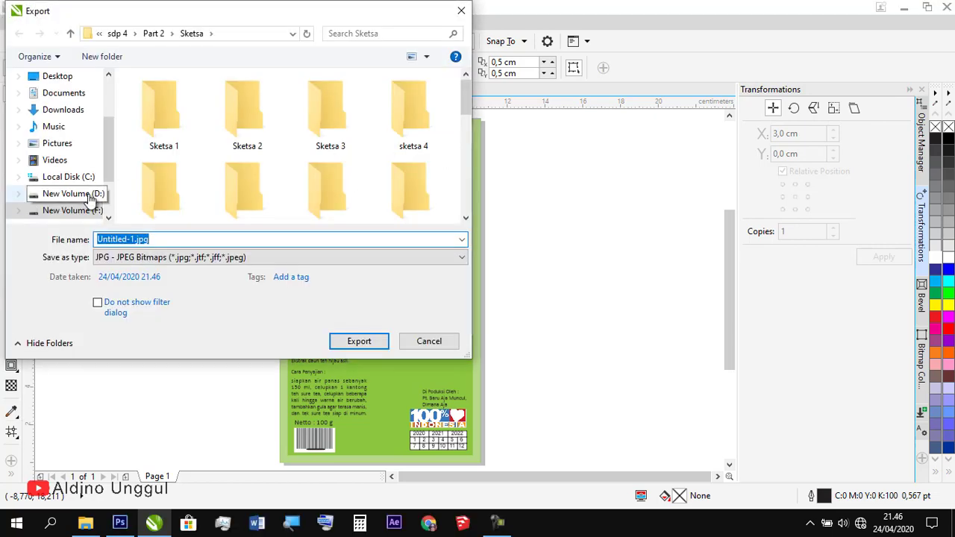
{"action": "left_click", "coordinate": [93, 194]}
{"action": "left_click", "coordinate": [334, 188]}
{"action": "key", "text": "c"}
{"action": "key", "text": "c"}
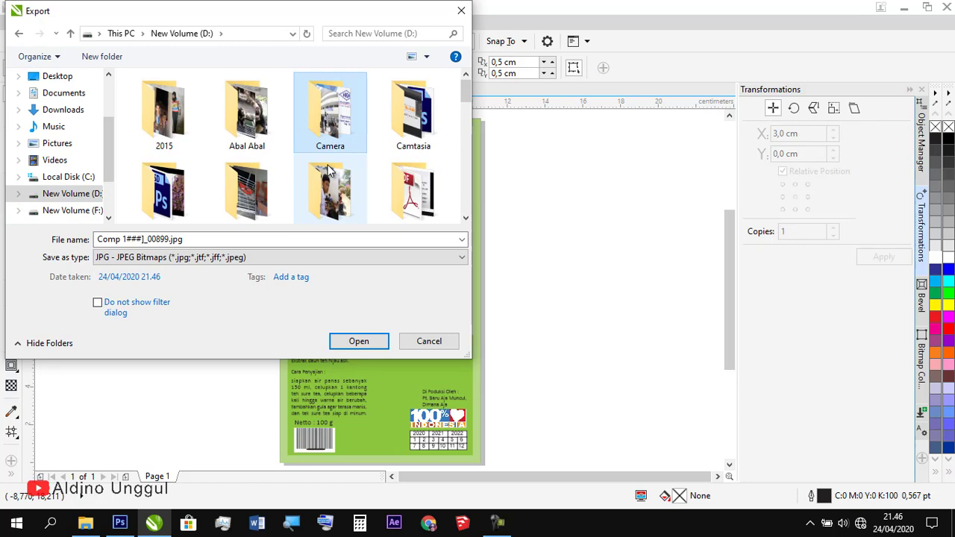
{"action": "double_click", "coordinate": [430, 117]}
{"action": "key", "text": "k"}
{"action": "key", "text": "e"}
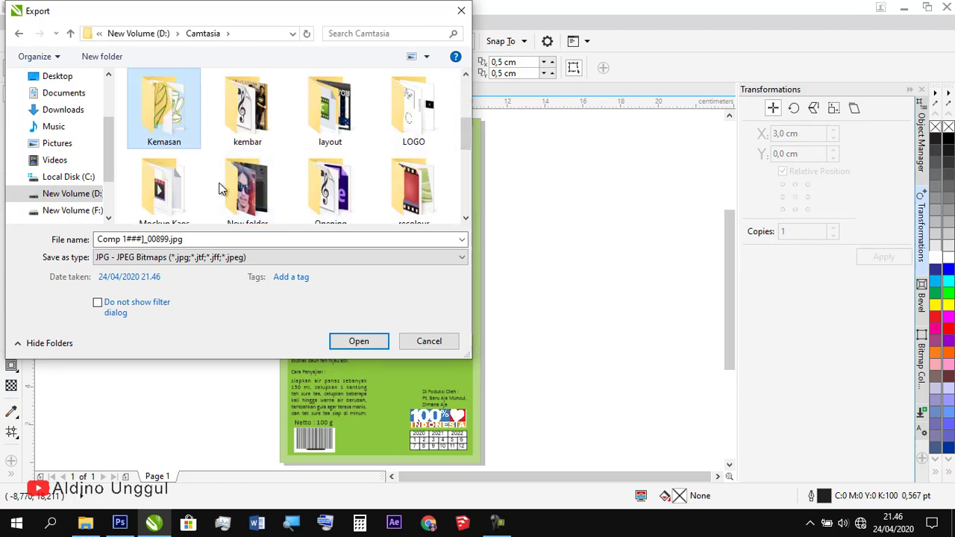
{"action": "double_click", "coordinate": [184, 134]}
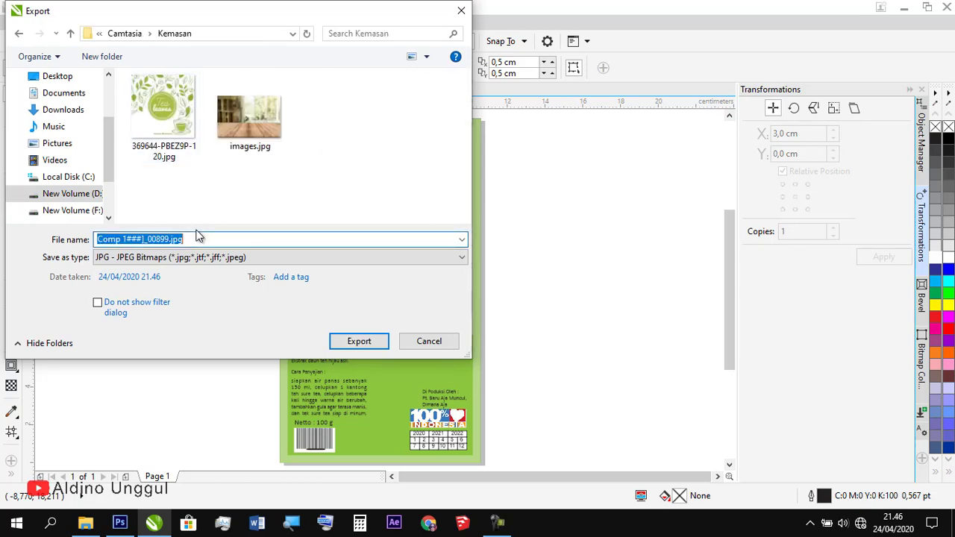
Name the export file "jadi" and export it as a CMYK Color (32-bit) JPEG at 100% quality.
{"action": "type", "text": "jadi"}
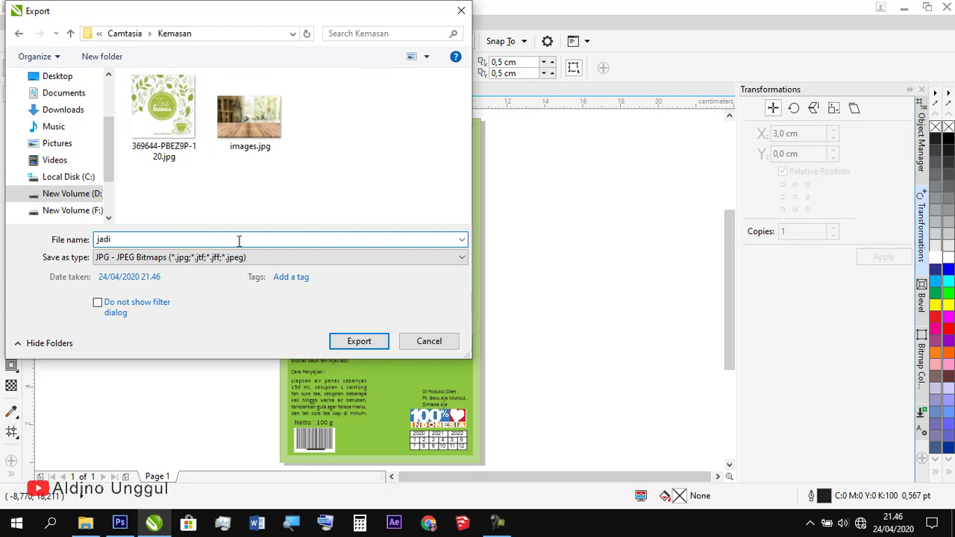
{"action": "left_click", "coordinate": [351, 341]}
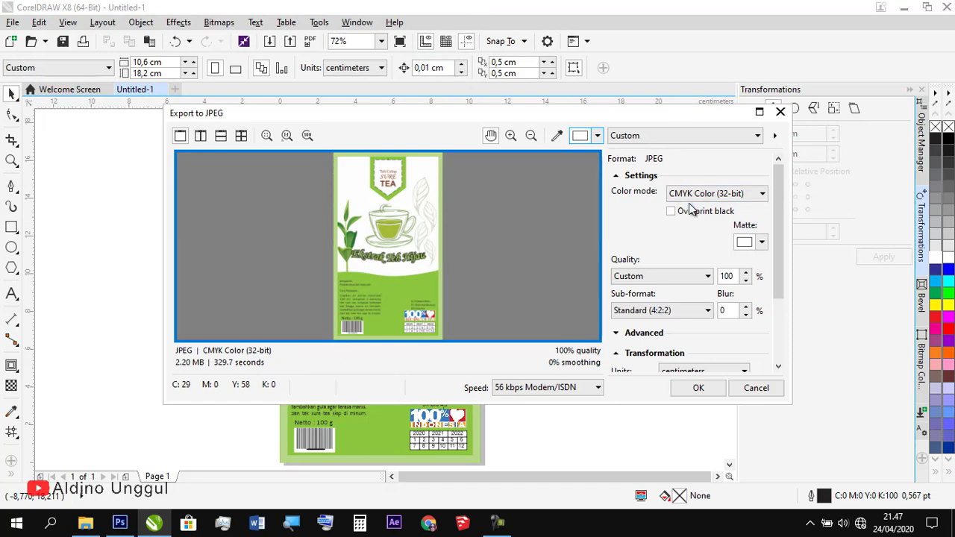
{"action": "left_click", "coordinate": [698, 387]}
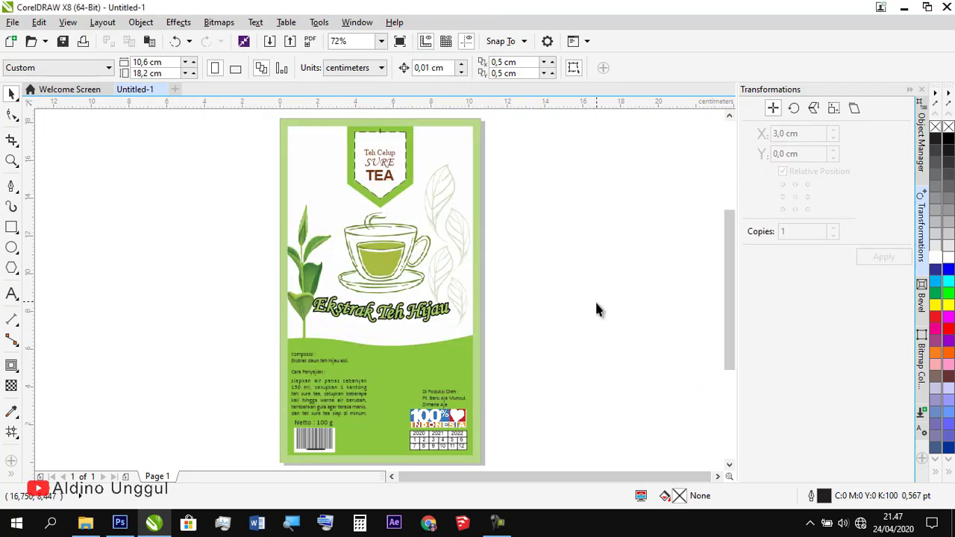
Switch to Plastic Pouch Packaging MockUp.psd in Photoshop and open its smart object's contents, Rectangle.psb.
{"action": "left_click", "coordinate": [85, 523]}
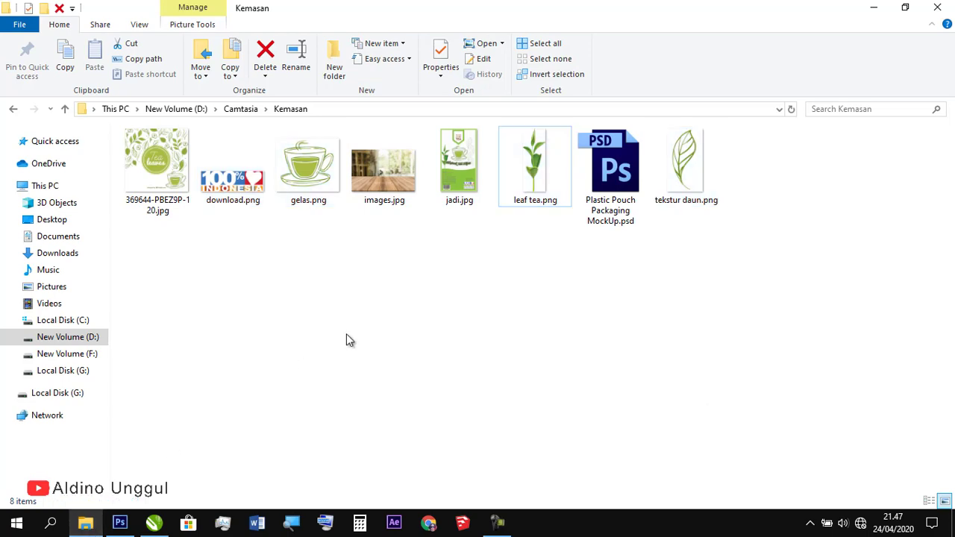
{"action": "double_click", "coordinate": [617, 176]}
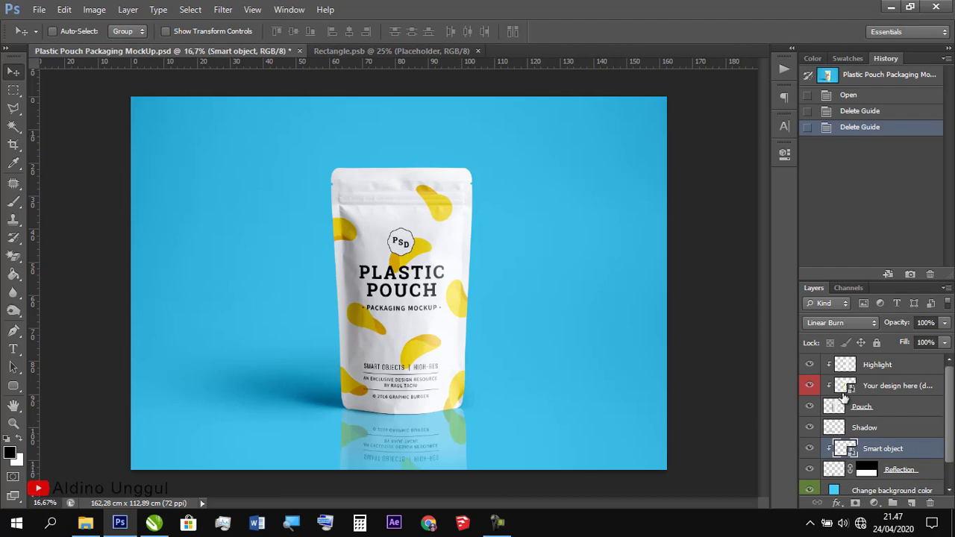
{"action": "double_click", "coordinate": [843, 452]}
{"action": "left_click", "coordinate": [540, 238]}
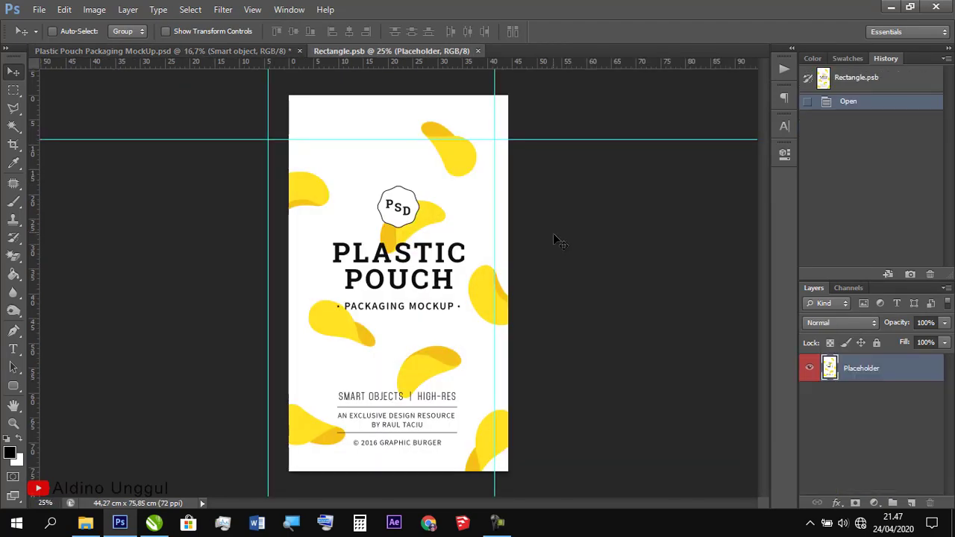
Place jadi.jpg from the Kemasan folder over the placeholder design in Rectangle.psb and save the document.
{"action": "left_click", "coordinate": [86, 522]}
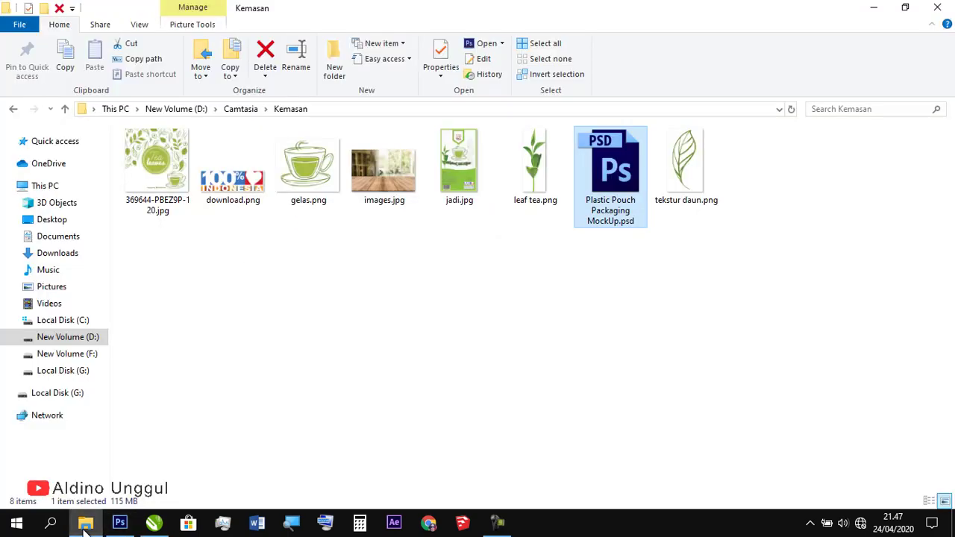
{"action": "left_click_drag", "start_coordinate": [467, 164], "coordinate": [519, 470]}
{"action": "key", "text": "Return"}
{"action": "right_click", "coordinate": [412, 283]}
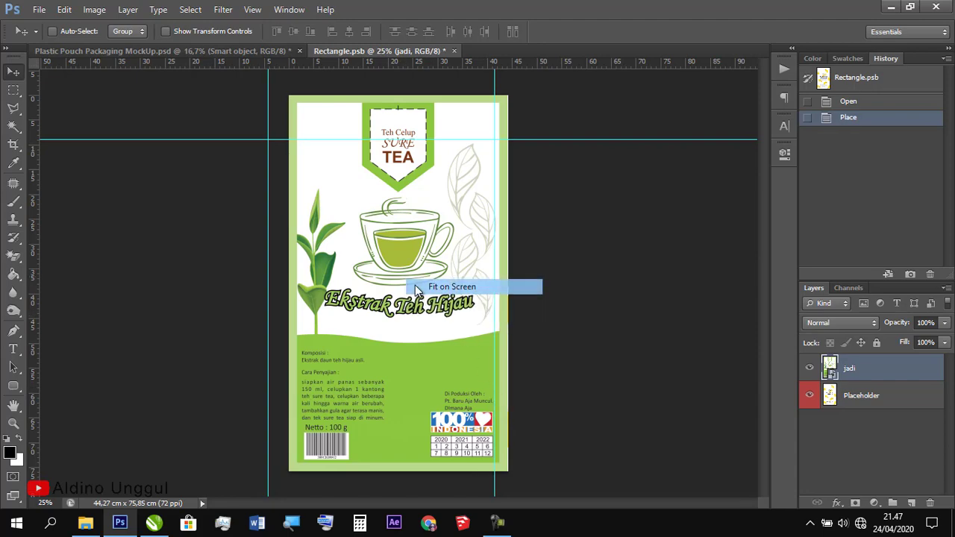
{"action": "left_click", "coordinate": [420, 290]}
{"action": "left_click", "coordinate": [39, 9]}
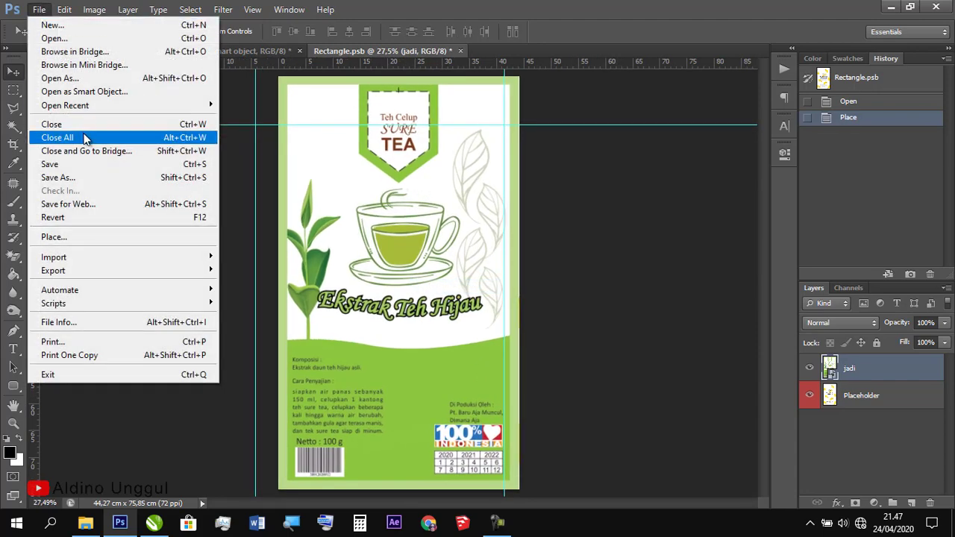
{"action": "left_click", "coordinate": [82, 163]}
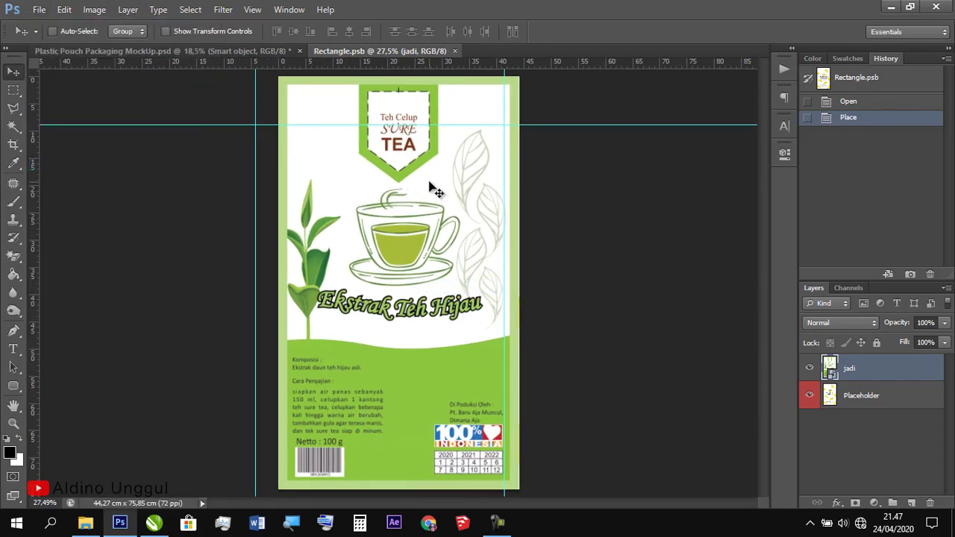
Scale the placed jadi label down slightly about its centre, leaving a narrow margin on every side of the canvas.
{"action": "key", "text": "ctrl+t"}
{"action": "left_click_drag", "start_coordinate": [519, 74], "coordinate": [515, 83]}
{"action": "key", "text": "Return"}
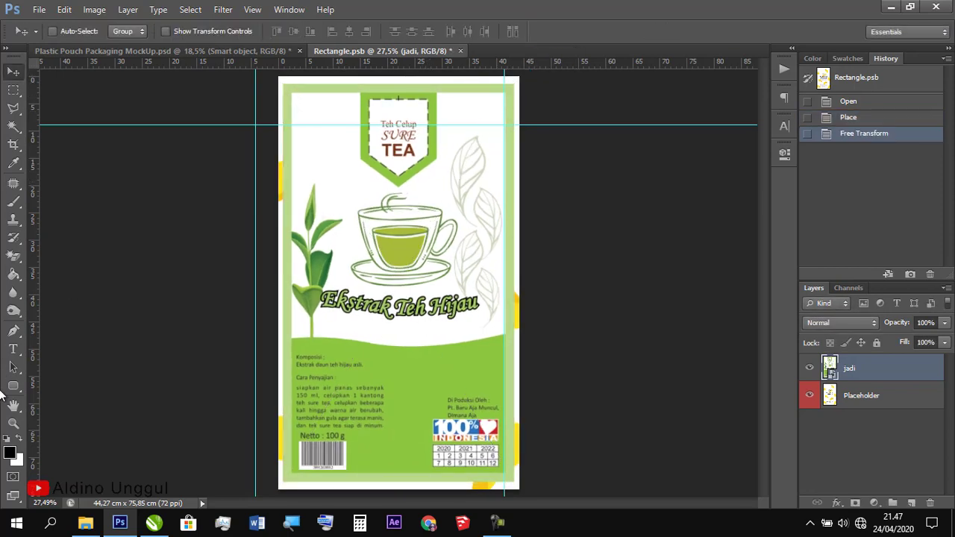
Set the foreground color to the light green sampled from the label's border.
{"action": "left_click", "coordinate": [9, 453]}
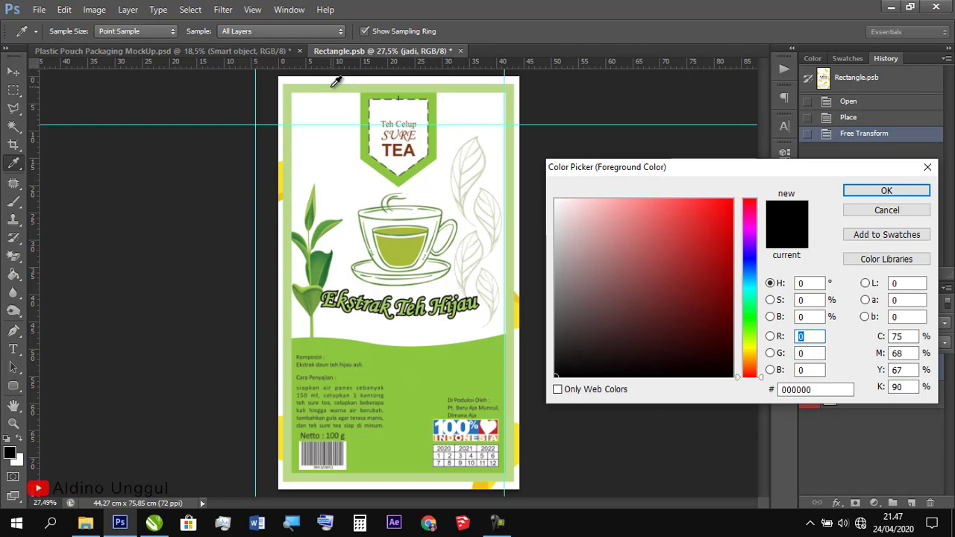
{"action": "left_click", "coordinate": [335, 81]}
{"action": "left_click", "coordinate": [886, 191]}
Select the whole canvas on the Placeholder layer and fill its white background with the light green foreground color.
{"action": "left_click", "coordinate": [862, 393]}
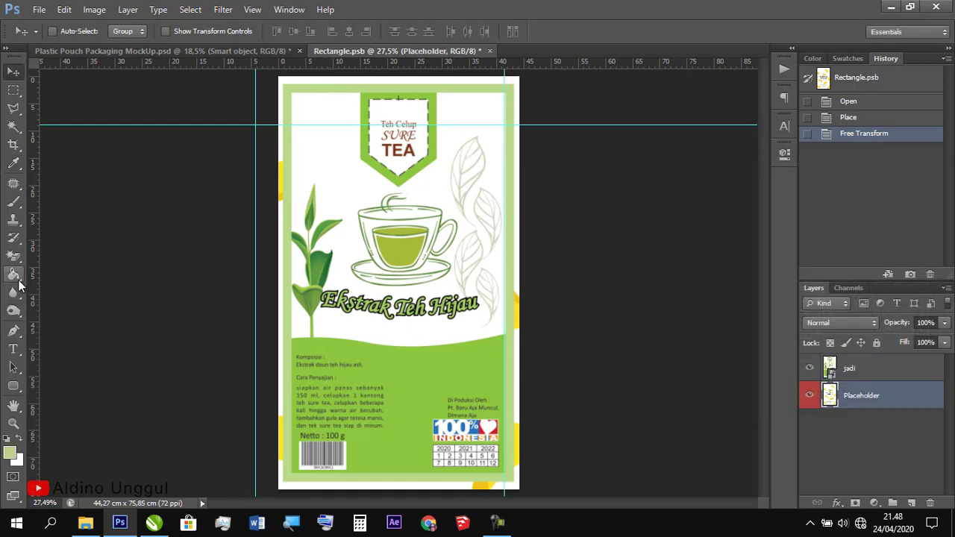
{"action": "left_click", "coordinate": [190, 9]}
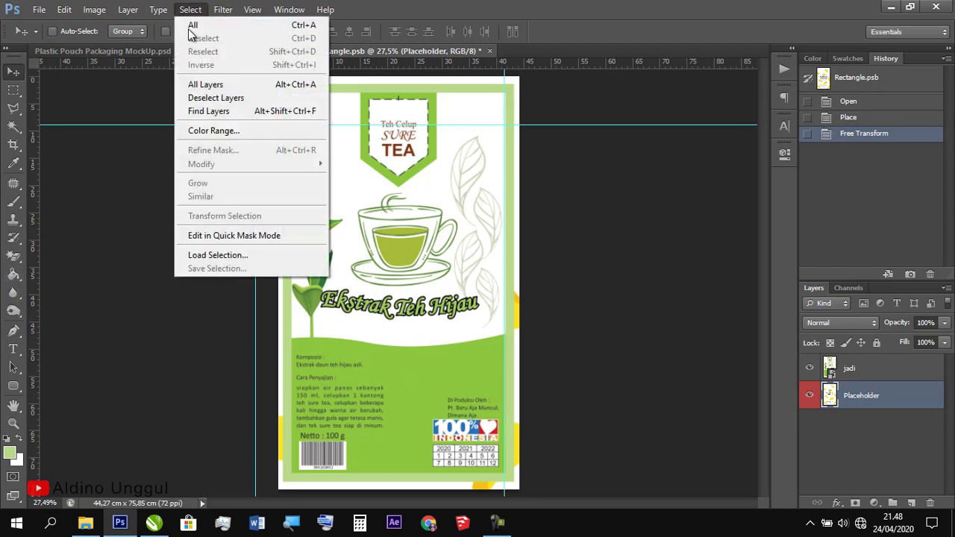
{"action": "left_click", "coordinate": [188, 29]}
{"action": "key", "text": "g"}
{"action": "left_click", "coordinate": [297, 89]}
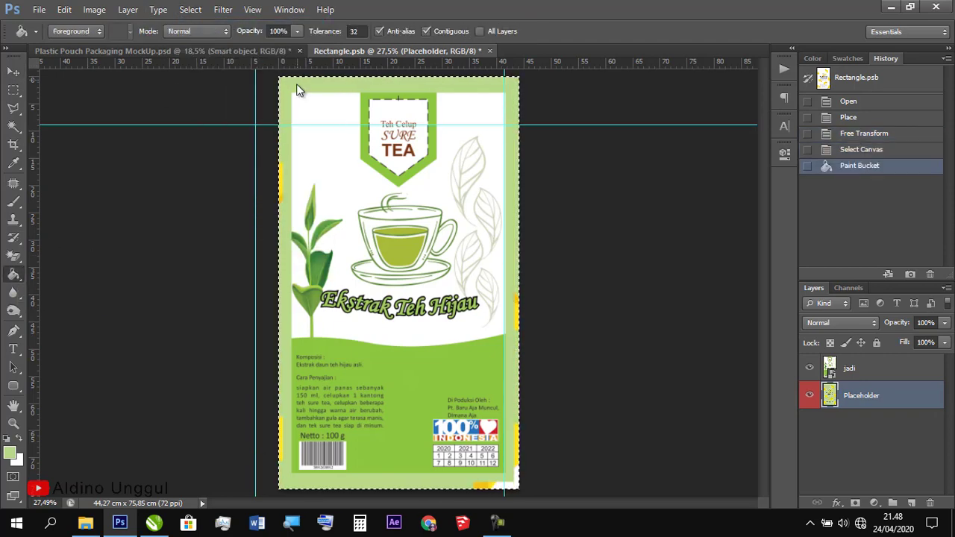
Clear the leftover yellow artwork from the Placeholder layer, fill the entire canvas with the light green foreground color, and deselect.
{"action": "left_click", "coordinate": [283, 186]}
{"action": "left_click", "coordinate": [286, 182]}
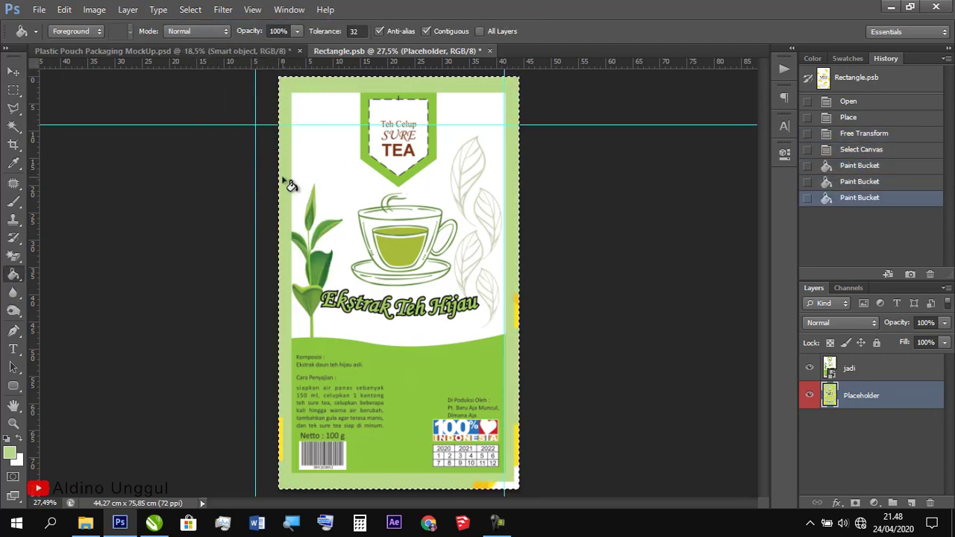
{"action": "left_click", "coordinate": [13, 72]}
{"action": "key", "text": "Delete"}
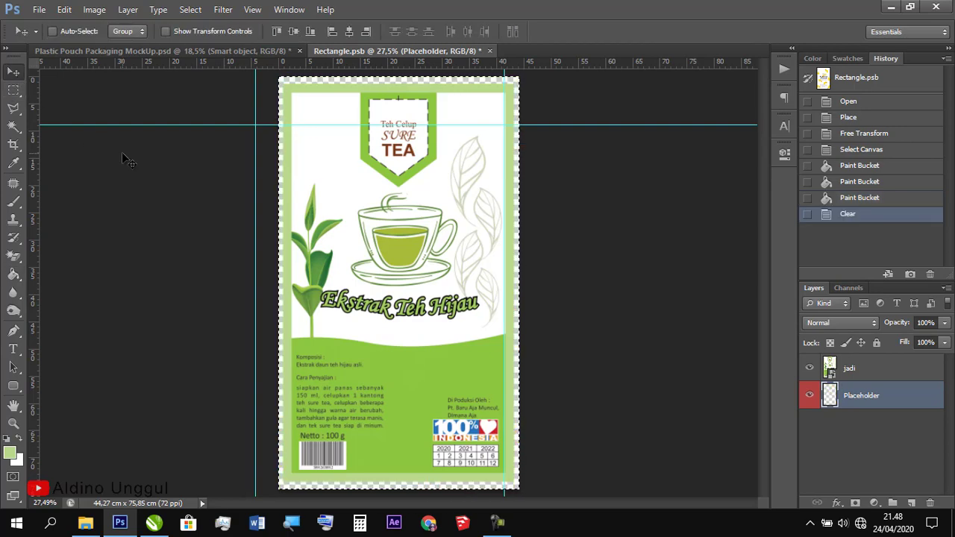
{"action": "key", "text": "alt+BackSpace"}
{"action": "key", "text": "ctrl+d"}
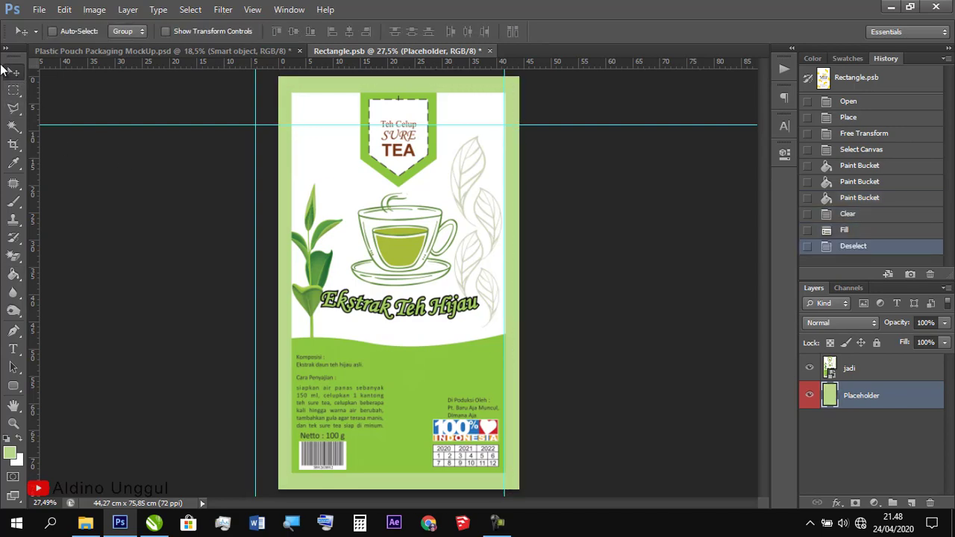
Save Rectangle.psb and return to the Plastic Pouch Packaging MockUp.psd document to update its label.
{"action": "left_click", "coordinate": [39, 9]}
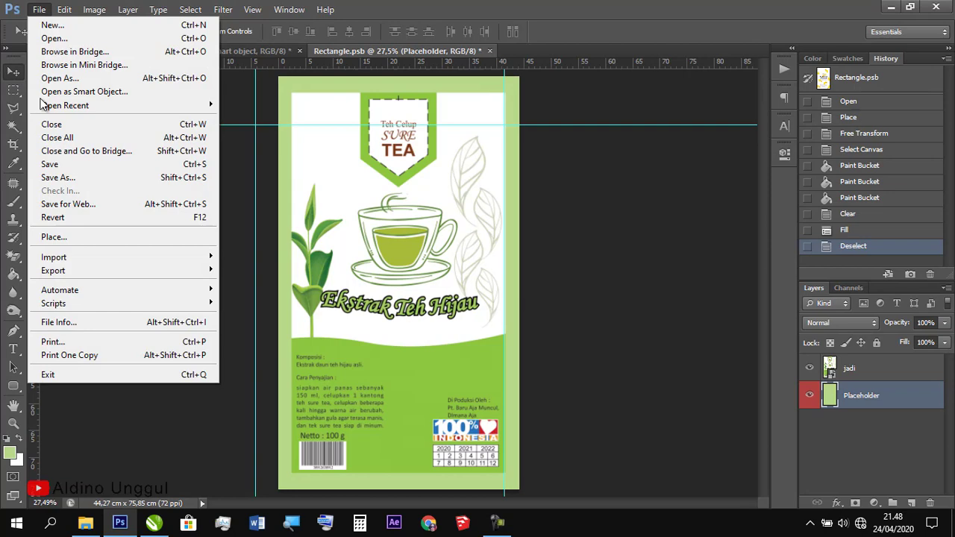
{"action": "left_click", "coordinate": [67, 165]}
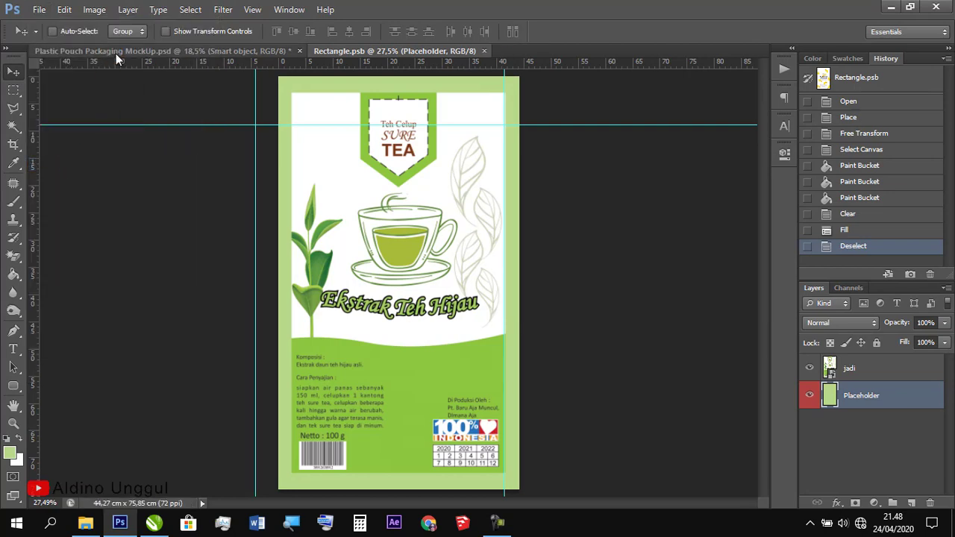
{"action": "left_click", "coordinate": [116, 53]}
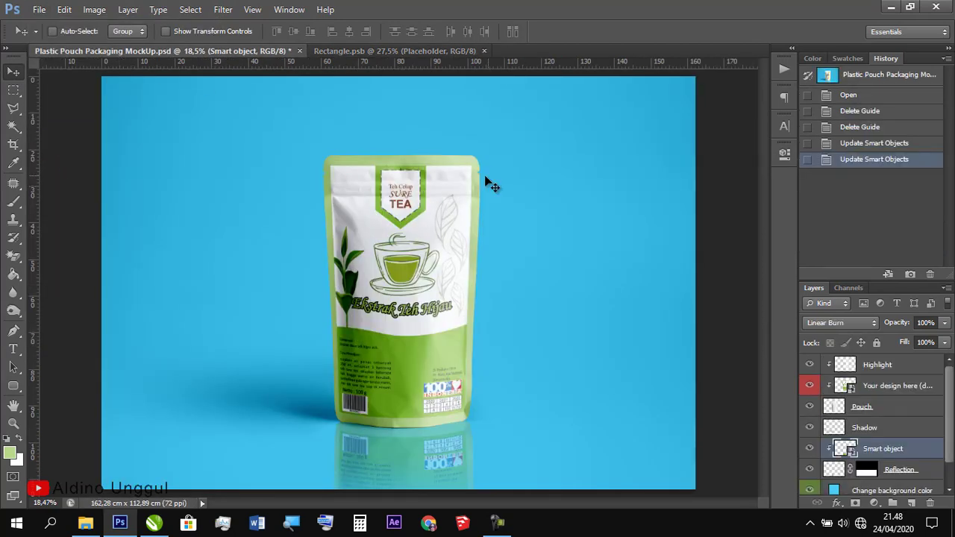
Examine the applied label up close on the pouch, from the bottom text and barcode to the top logo and product name.
{"action": "key", "text": "z"}
{"action": "scroll", "coordinate": [466, 347], "scroll_direction": "up", "scroll_amount": 6}
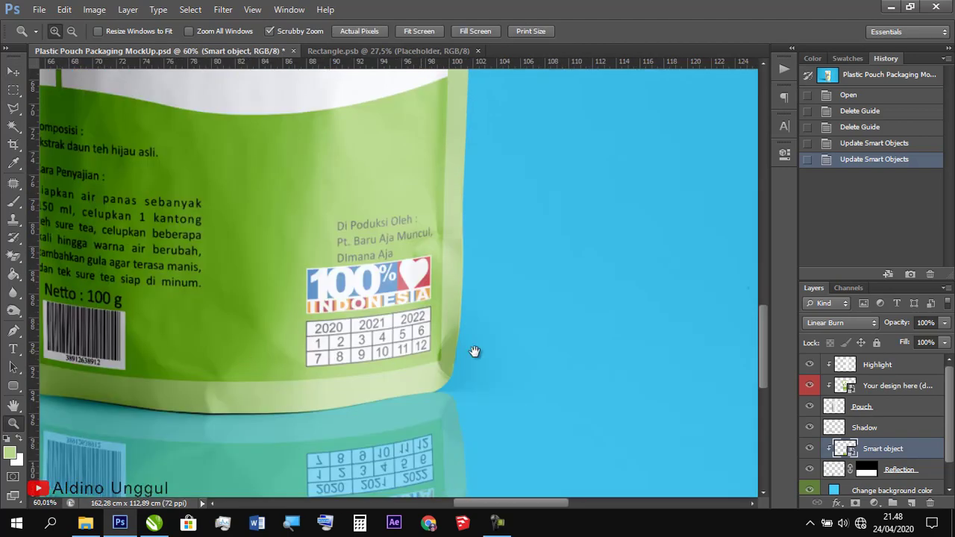
{"action": "left_click_drag", "start_coordinate": [475, 351], "coordinate": [711, 344]}
{"action": "scroll", "coordinate": [388, 358], "scroll_direction": "up", "scroll_amount": 4}
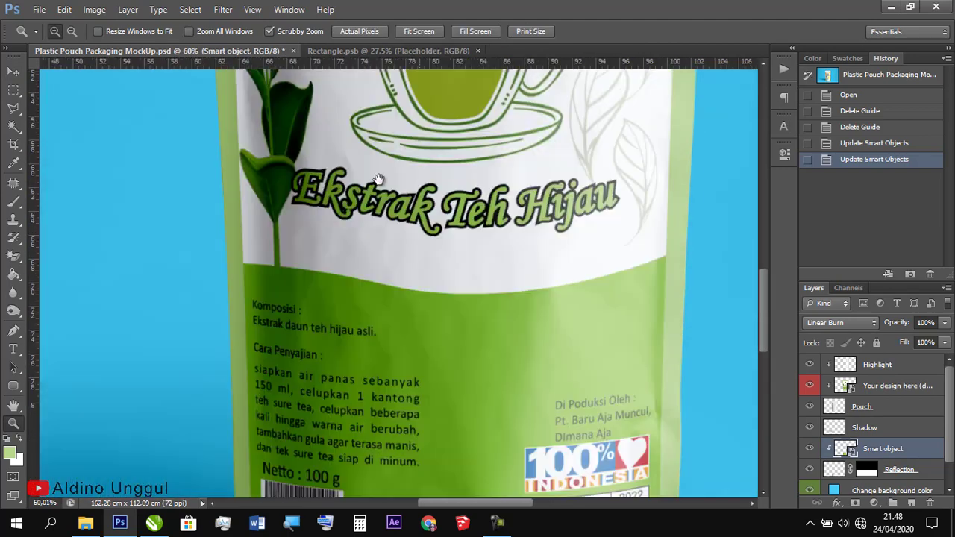
{"action": "scroll", "coordinate": [361, 320], "scroll_direction": "up", "scroll_amount": 5}
{"action": "scroll", "coordinate": [338, 306], "scroll_direction": "up", "scroll_amount": 4}
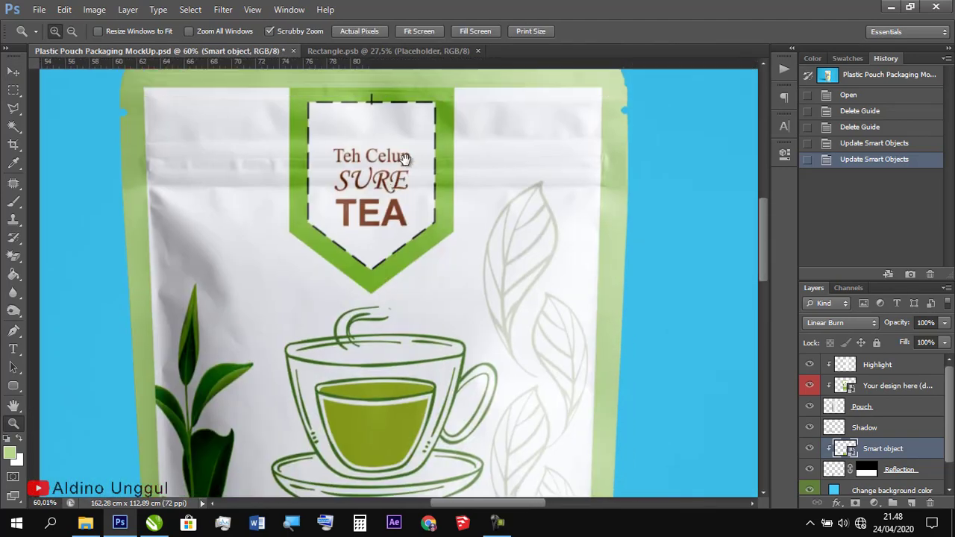
{"action": "scroll", "coordinate": [390, 207], "scroll_direction": "right", "scroll_amount": 2}
{"action": "left_click_drag", "start_coordinate": [276, 298], "coordinate": [344, 181]}
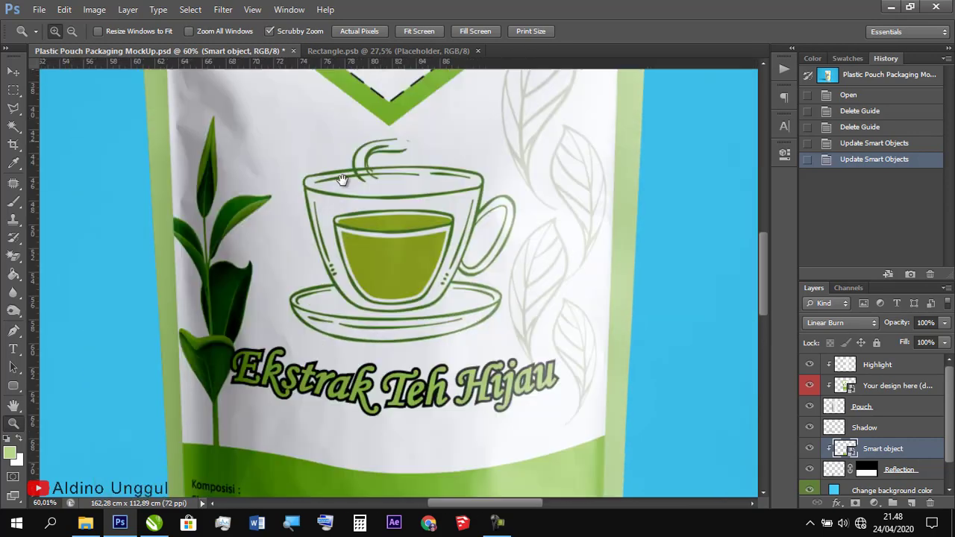
{"action": "left_click_drag", "start_coordinate": [237, 371], "coordinate": [232, 332]}
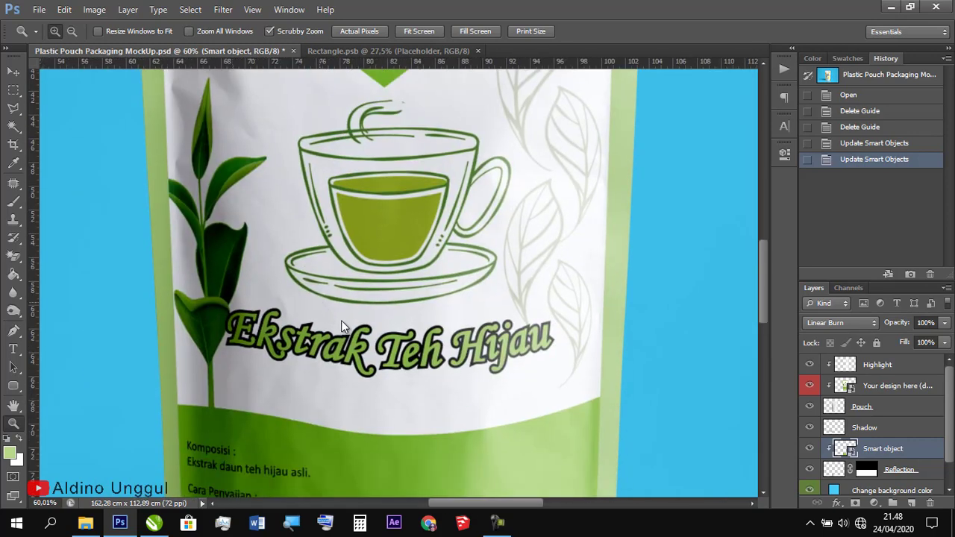
{"action": "right_click", "coordinate": [341, 320]}
{"action": "left_click", "coordinate": [384, 328]}
{"action": "right_click", "coordinate": [350, 294]}
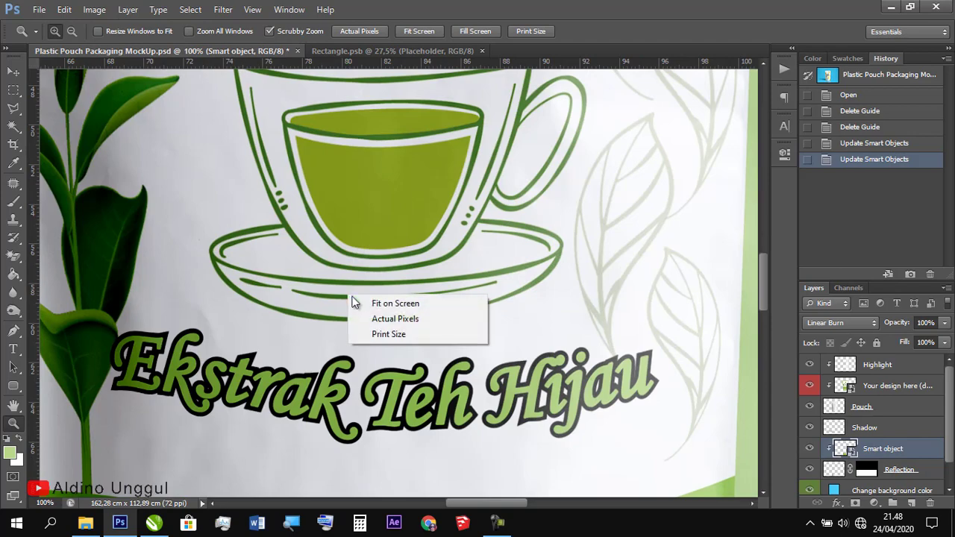
{"action": "left_click", "coordinate": [395, 303]}
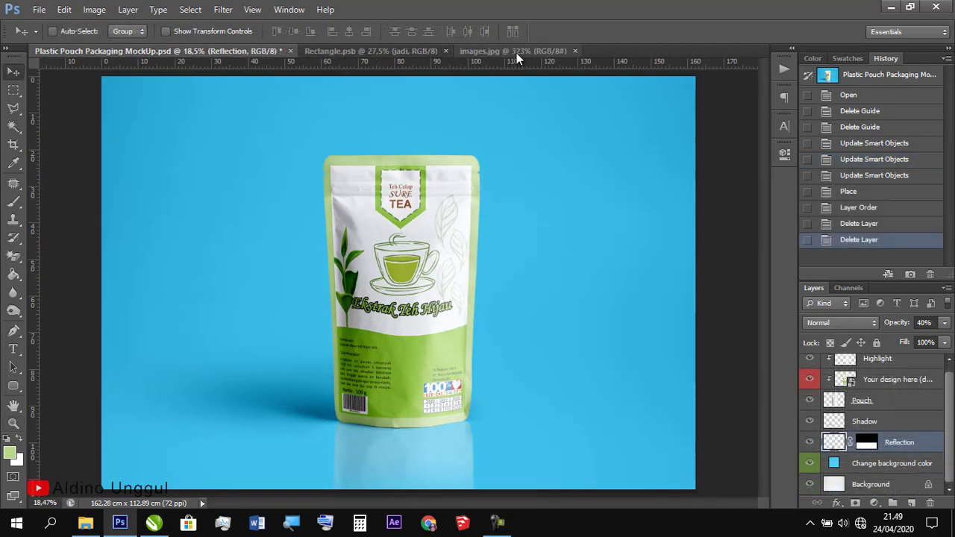